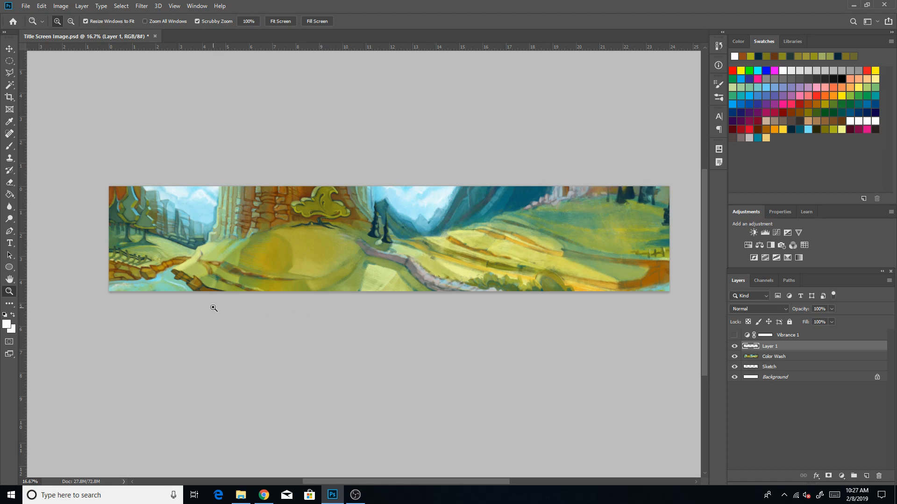
Switch the Brush tool to a round tip from General Brushes and reduce its size for lettering over the scene's forest end.
{"action": "left_click_drag", "start_coordinate": [213, 302], "coordinate": [408, 265]}
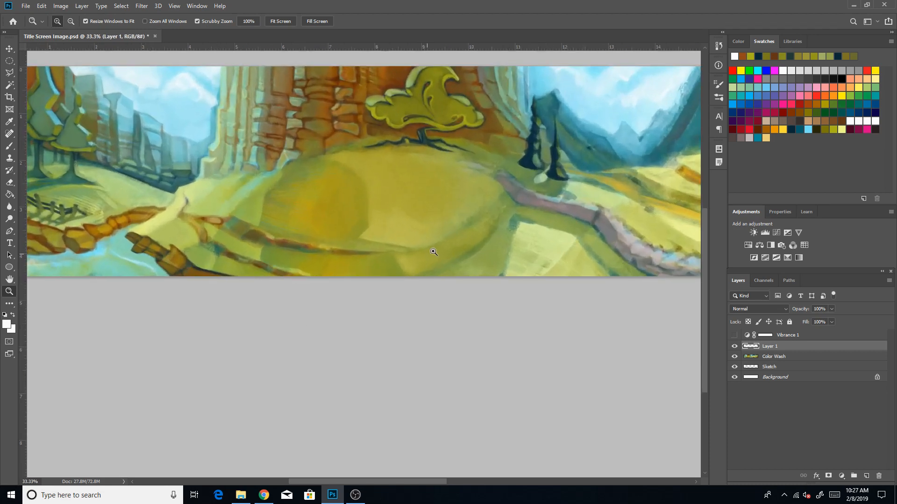
{"action": "scroll", "coordinate": [705, 266], "scroll_direction": "up", "scroll_amount": 3}
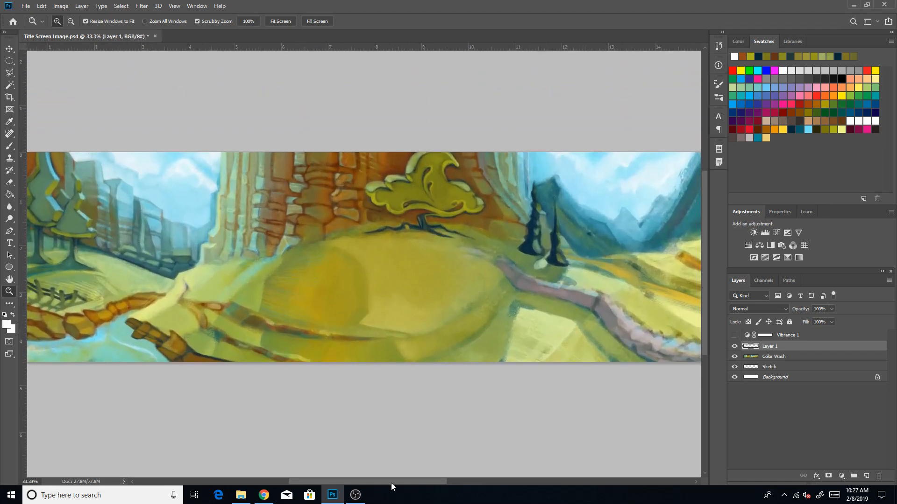
{"action": "left_click_drag", "start_coordinate": [360, 482], "coordinate": [324, 478]}
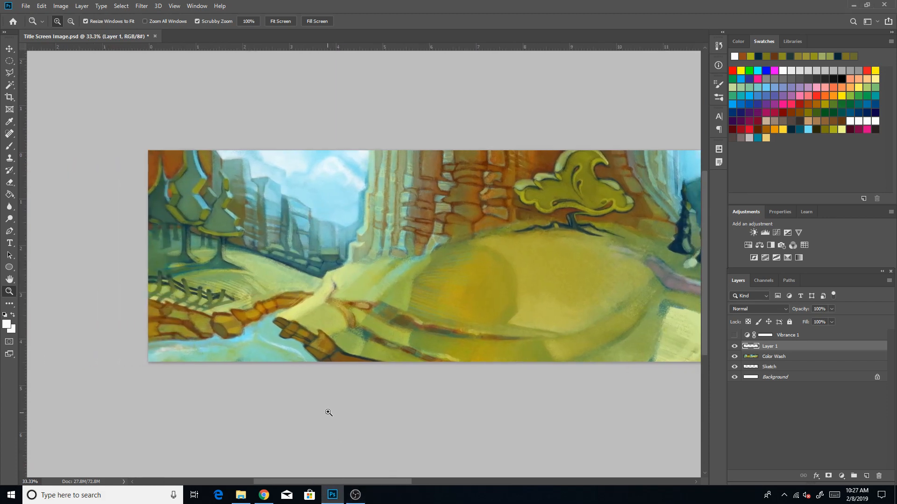
{"action": "left_click", "coordinate": [326, 411]}
{"action": "scroll", "coordinate": [702, 270], "scroll_direction": "up", "scroll_amount": 2}
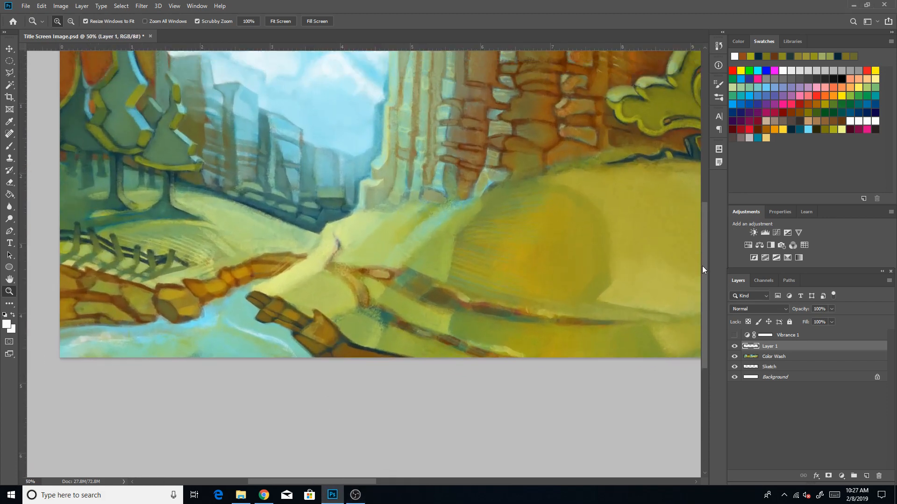
{"action": "left_click", "coordinate": [458, 302]}
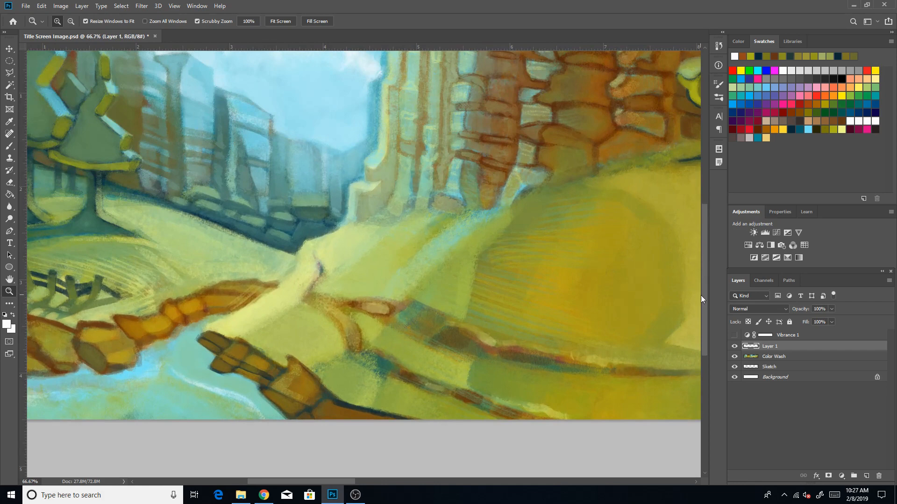
{"action": "scroll", "coordinate": [707, 284], "scroll_direction": "up", "scroll_amount": 2}
{"action": "left_click_drag", "start_coordinate": [348, 481], "coordinate": [335, 485]}
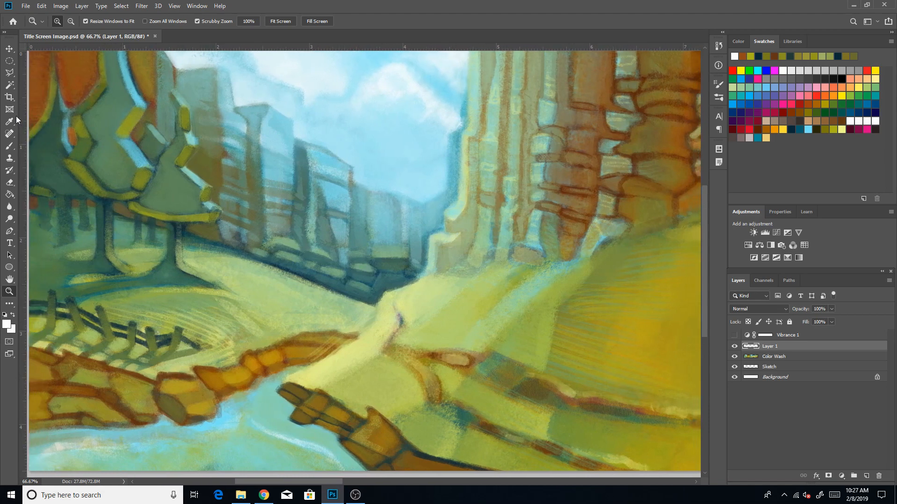
{"action": "left_click", "coordinate": [9, 145]}
{"action": "left_click", "coordinate": [67, 22]}
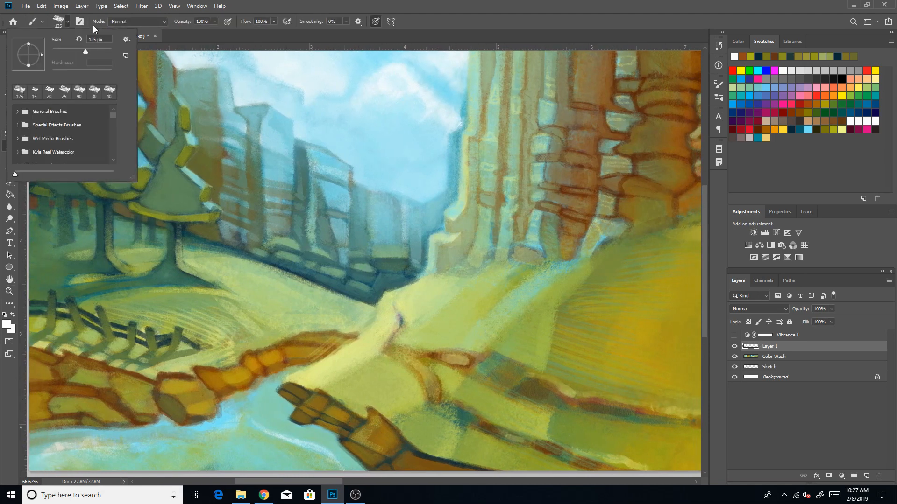
{"action": "left_click", "coordinate": [18, 111]}
{"action": "left_click", "coordinate": [32, 139]}
{"action": "left_click", "coordinate": [18, 111]}
{"action": "left_click", "coordinate": [377, 22]}
{"action": "key", "text": "bracketleft"}
{"action": "key", "text": "bracketleft"}
Hand-letter the title "KING ME" in white on Layer 1, on two lines over the forest and canyon area.
{"action": "left_click_drag", "start_coordinate": [204, 116], "coordinate": [215, 284]}
{"action": "mouse_move", "coordinate": [273, 120]}
{"action": "left_mouse_down"}
{"action": "mouse_move", "coordinate": [217, 205]}
{"action": "mouse_move", "coordinate": [289, 331]}
{"action": "left_mouse_up"}
{"action": "left_click_drag", "start_coordinate": [300, 120], "coordinate": [299, 248]}
{"action": "left_click_drag", "start_coordinate": [327, 136], "coordinate": [330, 245]}
{"action": "mouse_move", "coordinate": [327, 138]}
{"action": "left_mouse_down"}
{"action": "mouse_move", "coordinate": [325, 161]}
{"action": "mouse_move", "coordinate": [380, 234]}
{"action": "left_mouse_up"}
{"action": "left_click_drag", "start_coordinate": [377, 121], "coordinate": [387, 239]}
{"action": "mouse_move", "coordinate": [442, 125]}
{"action": "left_mouse_down"}
{"action": "mouse_move", "coordinate": [398, 194]}
{"action": "mouse_move", "coordinate": [487, 243]}
{"action": "left_mouse_up"}
{"action": "mouse_move", "coordinate": [365, 260]}
{"action": "left_mouse_down"}
{"action": "mouse_move", "coordinate": [359, 354]}
{"action": "mouse_move", "coordinate": [420, 344]}
{"action": "left_mouse_up"}
{"action": "mouse_move", "coordinate": [433, 270]}
{"action": "left_mouse_down"}
{"action": "mouse_move", "coordinate": [507, 253]}
{"action": "mouse_move", "coordinate": [521, 323]}
{"action": "left_mouse_up"}
{"action": "left_click_drag", "start_coordinate": [429, 305], "coordinate": [499, 292]}
Sketch a wide white menu box beneath the title on Layer 1, with two small square buttons drawn inside using a 60 px brush.
{"action": "mouse_move", "coordinate": [704, 223]}
{"action": "left_mouse_down"}
{"action": "mouse_move", "coordinate": [702, 244]}
{"action": "mouse_move", "coordinate": [705, 229]}
{"action": "left_mouse_up"}
{"action": "mouse_move", "coordinate": [187, 347]}
{"action": "left_mouse_down"}
{"action": "mouse_move", "coordinate": [461, 348]}
{"action": "mouse_move", "coordinate": [192, 429]}
{"action": "mouse_move", "coordinate": [467, 424]}
{"action": "mouse_move", "coordinate": [460, 348]}
{"action": "left_mouse_up"}
{"action": "key", "text": "["}
{"action": "key", "text": "["}
{"action": "key", "text": "["}
{"action": "left_click_drag", "start_coordinate": [216, 369], "coordinate": [216, 406]}
{"action": "mouse_move", "coordinate": [215, 367]}
{"action": "left_mouse_down"}
{"action": "mouse_move", "coordinate": [236, 372]}
{"action": "mouse_move", "coordinate": [260, 407]}
{"action": "mouse_move", "coordinate": [207, 411]}
{"action": "left_mouse_up"}
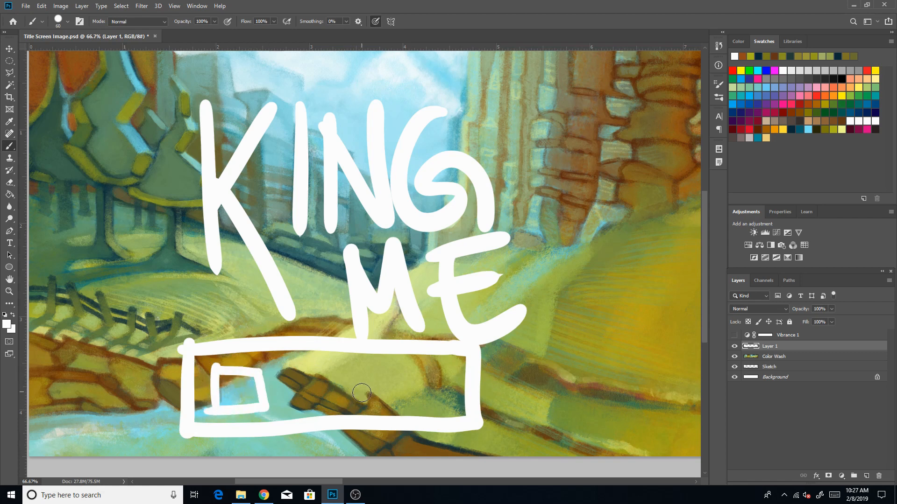
{"action": "left_click_drag", "start_coordinate": [356, 366], "coordinate": [358, 405]}
{"action": "mouse_move", "coordinate": [356, 365]}
{"action": "left_mouse_down"}
{"action": "mouse_move", "coordinate": [416, 395]}
{"action": "mouse_move", "coordinate": [355, 405]}
{"action": "left_mouse_up"}
{"action": "left_click_drag", "start_coordinate": [703, 298], "coordinate": [706, 292]}
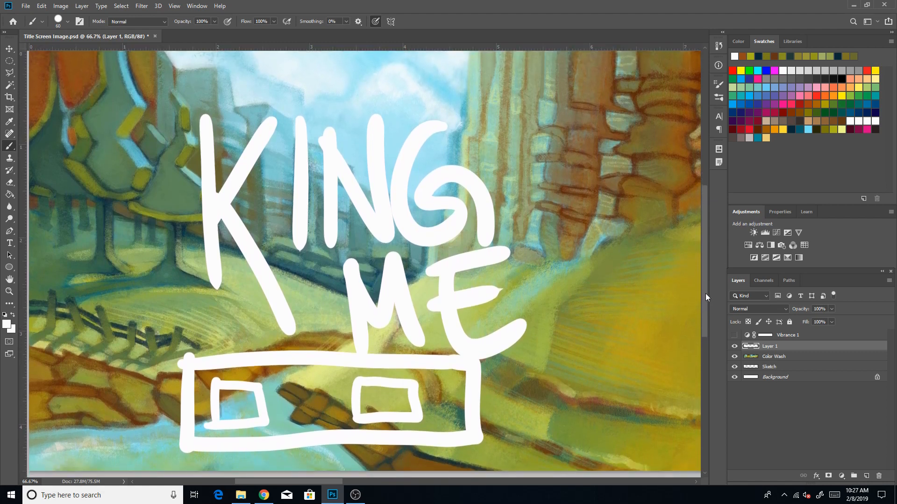
Try sliding the Color Wash layer gradually to the left beneath the stationary title with Free Transform.
{"action": "left_click", "coordinate": [771, 355]}
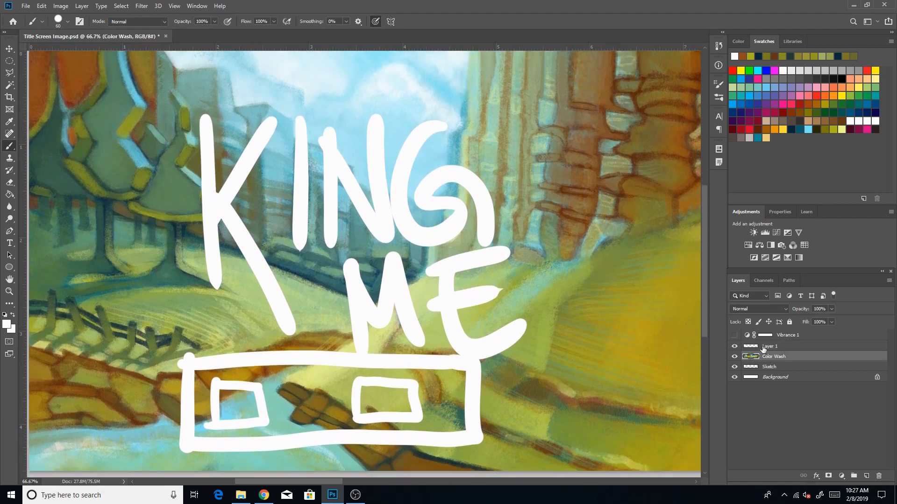
{"action": "key", "text": "ctrl+t"}
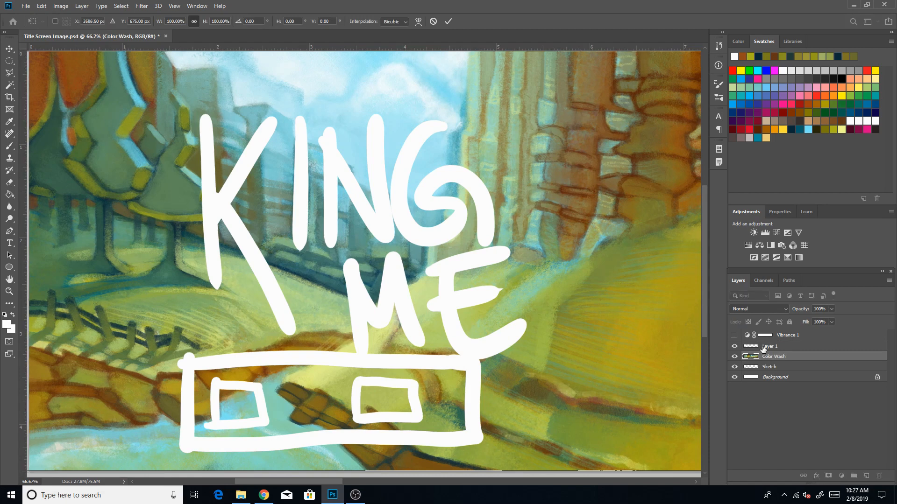
{"action": "key", "text": "Left"}
{"action": "key", "text": "Left"}
{"action": "key", "text": "Left"}
{"action": "key", "text": "Left"}
{"action": "key", "text": "Left"}
{"action": "key", "text": "Left"}
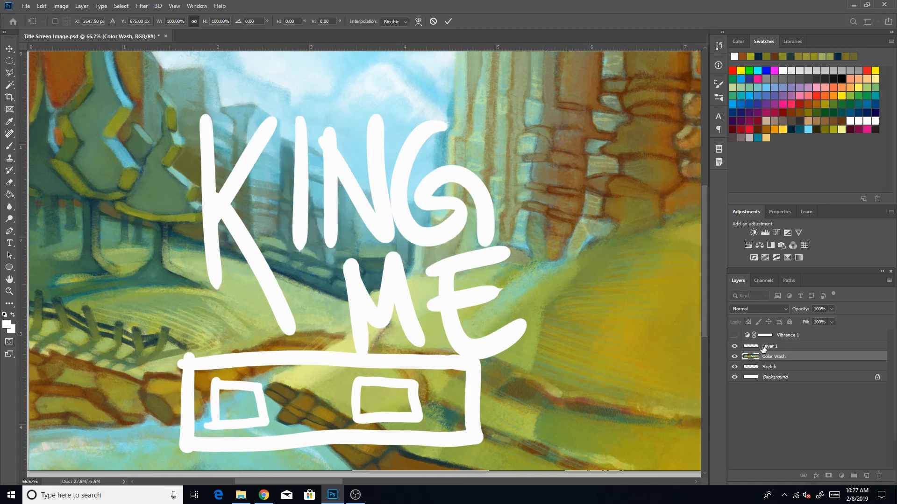
{"action": "key", "text": "Left"}
{"action": "key", "text": "Left"}
{"action": "key", "text": "Left"}
{"action": "key", "text": "Left"}
{"action": "key", "text": "Left"}
{"action": "key", "text": "Left"}
{"action": "key", "text": "Left"}
{"action": "key", "text": "Left"}
{"action": "key", "text": "Left"}
{"action": "key", "text": "Left"}
{"action": "key", "text": "Left"}
{"action": "key", "text": "Left"}
{"action": "key", "text": "Left"}
{"action": "key", "text": "Left"}
{"action": "key", "text": "Left"}
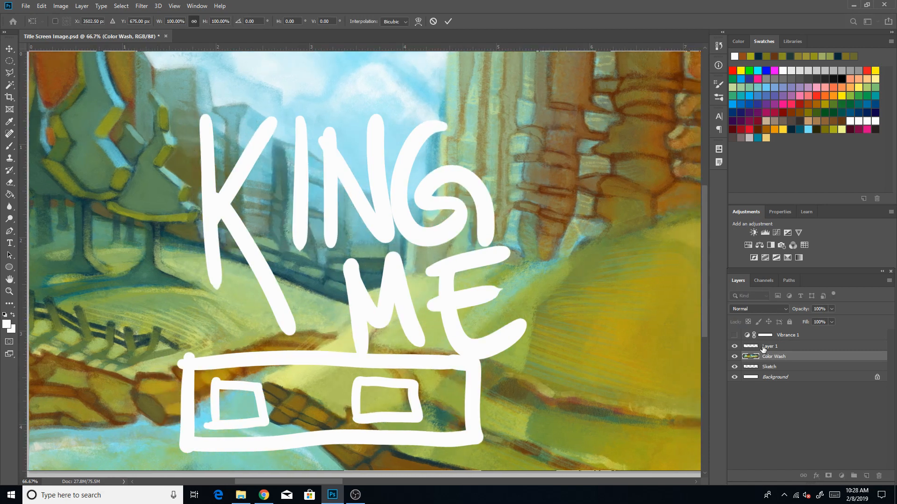
{"action": "key", "text": "Left"}
{"action": "key", "text": "Left"}
{"action": "key", "text": "Left"}
{"action": "key", "text": "Left"}
{"action": "key", "text": "Left"}
{"action": "key", "text": "Left"}
{"action": "key", "text": "Left"}
{"action": "key", "text": "Left"}
{"action": "key", "text": "Left"}
{"action": "key", "text": "Left"}
{"action": "key", "text": "Left"}
{"action": "key", "text": "Left"}
{"action": "key", "text": "Left"}
{"action": "key", "text": "Left"}
{"action": "key", "text": "Left"}
{"action": "key", "text": "Left"}
{"action": "key", "text": "Left"}
{"action": "key", "text": "Left"}
{"action": "key", "text": "Left"}
{"action": "key", "text": "Left"}
{"action": "key", "text": "Left"}
{"action": "key", "text": "Left"}
{"action": "key", "text": "Left"}
{"action": "key", "text": "Left"}
{"action": "key", "text": "Left"}
{"action": "key", "text": "Left"}
{"action": "key", "text": "Left"}
{"action": "key", "text": "Left"}
{"action": "key", "text": "Left"}
{"action": "key", "text": "Left"}
{"action": "key", "text": "Left"}
{"action": "key", "text": "Left"}
{"action": "key", "text": "Left"}
{"action": "key", "text": "Left"}
{"action": "key", "text": "Left"}
{"action": "key", "text": "Left"}
{"action": "key", "text": "Left"}
{"action": "key", "text": "Left"}
{"action": "key", "text": "Left"}
{"action": "key", "text": "Left"}
{"action": "key", "text": "Left"}
{"action": "key", "text": "Left"}
{"action": "key", "text": "Left"}
{"action": "key", "text": "Left"}
{"action": "key", "text": "Left"}
{"action": "key", "text": "Left"}
{"action": "key", "text": "Left"}
{"action": "key", "text": "Left"}
{"action": "key", "text": "Left"}
{"action": "key", "text": "Left"}
{"action": "key", "text": "Left"}
{"action": "key", "text": "Left"}
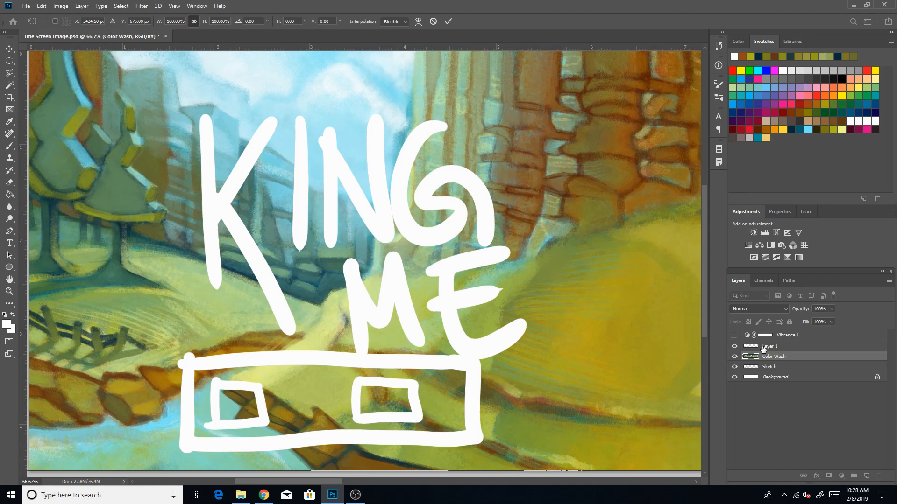
{"action": "left_click", "coordinate": [448, 21]}
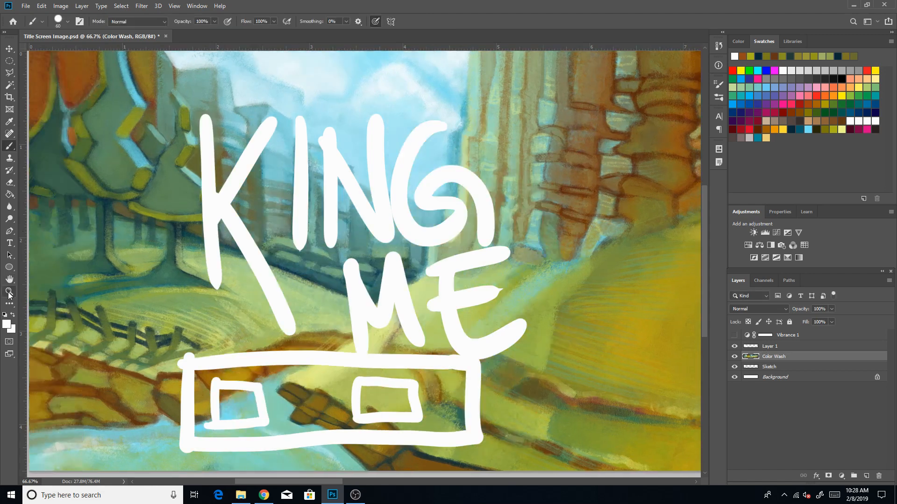
Delete Layer 1, which holds the title lettering and menu box sketch.
{"action": "left_click", "coordinate": [9, 292]}
{"action": "left_click", "coordinate": [461, 245], "text": "alt"}
{"action": "left_click", "coordinate": [461, 245]}
{"action": "left_click", "coordinate": [460, 245]}
{"action": "mouse_move", "coordinate": [356, 481]}
{"action": "left_mouse_down"}
{"action": "mouse_move", "coordinate": [478, 483]}
{"action": "mouse_move", "coordinate": [332, 482]}
{"action": "left_mouse_up"}
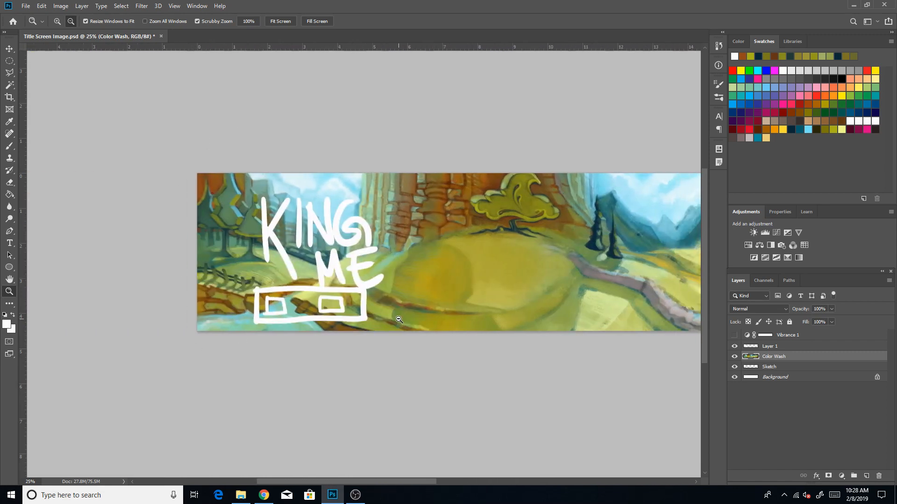
{"action": "left_click", "coordinate": [758, 349]}
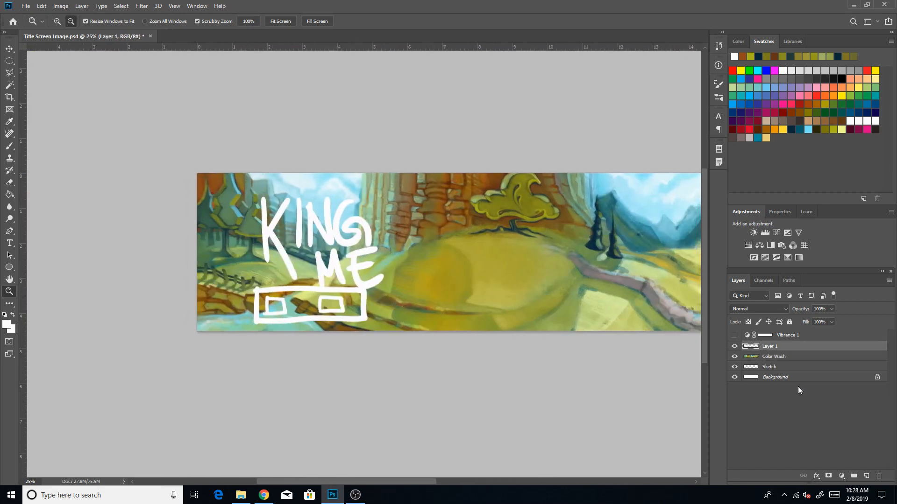
{"action": "left_click", "coordinate": [879, 476]}
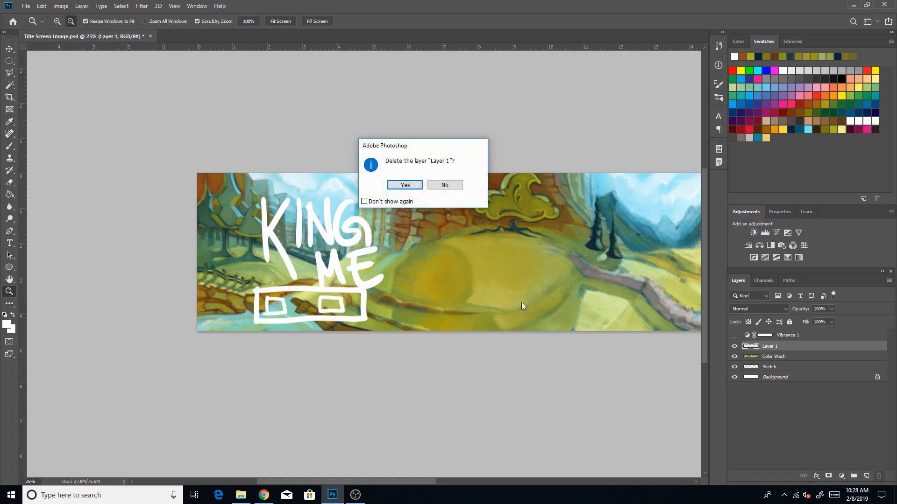
{"action": "left_click", "coordinate": [404, 185]}
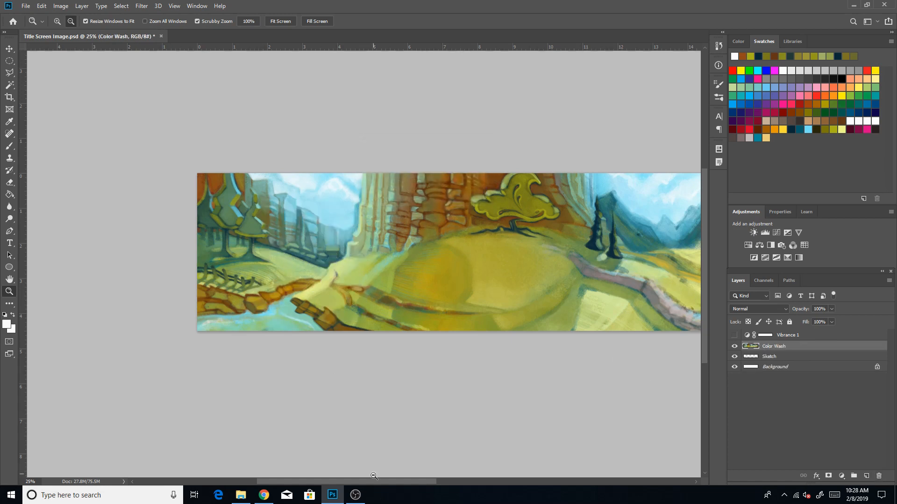
Choose the Chalk preset at 36 px from the brush library for painting on the Color Wash layer.
{"action": "left_click_drag", "start_coordinate": [374, 481], "coordinate": [402, 482]}
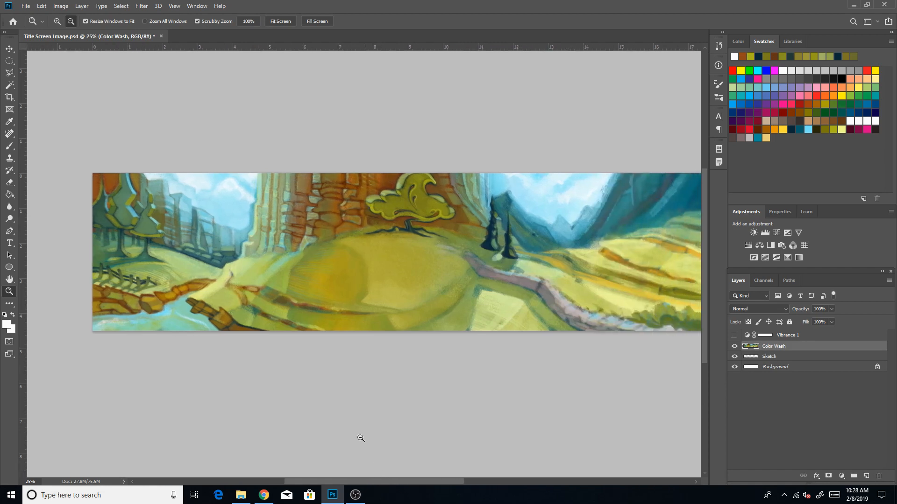
{"action": "left_click", "coordinate": [56, 22]}
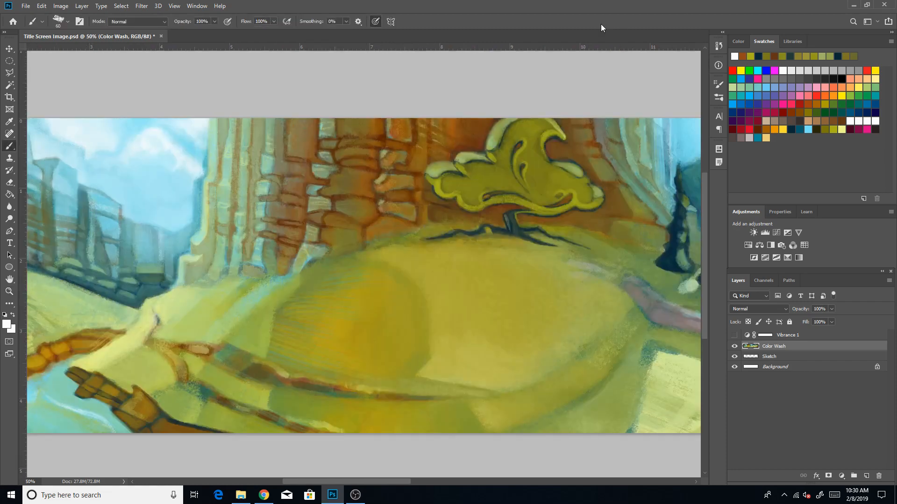
{"action": "key", "text": "bracketleft"}
{"action": "left_click", "coordinate": [9, 292]}
{"action": "left_click", "coordinate": [70, 22]}
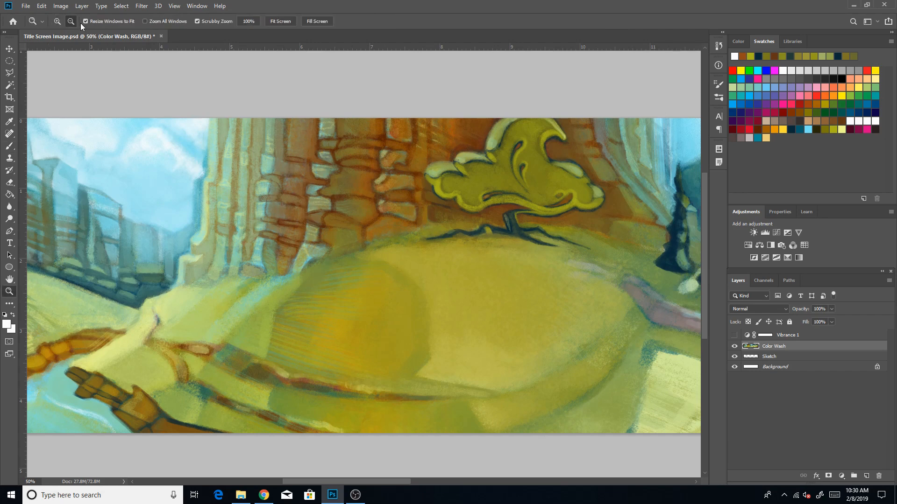
{"action": "left_click", "coordinate": [339, 332]}
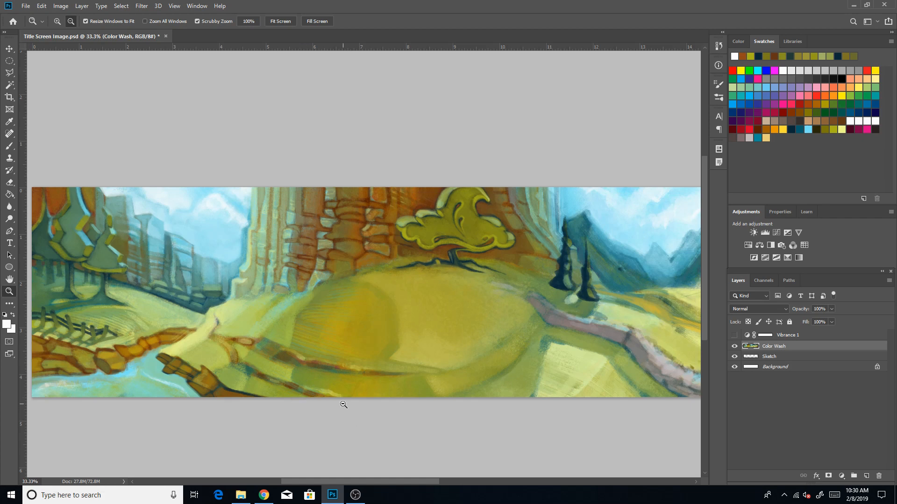
{"action": "left_click", "coordinate": [718, 100]}
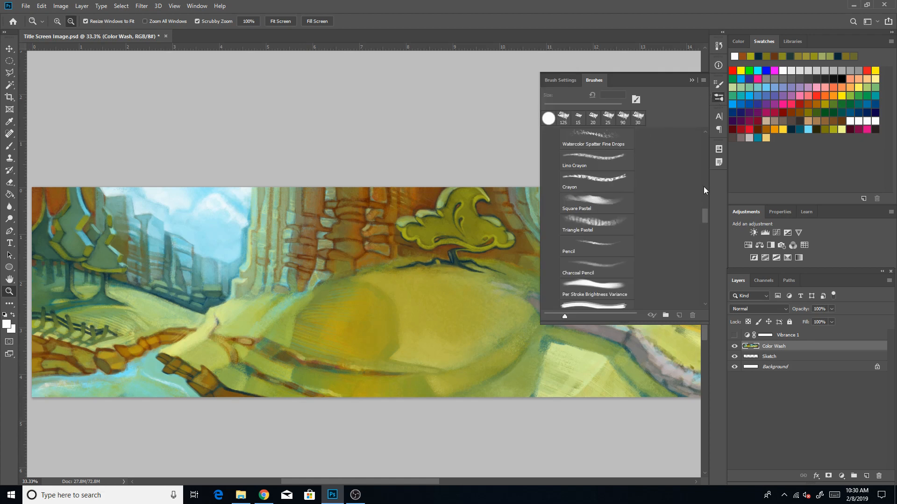
{"action": "scroll", "coordinate": [703, 217], "scroll_direction": "down", "scroll_amount": 4}
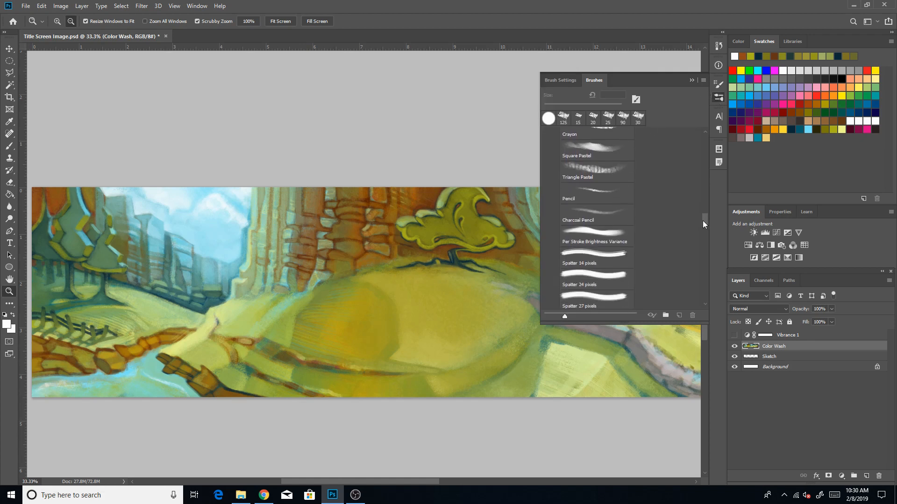
{"action": "mouse_move", "coordinate": [702, 221]}
{"action": "left_mouse_down"}
{"action": "mouse_move", "coordinate": [709, 195]}
{"action": "mouse_move", "coordinate": [697, 228]}
{"action": "mouse_move", "coordinate": [705, 229]}
{"action": "mouse_move", "coordinate": [709, 195]}
{"action": "mouse_move", "coordinate": [703, 263]}
{"action": "left_mouse_up"}
{"action": "left_click", "coordinate": [610, 254]}
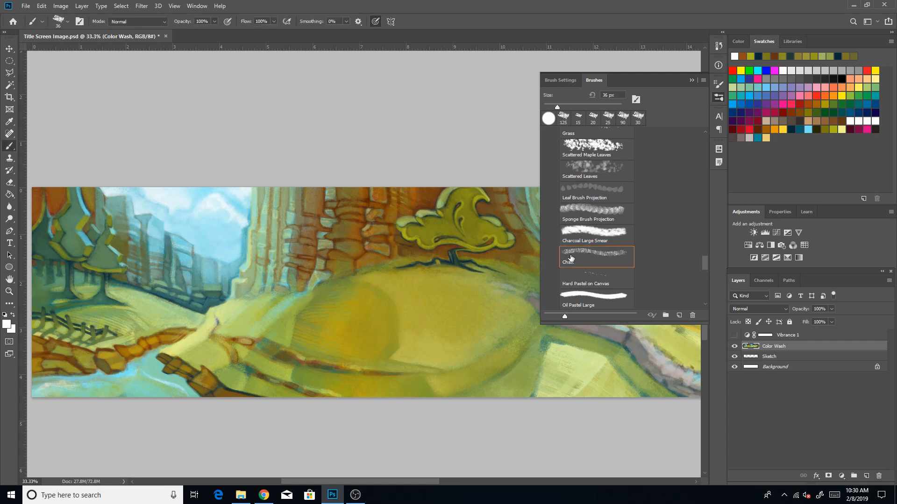
{"action": "left_click", "coordinate": [691, 80]}
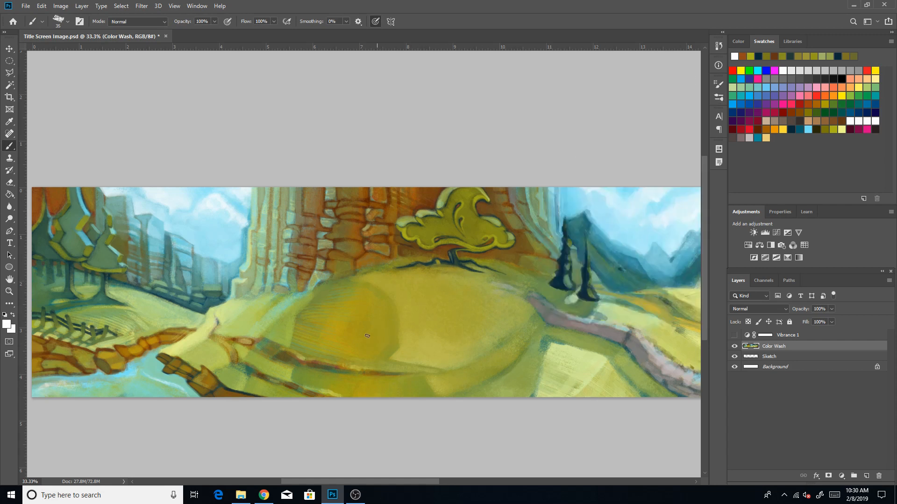
Sample brown from the cliff beside the curly tree, and set the brush to 41% opacity with an orange-brown foreground color.
{"action": "left_click", "coordinate": [9, 292]}
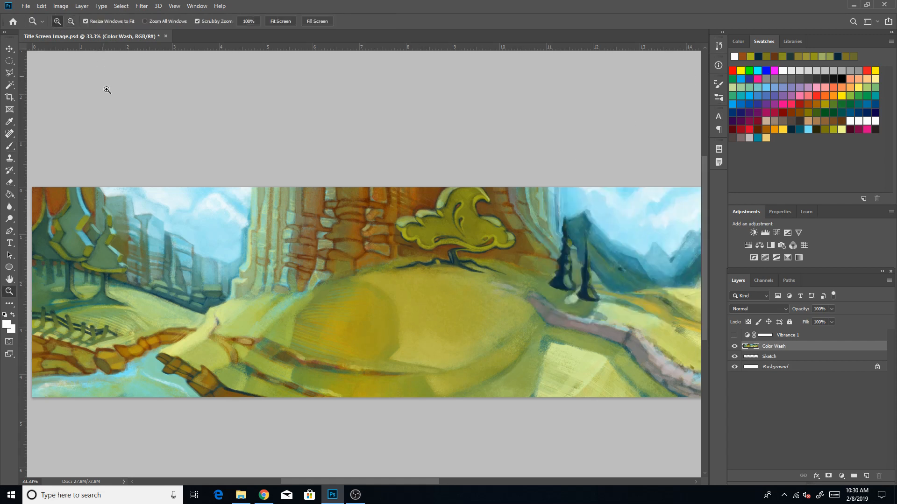
{"action": "left_click", "coordinate": [310, 364]}
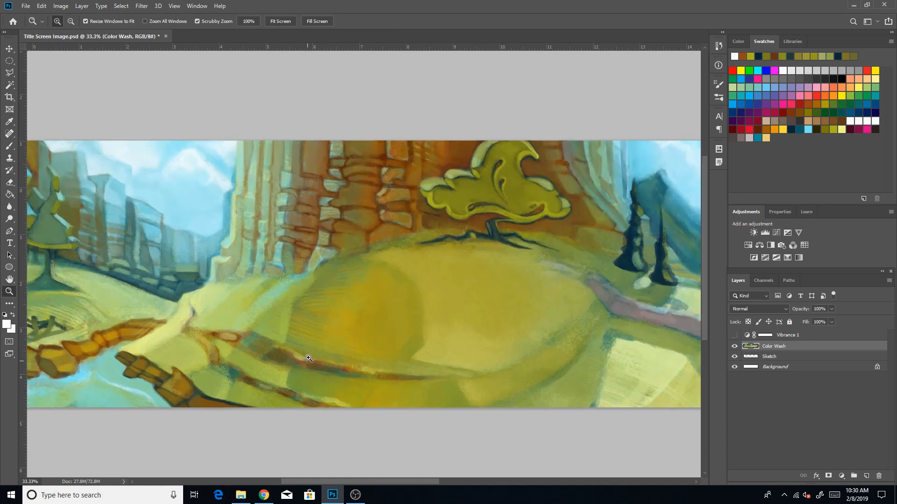
{"action": "left_click_drag", "start_coordinate": [355, 359], "coordinate": [411, 373]}
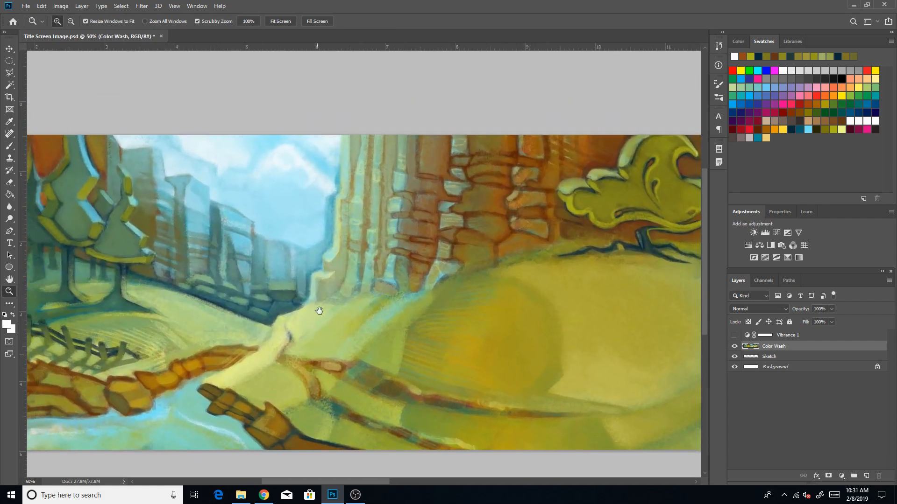
{"action": "left_click", "coordinate": [162, 149], "text": "alt"}
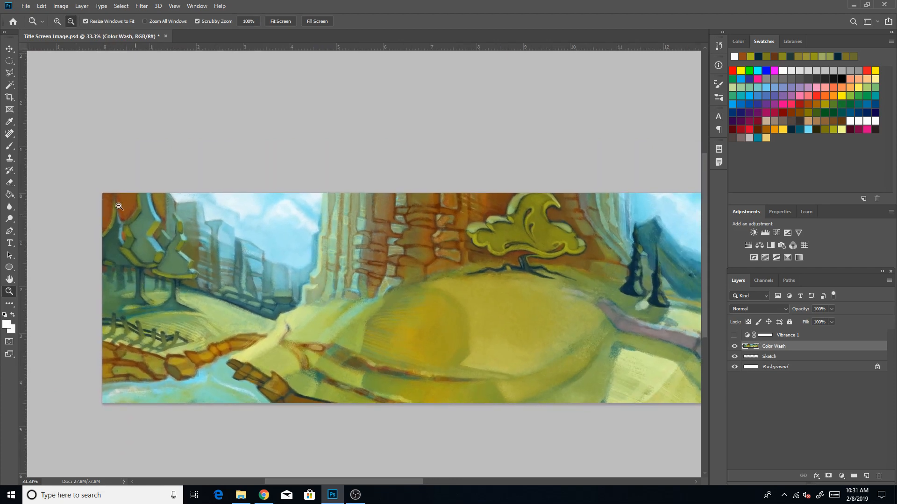
{"action": "left_click", "coordinate": [10, 146]}
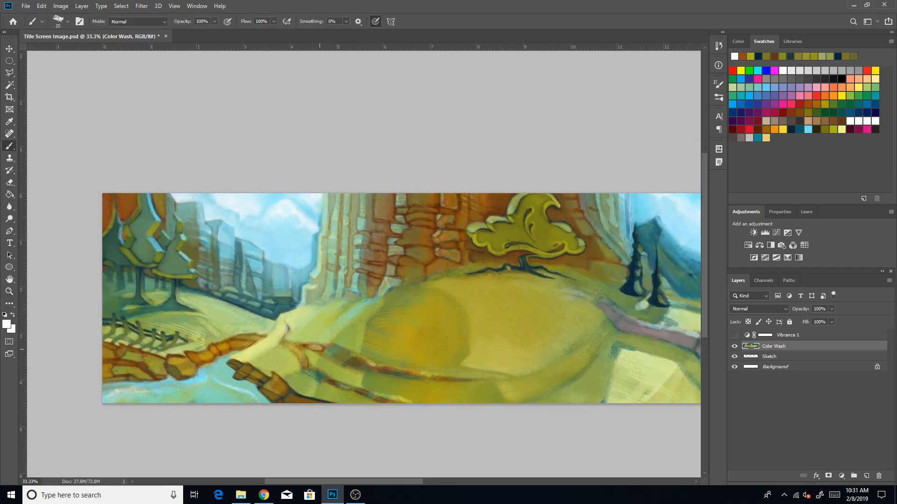
{"action": "mouse_move", "coordinate": [293, 482]}
{"action": "left_mouse_down"}
{"action": "mouse_move", "coordinate": [360, 490]}
{"action": "mouse_move", "coordinate": [364, 498]}
{"action": "mouse_move", "coordinate": [289, 483]}
{"action": "left_mouse_up"}
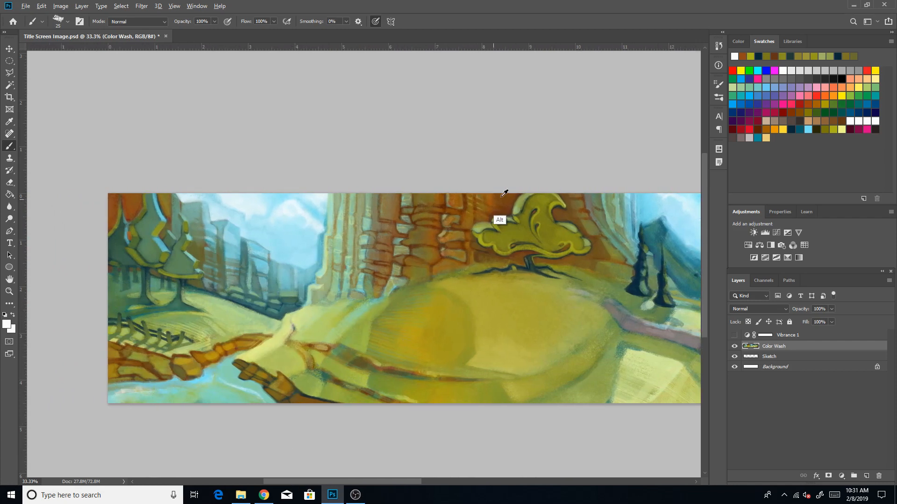
{"action": "left_click", "coordinate": [497, 219], "text": "alt"}
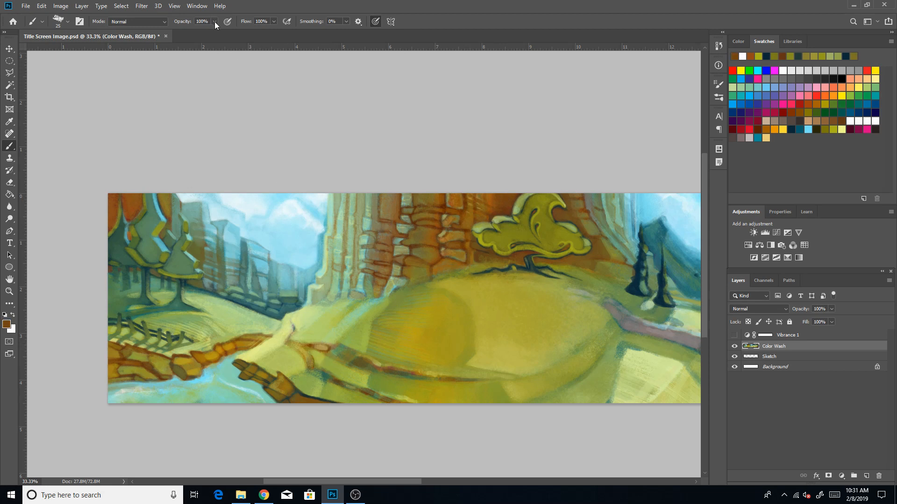
{"action": "left_click", "coordinate": [191, 32]}
{"action": "left_click", "coordinate": [766, 129]}
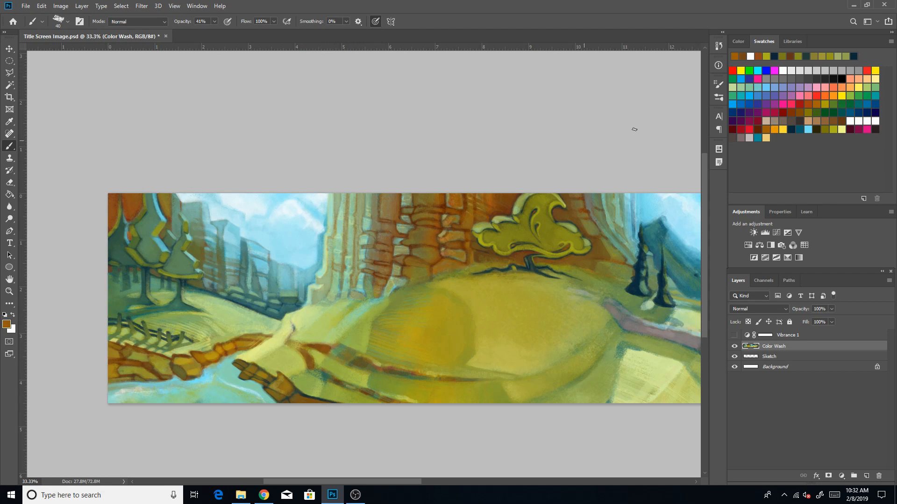
Set a 20 px brush in dark navy and add a new layer above Color Wash for the rock ledge details.
{"action": "left_click", "coordinate": [791, 129]}
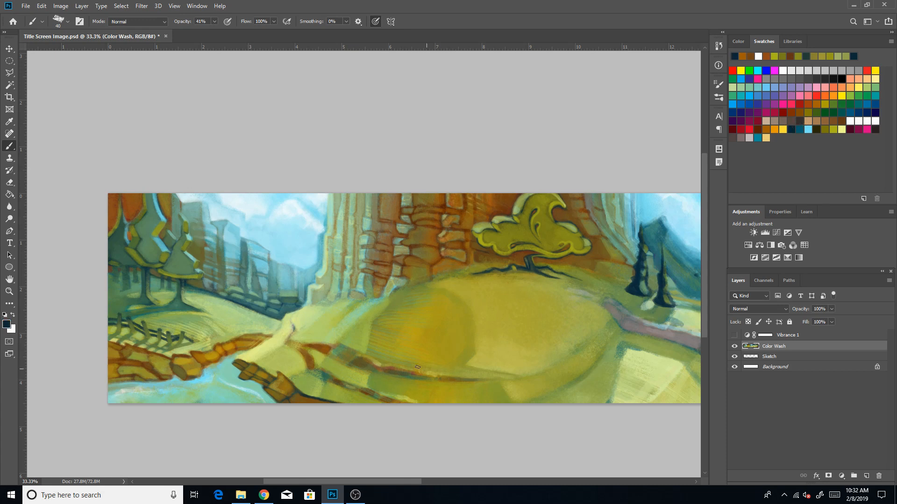
{"action": "key", "text": "bracketleft"}
{"action": "left_click", "coordinate": [866, 477]}
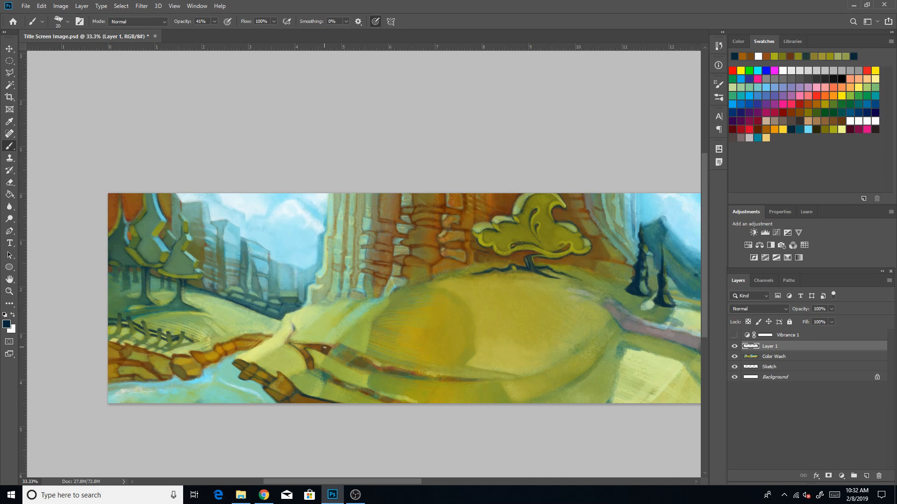
Paint the rocks at the left end of the hill's upper ledge in orange-brown, orange, red and dark brown at 25 px.
{"action": "left_click", "coordinate": [767, 129]}
{"action": "key", "text": "bracketright"}
{"action": "left_click", "coordinate": [775, 129]}
{"action": "left_click", "coordinate": [749, 129]}
{"action": "left_click", "coordinate": [758, 129]}
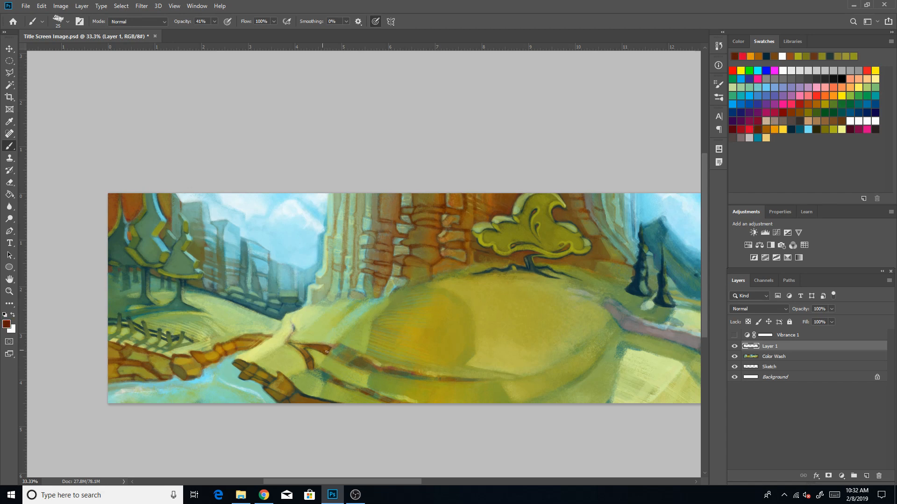
Extend the upper ledge's rock blocks in orange-brown and outline them in dark navy with a 30 px brush.
{"action": "left_click", "coordinate": [767, 129]}
{"action": "key", "text": "]"}
{"action": "left_click", "coordinate": [791, 129]}
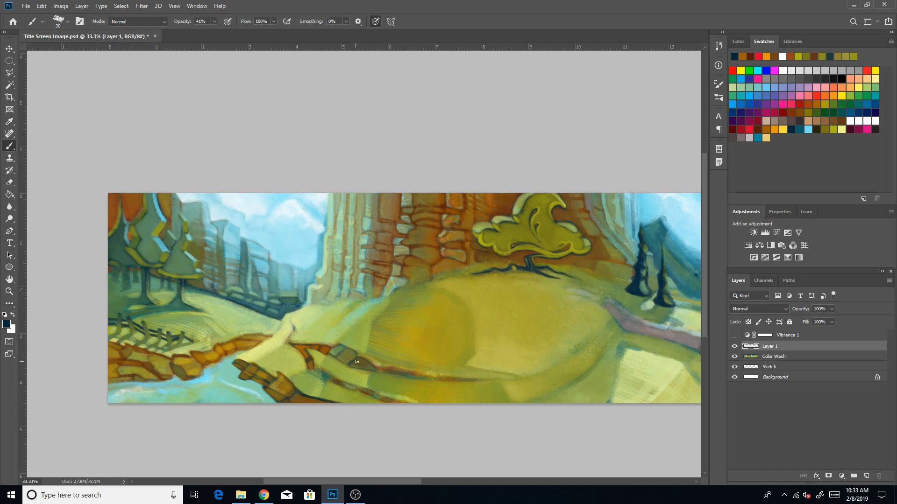
{"action": "left_click_drag", "start_coordinate": [357, 368], "coordinate": [373, 367]}
Shade the upper and lower rock ledges with orange-brown, dark brown, teal and dark navy.
{"action": "left_click", "coordinate": [766, 129]}
{"action": "left_click", "coordinate": [758, 128]}
{"action": "left_click", "coordinate": [792, 129]}
{"action": "left_click", "coordinate": [792, 130]}
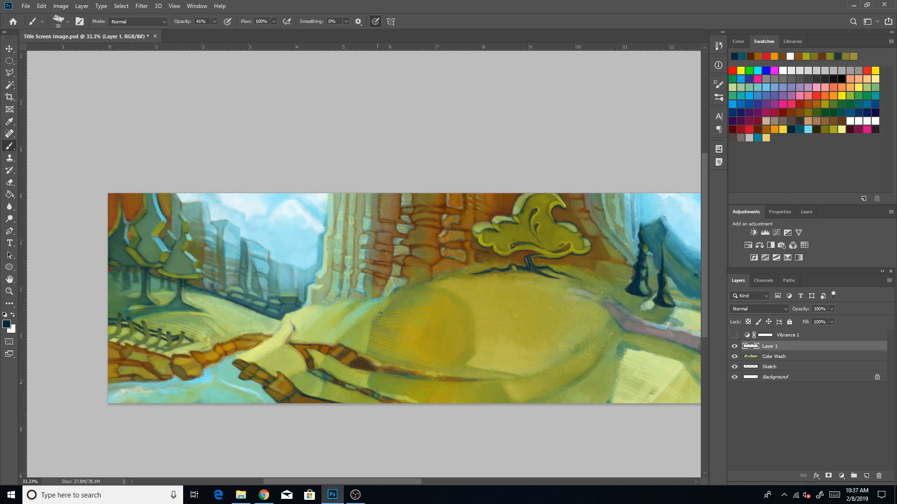
Fill the lower ledge's rocks with dark brown and orange-brown, adding touches of red.
{"action": "left_click", "coordinate": [758, 128]}
{"action": "left_click", "coordinate": [767, 129]}
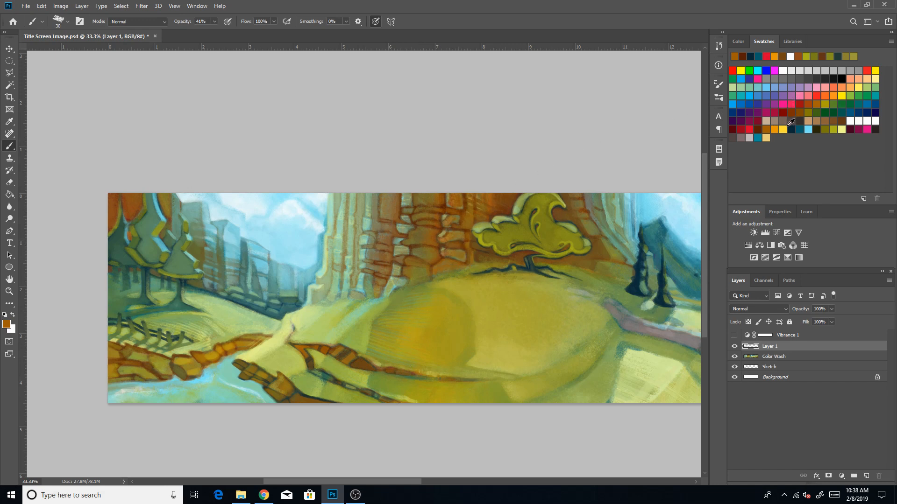
{"action": "left_click", "coordinate": [758, 129]}
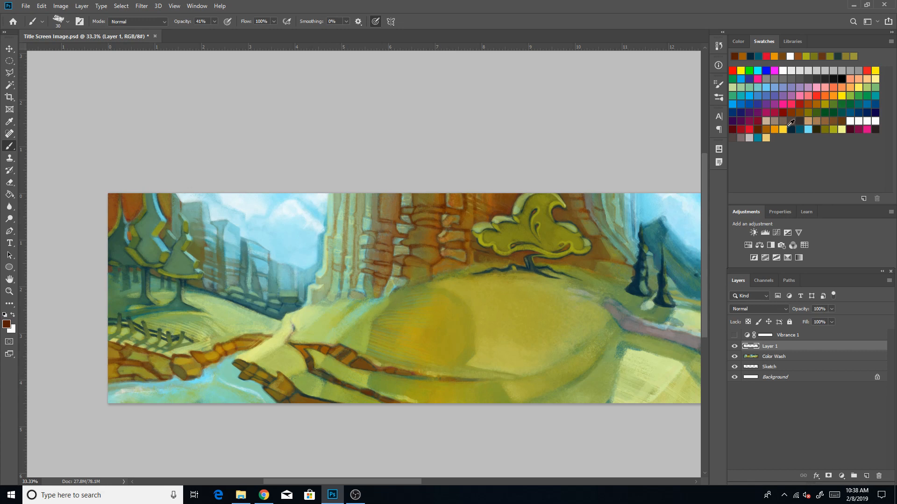
{"action": "left_click", "coordinate": [750, 129]}
{"action": "left_click", "coordinate": [766, 129]}
Lay dark navy shadows around the two ledges with a 45 px brush at 21% opacity.
{"action": "left_click", "coordinate": [791, 130]}
{"action": "key", "text": "bracketright"}
{"action": "key", "text": "bracketright"}
{"action": "key", "text": "bracketright"}
{"action": "left_click", "coordinate": [214, 22]}
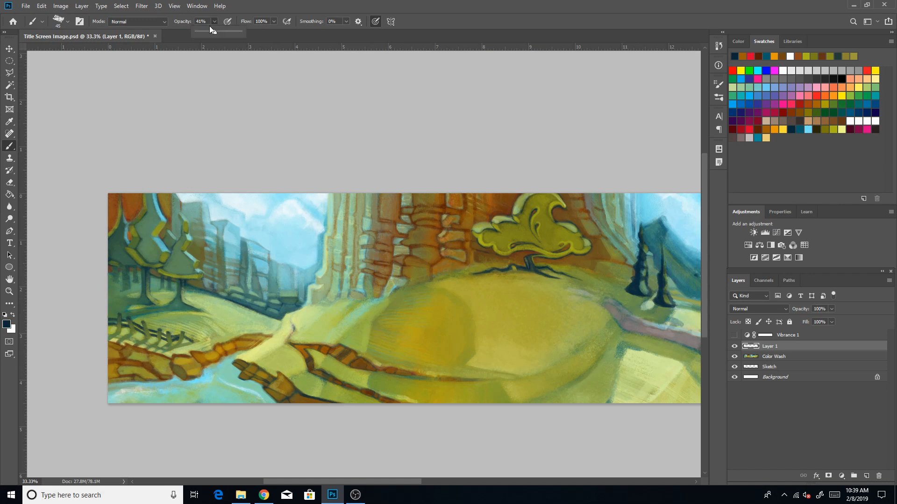
{"action": "left_click", "coordinate": [350, 9]}
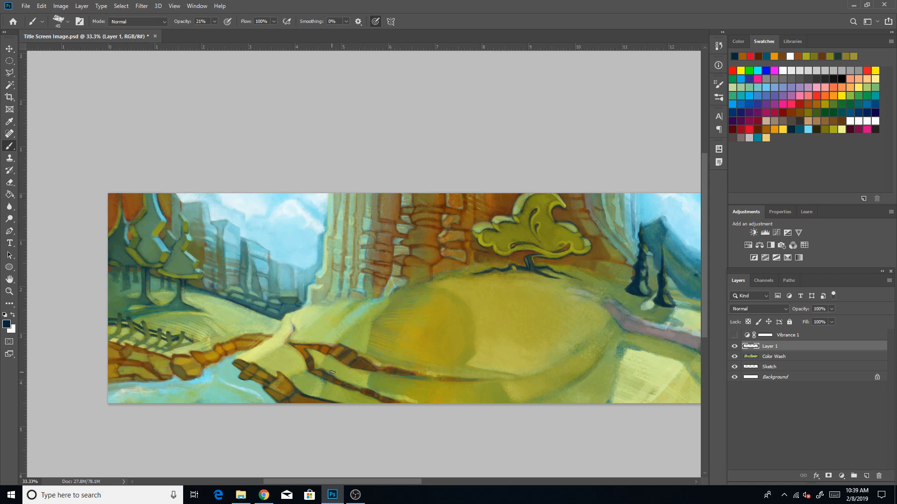
Glaze orange highlights over the ledge rocks with a 25 px brush.
{"action": "left_click", "coordinate": [776, 128]}
{"action": "key", "text": "bracketleft"}
{"action": "key", "text": "bracketleft"}
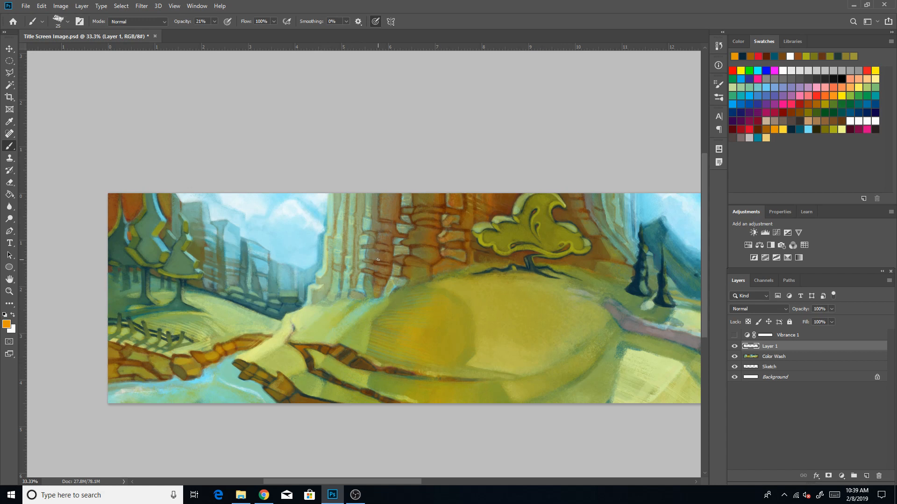
Brush pale yellow light onto the grass around the ledges, varying the brush size up to 50 px.
{"action": "left_click", "coordinate": [842, 129]}
{"action": "key", "text": "bracketright"}
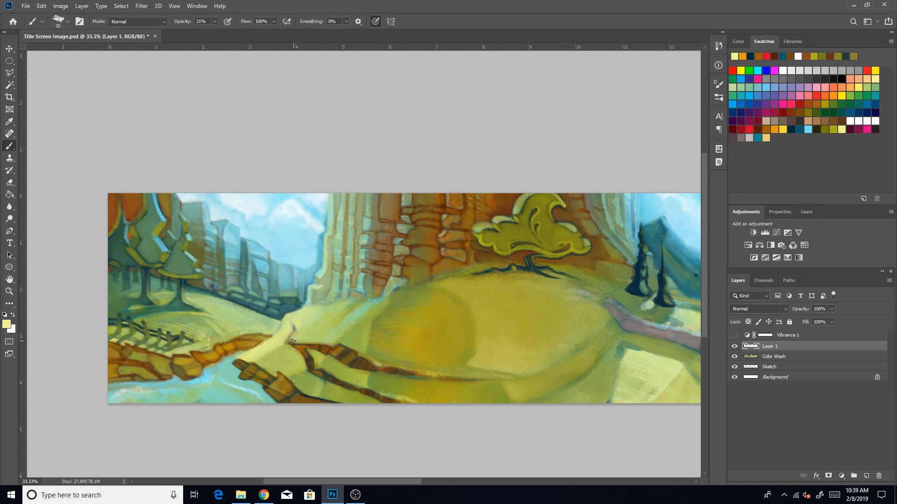
{"action": "key", "text": "bracketleft"}
{"action": "key", "text": "bracketright"}
{"action": "key", "text": "bracketright"}
{"action": "key", "text": "bracketright"}
{"action": "key", "text": "bracketleft"}
{"action": "key", "text": "bracketleft"}
{"action": "key", "text": "bracketright"}
{"action": "key", "text": "bracketleft"}
{"action": "key", "text": "bracketleft"}
{"action": "key", "text": "bracketleft"}
{"action": "key", "text": "bracketright"}
{"action": "key", "text": "bracketright"}
{"action": "key", "text": "bracketright"}
{"action": "key", "text": "bracketright"}
{"action": "key", "text": "bracketright"}
{"action": "key", "text": "bracketright"}
Tint the slope above the upper ledge with yellow-green and light blue using the 50 px brush, then reduce it to 30 px.
{"action": "left_click", "coordinate": [835, 130]}
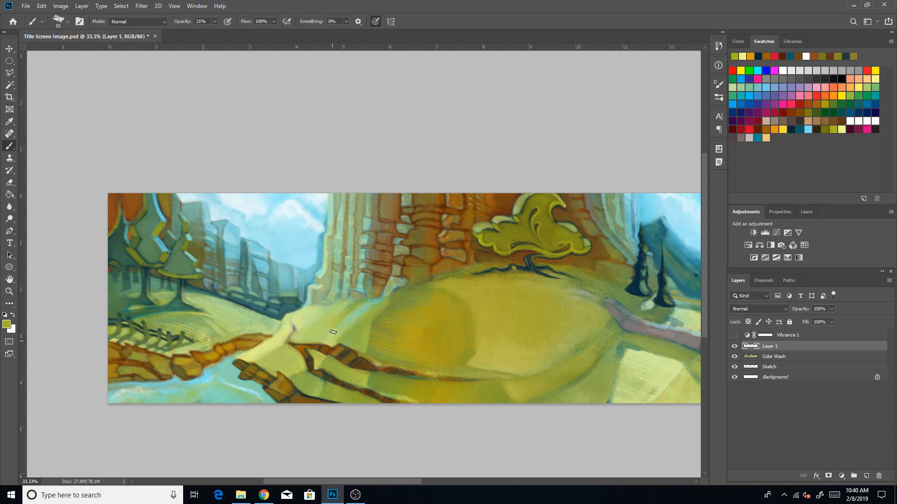
{"action": "left_click", "coordinate": [808, 129]}
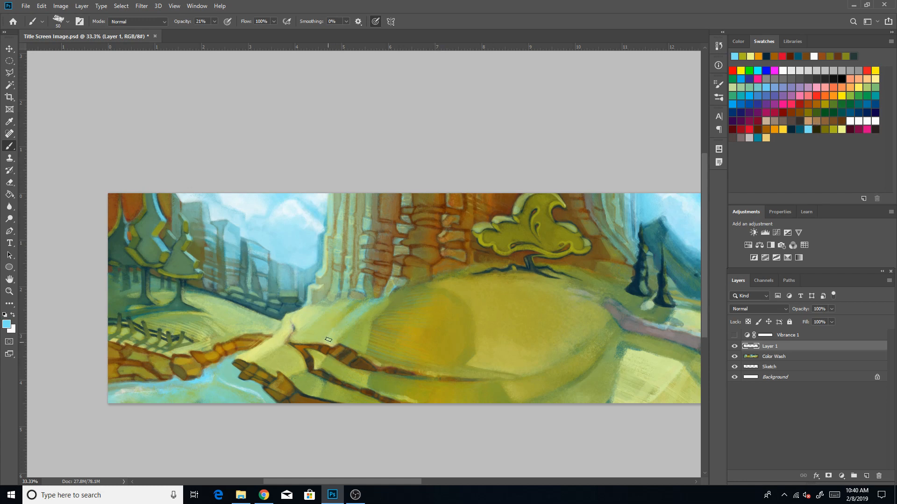
{"action": "key", "text": "bracketleft"}
{"action": "key", "text": "bracketleft"}
{"action": "key", "text": "bracketleft"}
Deepen the grassy slope below the cliff with dark olive and yellow-green, enlarging the brush to 50 px.
{"action": "left_click", "coordinate": [815, 127]}
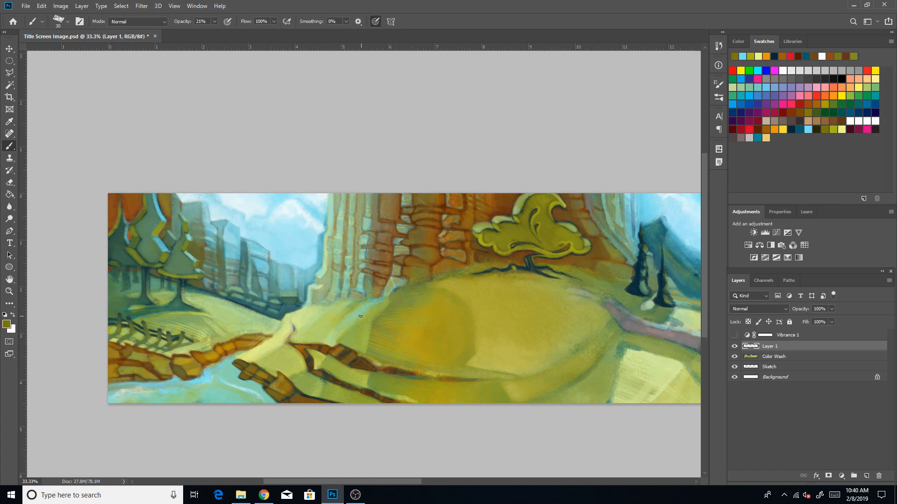
{"action": "key", "text": "bracketright"}
{"action": "key", "text": "bracketright"}
{"action": "left_click", "coordinate": [833, 128]}
Paint pale yellow highlights along the slope's ridge below the cliff, varying the brush size and ending at 30 px.
{"action": "left_click", "coordinate": [842, 129]}
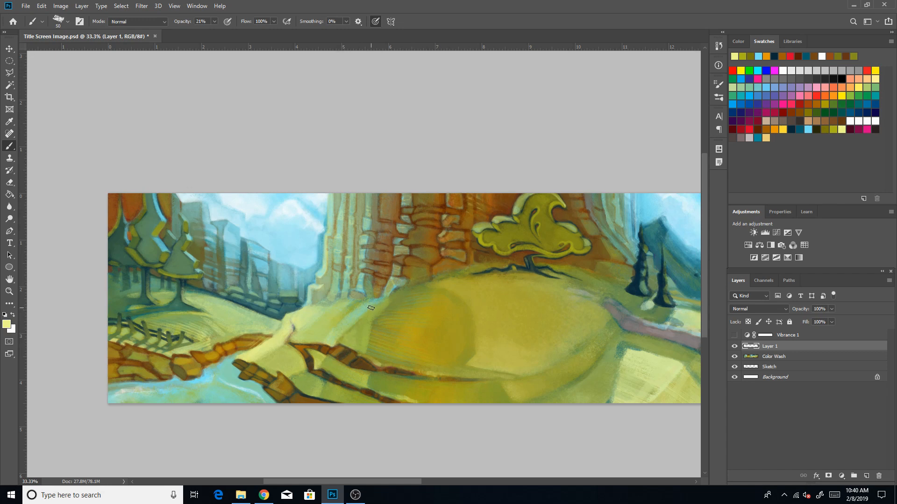
{"action": "key", "text": "bracketleft"}
{"action": "key", "text": "bracketright"}
{"action": "key", "text": "bracketright"}
{"action": "key", "text": "bracketright"}
{"action": "key", "text": "bracketright"}
{"action": "key", "text": "bracketright"}
{"action": "key", "text": "bracketleft"}
{"action": "key", "text": "bracketleft"}
{"action": "key", "text": "bracketleft"}
{"action": "key", "text": "bracketleft"}
Shade the grass beneath the upper ledge with teal and greens sampled from the surrounding grass.
{"action": "left_click", "coordinate": [372, 376], "text": "alt"}
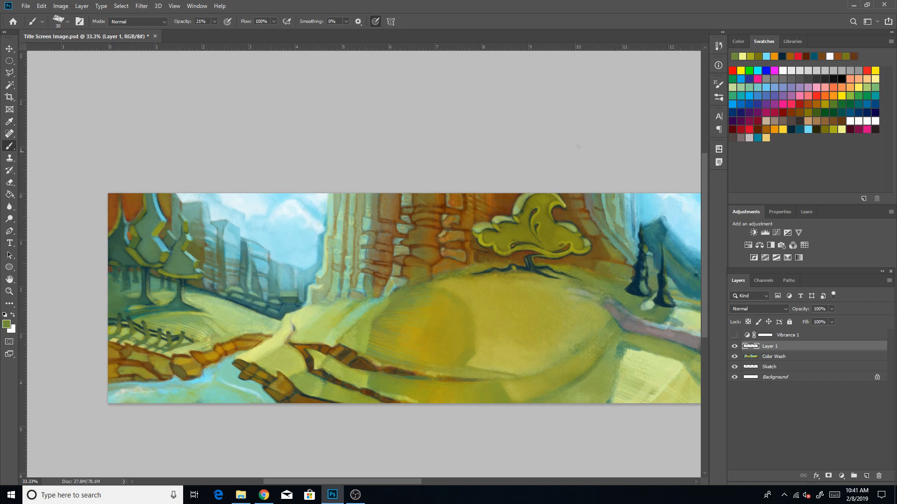
{"action": "left_click", "coordinate": [801, 128]}
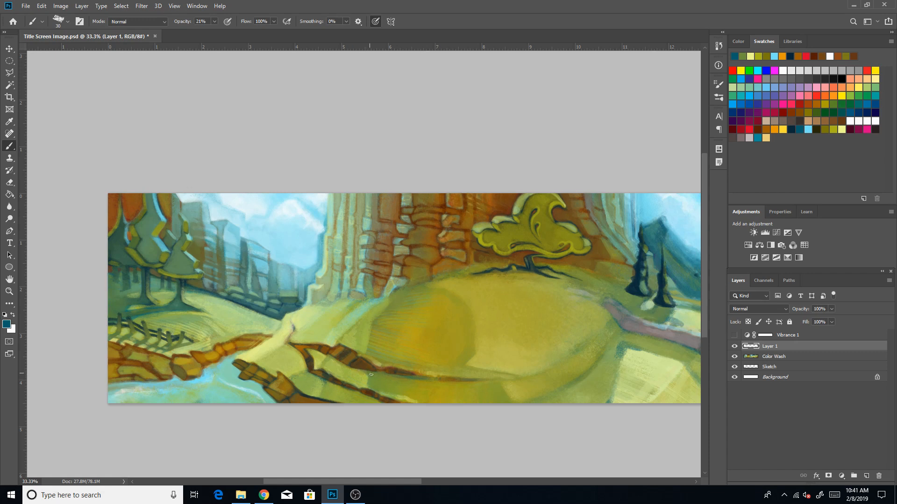
{"action": "left_click", "coordinate": [375, 378], "text": "alt"}
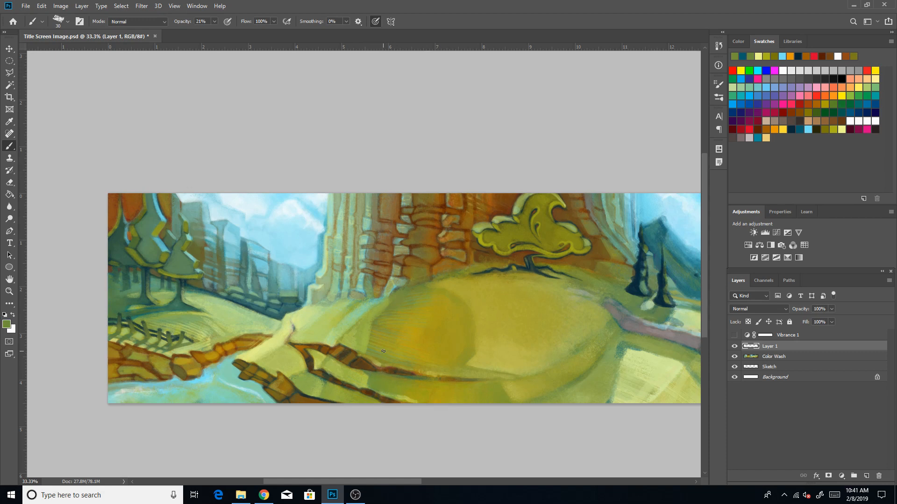
{"action": "left_click", "coordinate": [388, 387], "text": "alt"}
{"action": "left_click", "coordinate": [408, 392], "text": "alt"}
Blend sampled olive-gold over the orange patch and lower edge of the hill, starting with a 50 px brush.
{"action": "key", "text": "bracketright"}
{"action": "key", "text": "bracketright"}
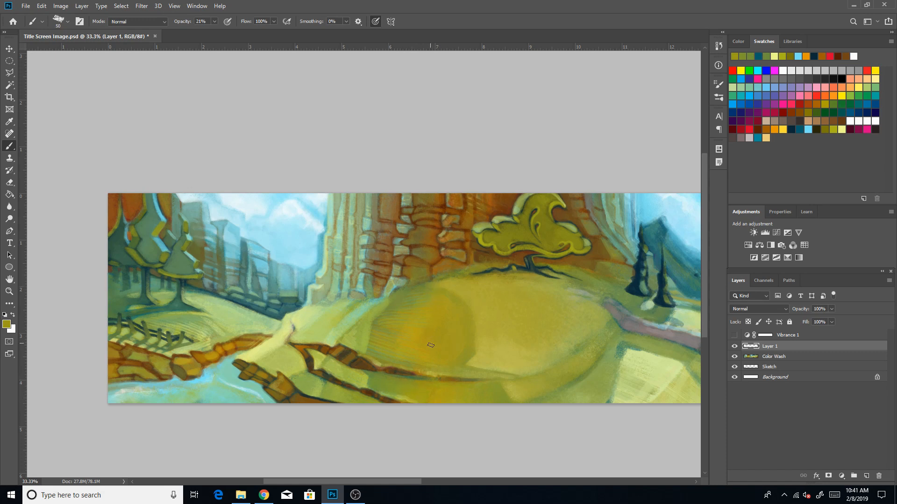
{"action": "left_click_drag", "start_coordinate": [445, 340], "coordinate": [430, 372]}
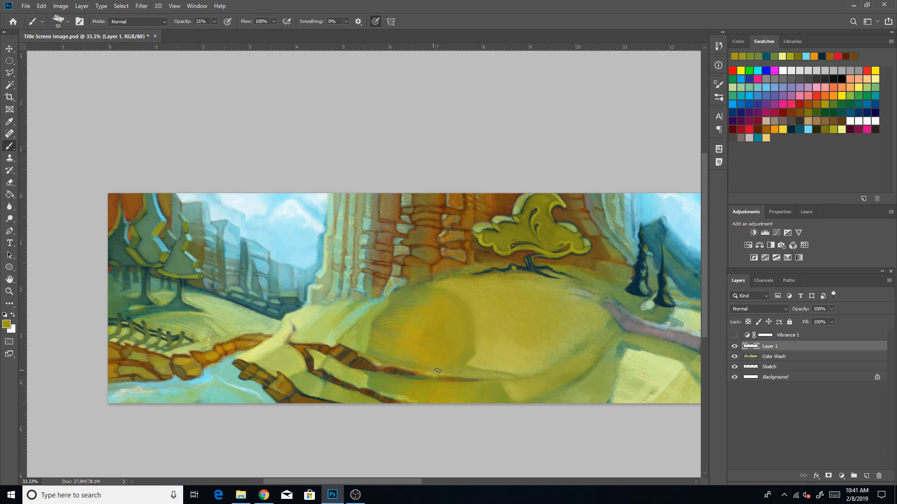
{"action": "key", "text": "bracketright"}
{"action": "key", "text": "bracketright"}
{"action": "key", "text": "bracketright"}
{"action": "key", "text": "bracketright"}
{"action": "key", "text": "bracketleft"}
{"action": "key", "text": "bracketleft"}
{"action": "key", "text": "bracketleft"}
{"action": "key", "text": "bracketleft"}
{"action": "key", "text": "bracketleft"}
Blend sampled yellow-green into the slope above the ledge and add pale yellow details with a 15 px brush.
{"action": "left_click", "coordinate": [361, 343], "text": "alt"}
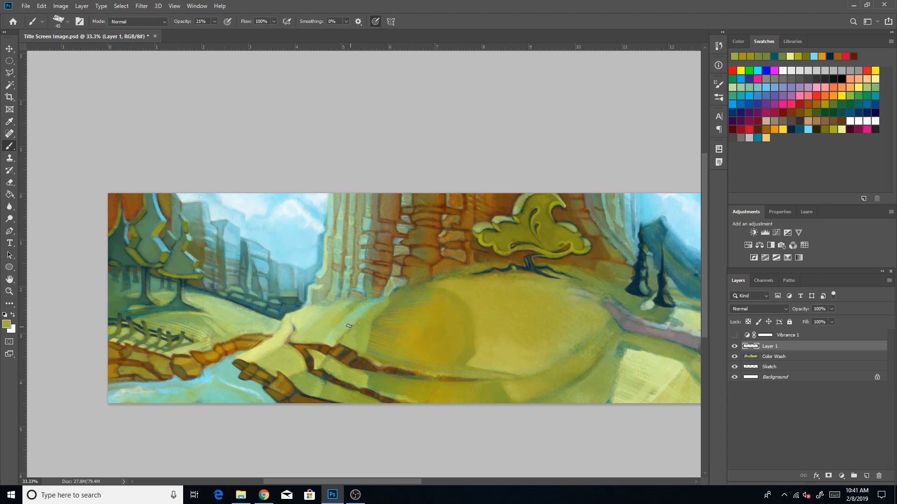
{"action": "key", "text": "bracketright"}
{"action": "left_click", "coordinate": [842, 129]}
{"action": "key", "text": "bracketleft"}
{"action": "key", "text": "bracketleft"}
{"action": "key", "text": "bracketleft"}
{"action": "key", "text": "bracketleft"}
{"action": "key", "text": "bracketleft"}
{"action": "key", "text": "bracketleft"}
{"action": "key", "text": "bracketleft"}
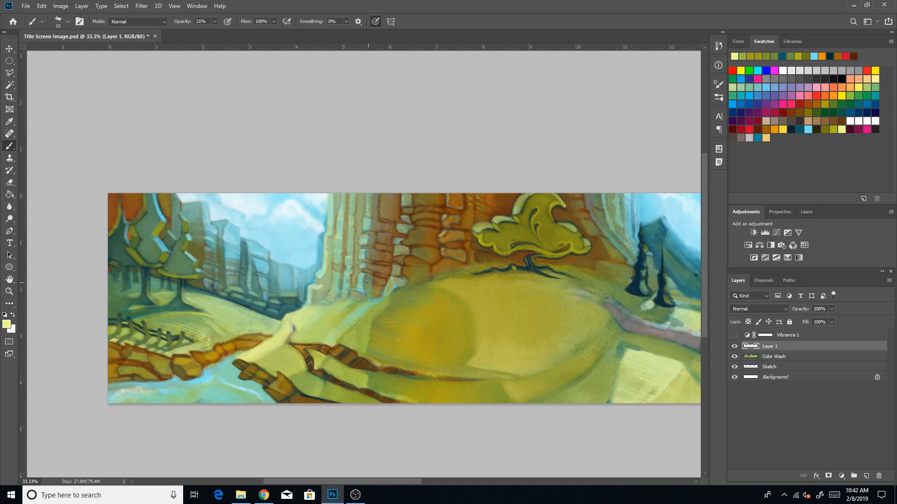
Rework the upper ledge's rocks in orange-brown, red, teal and dark navy with a 25 px brush.
{"action": "left_click", "coordinate": [767, 130]}
{"action": "key", "text": "]"}
{"action": "key", "text": "]"}
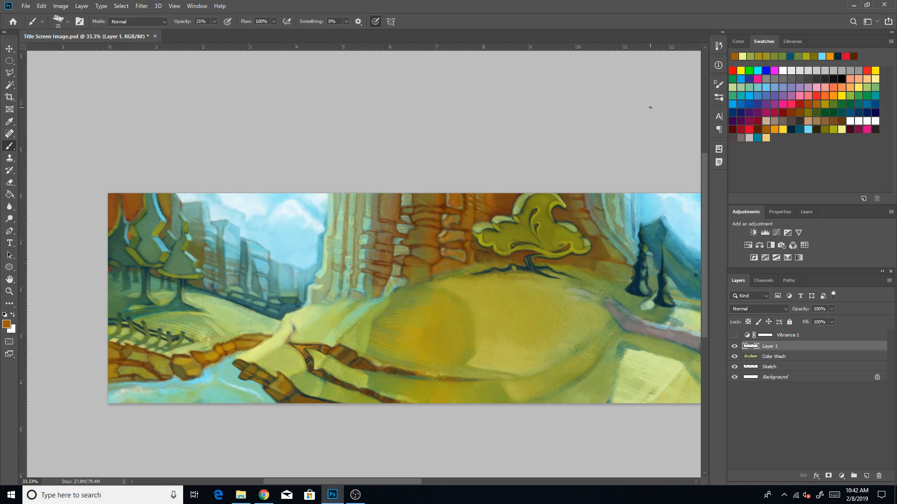
{"action": "left_click", "coordinate": [749, 129]}
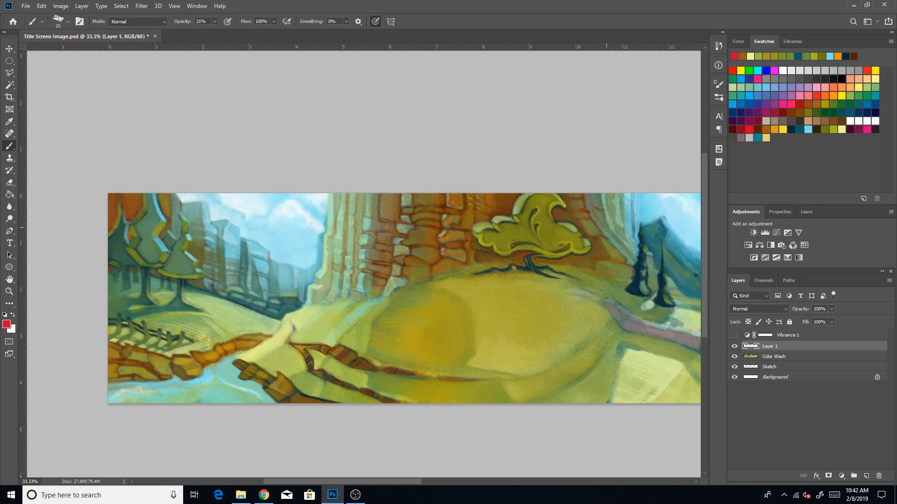
{"action": "left_click", "coordinate": [792, 129]}
{"action": "left_click", "coordinate": [791, 129]}
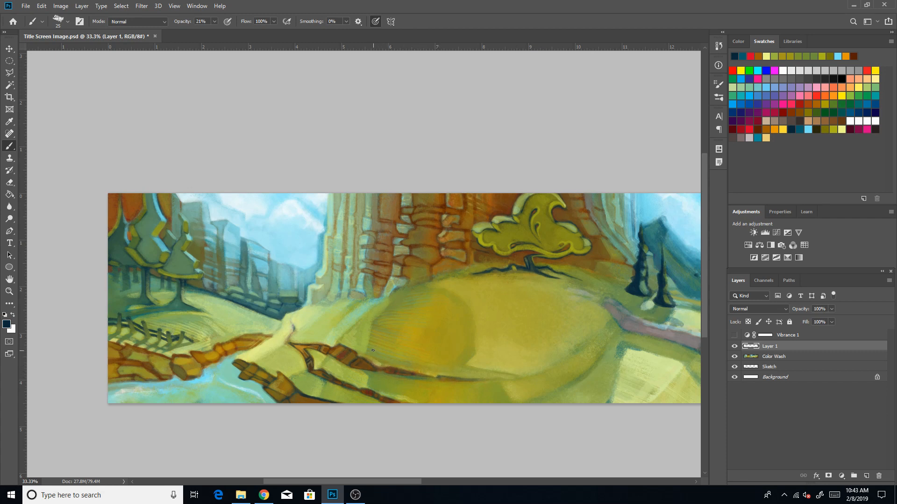
Soften the grass around the upper ledge's right part with sampled yellow-green and gold tones, enlarging the brush to 40 px.
{"action": "left_click", "coordinate": [375, 373], "text": "alt"}
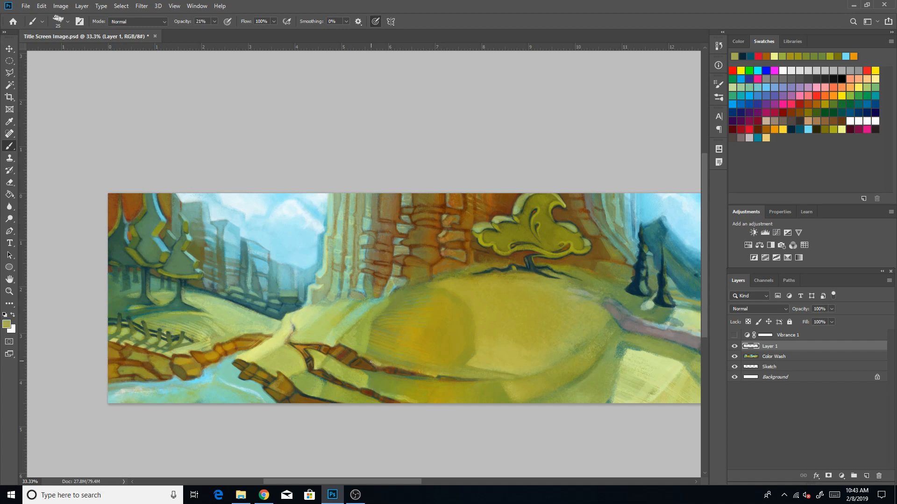
{"action": "left_click", "coordinate": [377, 374], "text": "alt"}
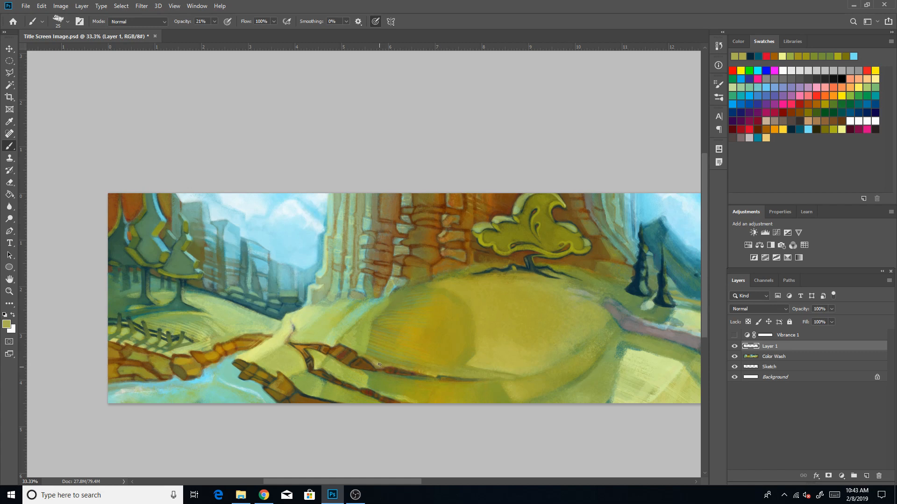
{"action": "key", "text": "bracketright"}
{"action": "key", "text": "bracketright"}
{"action": "key", "text": "bracketright"}
{"action": "left_click", "coordinate": [382, 365], "text": "alt"}
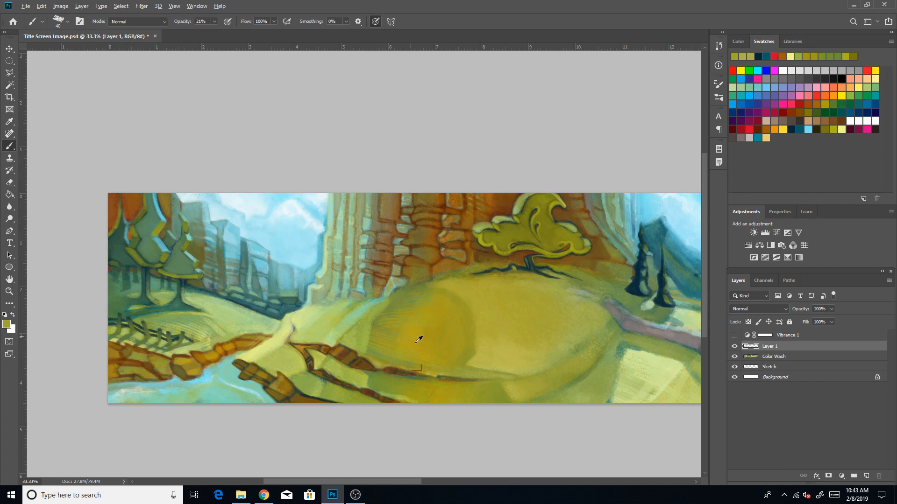
{"action": "left_click", "coordinate": [379, 364], "text": "alt"}
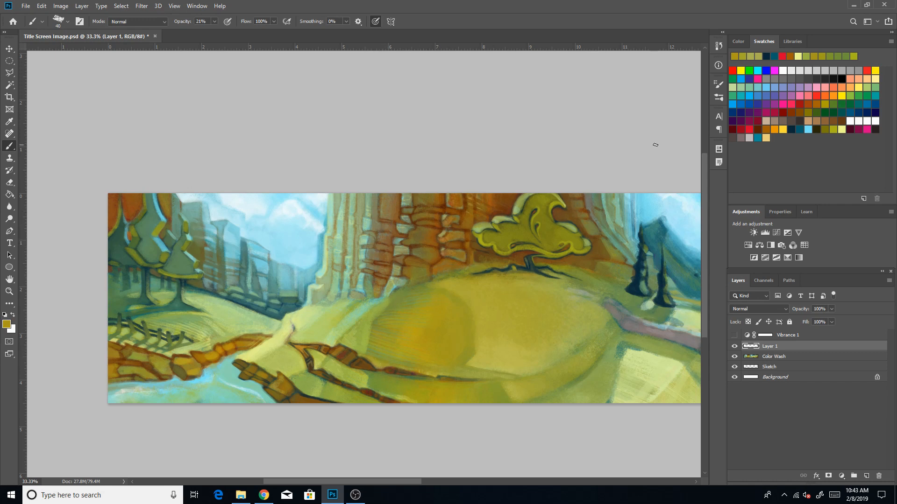
Add pale yellow highlights around the ledges with a 30 px brush, then choose light blue for cool accents.
{"action": "left_click", "coordinate": [843, 129]}
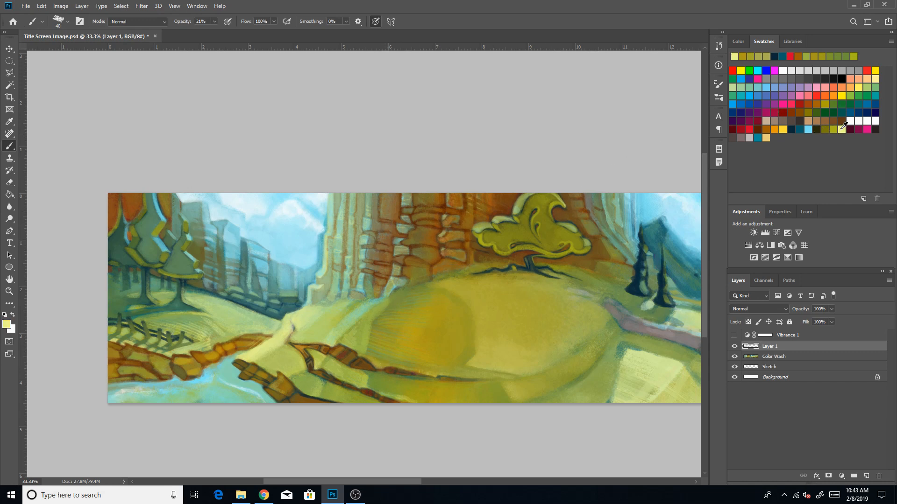
{"action": "key", "text": "bracketleft"}
{"action": "key", "text": "bracketleft"}
{"action": "key", "text": "bracketleft"}
{"action": "key", "text": "bracketright"}
{"action": "left_click", "coordinate": [810, 129]}
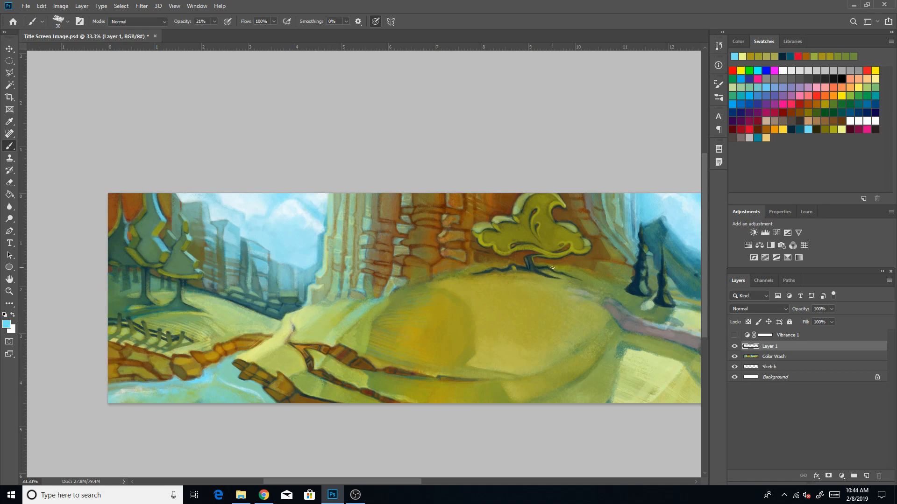
Paint pale yellow light and teal shade around the ledges with a 45 px brush.
{"action": "left_click", "coordinate": [842, 129]}
{"action": "key", "text": "bracketright"}
{"action": "key", "text": "bracketright"}
{"action": "key", "text": "bracketright"}
{"action": "left_click", "coordinate": [801, 129]}
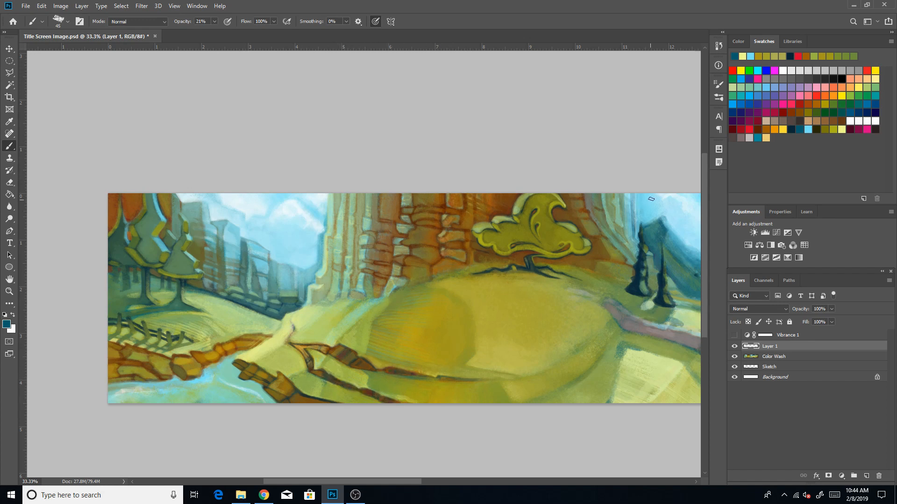
Build up pale yellow light on the grassy slope and between the ledges, varying the brush size.
{"action": "left_click", "coordinate": [842, 129]}
{"action": "key", "text": "bracketleft"}
{"action": "key", "text": "bracketright"}
{"action": "key", "text": "bracketright"}
{"action": "key", "text": "bracketright"}
{"action": "key", "text": "bracketleft"}
{"action": "key", "text": "bracketleft"}
{"action": "key", "text": "bracketleft"}
{"action": "key", "text": "bracketright"}
{"action": "key", "text": "bracketright"}
{"action": "key", "text": "bracketright"}
{"action": "key", "text": "bracketright"}
{"action": "key", "text": "bracketright"}
{"action": "key", "text": "bracketright"}
Touch up the upper ledge in orange-brown, outline its left tip in dark navy at 15 px, and sample the golden tan below it.
{"action": "left_click", "coordinate": [766, 129]}
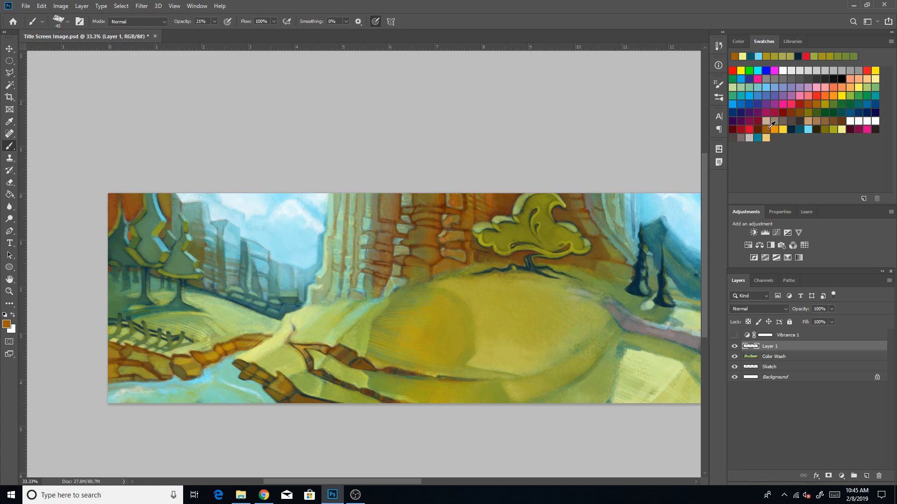
{"action": "key", "text": "bracketleft"}
{"action": "left_click", "coordinate": [793, 124]}
{"action": "key", "text": "bracketleft"}
{"action": "key", "text": "bracketleft"}
{"action": "key", "text": "bracketleft"}
{"action": "key", "text": "bracketleft"}
{"action": "key", "text": "bracketleft"}
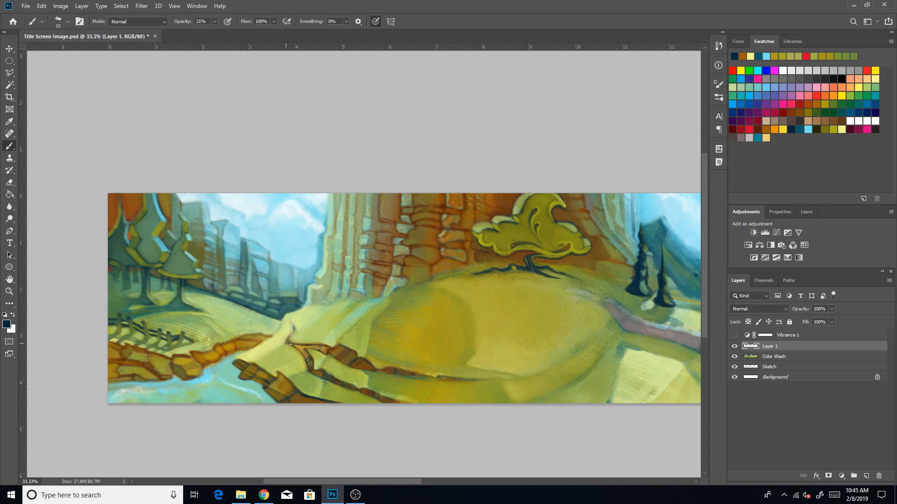
{"action": "left_click", "coordinate": [297, 368], "text": "alt"}
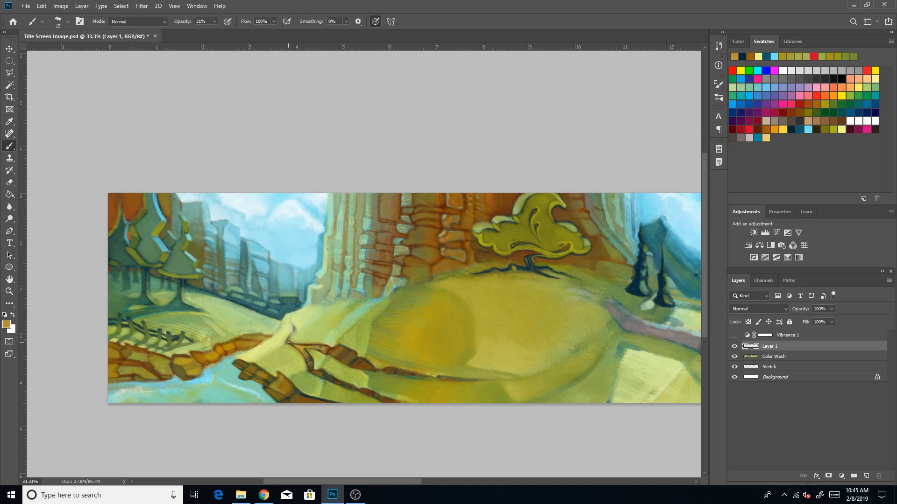
Add golden tan and crimson strokes to the upper ledge's left end, enlarging the brush to 35 px.
{"action": "key", "text": "bracketright"}
{"action": "left_click", "coordinate": [296, 346], "text": "alt"}
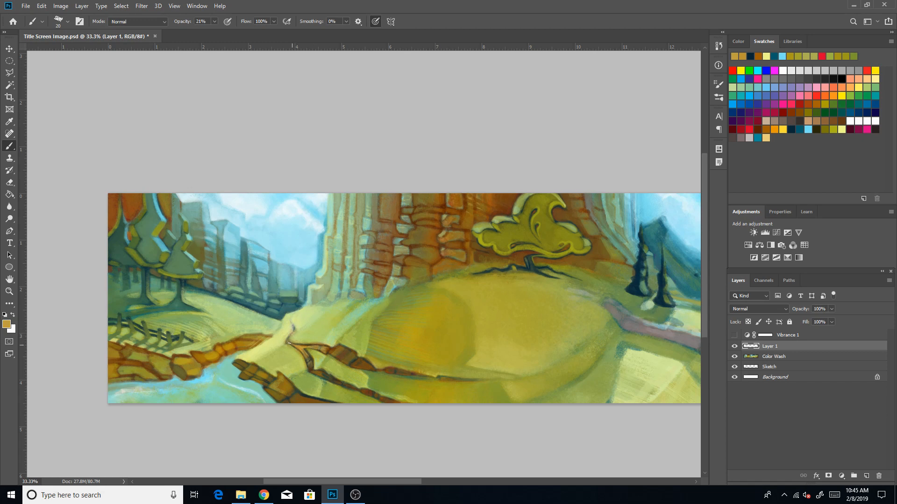
{"action": "key", "text": "bracketright"}
{"action": "key", "text": "bracketright"}
{"action": "left_click", "coordinate": [749, 128]}
{"action": "left_click_drag", "start_coordinate": [301, 345], "coordinate": [327, 350]}
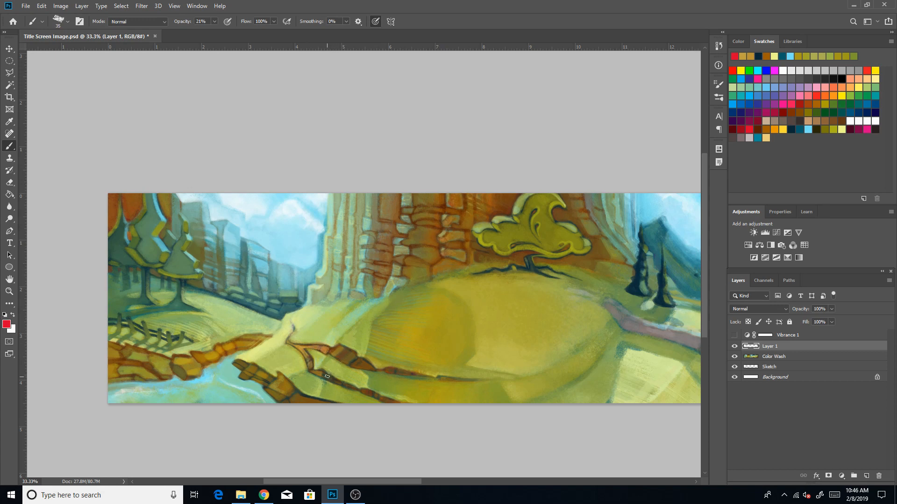
Deepen the shadow lines along the rock ledges in dark navy with a 35 px brush.
{"action": "key", "text": "bracketright"}
{"action": "left_click", "coordinate": [792, 130]}
{"action": "key", "text": "bracketleft"}
{"action": "key", "text": "bracketleft"}
{"action": "key", "text": "bracketright"}
Blend sampled olive and light greens into the grass between and below the ledges.
{"action": "left_click", "coordinate": [330, 365], "text": "alt"}
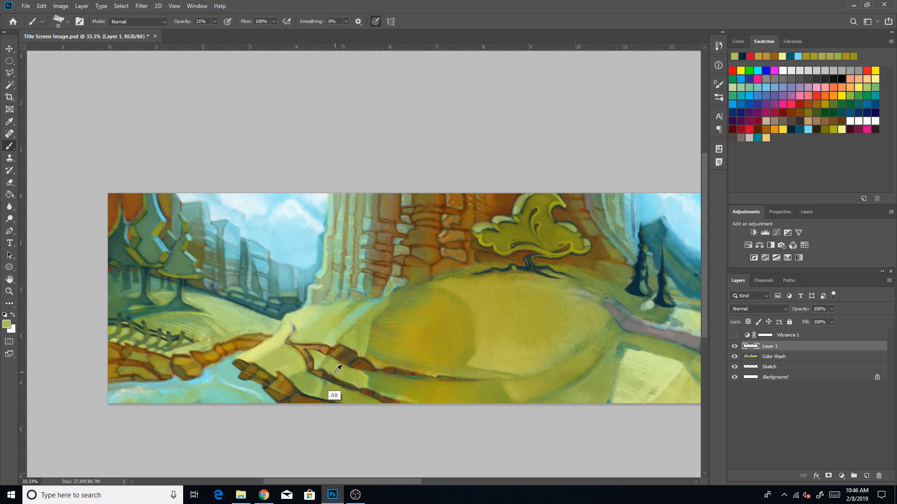
{"action": "left_click", "coordinate": [338, 377], "text": "alt"}
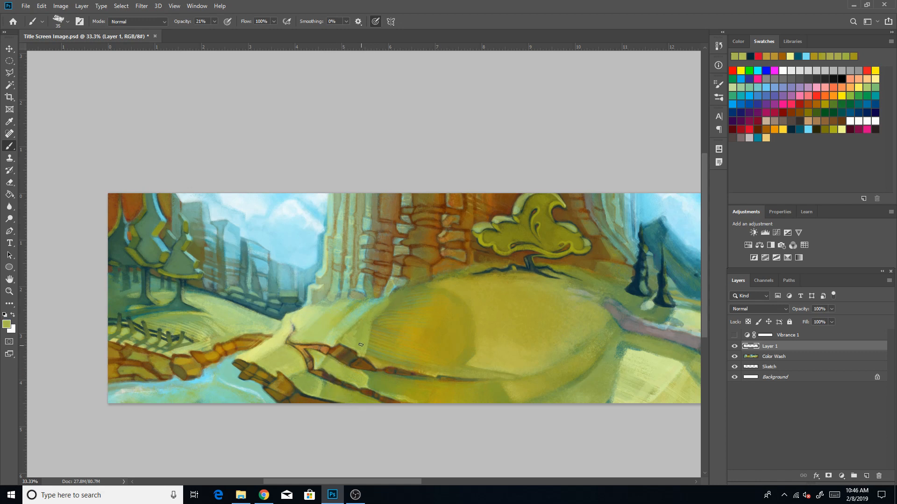
{"action": "left_click", "coordinate": [317, 393], "text": "alt"}
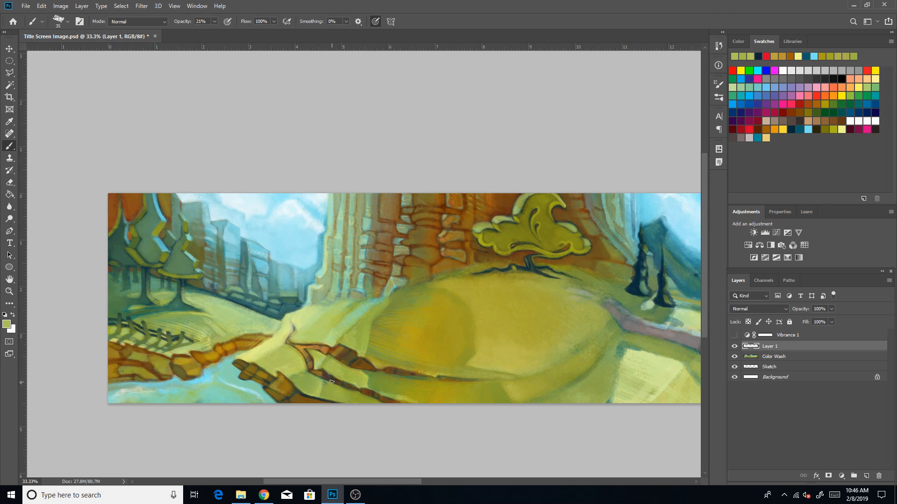
{"action": "left_click", "coordinate": [363, 395], "text": "alt"}
Detail the ledges in golden brown, dark navy and reddish brown at 55% opacity, reducing the brush to 25 px.
{"action": "left_click", "coordinate": [214, 21]}
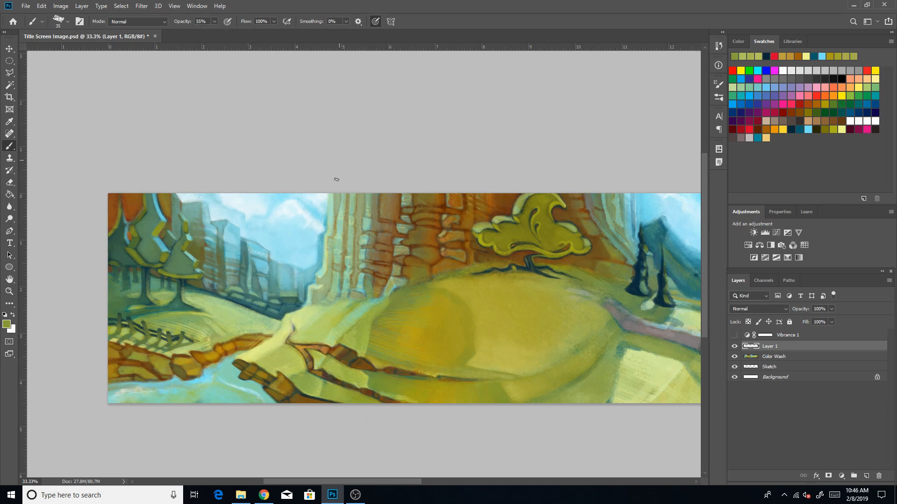
{"action": "left_click", "coordinate": [335, 353], "text": "alt"}
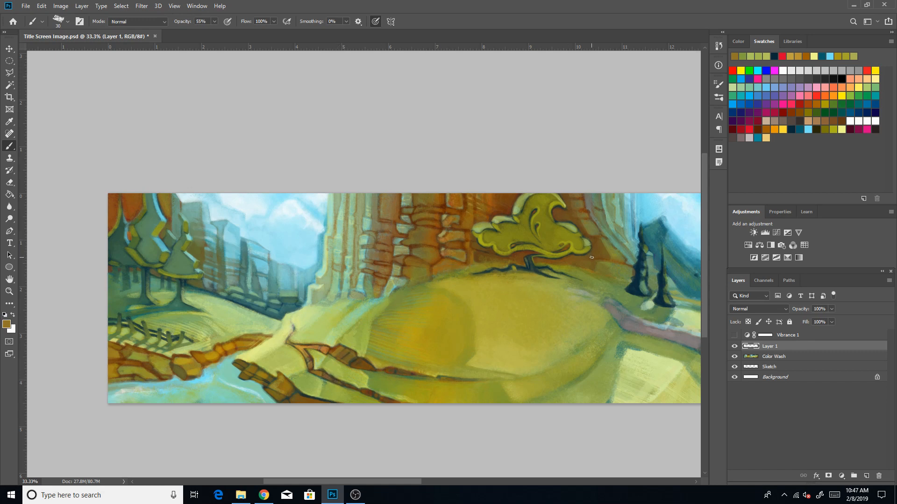
{"action": "left_click", "coordinate": [791, 129]}
{"action": "key", "text": "bracketleft"}
{"action": "left_click", "coordinate": [364, 388], "text": "alt"}
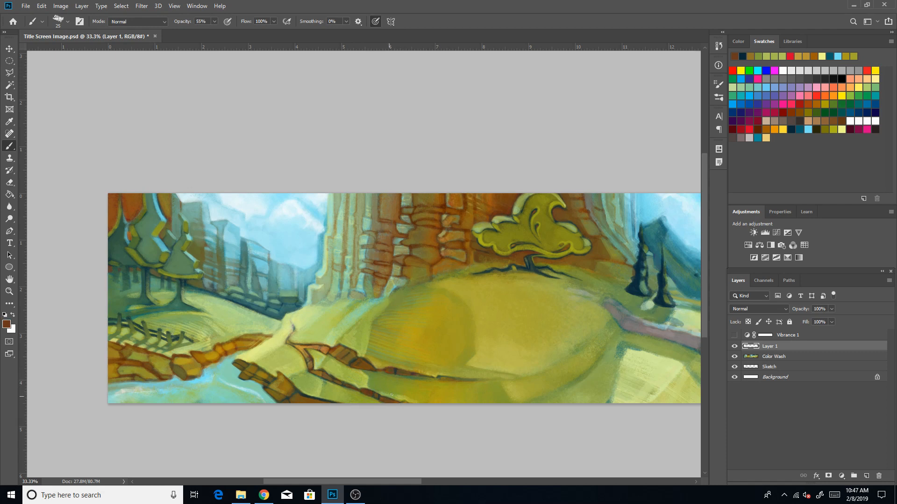
{"action": "left_click", "coordinate": [792, 129]}
{"action": "left_click", "coordinate": [305, 371], "text": "alt"}
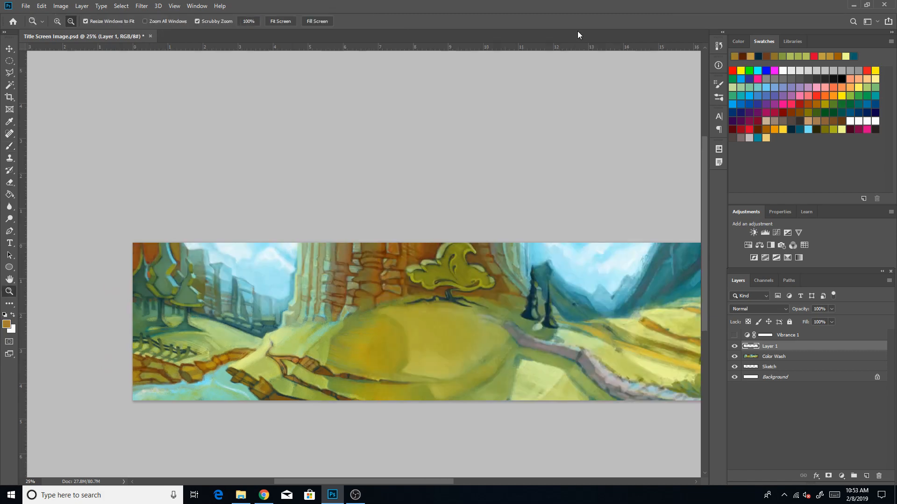
Paint sampled green softly over the grassy slope above the ledges at 25% opacity with a 70 px brush.
{"action": "left_click", "coordinate": [57, 21]}
{"action": "left_click", "coordinate": [309, 370]}
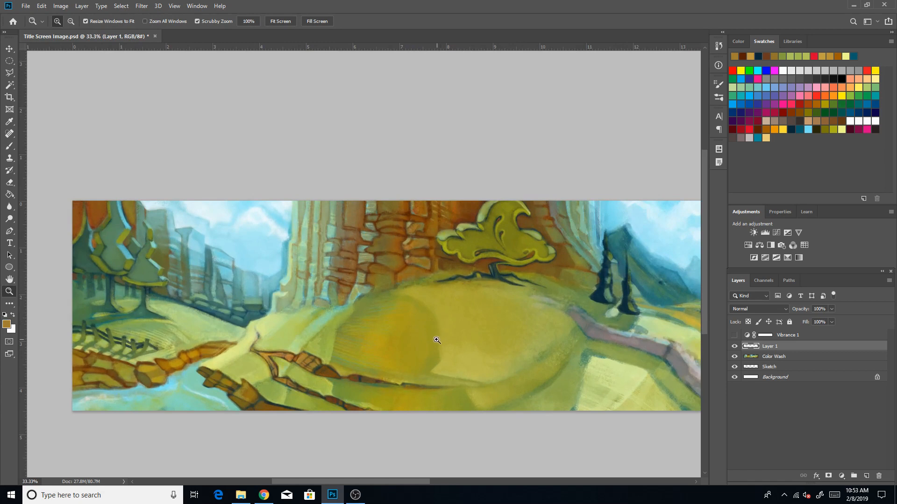
{"action": "left_click", "coordinate": [10, 146]}
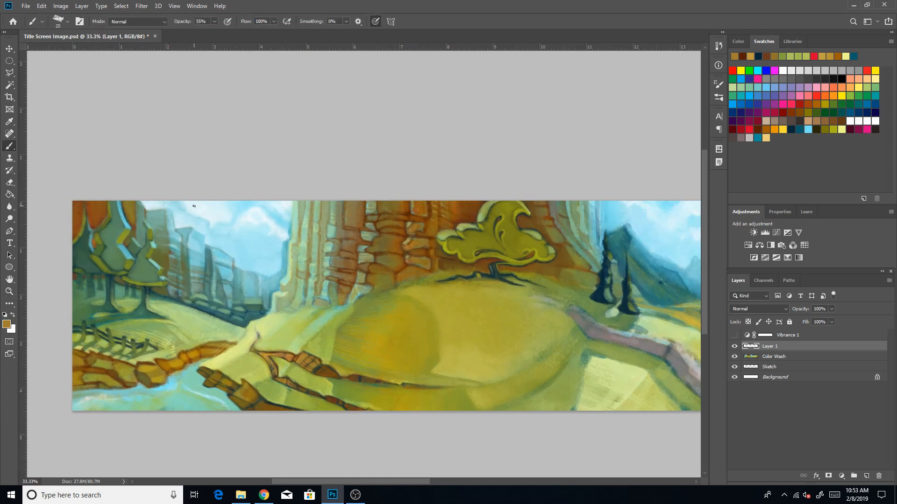
{"action": "key", "text": "bracketright"}
{"action": "key", "text": "bracketright"}
{"action": "left_click", "coordinate": [201, 31]}
{"action": "left_click", "coordinate": [315, 343], "text": "alt"}
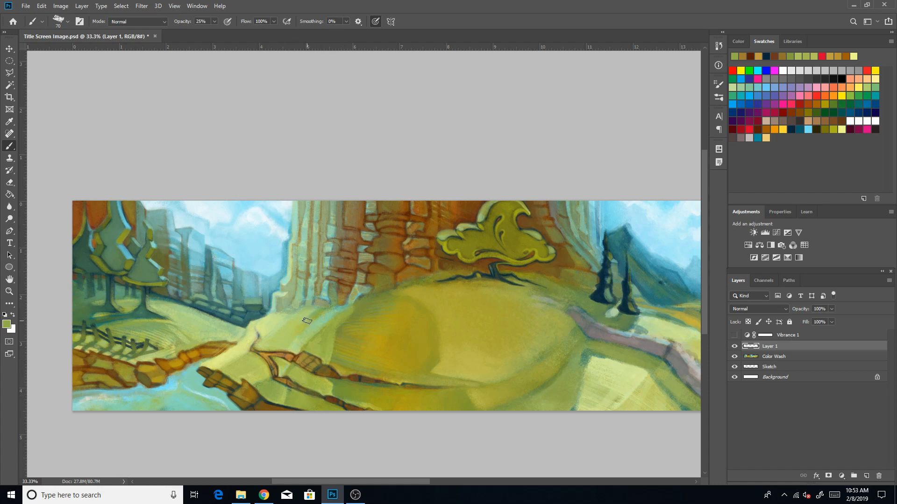
{"action": "left_click_drag", "start_coordinate": [300, 332], "coordinate": [281, 332]}
Switch to the Chalk brush at 36 px and sample light green from the grassy slope.
{"action": "key", "text": "comma"}
{"action": "key", "text": "comma"}
{"action": "left_click", "coordinate": [719, 98]}
{"action": "left_click_drag", "start_coordinate": [704, 252], "coordinate": [703, 261]}
{"action": "left_click", "coordinate": [608, 280]}
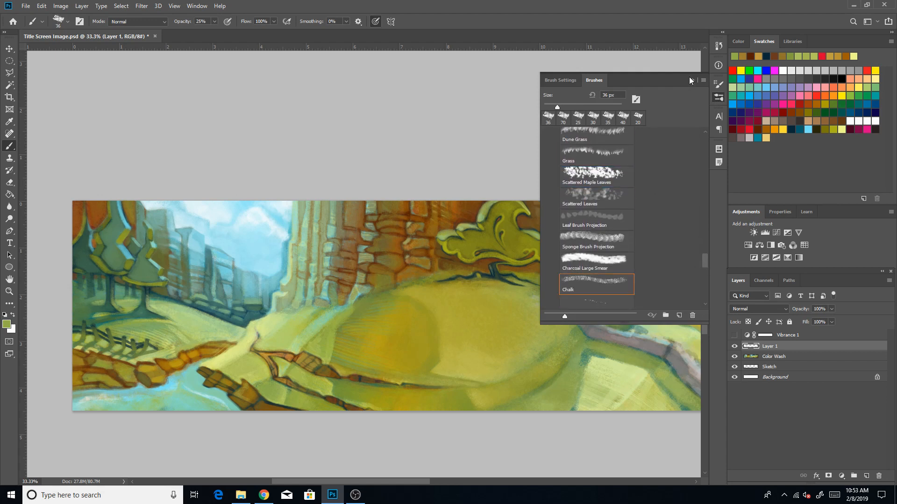
{"action": "left_click", "coordinate": [688, 79]}
{"action": "left_click", "coordinate": [288, 340], "text": "alt"}
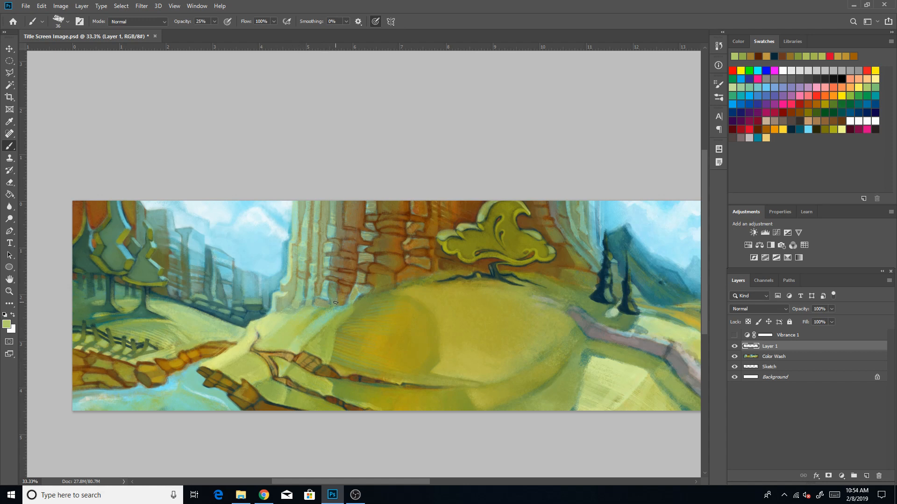
Paint olive along the upper ledge and pale green on the slope around its left end with a 45 px brush.
{"action": "left_click", "coordinate": [324, 374], "text": "alt"}
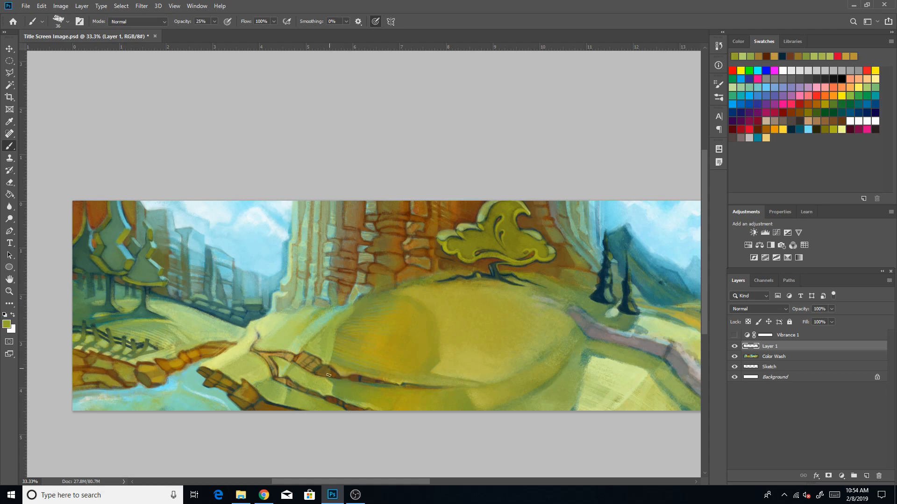
{"action": "key", "text": "bracketright"}
{"action": "key", "text": "bracketright"}
{"action": "key", "text": "bracketright"}
{"action": "key", "text": "bracketright"}
{"action": "key", "text": "bracketright"}
{"action": "key", "text": "bracketright"}
{"action": "left_click_drag", "start_coordinate": [334, 373], "coordinate": [370, 383]}
{"action": "left_click", "coordinate": [271, 324], "text": "alt"}
{"action": "mouse_move", "coordinate": [263, 342]}
{"action": "left_mouse_down"}
{"action": "mouse_move", "coordinate": [274, 373]}
{"action": "mouse_move", "coordinate": [271, 345]}
{"action": "mouse_move", "coordinate": [291, 361]}
{"action": "left_mouse_up"}
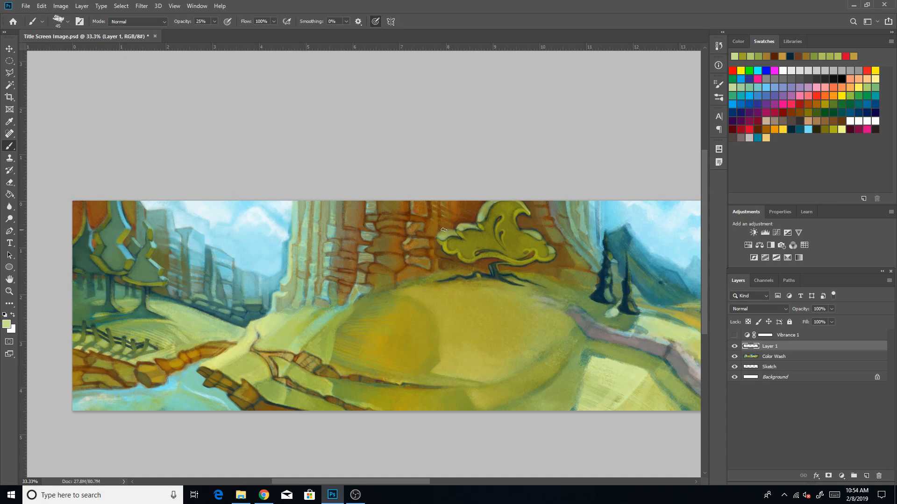
Blend sampled ochre, olive and mid-green into the grass along the upper ledge at 45 px.
{"action": "left_click", "coordinate": [387, 368], "text": "alt"}
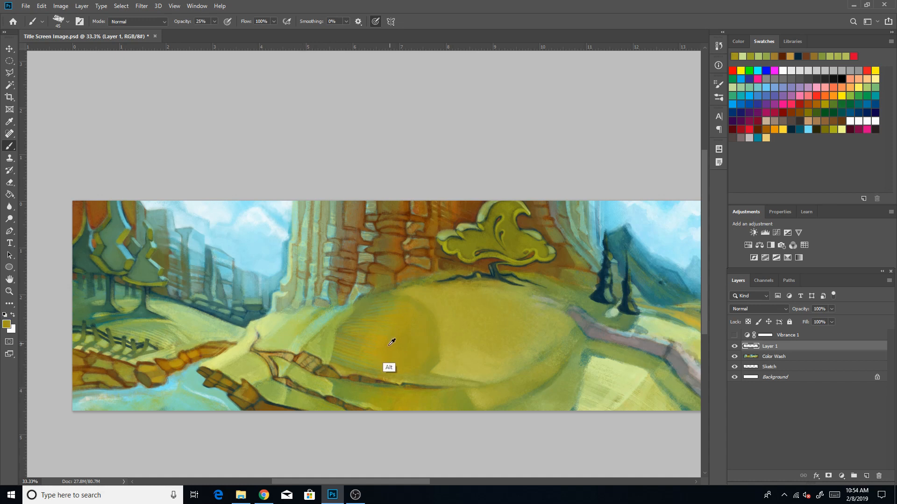
{"action": "left_click", "coordinate": [359, 385], "text": "alt"}
{"action": "left_click", "coordinate": [335, 378], "text": "alt"}
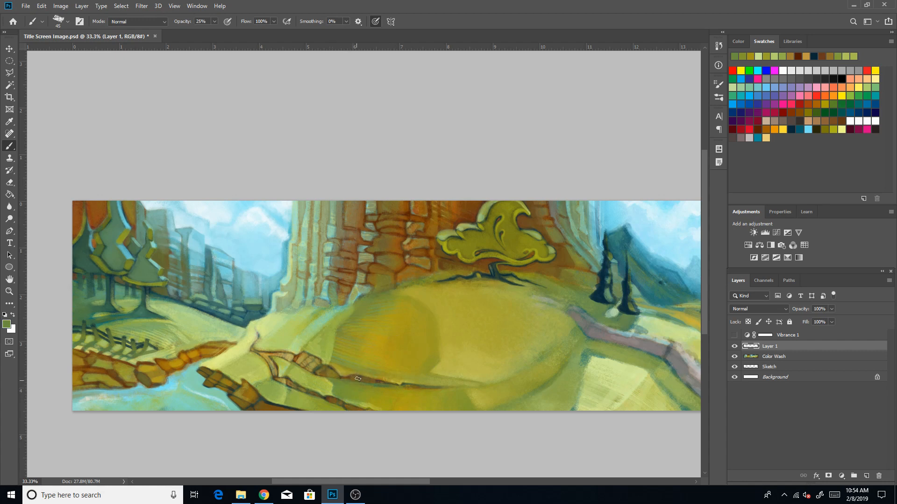
{"action": "left_click", "coordinate": [410, 390], "text": "alt"}
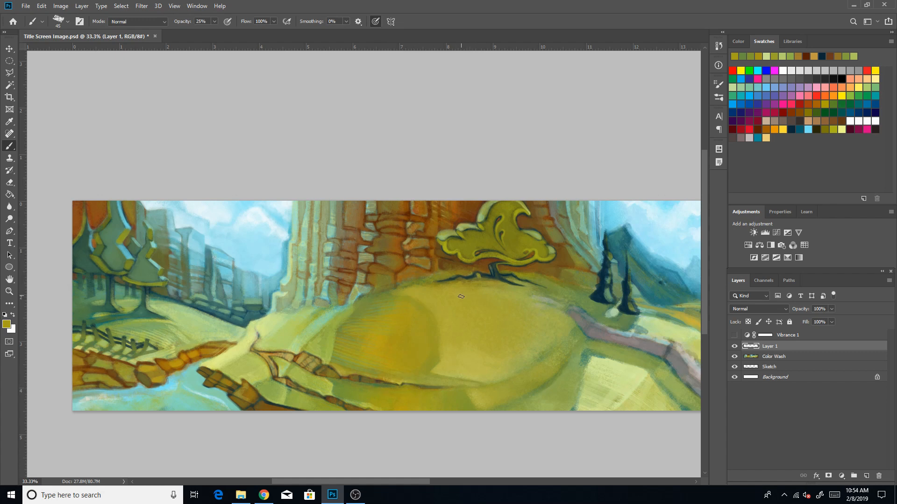
Enlarge the brush to 90 px and sample the hill's color and the light green beside the ledges for broad blending.
{"action": "key", "text": "bracketright"}
{"action": "key", "text": "bracketright"}
{"action": "key", "text": "bracketright"}
{"action": "key", "text": "bracketright"}
{"action": "key", "text": "bracketright"}
{"action": "left_click", "coordinate": [367, 325], "text": "alt"}
{"action": "left_click", "coordinate": [274, 353], "text": "alt"}
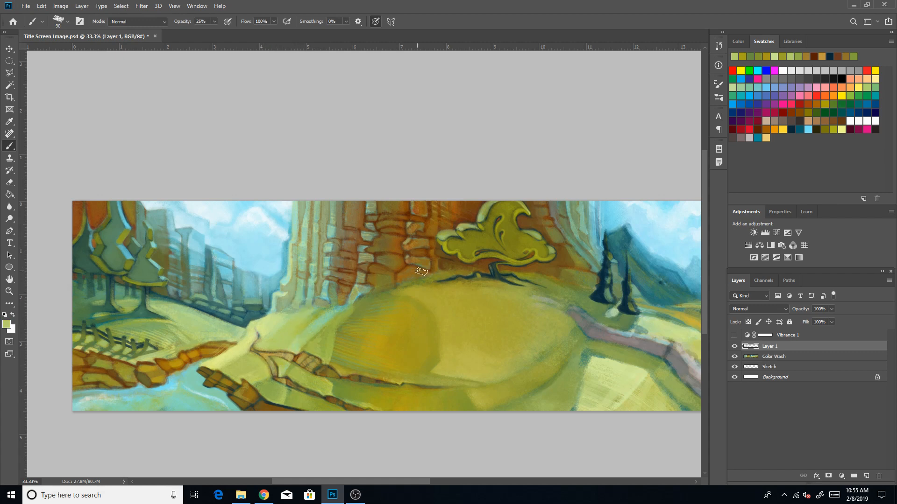
Reduce the brush to 60 px and sample orange-brown from the cliff beside the round tree.
{"action": "key", "text": "bracketleft"}
{"action": "key", "text": "bracketleft"}
{"action": "key", "text": "bracketleft"}
{"action": "left_click", "coordinate": [455, 229], "text": "alt"}
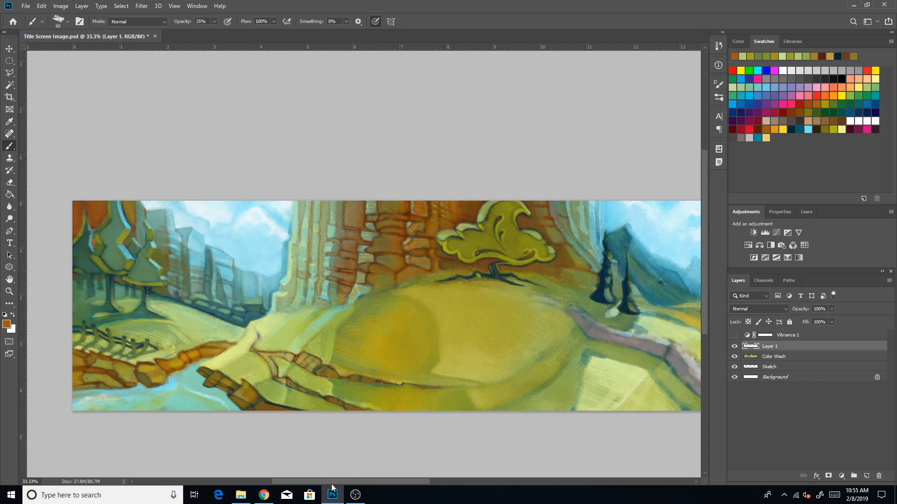
Begin reshaping the left pine's silhouette in dark navy at 73% opacity, reducing the brush to 25 px.
{"action": "left_click_drag", "start_coordinate": [331, 484], "coordinate": [341, 484]}
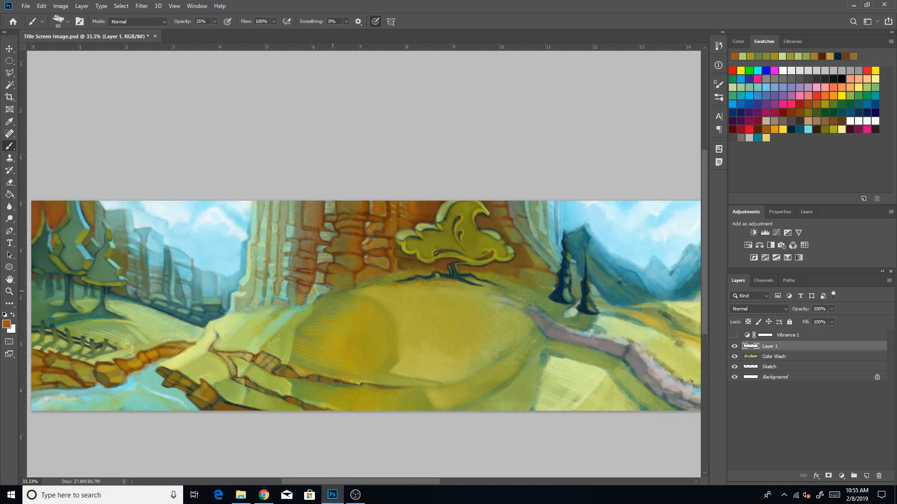
{"action": "mouse_move", "coordinate": [366, 481]}
{"action": "left_mouse_down"}
{"action": "mouse_move", "coordinate": [409, 476]}
{"action": "mouse_move", "coordinate": [410, 467]}
{"action": "left_mouse_up"}
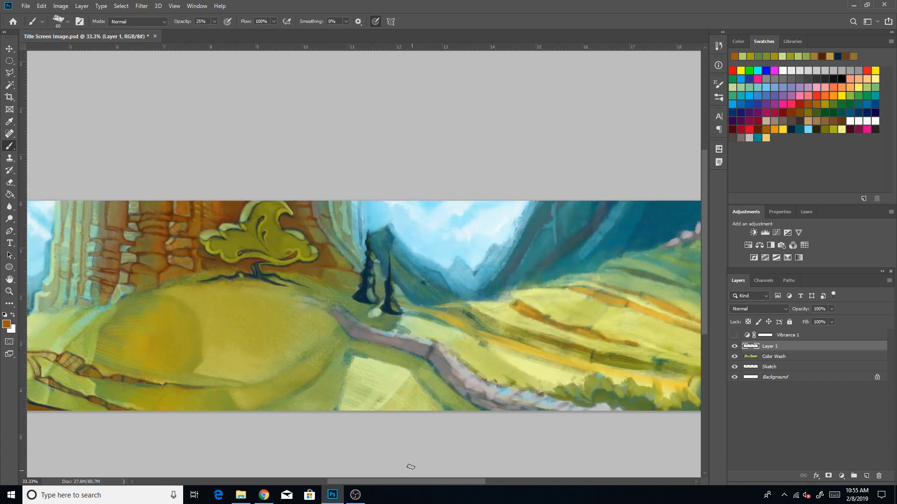
{"action": "left_click", "coordinate": [363, 293], "text": "alt"}
{"action": "key", "text": "bracketleft"}
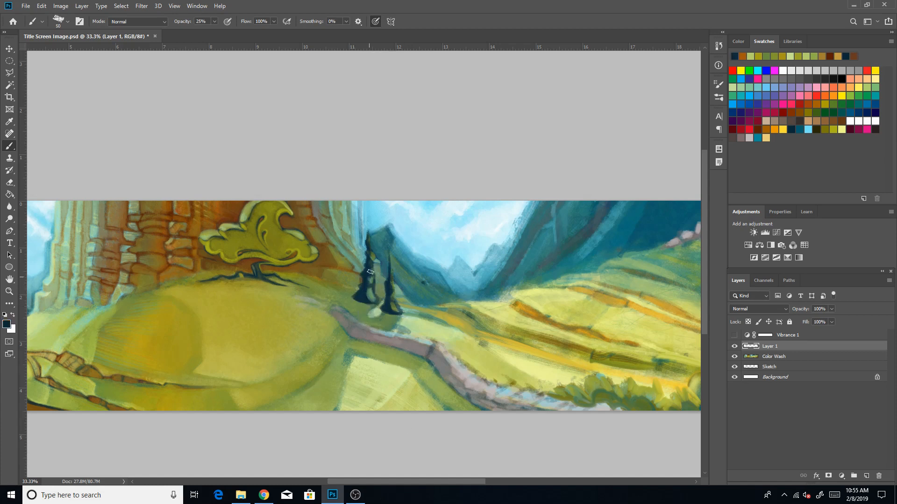
{"action": "left_click", "coordinate": [793, 129]}
{"action": "left_click_drag", "start_coordinate": [362, 298], "coordinate": [363, 289]}
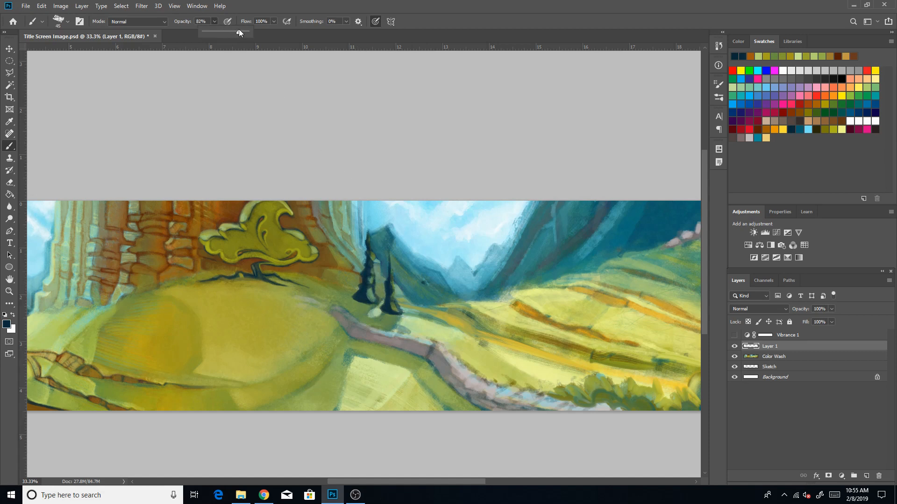
{"action": "key", "text": "bracketleft"}
{"action": "key", "text": "bracketleft"}
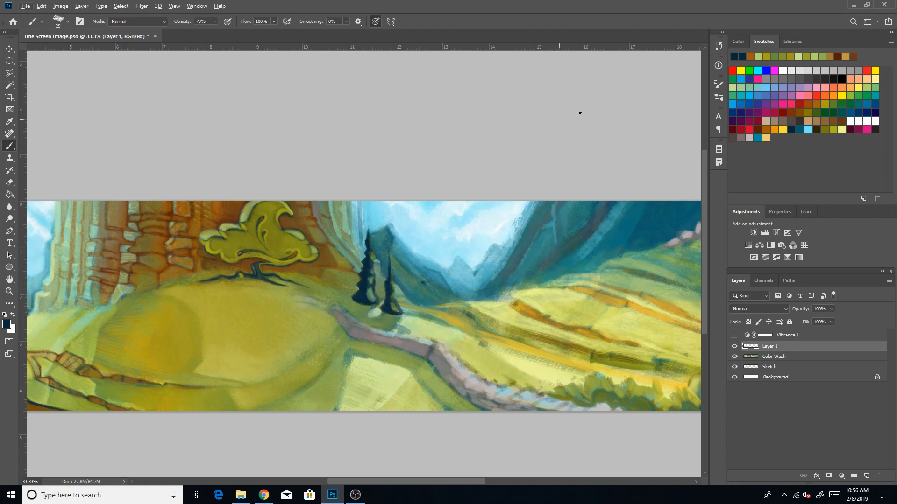
Fill out the left pine's layered branches in dark navy, varying the brush size down to 20 px.
{"action": "key", "text": "bracketright"}
{"action": "key", "text": "bracketright"}
{"action": "key", "text": "bracketright"}
{"action": "key", "text": "bracketright"}
{"action": "key", "text": "bracketright"}
{"action": "key", "text": "bracketleft"}
{"action": "key", "text": "bracketleft"}
{"action": "key", "text": "bracketleft"}
{"action": "key", "text": "bracketright"}
{"action": "key", "text": "bracketright"}
{"action": "key", "text": "bracketright"}
{"action": "key", "text": "bracketleft"}
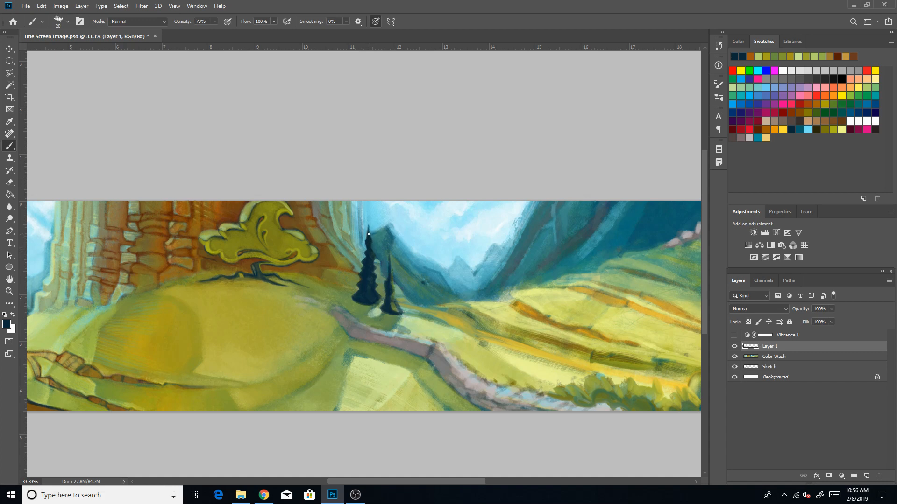
Refine the left pine's tip and branch edges with sampled teal and dark navy, settling on a 30 px brush.
{"action": "key", "text": "bracketright"}
{"action": "key", "text": "bracketright"}
{"action": "key", "text": "bracketright"}
{"action": "key", "text": "bracketright"}
{"action": "key", "text": "bracketright"}
{"action": "key", "text": "bracketleft"}
{"action": "key", "text": "bracketleft"}
{"action": "key", "text": "bracketleft"}
{"action": "key", "text": "bracketleft"}
{"action": "key", "text": "bracketleft"}
{"action": "key", "text": "bracketright"}
{"action": "key", "text": "bracketright"}
{"action": "key", "text": "bracketright"}
{"action": "key", "text": "bracketleft"}
{"action": "left_click", "coordinate": [375, 241], "text": "alt"}
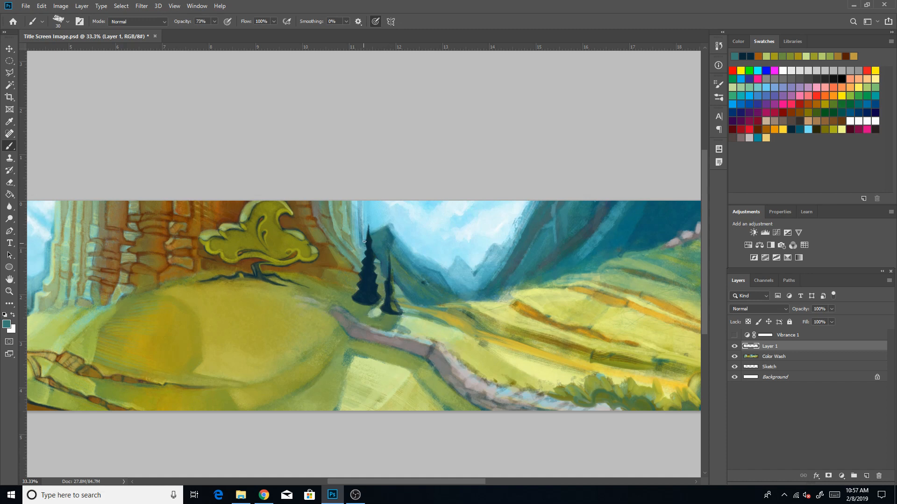
{"action": "left_click", "coordinate": [367, 263], "text": "alt"}
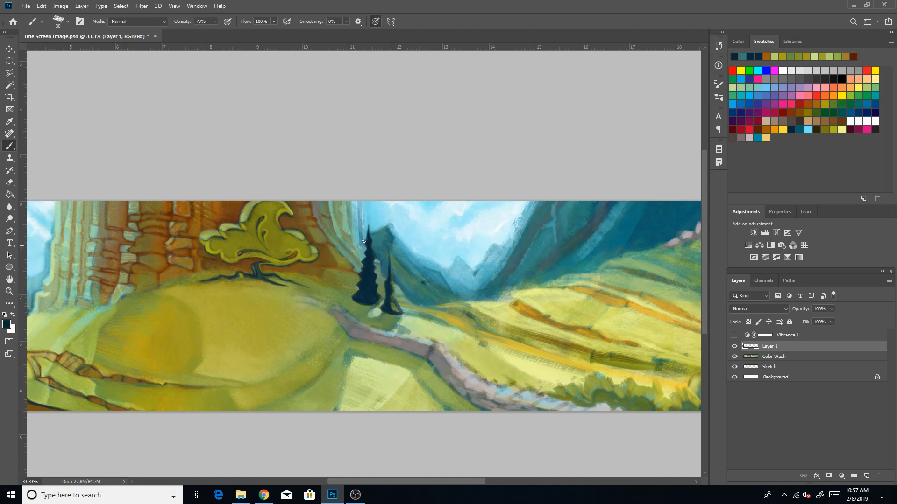
{"action": "left_click", "coordinate": [372, 240], "text": "alt"}
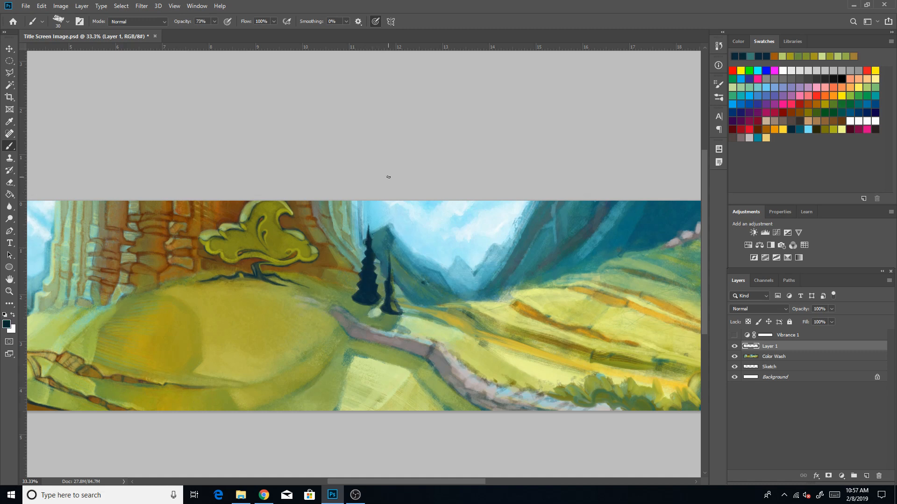
{"action": "key", "text": "bracketright"}
{"action": "key", "text": "bracketright"}
{"action": "key", "text": "bracketright"}
{"action": "key", "text": "bracketright"}
{"action": "left_click_drag", "start_coordinate": [345, 326], "coordinate": [560, 296]}
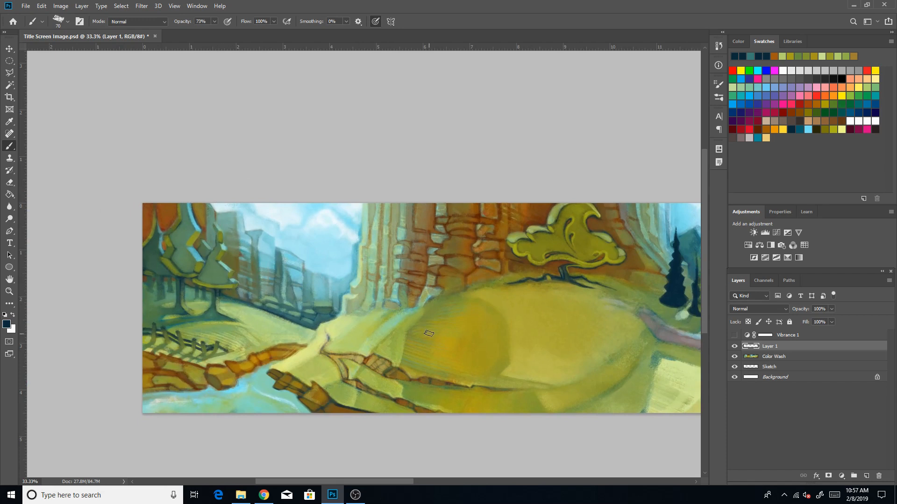
{"action": "left_click_drag", "start_coordinate": [498, 310], "coordinate": [450, 299]}
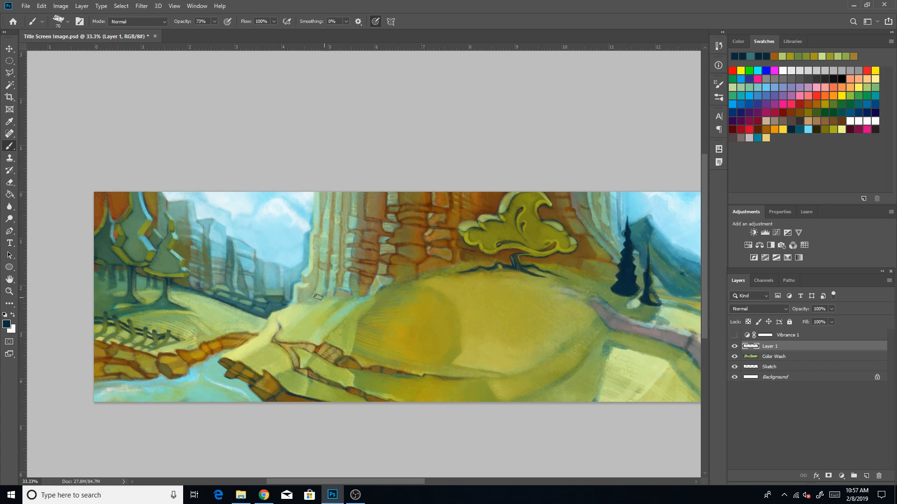
{"action": "left_click_drag", "start_coordinate": [541, 287], "coordinate": [342, 321]}
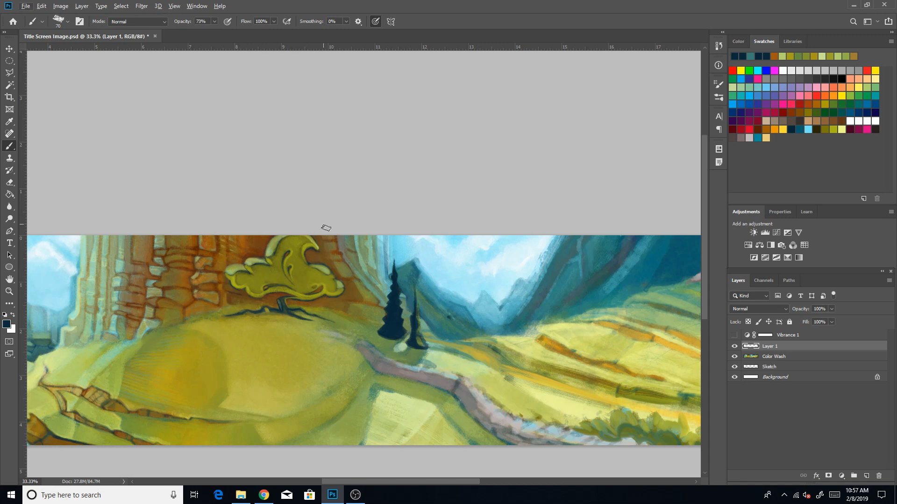
Repaint the right pine as a solid dark navy silhouette with jagged branches, varying the brush down to 20 px.
{"action": "key", "text": "bracketleft"}
{"action": "key", "text": "bracketleft"}
{"action": "key", "text": "bracketleft"}
{"action": "key", "text": "bracketleft"}
{"action": "key", "text": "bracketleft"}
{"action": "key", "text": "bracketright"}
{"action": "left_click_drag", "start_coordinate": [430, 347], "coordinate": [422, 349]}
{"action": "key", "text": "bracketleft"}
{"action": "key", "text": "bracketleft"}
{"action": "key", "text": "bracketright"}
{"action": "key", "text": "bracketright"}
{"action": "key", "text": "bracketright"}
{"action": "key", "text": "bracketleft"}
{"action": "key", "text": "bracketleft"}
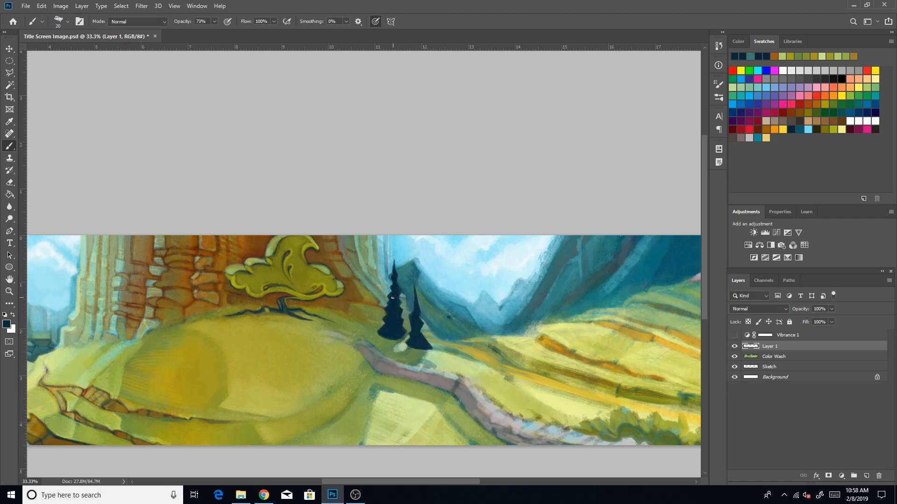
Refine the edges of both pines with a 15 px brush and sample grey-green beside the left one.
{"action": "key", "text": "bracketright"}
{"action": "key", "text": "bracketleft"}
{"action": "key", "text": "bracketleft"}
{"action": "key", "text": "bracketleft"}
{"action": "left_click", "coordinate": [387, 296], "text": "alt"}
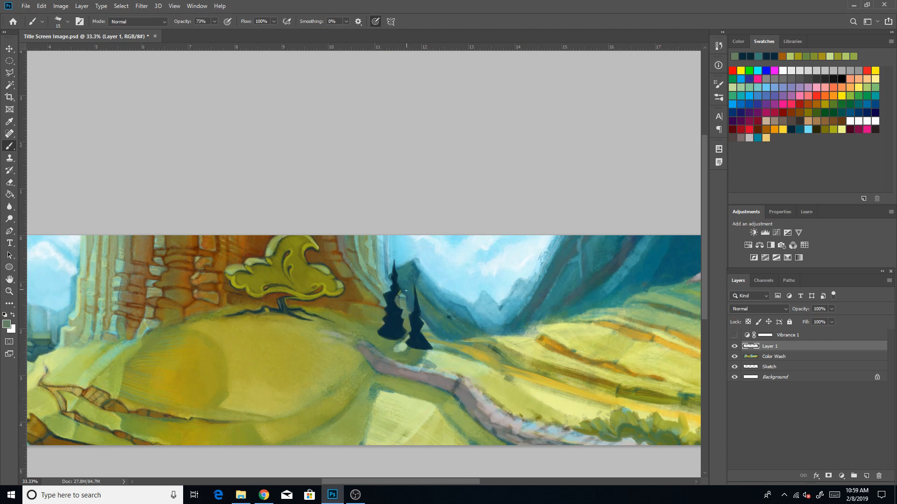
Refine the outlines of both pines with sampled grey-green, light blue, dark navy and olive, enlarging the brush to 25 px.
{"action": "left_click", "coordinate": [406, 298], "text": "alt"}
{"action": "left_click", "coordinate": [387, 264], "text": "alt"}
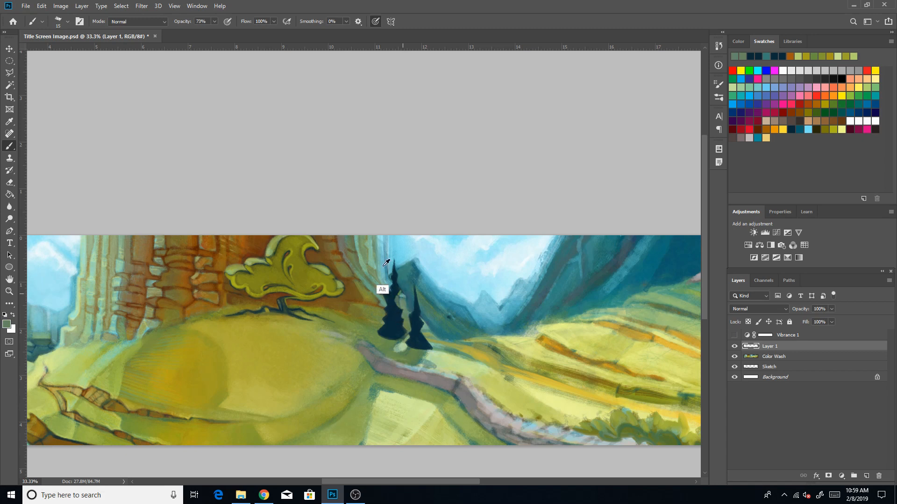
{"action": "left_click", "coordinate": [403, 288], "text": "alt"}
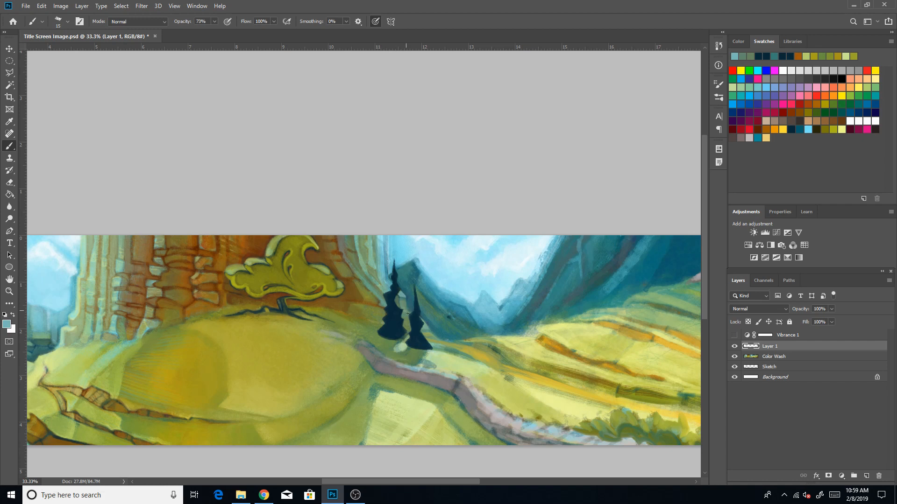
{"action": "left_click", "coordinate": [392, 312], "text": "alt"}
{"action": "key", "text": "bracketright"}
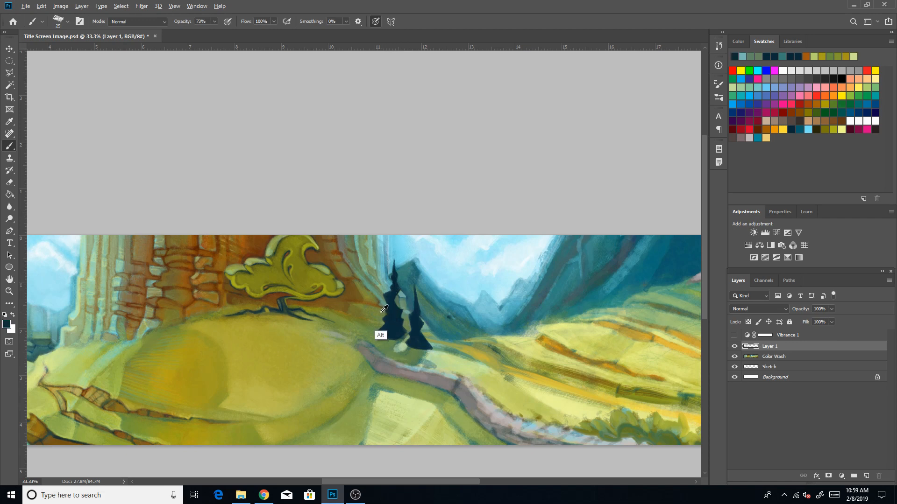
{"action": "left_click", "coordinate": [381, 335], "text": "alt"}
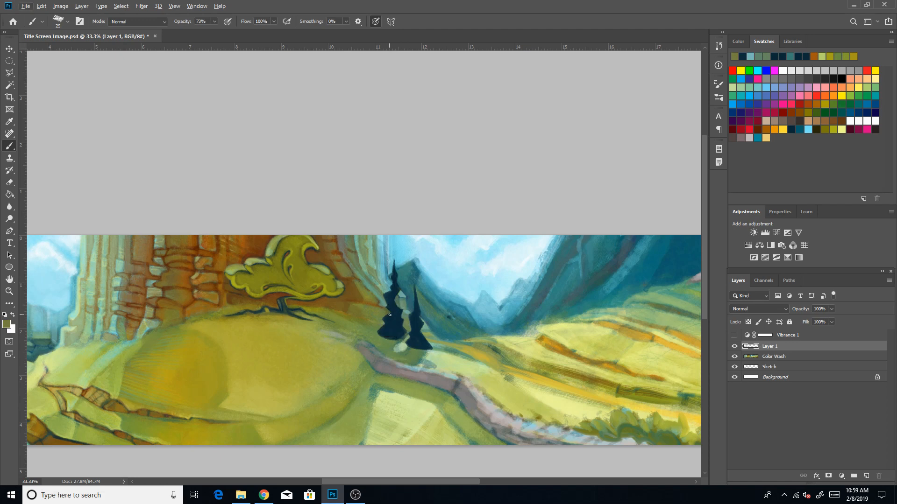
{"action": "left_click", "coordinate": [402, 351], "text": "alt"}
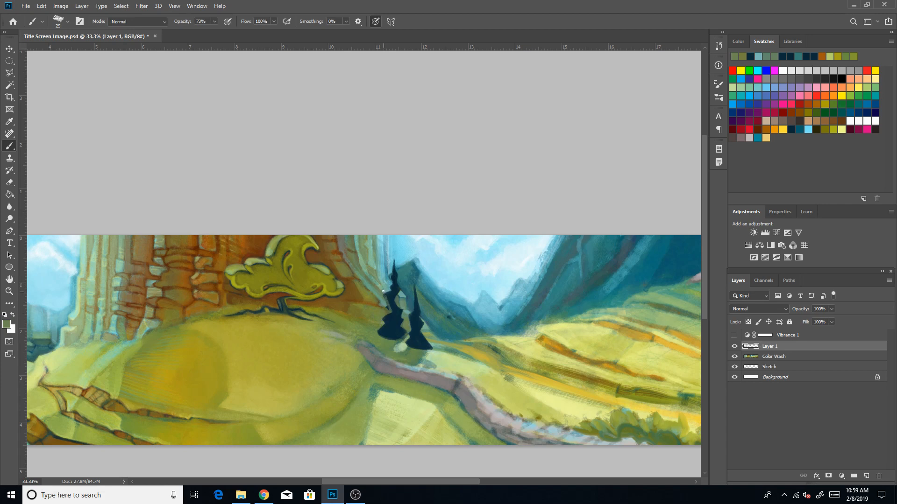
Sharpen the left pine's branch edges with a 25 px brush, alternating sampled dark navy, olive and teal.
{"action": "left_click", "coordinate": [391, 307], "text": "alt"}
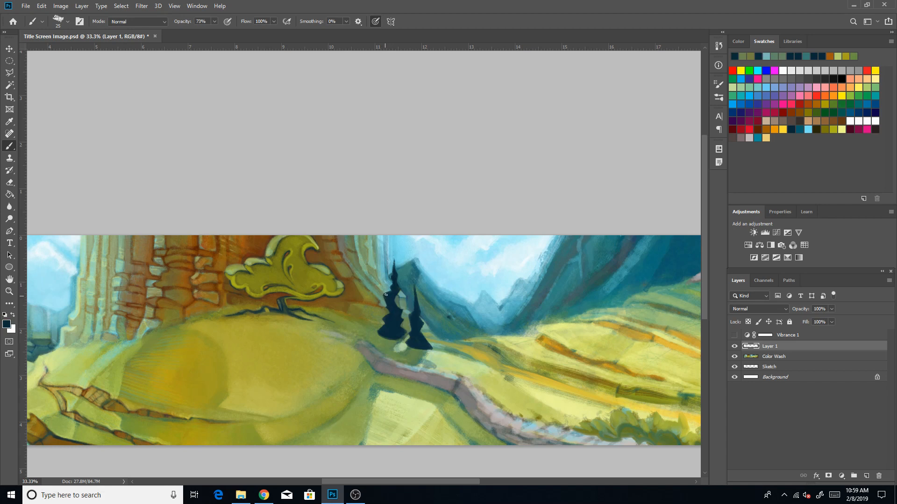
{"action": "left_click", "coordinate": [388, 311], "text": "alt"}
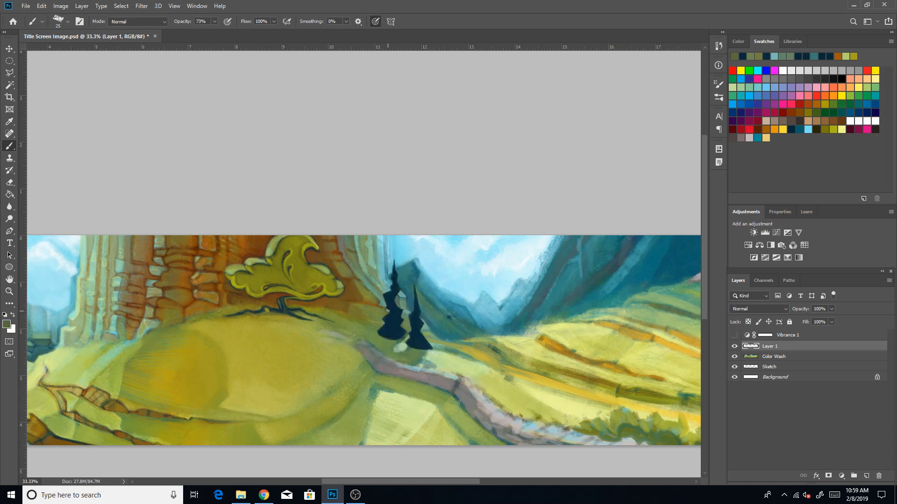
{"action": "left_click", "coordinate": [386, 306], "text": "alt"}
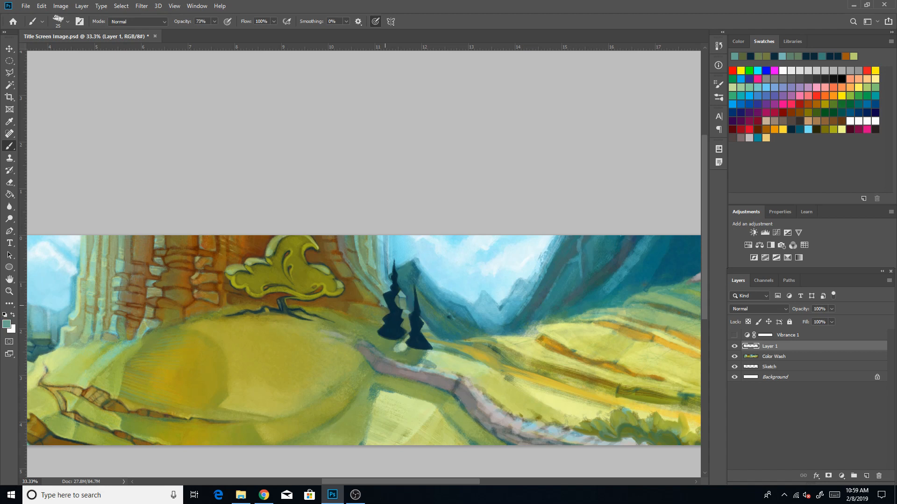
{"action": "left_click", "coordinate": [395, 297], "text": "alt"}
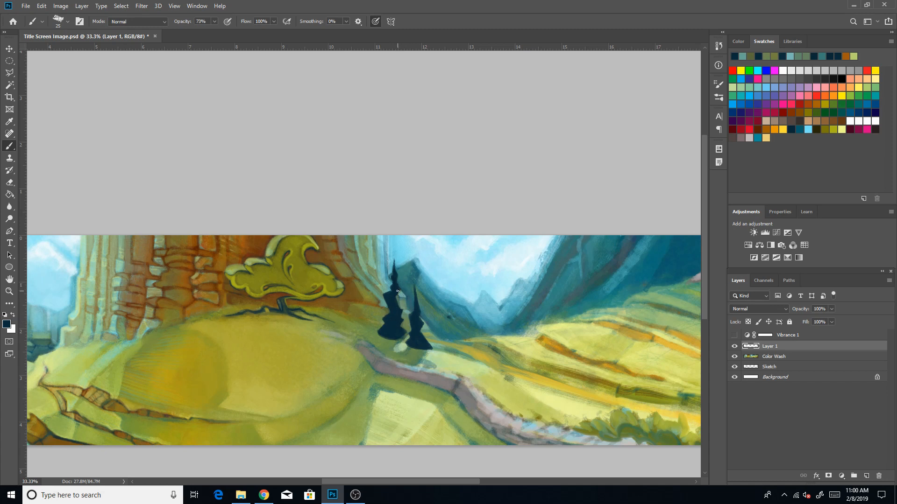
Paint light blue rim highlights along both pines with a 20 px brush at 29% opacity.
{"action": "left_click_drag", "start_coordinate": [344, 334], "coordinate": [597, 311]}
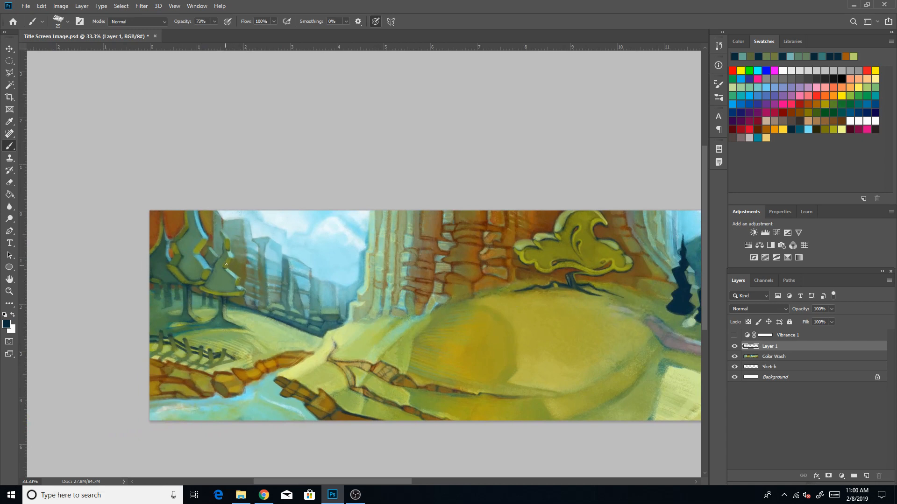
{"action": "left_click_drag", "start_coordinate": [506, 304], "coordinate": [313, 330]}
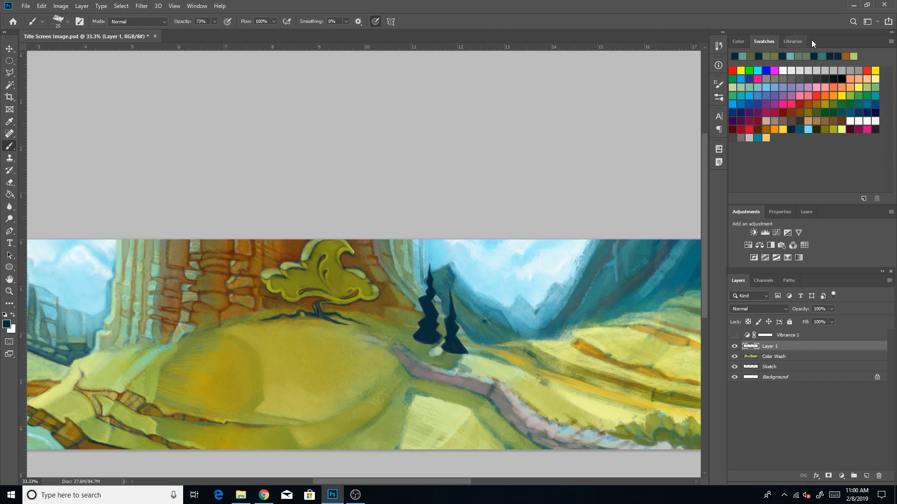
{"action": "left_click", "coordinate": [808, 129]}
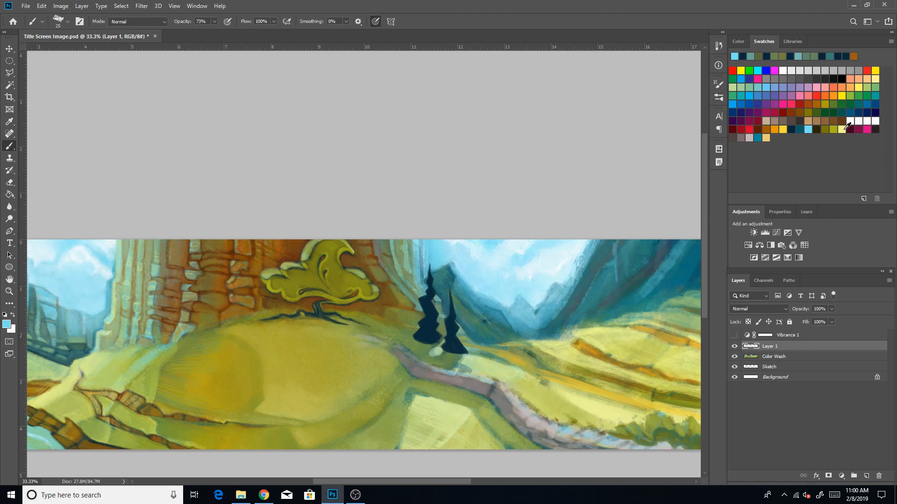
{"action": "left_click", "coordinate": [214, 22]}
{"action": "left_click", "coordinate": [196, 31]}
{"action": "key", "text": "bracketright"}
{"action": "key", "text": "bracketleft"}
{"action": "key", "text": "alt"}
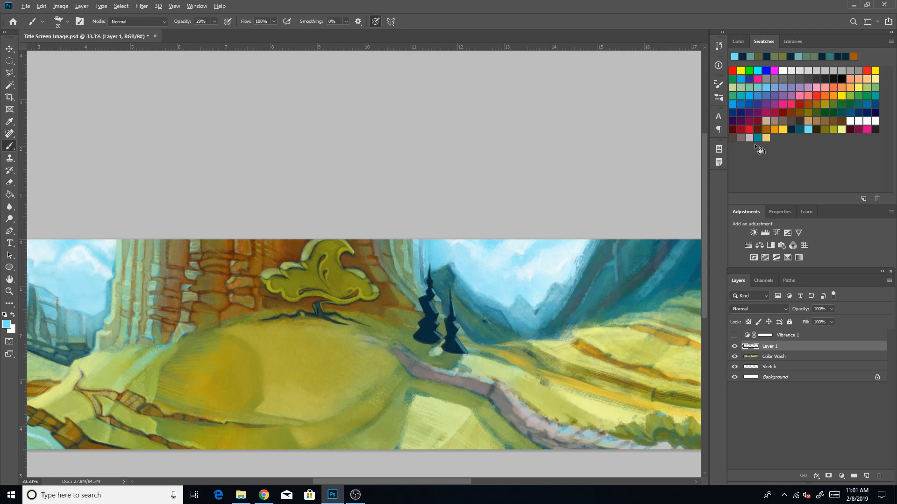
Touch up the right pine in dark navy and glaze both pines with dark olive using a 35 px brush.
{"action": "left_click", "coordinate": [791, 129]}
{"action": "left_click", "coordinate": [449, 330]}
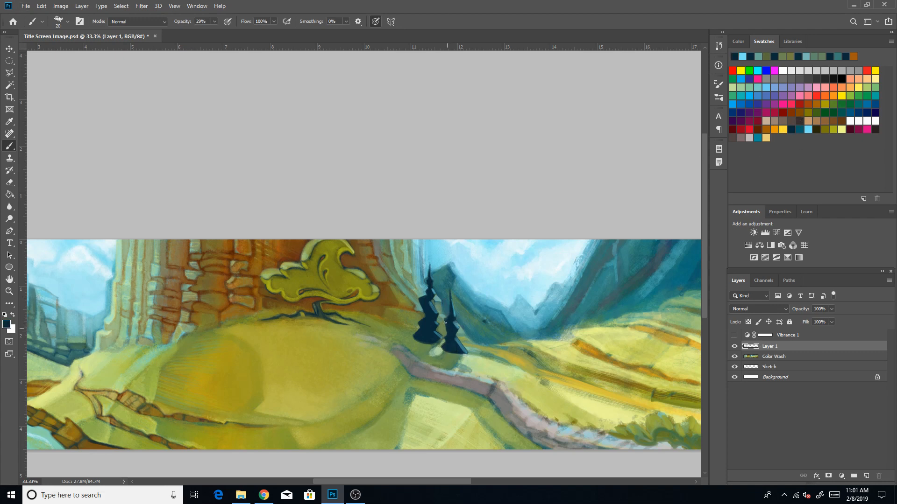
{"action": "key", "text": "bracketright"}
{"action": "key", "text": "bracketright"}
{"action": "key", "text": "bracketright"}
{"action": "key", "text": "bracketright"}
{"action": "left_click", "coordinate": [828, 129]}
{"action": "mouse_move", "coordinate": [444, 348]}
{"action": "left_mouse_down"}
{"action": "mouse_move", "coordinate": [460, 351]}
{"action": "mouse_move", "coordinate": [452, 316]}
{"action": "left_mouse_up"}
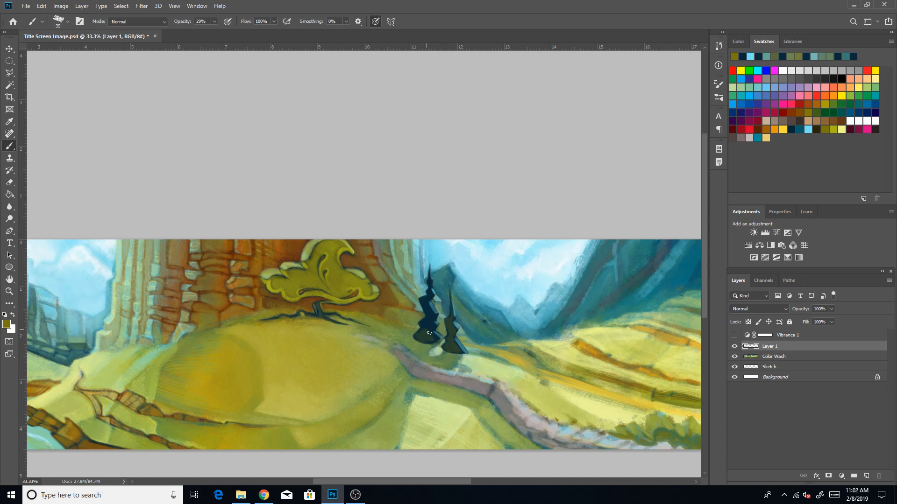
{"action": "mouse_move", "coordinate": [434, 332]}
{"action": "left_mouse_down"}
{"action": "mouse_move", "coordinate": [424, 330]}
{"action": "mouse_move", "coordinate": [435, 326]}
{"action": "mouse_move", "coordinate": [422, 302]}
{"action": "mouse_move", "coordinate": [432, 295]}
{"action": "left_mouse_up"}
Add yellow-green highlights to the branch layers of both pines with a 20 px brush.
{"action": "left_click", "coordinate": [834, 130]}
{"action": "key", "text": "bracketleft"}
{"action": "key", "text": "bracketleft"}
{"action": "key", "text": "bracketleft"}
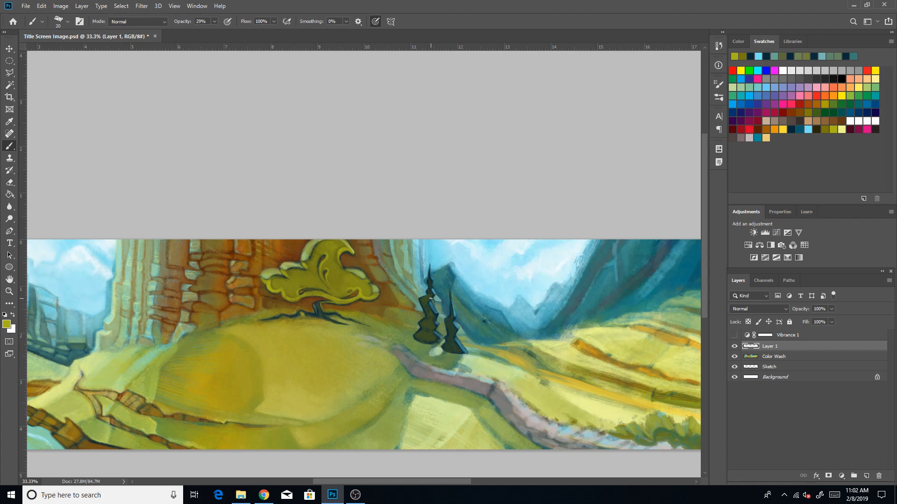
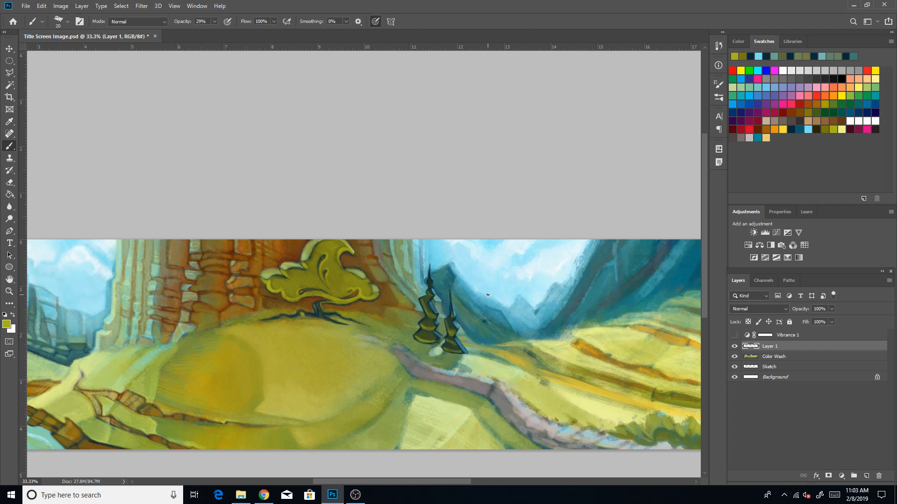
Blend sampled muted green over the pines' branches with the brush enlarged to 40 px.
{"action": "left_click", "coordinate": [422, 338], "text": "alt"}
{"action": "left_click_drag", "start_coordinate": [301, 312], "coordinate": [303, 320]}
{"action": "left_click", "coordinate": [430, 344], "text": "alt"}
{"action": "left_click", "coordinate": [426, 345], "text": "alt"}
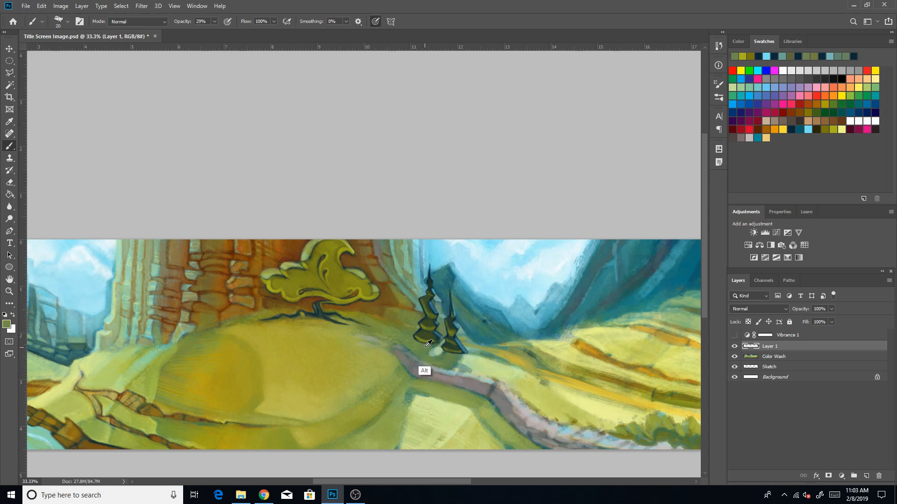
{"action": "key", "text": "bracketright"}
{"action": "key", "text": "bracketright"}
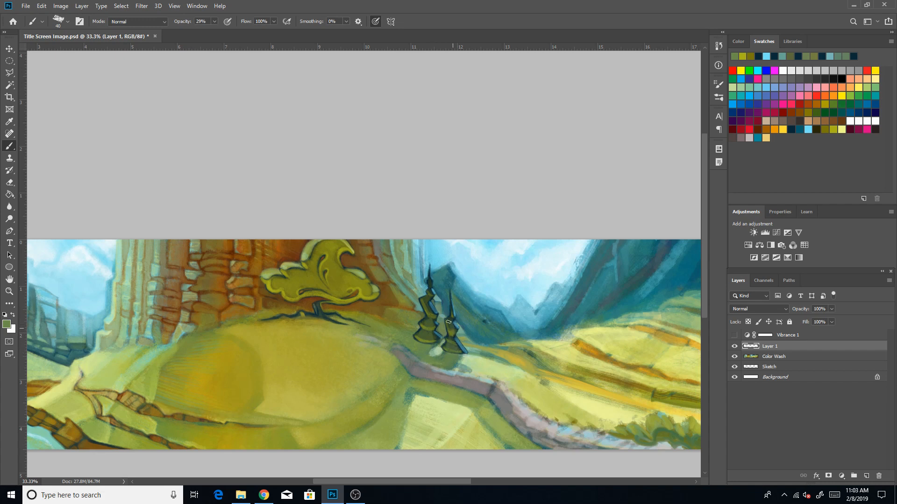
Shade the left pine's branches with sampled dark green at 20 px and sampled olive green at 40 px.
{"action": "key", "text": "bracketleft"}
{"action": "key", "text": "bracketleft"}
{"action": "left_click", "coordinate": [433, 337], "text": "alt"}
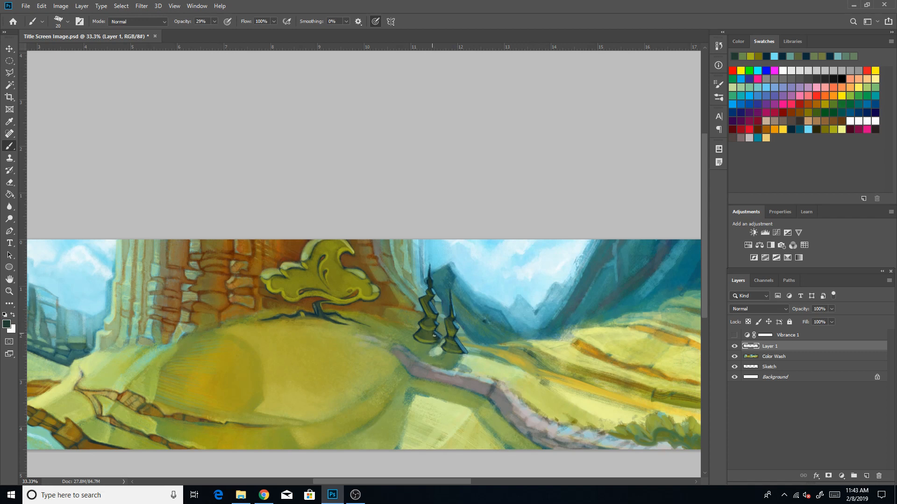
{"action": "key", "text": "bracketright"}
{"action": "key", "text": "bracketright"}
{"action": "left_click", "coordinate": [421, 320], "text": "alt"}
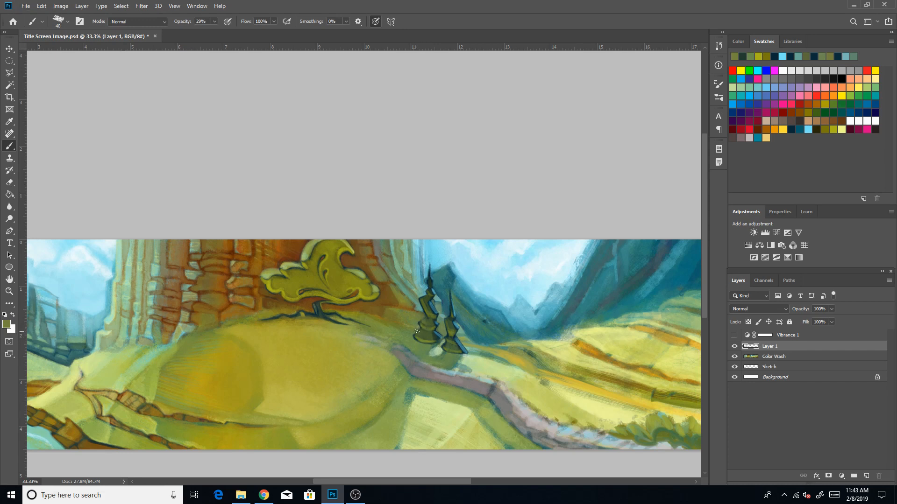
Deepen the pines' shadows in dark navy with a 25 px brush and brighten their branches with yellow-green and sampled dark olive.
{"action": "key", "text": "alt"}
{"action": "left_click", "coordinate": [411, 340], "text": "alt"}
{"action": "key", "text": "bracketleft"}
{"action": "key", "text": "bracketleft"}
{"action": "key", "text": "bracketleft"}
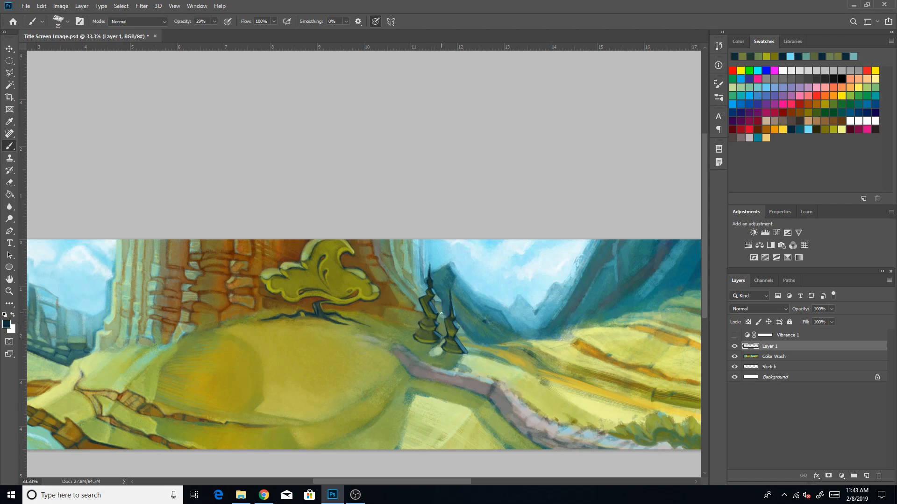
{"action": "left_click", "coordinate": [435, 326], "text": "alt"}
{"action": "left_click", "coordinate": [834, 130]}
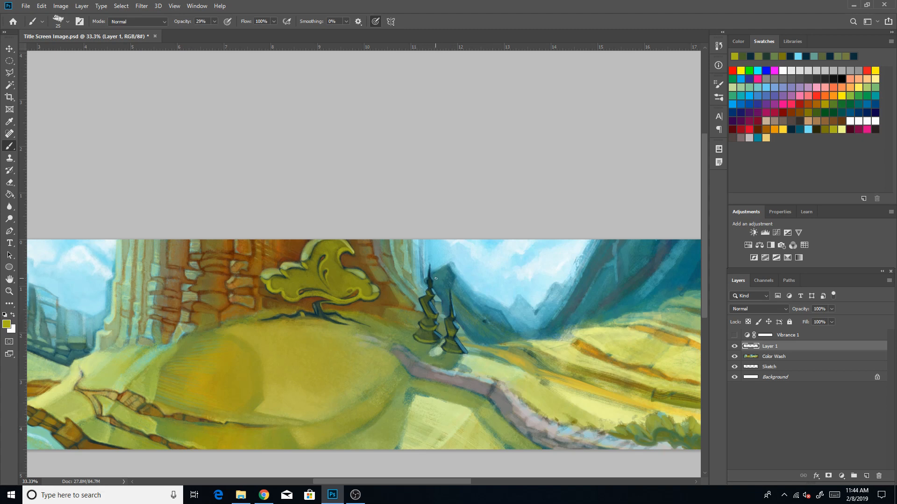
{"action": "left_click", "coordinate": [431, 310], "text": "alt"}
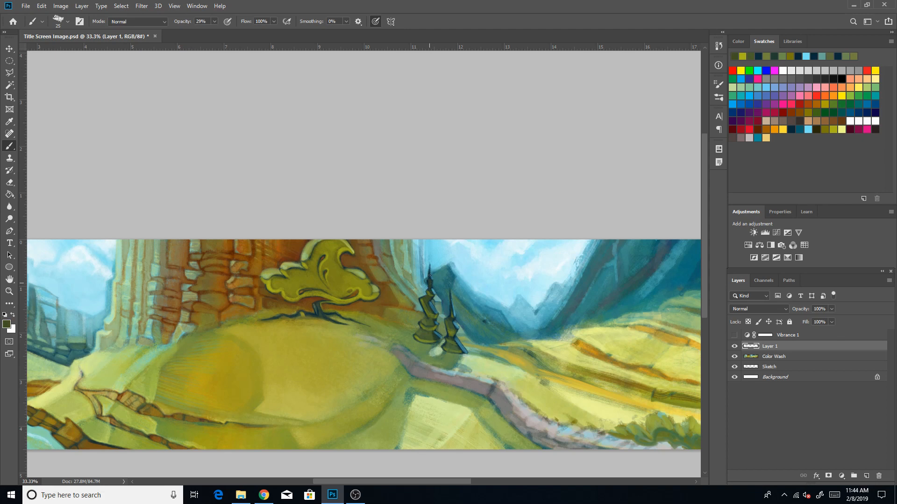
Touch up the area around the left pine's tip in light blue with a 40 px brush.
{"action": "left_click", "coordinate": [431, 276], "text": "alt"}
{"action": "key", "text": "bracketright"}
{"action": "key", "text": "bracketright"}
{"action": "key", "text": "bracketright"}
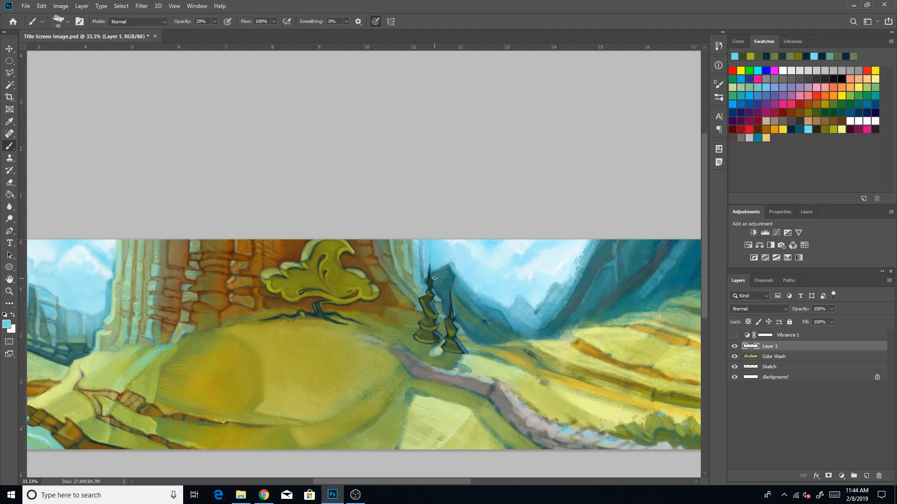
Add pale yellow accents to the pines with a 20 px brush.
{"action": "key", "text": "bracketleft"}
{"action": "key", "text": "bracketleft"}
{"action": "key", "text": "bracketleft"}
{"action": "key", "text": "bracketleft"}
{"action": "key", "text": "bracketleft"}
{"action": "left_click", "coordinate": [841, 129]}
{"action": "key", "text": "bracketright"}
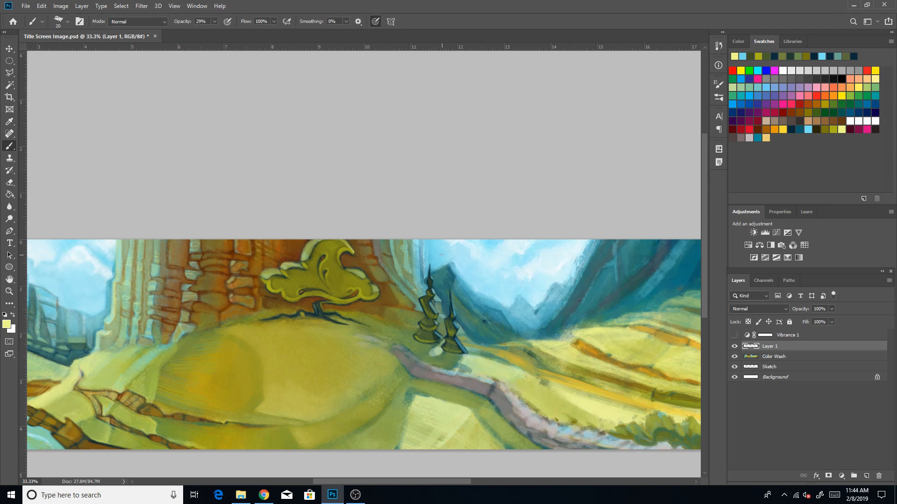
Soften the pines' inner branches and the gap between them with sampled dark green and teal, using 30 and 25 px brushes.
{"action": "left_click", "coordinate": [432, 337], "text": "alt"}
{"action": "key", "text": "bracketright"}
{"action": "key", "text": "bracketright"}
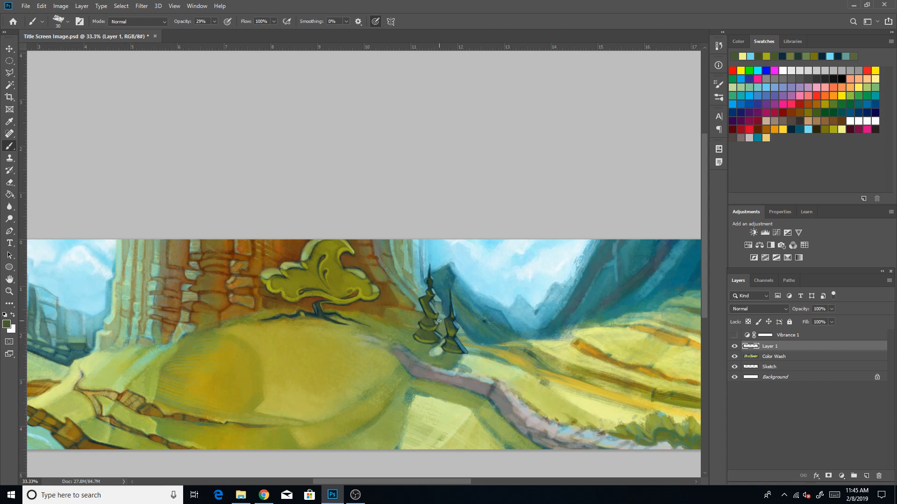
{"action": "key", "text": "alt"}
{"action": "left_click", "coordinate": [421, 309], "text": "alt"}
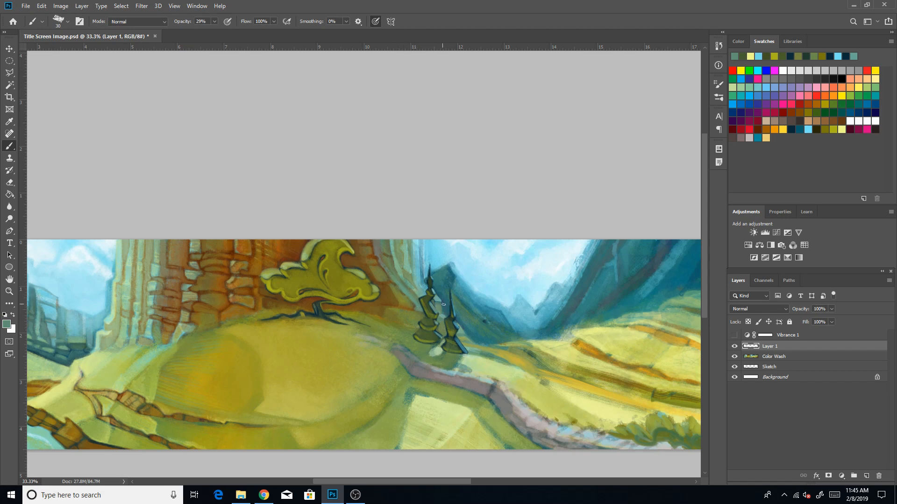
{"action": "key", "text": "bracketleft"}
{"action": "left_click", "coordinate": [430, 305], "text": "alt"}
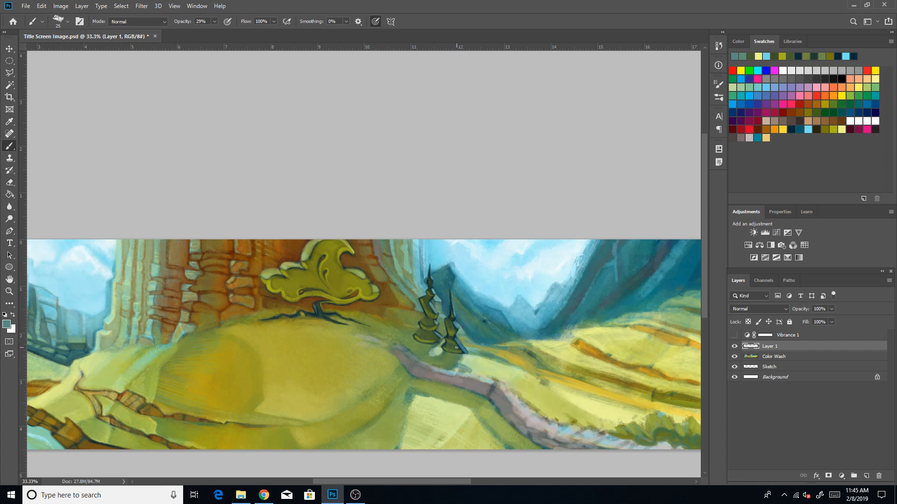
Rework the right pine's lower branches with sampled dark green and yellow-green using a 25 px brush.
{"action": "left_click", "coordinate": [458, 347], "text": "alt"}
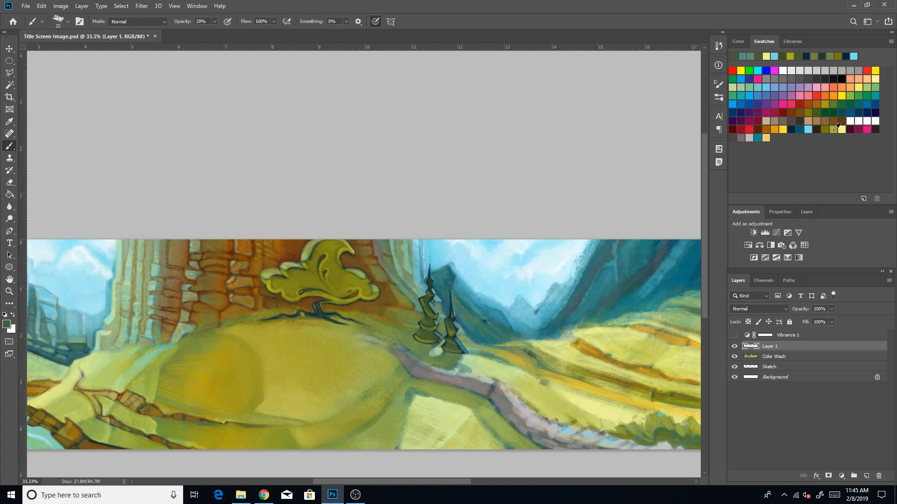
{"action": "left_click", "coordinate": [834, 129]}
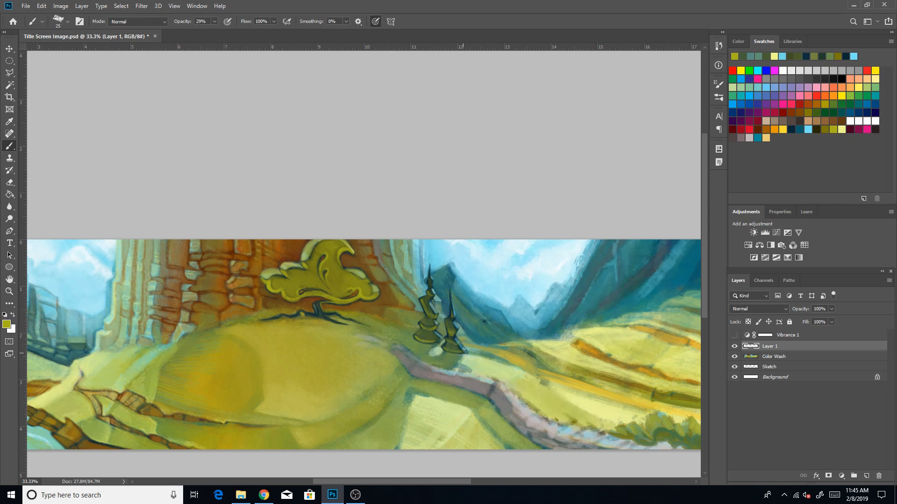
{"action": "key", "text": "alt"}
{"action": "key", "text": "alt"}
{"action": "left_click", "coordinate": [463, 348], "text": "alt"}
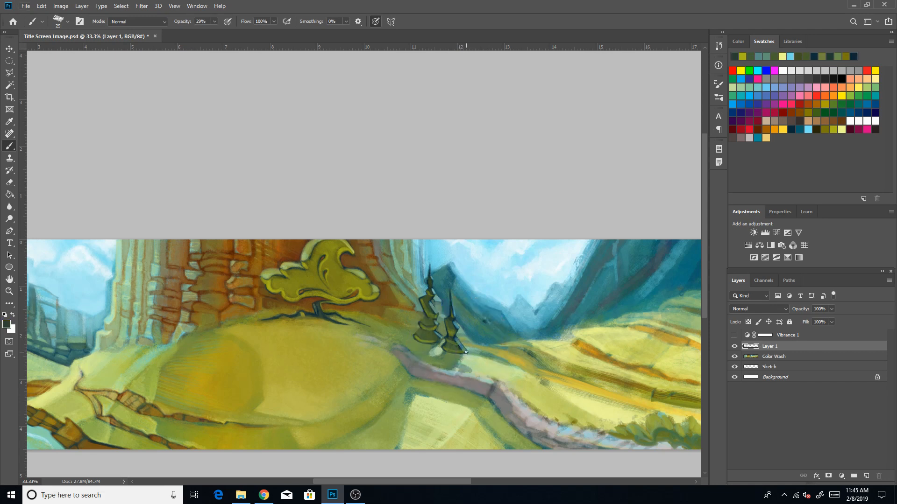
Refine the right pine's base with sampled greens, using a 20 px brush and raising the opacity to 73%.
{"action": "left_click", "coordinate": [473, 348], "text": "alt"}
{"action": "key", "text": "bracketleft"}
{"action": "left_click", "coordinate": [461, 346], "text": "alt"}
{"action": "key", "text": "7"}
{"action": "key", "text": "3"}
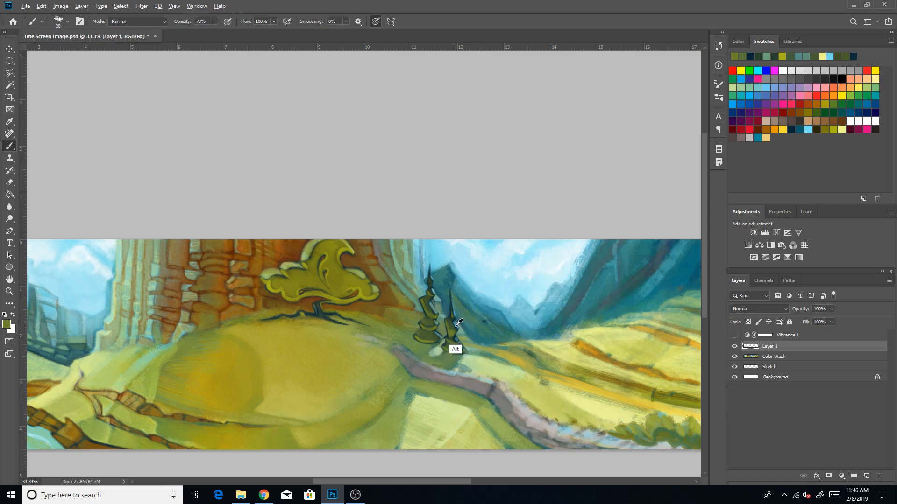
Detail the right pine's branches with sampled steel blue and dark green using a 15 px brush.
{"action": "left_click", "coordinate": [450, 334], "text": "alt"}
{"action": "key", "text": "bracketleft"}
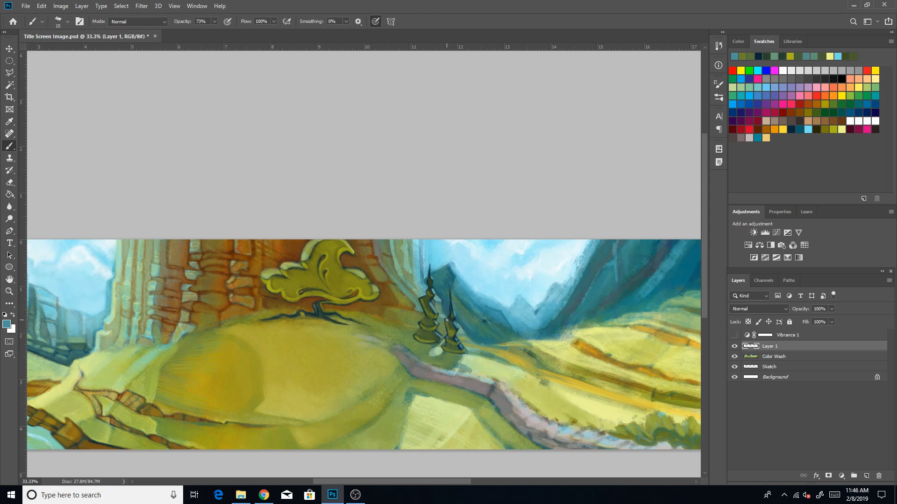
{"action": "left_click", "coordinate": [451, 344], "text": "alt"}
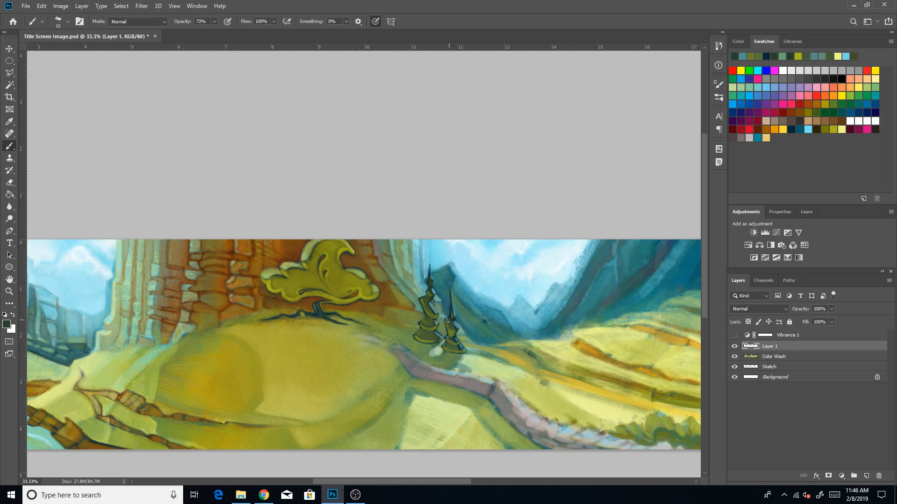
Shade the right pine's middle branches with sampled dark greens, using a 25 px brush.
{"action": "left_click", "coordinate": [451, 324], "text": "alt"}
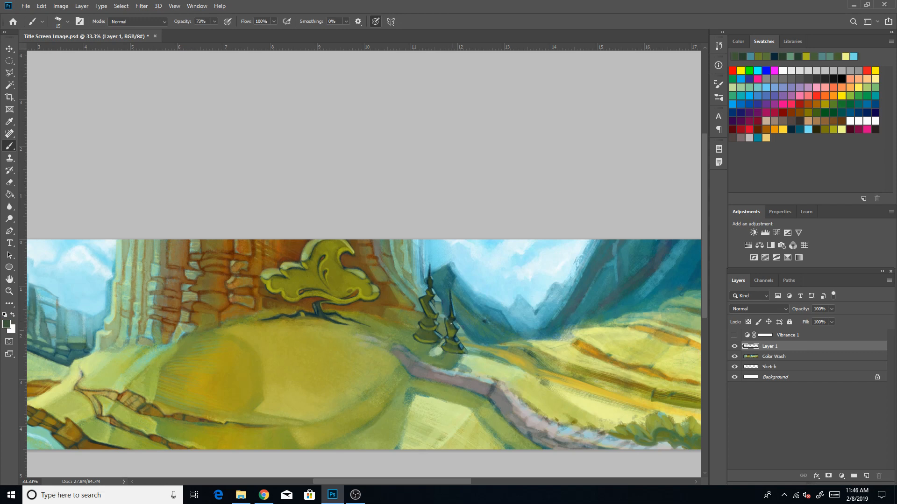
{"action": "key", "text": "bracketright"}
{"action": "key", "text": "bracketright"}
{"action": "key", "text": "bracketright"}
{"action": "key", "text": "bracketleft"}
{"action": "left_click", "coordinate": [450, 329], "text": "alt"}
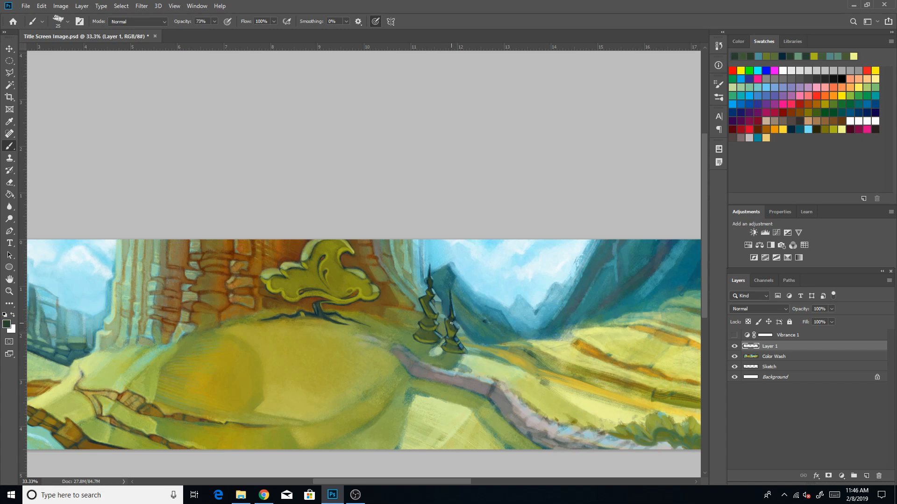
Refine the right pine's lower branches with sampled olive and dark greens, using a 15 px brush.
{"action": "left_click", "coordinate": [453, 329], "text": "alt"}
{"action": "key", "text": "bracketleft"}
{"action": "left_click", "coordinate": [453, 333], "text": "alt"}
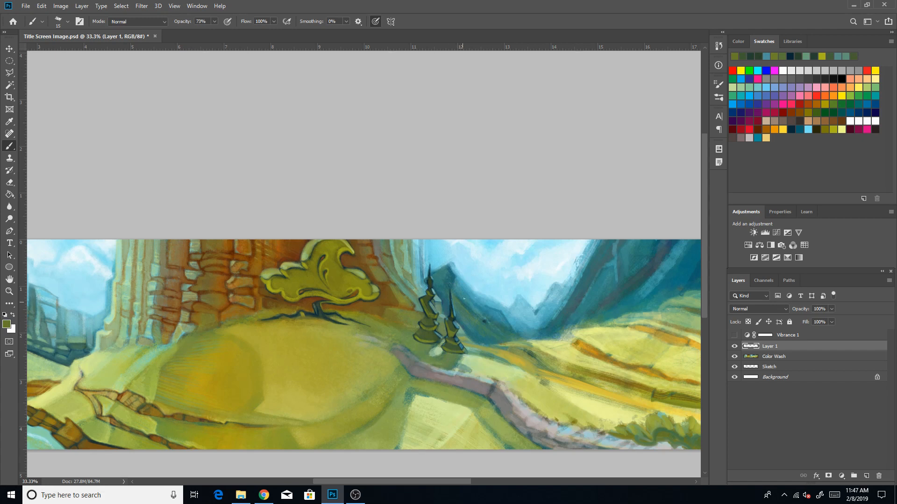
{"action": "left_click", "coordinate": [449, 337], "text": "alt"}
{"action": "left_click", "coordinate": [453, 336], "text": "alt"}
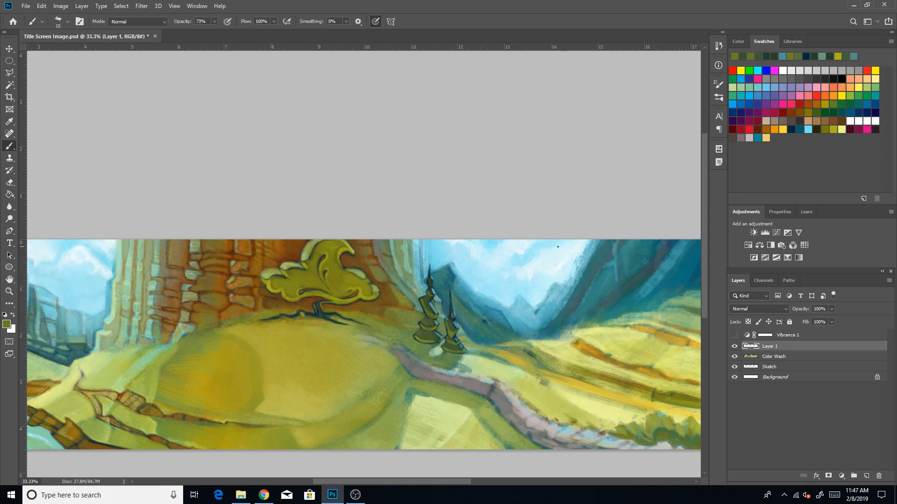
Rework the grass and shadow below the right pine with sampled pale green, mid green and teal, undoing the stray stroke across the slope.
{"action": "mouse_move", "coordinate": [497, 340]}
{"action": "left_mouse_down"}
{"action": "mouse_move", "coordinate": [553, 304]}
{"action": "mouse_move", "coordinate": [563, 270]}
{"action": "mouse_move", "coordinate": [443, 318]}
{"action": "left_mouse_up"}
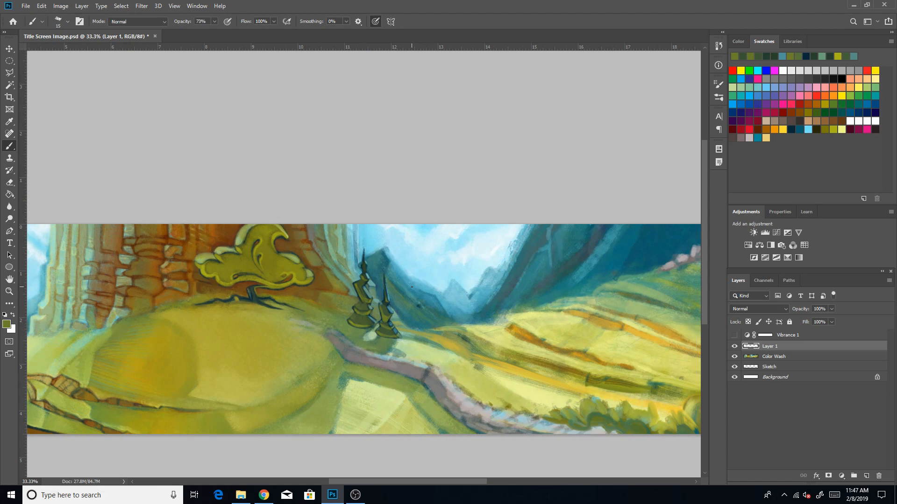
{"action": "left_click", "coordinate": [408, 340], "text": "alt"}
{"action": "key", "text": "bracketright"}
{"action": "key", "text": "bracketright"}
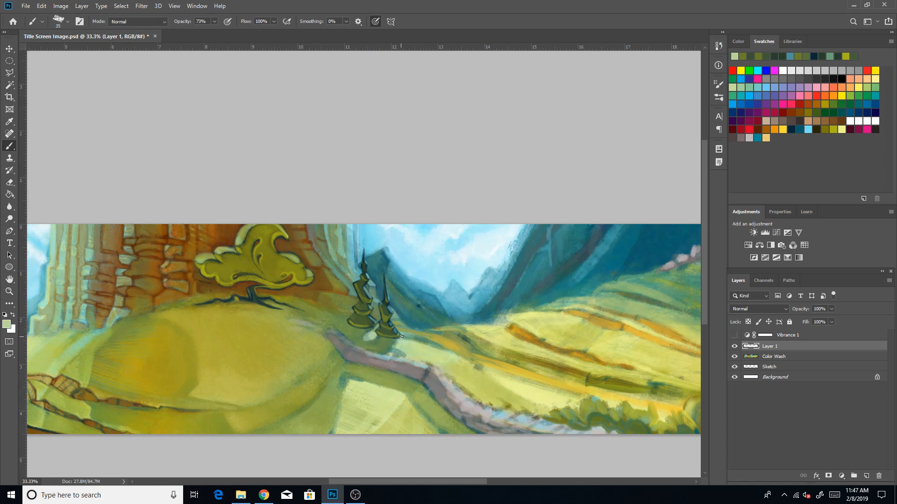
{"action": "key", "text": "bracketright"}
{"action": "key", "text": "bracketright"}
{"action": "key", "text": "bracketright"}
{"action": "left_click_drag", "start_coordinate": [403, 337], "coordinate": [441, 349]}
{"action": "key", "text": "ctrl+z"}
{"action": "left_click", "coordinate": [393, 337], "text": "alt"}
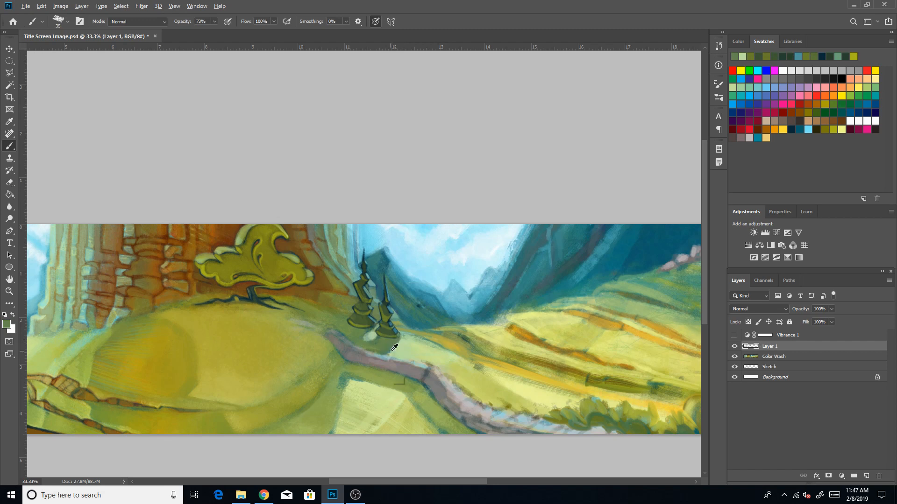
{"action": "left_click", "coordinate": [393, 349], "text": "alt"}
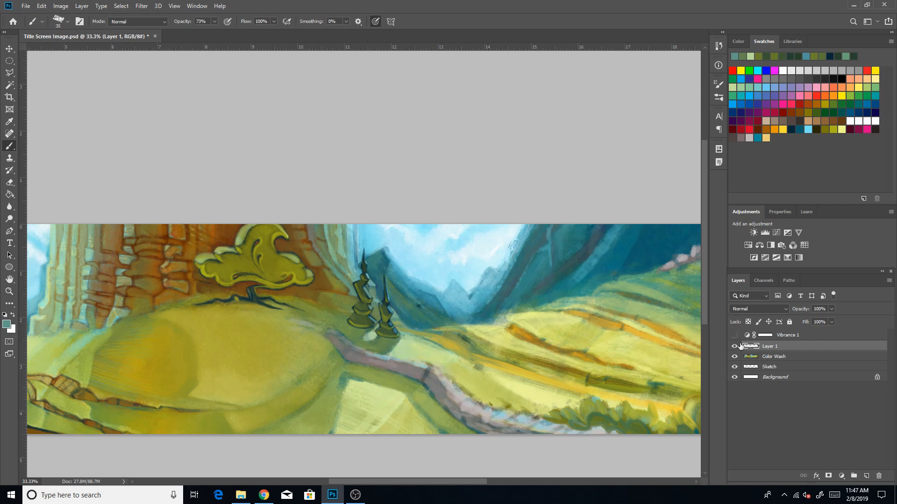
Hide Layer 1 and Color Wash to check the whole panorama's sketch, and show both layers again.
{"action": "left_click_drag", "start_coordinate": [734, 346], "coordinate": [734, 356]}
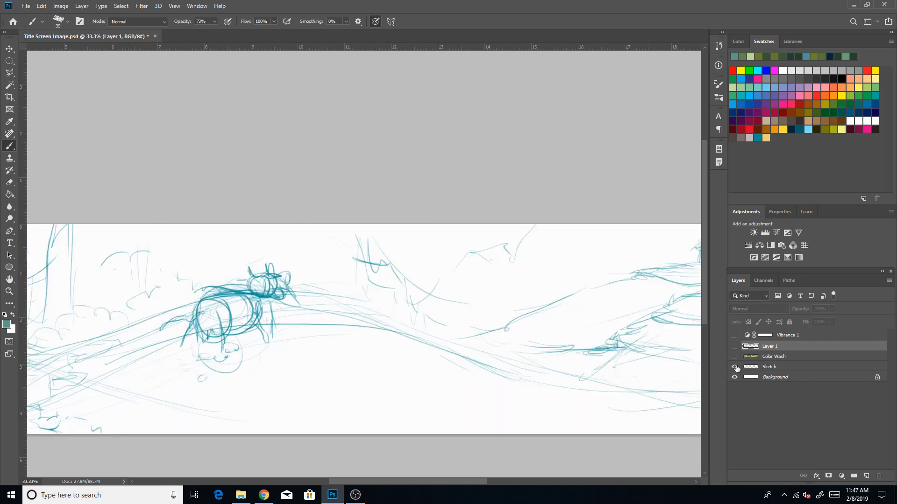
{"action": "left_click", "coordinate": [9, 292]}
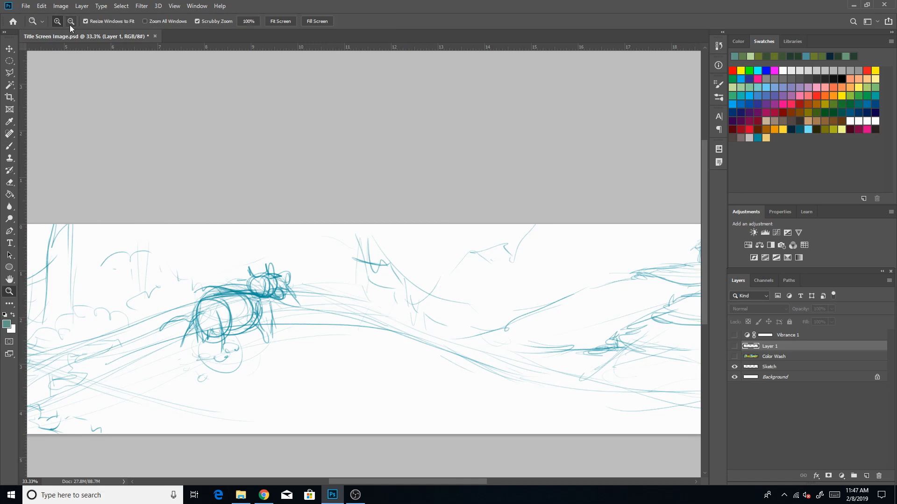
{"action": "left_click", "coordinate": [307, 280], "text": "alt"}
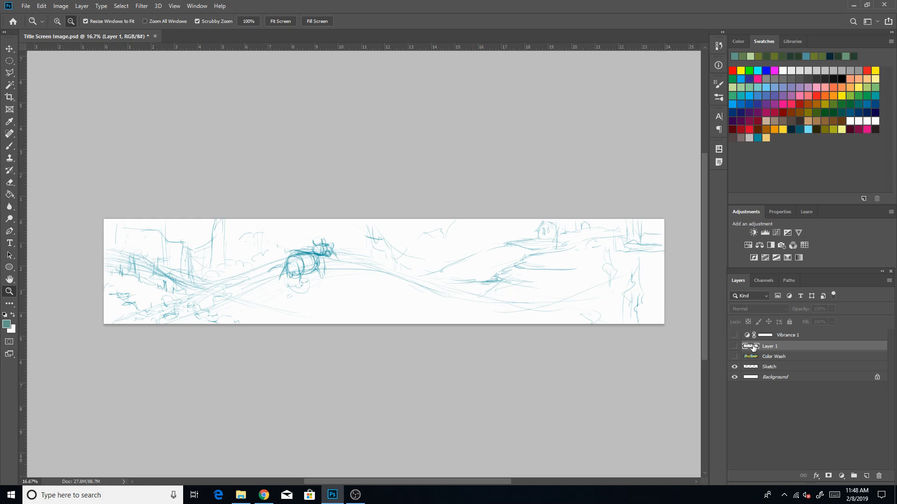
{"action": "left_click_drag", "start_coordinate": [734, 357], "coordinate": [734, 346]}
Paint over the pale stone below the pines and extend their ground shadow with sampled green and dark teal, using a 40 px brush.
{"action": "left_click", "coordinate": [57, 21]}
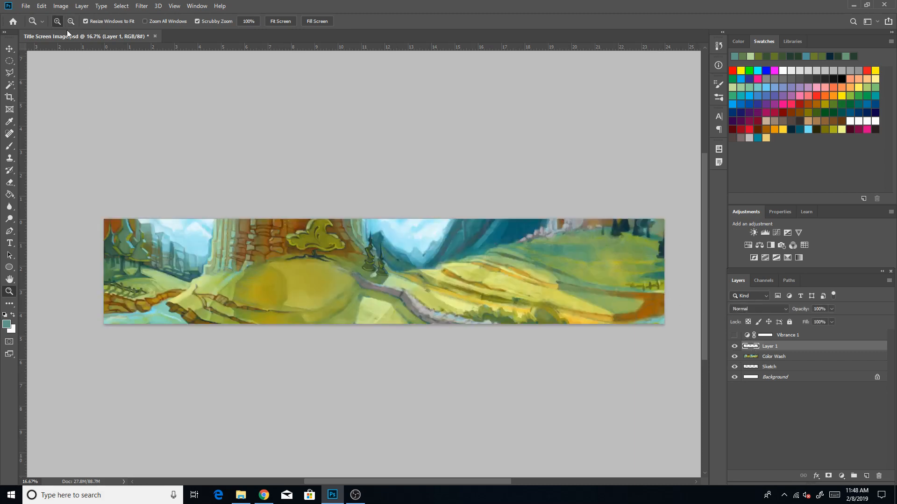
{"action": "left_click", "coordinate": [425, 290]}
{"action": "left_click_drag", "start_coordinate": [408, 279], "coordinate": [456, 344]}
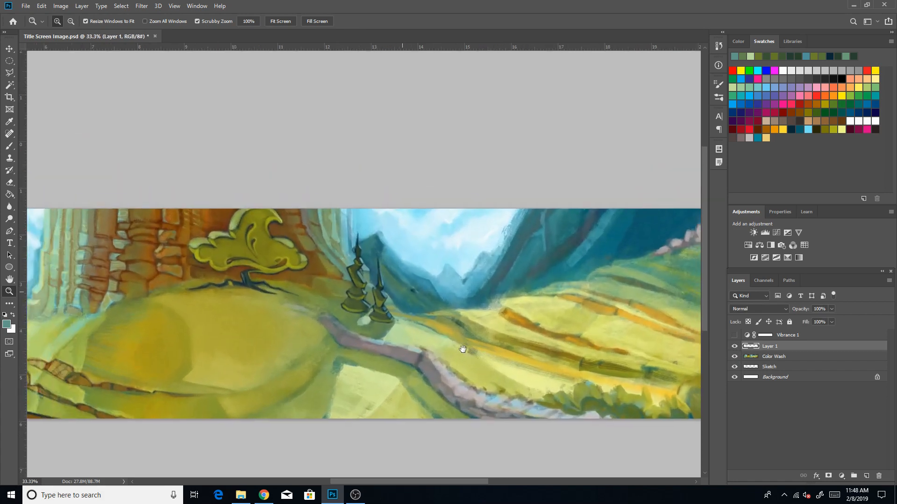
{"action": "key", "text": "b"}
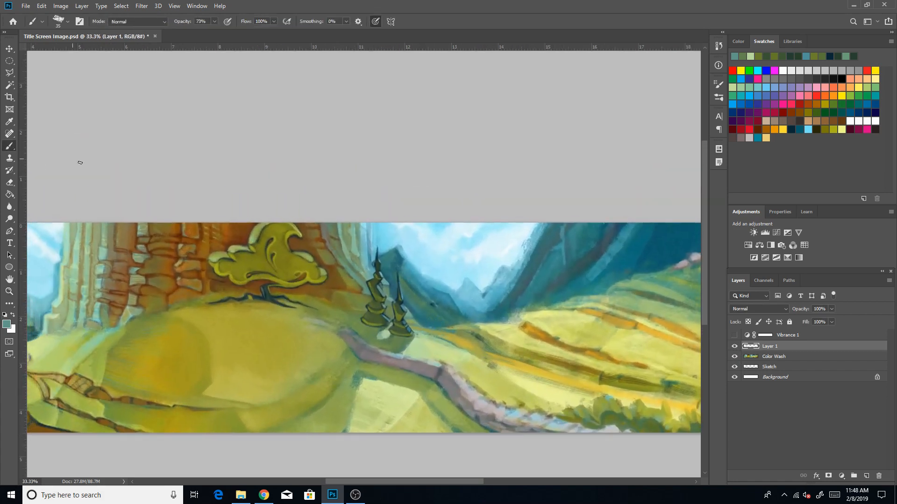
{"action": "left_click", "coordinate": [398, 335], "text": "alt"}
{"action": "left_click_drag", "start_coordinate": [386, 340], "coordinate": [387, 335]}
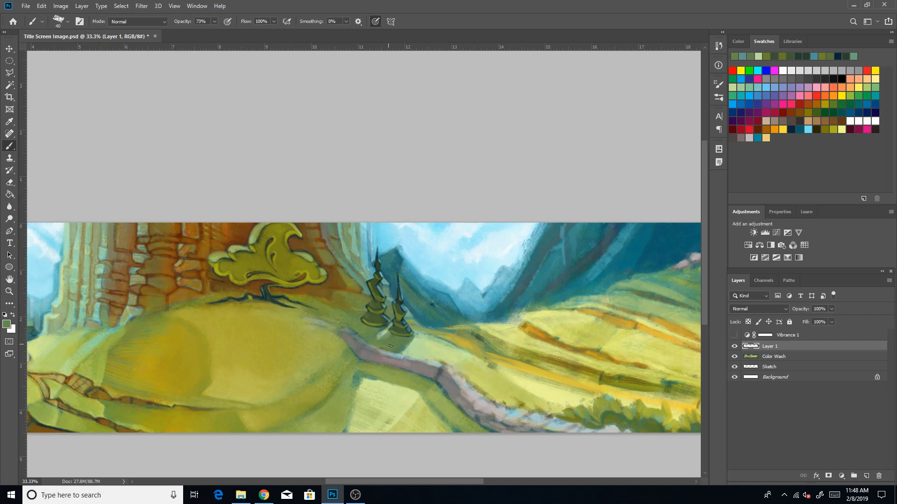
{"action": "left_click", "coordinate": [388, 334], "text": "alt"}
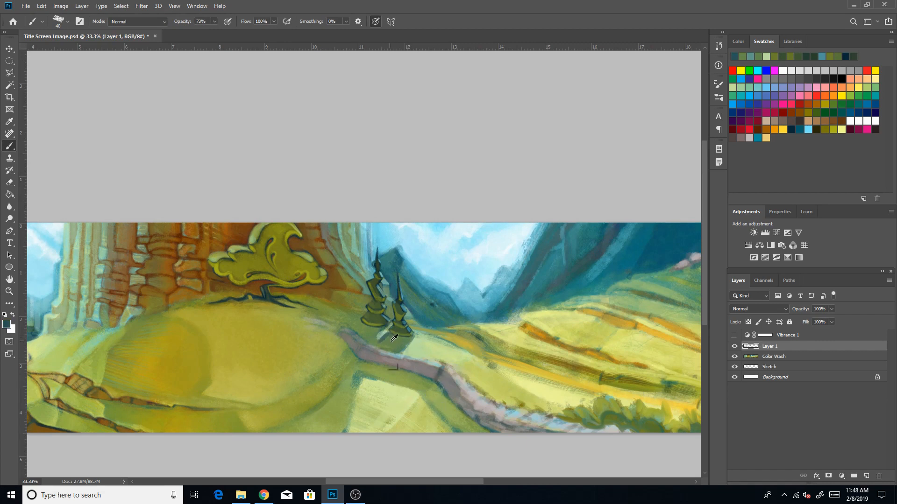
{"action": "left_click", "coordinate": [390, 338], "text": "alt"}
{"action": "left_click_drag", "start_coordinate": [374, 343], "coordinate": [391, 337]}
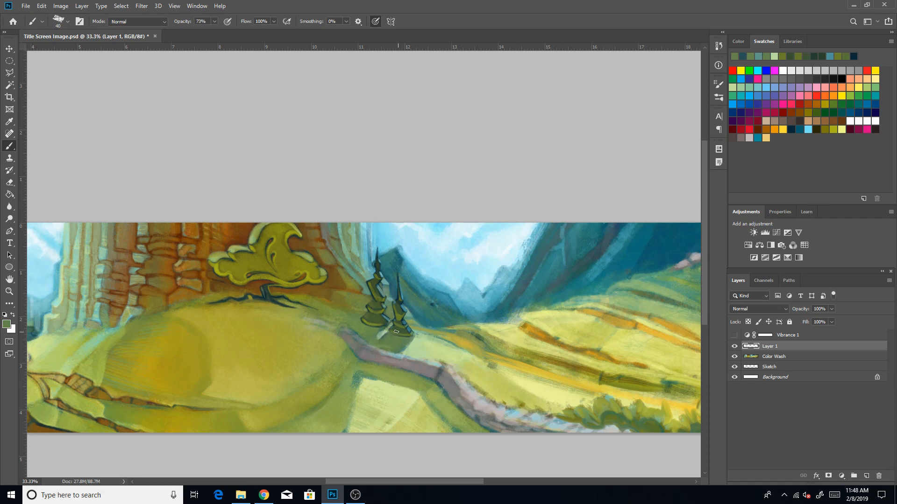
Blend the right pine's base and the pale patch between the pines with sampled olive and pale greens, using 40 and 30 px brushes.
{"action": "left_click", "coordinate": [398, 332], "text": "alt"}
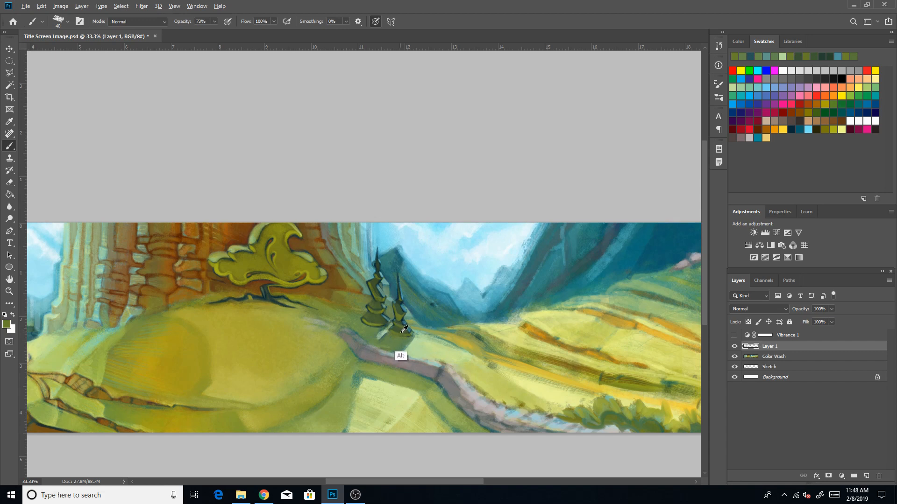
{"action": "left_click", "coordinate": [393, 334], "text": "alt"}
{"action": "left_click", "coordinate": [400, 338], "text": "alt"}
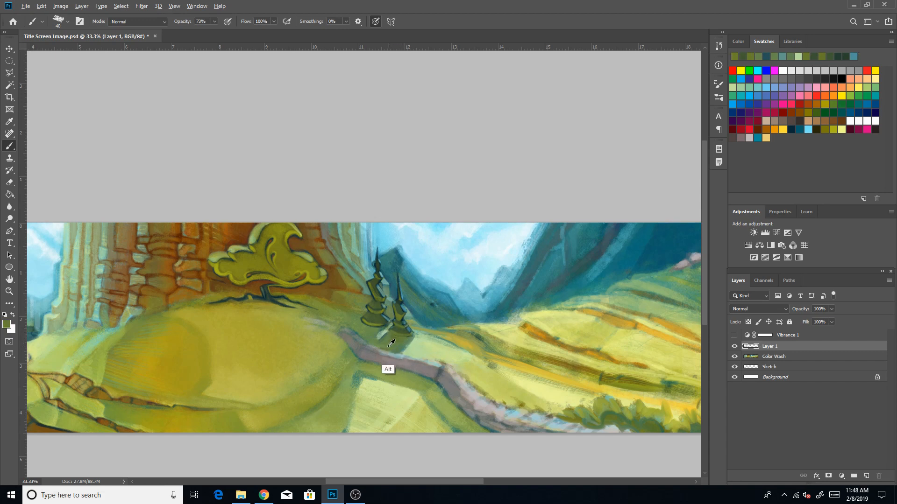
{"action": "left_click", "coordinate": [359, 326], "text": "alt"}
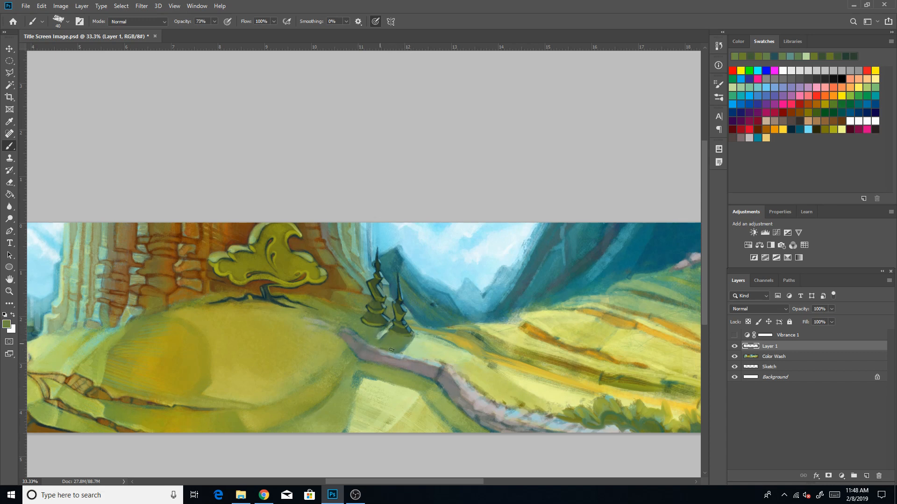
{"action": "left_click_drag", "start_coordinate": [373, 339], "coordinate": [381, 333]}
{"action": "left_click", "coordinate": [385, 335], "text": "alt"}
{"action": "left_click_drag", "start_coordinate": [387, 330], "coordinate": [383, 331]}
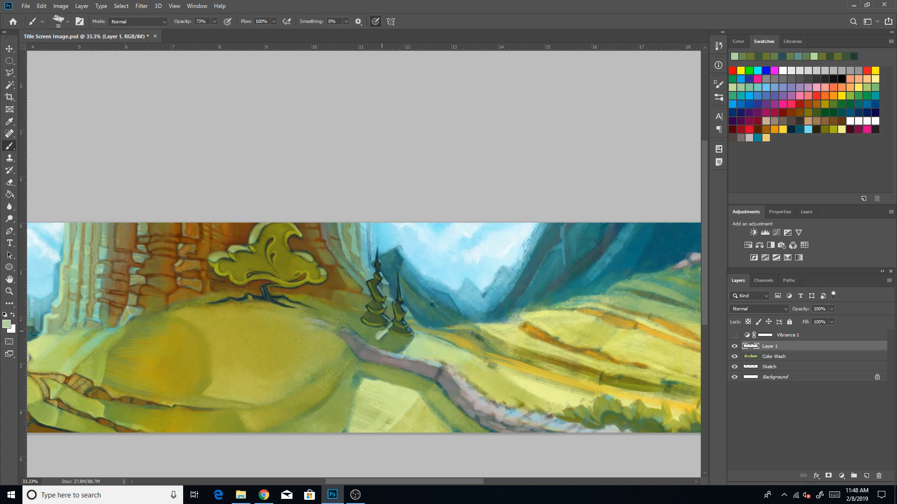
Soften the left pine's lower branches with sampled greens, using a 30 px brush and lowering the opacity to 25%.
{"action": "left_click", "coordinate": [391, 323], "text": "alt"}
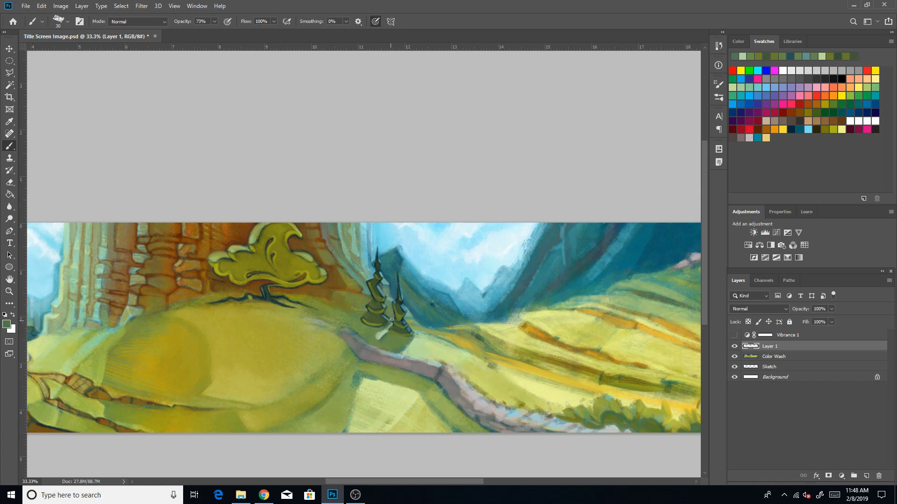
{"action": "left_click", "coordinate": [385, 317], "text": "alt"}
{"action": "left_click", "coordinate": [380, 317], "text": "alt"}
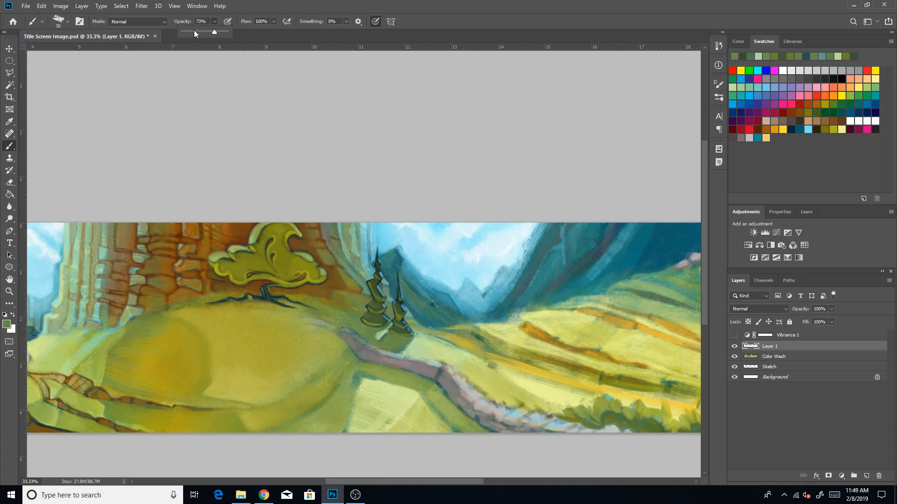
{"action": "left_click", "coordinate": [382, 322]}
{"action": "left_click", "coordinate": [372, 319], "text": "alt"}
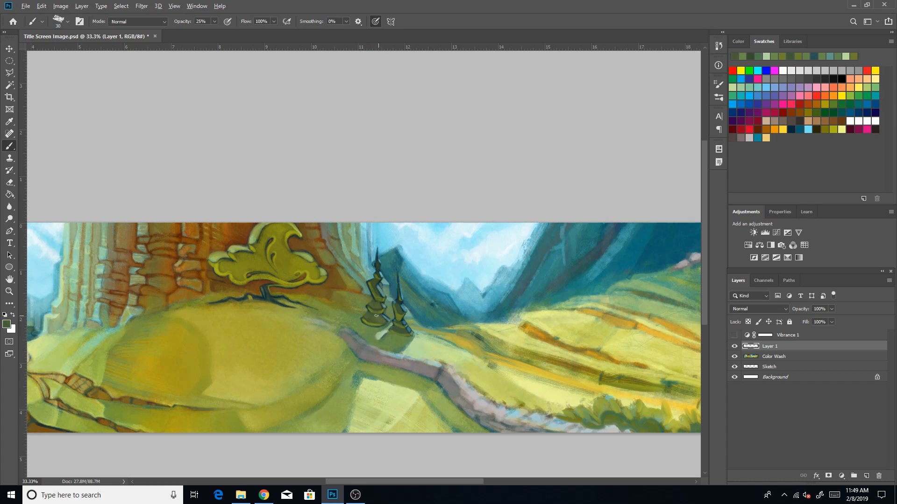
{"action": "left_click_drag", "start_coordinate": [382, 323], "coordinate": [380, 319]}
Deepen the left pine's branches with the dark navy swatch and sampled dark green, using 15 and 20 px brushes.
{"action": "left_click", "coordinate": [791, 129]}
{"action": "key", "text": "["}
{"action": "key", "text": "bracketleft"}
{"action": "key", "text": "bracketleft"}
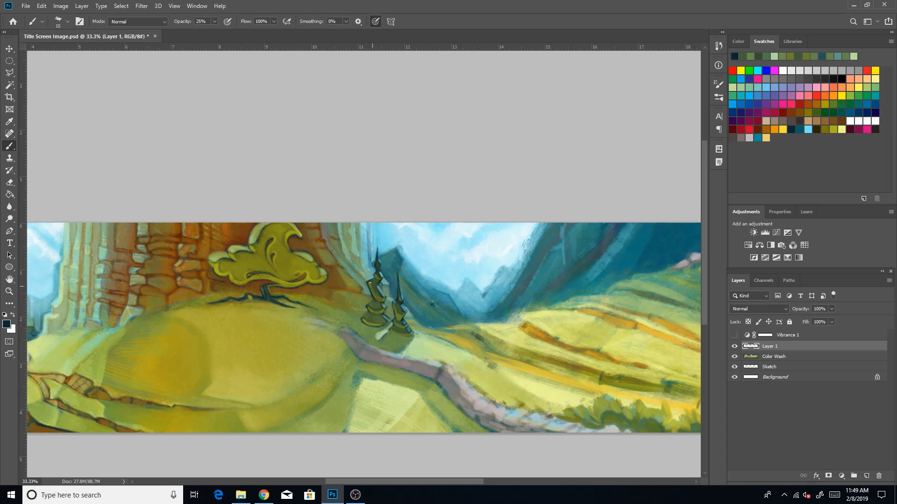
{"action": "key", "text": "bracketright"}
{"action": "left_click", "coordinate": [379, 293], "text": "alt"}
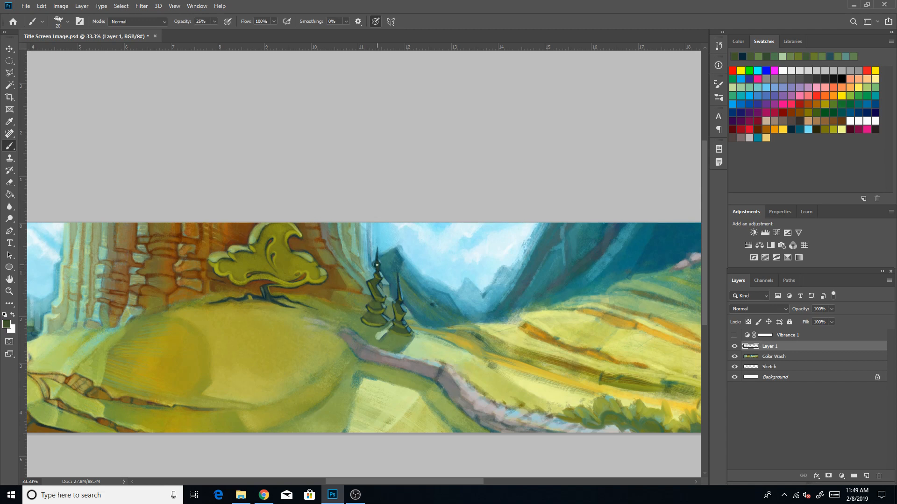
Touch up the right pine's edges with sampled blues and teal and the pale yellow and dark navy swatches, using 20 and 15 px brushes.
{"action": "left_click", "coordinate": [397, 301], "text": "alt"}
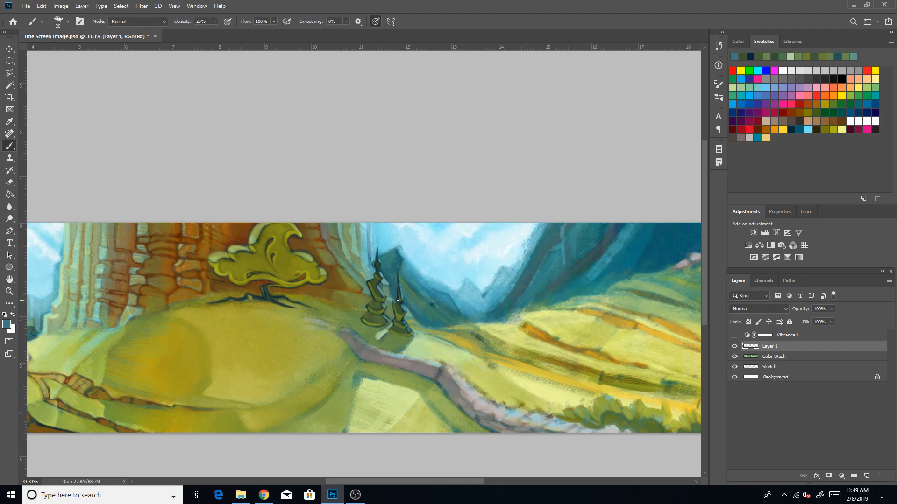
{"action": "left_click", "coordinate": [400, 303], "text": "alt"}
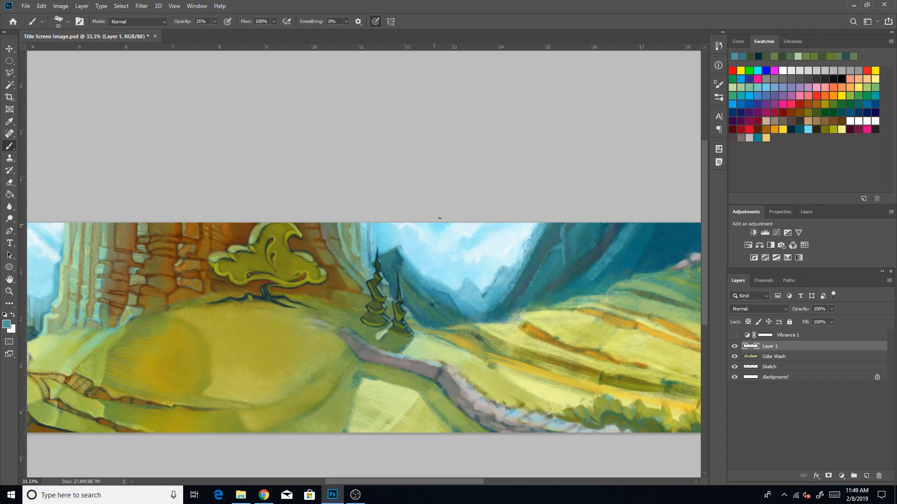
{"action": "left_click", "coordinate": [842, 130]}
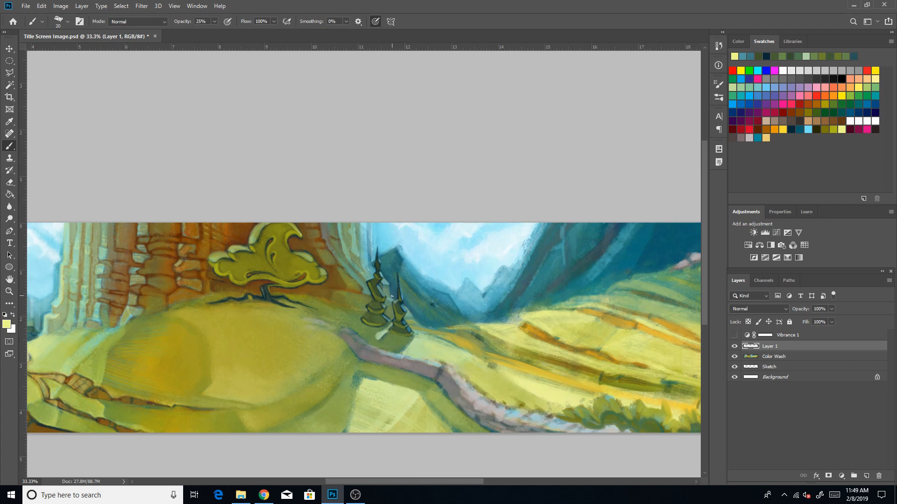
{"action": "left_click", "coordinate": [793, 129]}
{"action": "key", "text": "bracketleft"}
{"action": "left_click", "coordinate": [395, 304], "text": "alt"}
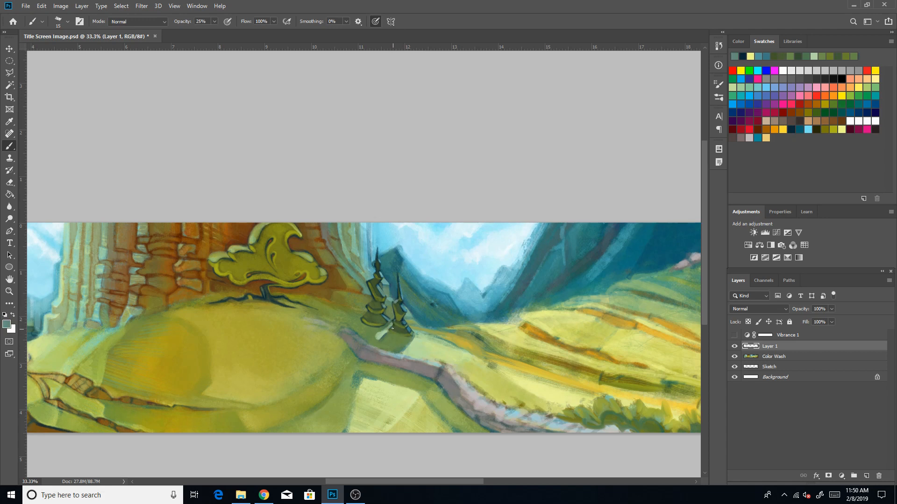
Blend the path's faded upper end into the grassy hill with sampled yellow-greens, using a 70 px brush at 25% opacity.
{"action": "left_click_drag", "start_coordinate": [447, 368], "coordinate": [631, 330]}
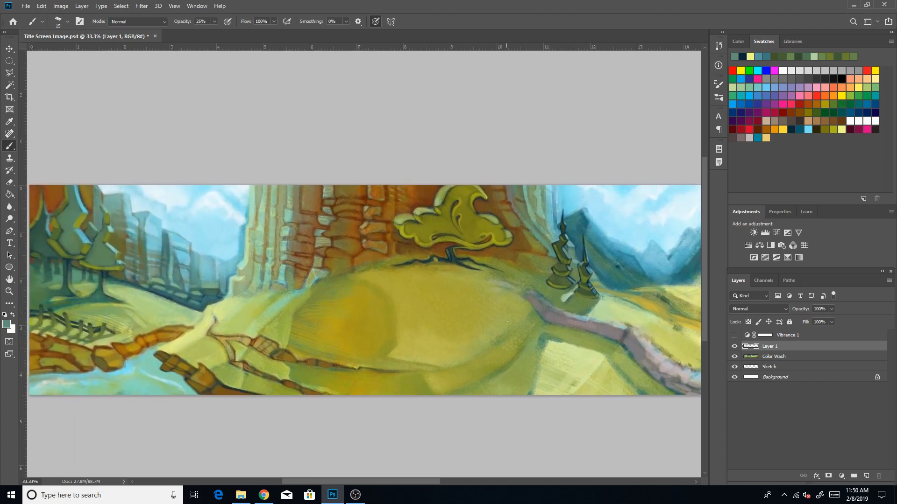
{"action": "left_click_drag", "start_coordinate": [500, 356], "coordinate": [280, 367]}
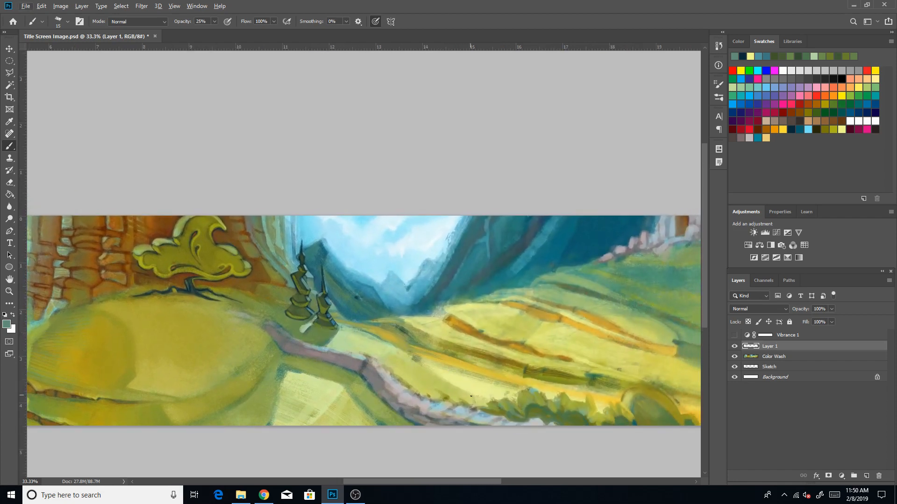
{"action": "left_click", "coordinate": [455, 410], "text": "alt"}
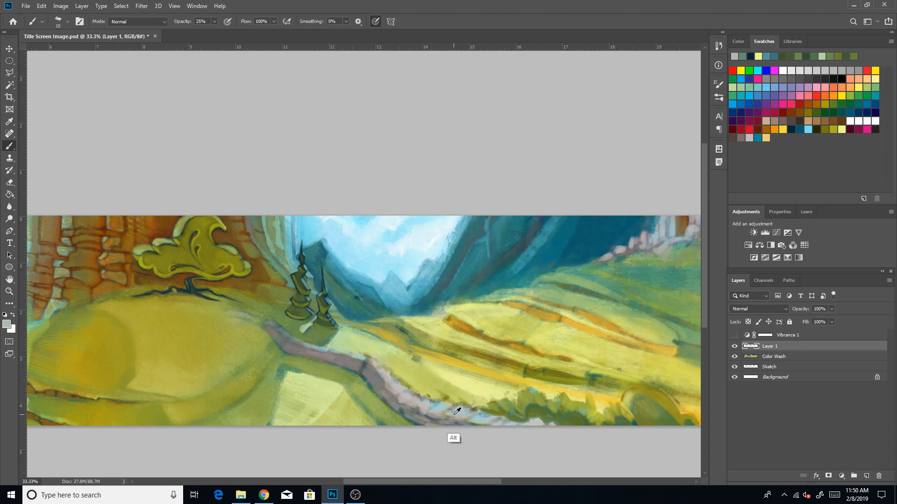
{"action": "key", "text": "bracketright"}
{"action": "key", "text": "bracketright"}
{"action": "key", "text": "bracketright"}
{"action": "key", "text": "bracketright"}
{"action": "left_click", "coordinate": [289, 345], "text": "alt"}
{"action": "left_click", "coordinate": [277, 337], "text": "alt"}
{"action": "left_click", "coordinate": [253, 315], "text": "alt"}
{"action": "left_click", "coordinate": [233, 319], "text": "alt"}
{"action": "left_click", "coordinate": [233, 319], "text": "alt"}
{"action": "key", "text": "bracketright"}
{"action": "key", "text": "bracketright"}
{"action": "key", "text": "bracketright"}
{"action": "key", "text": "bracketright"}
{"action": "key", "text": "bracketright"}
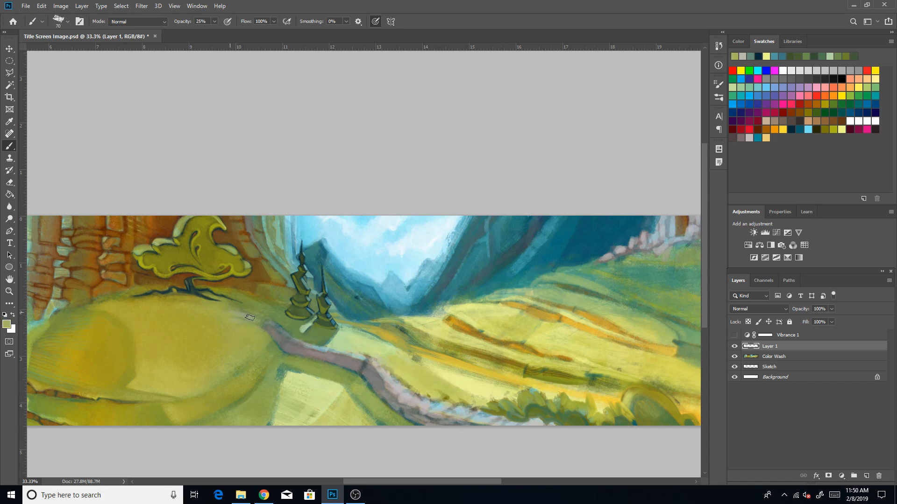
{"action": "left_click_drag", "start_coordinate": [255, 319], "coordinate": [272, 311]}
{"action": "left_click_drag", "start_coordinate": [225, 295], "coordinate": [293, 324]}
{"action": "left_click", "coordinate": [248, 371], "text": "alt"}
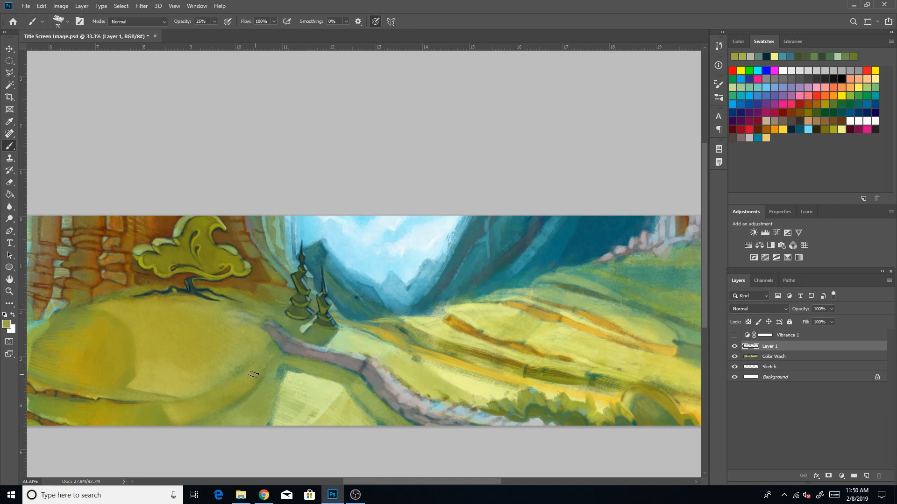
Blend the grassy hill above the path's pale patch with sampled yellow-greens, using a 70 px brush at 25% opacity.
{"action": "left_click", "coordinate": [246, 376], "text": "alt"}
{"action": "left_click", "coordinate": [167, 382], "text": "alt"}
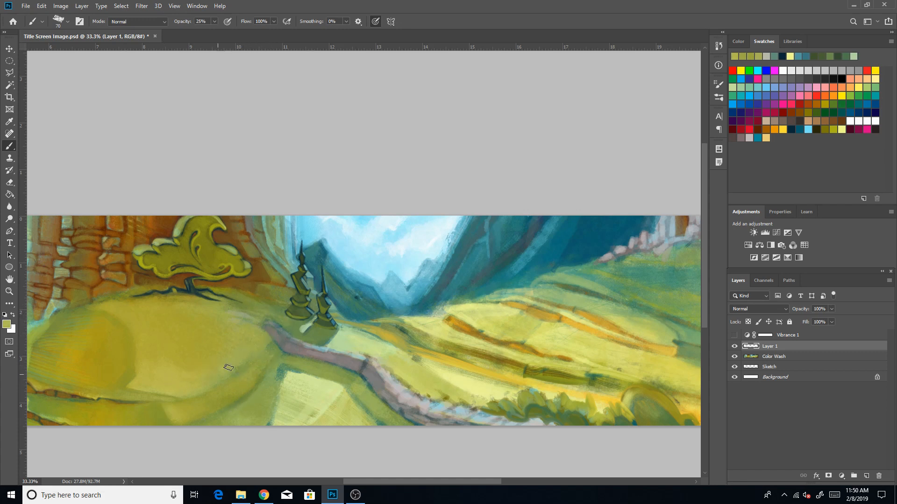
{"action": "key", "text": "bracketright"}
{"action": "key", "text": "bracketright"}
{"action": "key", "text": "bracketright"}
{"action": "key", "text": "bracketright"}
{"action": "key", "text": "bracketleft"}
{"action": "key", "text": "bracketleft"}
{"action": "key", "text": "bracketleft"}
{"action": "key", "text": "bracketleft"}
Soften the lower foreground slope beside the pale grass patch with sampled olive greens, enlarging the brush at 25% opacity.
{"action": "left_click", "coordinate": [175, 416], "text": "alt"}
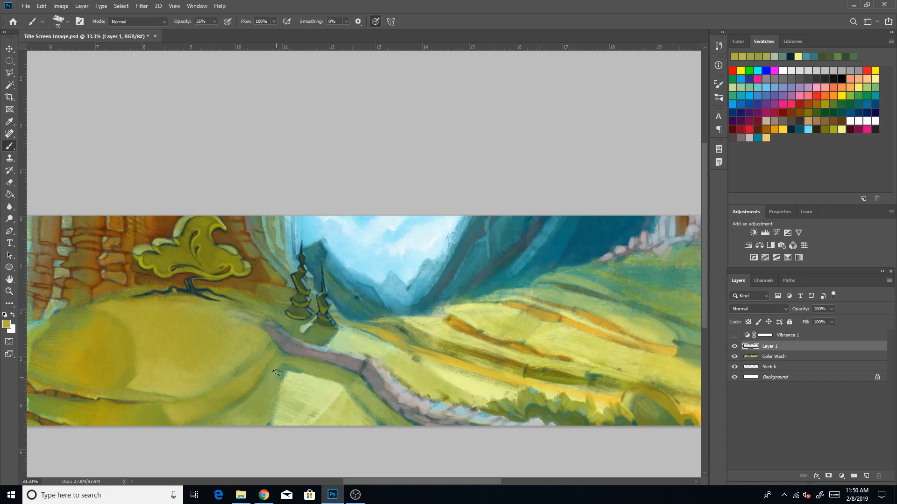
{"action": "key", "text": "bracketright"}
{"action": "key", "text": "bracketright"}
{"action": "key", "text": "bracketright"}
{"action": "left_click", "coordinate": [281, 415], "text": "alt"}
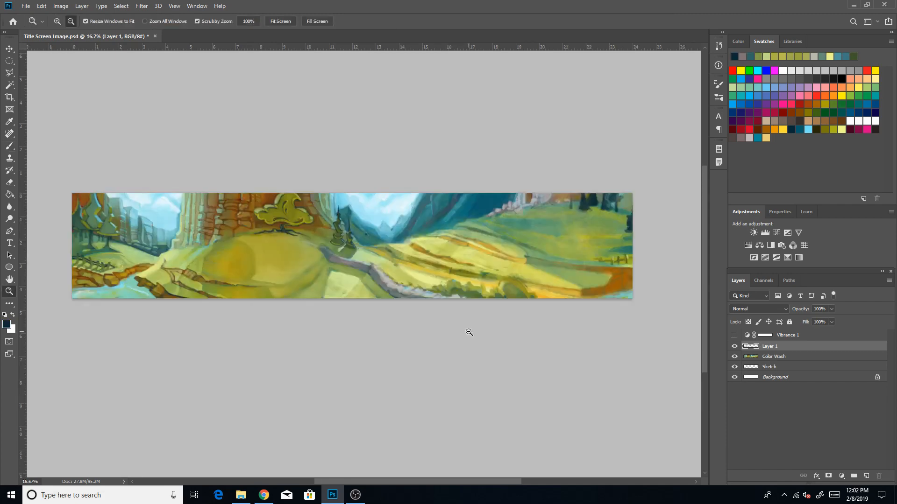
Blend the ground around the two pines' bases with sampled greens, using 40 and 30 px brushes at 25% opacity.
{"action": "left_click", "coordinate": [9, 147]}
{"action": "key", "text": "z"}
{"action": "left_click", "coordinate": [366, 194]}
{"action": "left_click", "coordinate": [9, 147]}
{"action": "left_click", "coordinate": [10, 148]}
{"action": "left_click", "coordinate": [320, 267], "text": "alt"}
{"action": "key", "text": "]"}
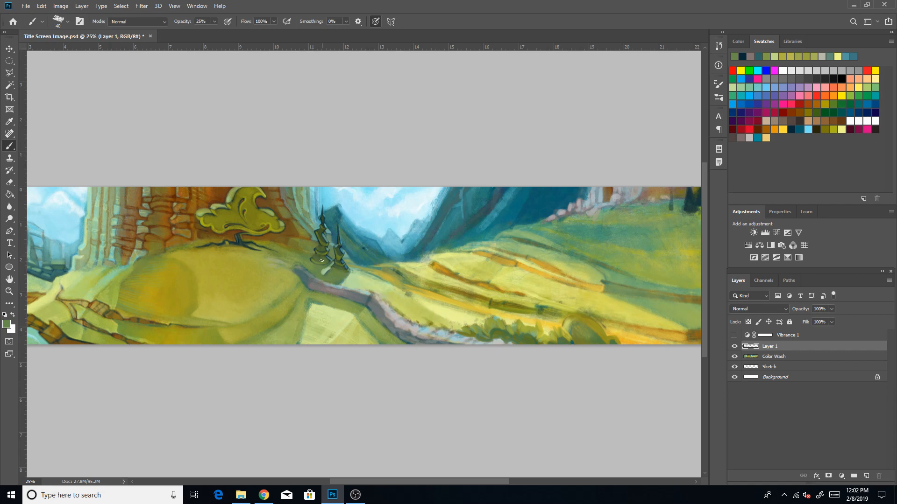
{"action": "left_click", "coordinate": [324, 273], "text": "alt"}
{"action": "left_click_drag", "start_coordinate": [321, 268], "coordinate": [325, 264]}
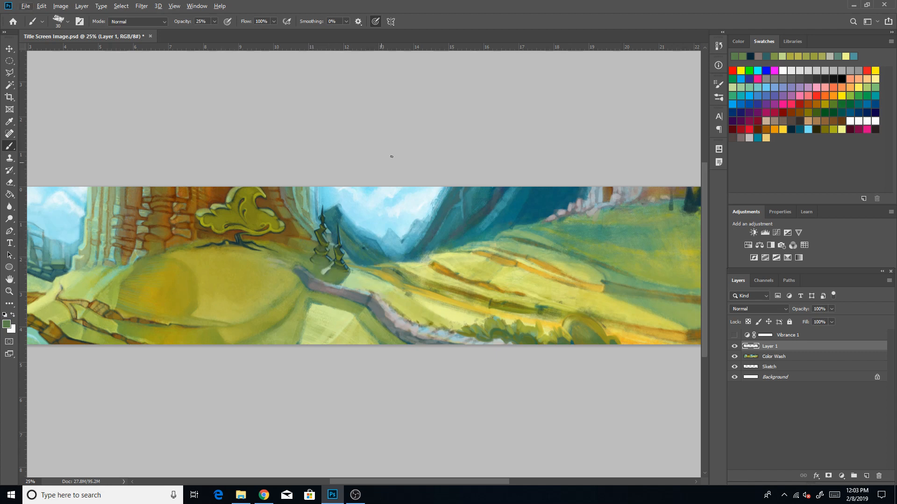
Tint the pines' lower branches with the olive swatch and a sampled green, using 35 and 45 px brushes.
{"action": "left_click", "coordinate": [834, 129]}
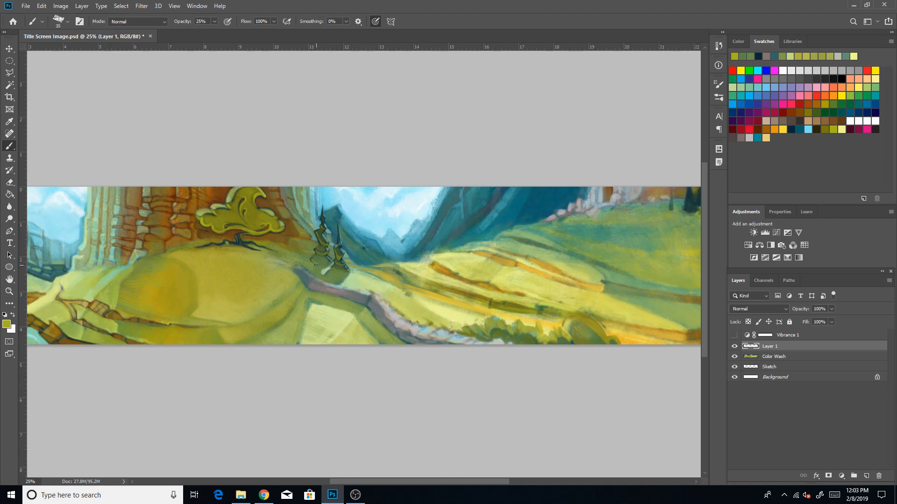
{"action": "key", "text": "bracketright"}
{"action": "key", "text": "bracketright"}
{"action": "left_click", "coordinate": [316, 264], "text": "alt"}
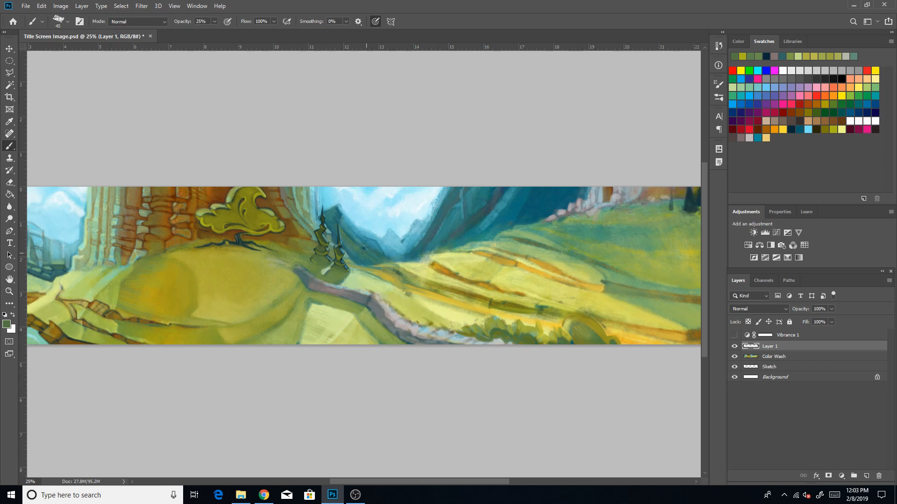
Outline the stones along the path with the dark navy swatch, using a 30 px brush at 63% opacity.
{"action": "mouse_move", "coordinate": [320, 285]}
{"action": "left_mouse_down"}
{"action": "mouse_move", "coordinate": [362, 265]}
{"action": "mouse_move", "coordinate": [243, 258]}
{"action": "left_mouse_up"}
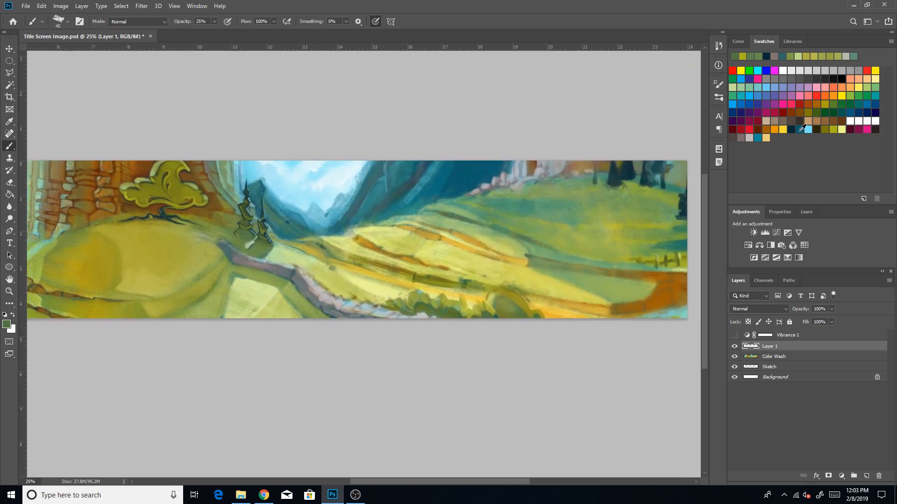
{"action": "left_click", "coordinate": [788, 129]}
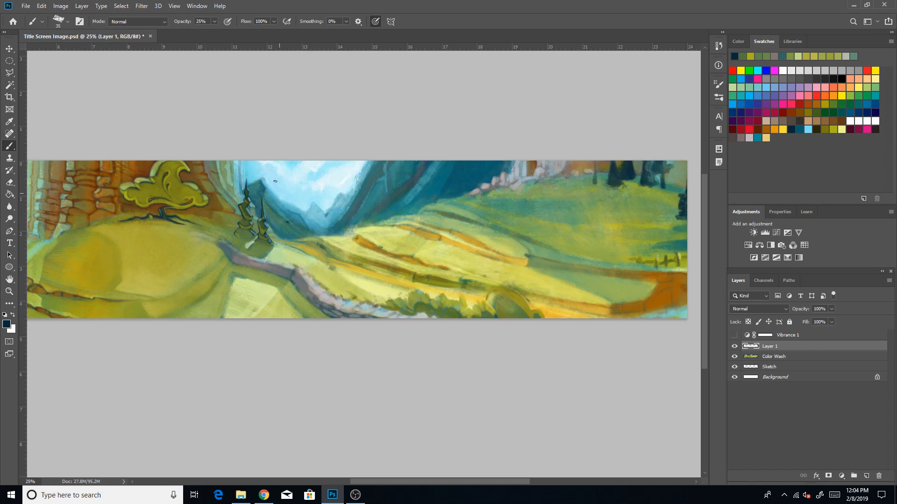
{"action": "left_click_drag", "start_coordinate": [230, 32], "coordinate": [231, 32]}
{"action": "left_click_drag", "start_coordinate": [305, 296], "coordinate": [315, 298]}
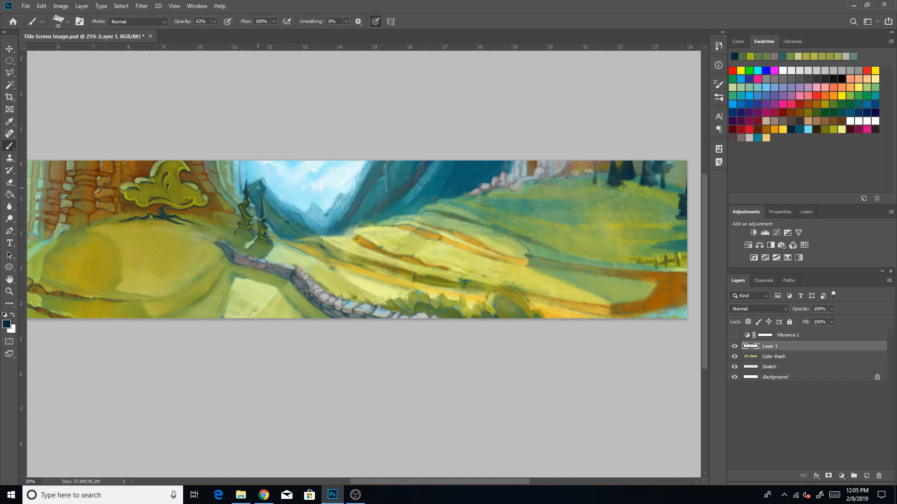
Clean up the grass along the path's edge with a sampled yellow-green, using a 45 px and larger brush at 63% opacity.
{"action": "left_click", "coordinate": [329, 280], "text": "alt"}
{"action": "key", "text": "bracketright"}
{"action": "key", "text": "bracketright"}
{"action": "key", "text": "bracketright"}
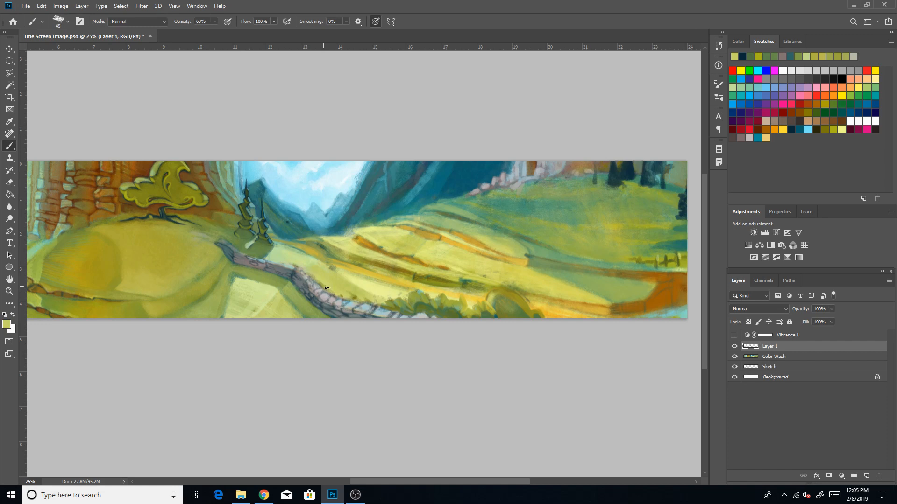
{"action": "key", "text": "bracketright"}
{"action": "key", "text": "bracketright"}
{"action": "key", "text": "bracketright"}
{"action": "key", "text": "bracketright"}
{"action": "key", "text": "bracketright"}
Check the whole panorama's values in grayscale by temporarily showing the Vibrance 1 layer.
{"action": "left_click", "coordinate": [9, 291]}
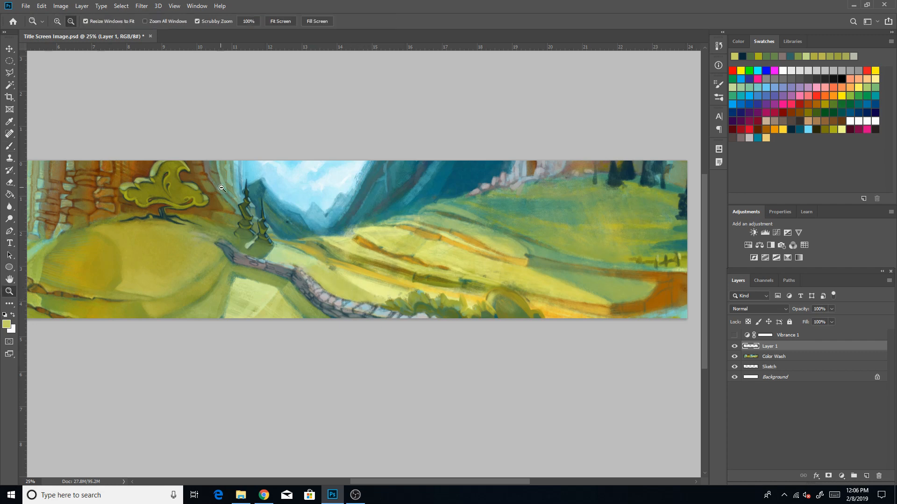
{"action": "left_click", "coordinate": [248, 205], "text": "alt"}
{"action": "left_click", "coordinate": [734, 335]}
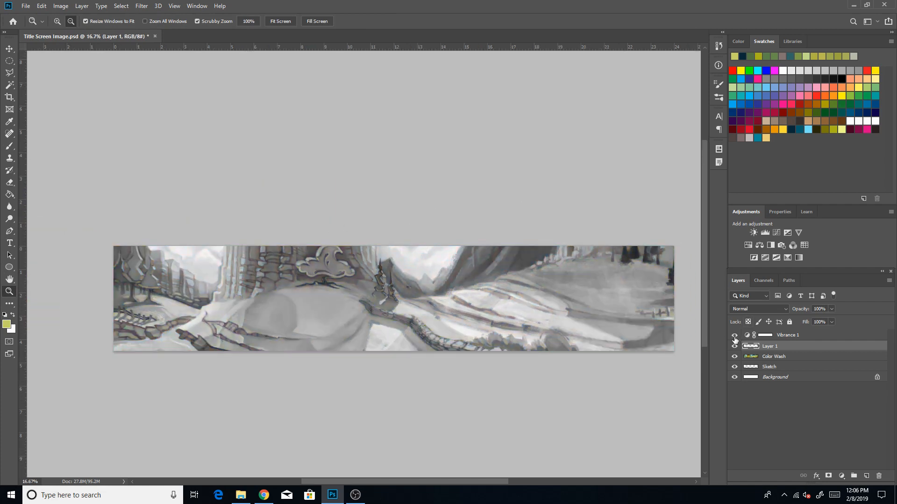
{"action": "left_click_drag", "start_coordinate": [563, 364], "coordinate": [528, 366]}
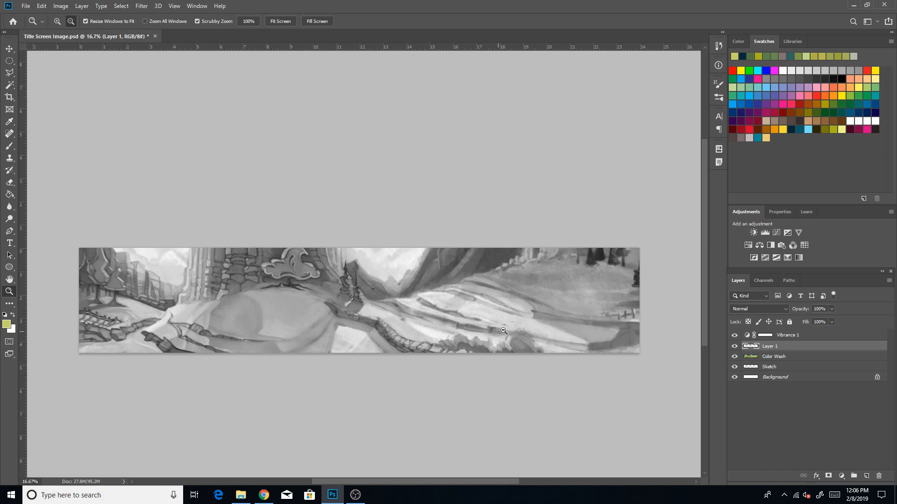
{"action": "left_click", "coordinate": [734, 335]}
Shade the slopes around the path with the dark navy swatch, using a 100 px brush at 33% opacity.
{"action": "left_click", "coordinate": [57, 21]}
{"action": "left_click", "coordinate": [442, 348]}
{"action": "left_click", "coordinate": [443, 348]}
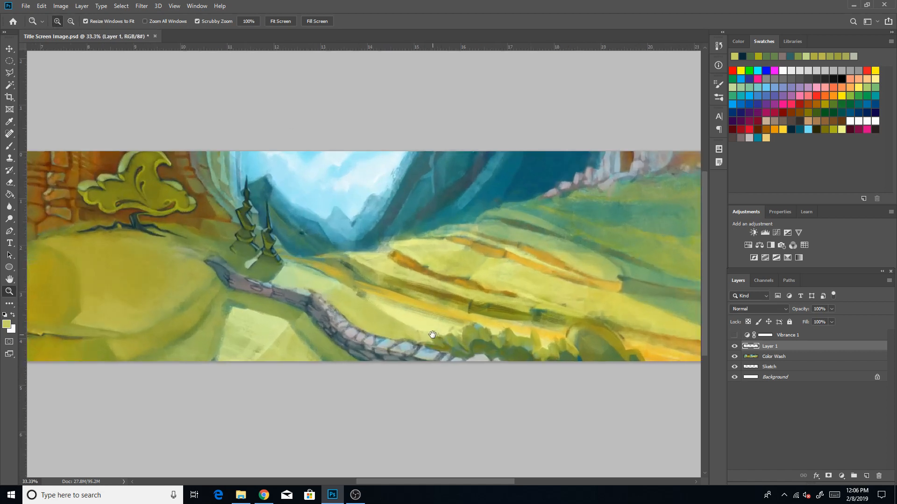
{"action": "key", "text": "b"}
{"action": "key", "text": "bracketleft"}
{"action": "key", "text": "bracketleft"}
{"action": "key", "text": "bracketleft"}
{"action": "key", "text": "bracketleft"}
{"action": "key", "text": "bracketleft"}
{"action": "key", "text": "bracketleft"}
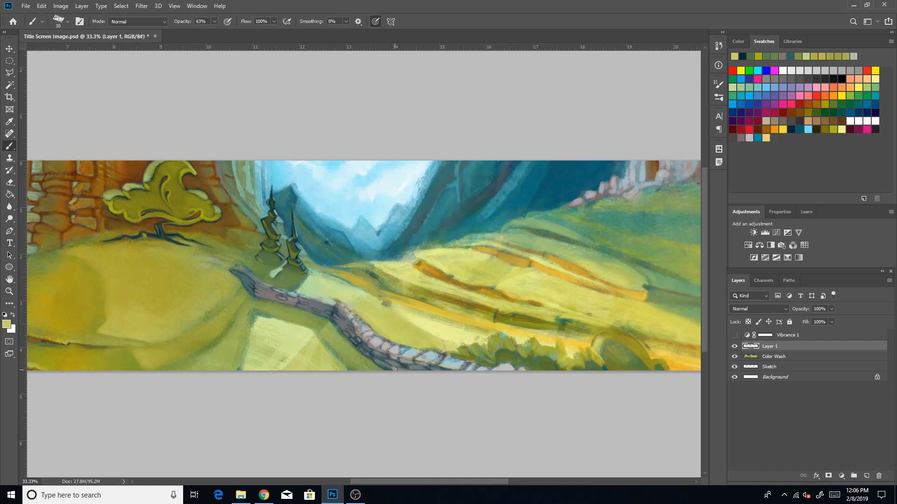
{"action": "left_click", "coordinate": [792, 129]}
{"action": "key", "text": "bracketleft"}
{"action": "key", "text": "bracketleft"}
{"action": "key", "text": "bracketright"}
{"action": "key", "text": "bracketright"}
{"action": "key", "text": "bracketright"}
{"action": "key", "text": "bracketright"}
{"action": "key", "text": "bracketright"}
{"action": "key", "text": "bracketright"}
{"action": "key", "text": "bracketright"}
{"action": "key", "text": "bracketright"}
{"action": "key", "text": "bracketright"}
{"action": "key", "text": "bracketright"}
{"action": "key", "text": "bracketright"}
{"action": "left_click", "coordinate": [213, 22]}
{"action": "left_click_drag", "start_coordinate": [214, 32], "coordinate": [201, 32]}
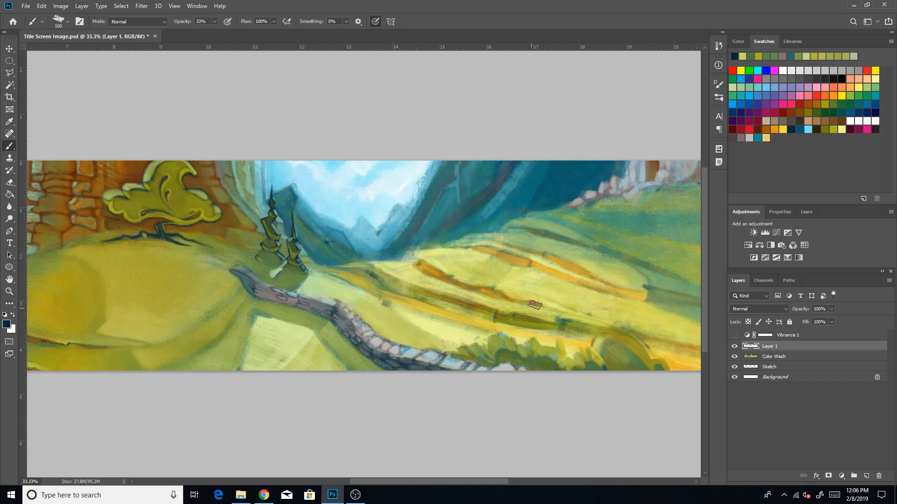
Glaze the slopes and stone path with the olive, mauve-gray and pale yellow swatches, using 100 and 90 px brushes at 33% opacity.
{"action": "left_click", "coordinate": [826, 130]}
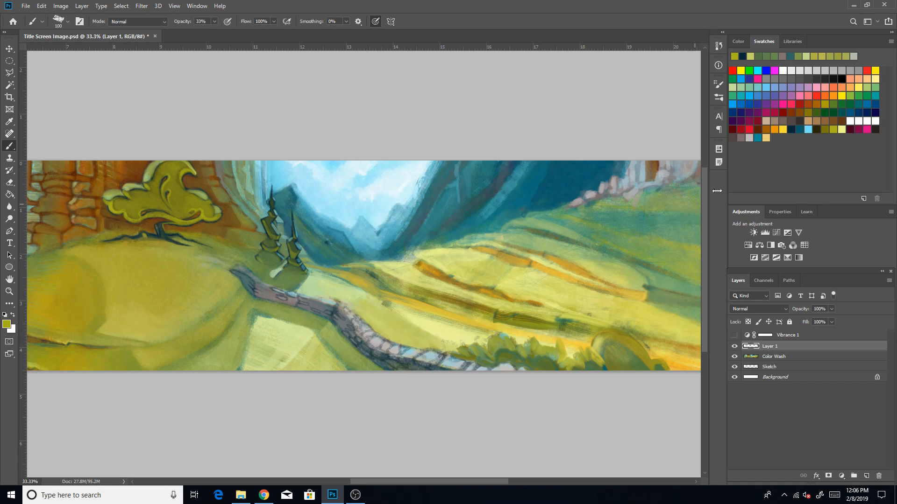
{"action": "left_click", "coordinate": [743, 135]}
{"action": "key", "text": "bracketleft"}
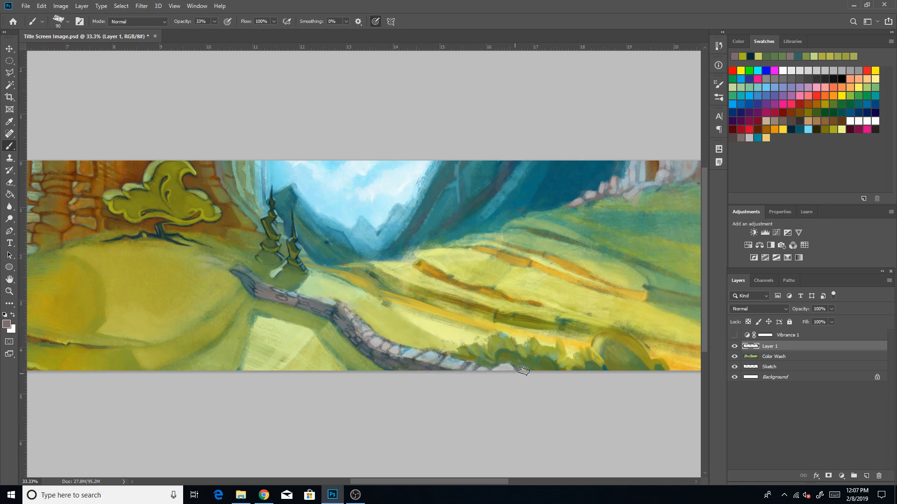
{"action": "left_click", "coordinate": [841, 129]}
{"action": "left_click", "coordinate": [834, 129]}
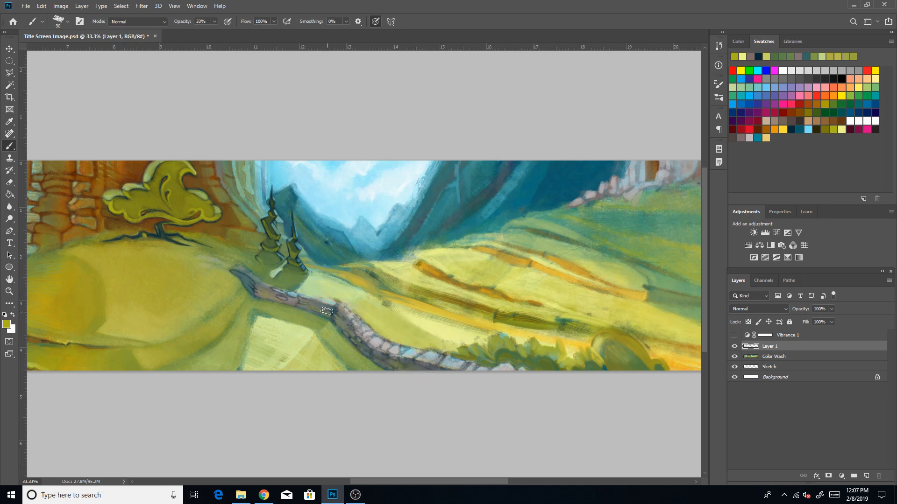
Define the individual stones along the path with dark navy outlines, using a 20 px brush at 53% opacity.
{"action": "key", "text": "bracketleft"}
{"action": "key", "text": "bracketleft"}
{"action": "key", "text": "bracketleft"}
{"action": "key", "text": "bracketleft"}
{"action": "key", "text": "bracketright"}
{"action": "key", "text": "bracketright"}
{"action": "left_click", "coordinate": [795, 129]}
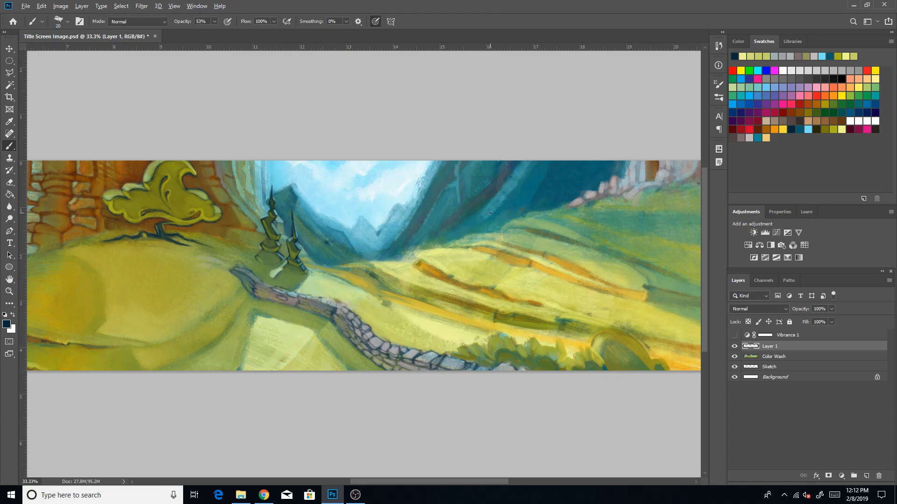
Touch up the stone path's upper end with a sampled gray-green, using a 35 px brush at 53% opacity.
{"action": "left_click", "coordinate": [247, 285], "text": "alt"}
{"action": "key", "text": "]"}
{"action": "key", "text": "]"}
{"action": "key", "text": "]"}
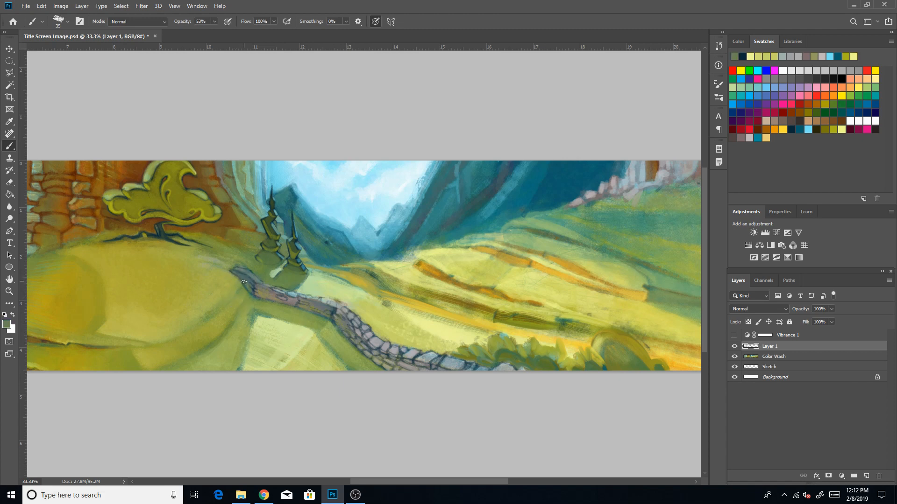
{"action": "key", "text": "["}
{"action": "key", "text": "["}
{"action": "key", "text": "["}
{"action": "key", "text": "alt"}
Add small loose stones beyond the path's upper end with the light gray swatch and outline them in dark navy, using a 25 px brush.
{"action": "left_click", "coordinate": [750, 138]}
{"action": "key", "text": "]"}
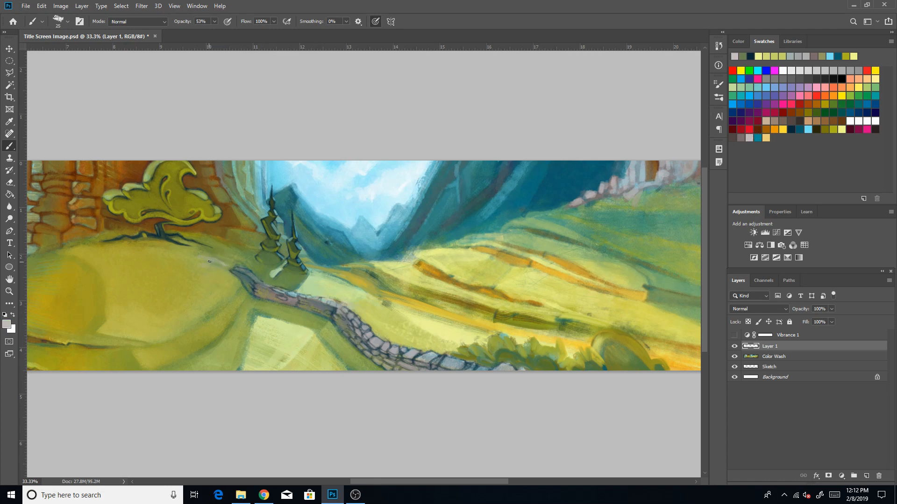
{"action": "key", "text": "]"}
{"action": "left_click", "coordinate": [791, 129]}
{"action": "key", "text": "bracketleft"}
{"action": "key", "text": "bracketleft"}
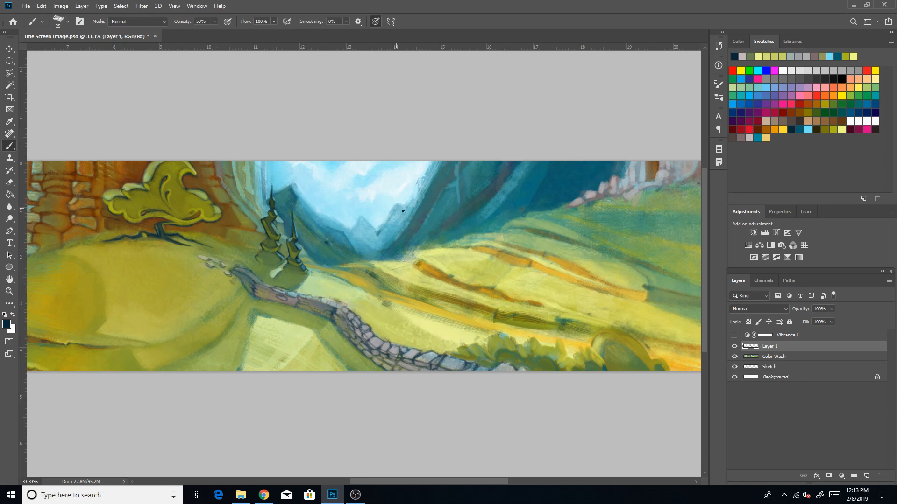
Refine the path's upper stones with the light gray swatch and sampled gray-greens, using a 35 px brush at 53% opacity.
{"action": "left_click", "coordinate": [749, 138]}
{"action": "key", "text": "bracketleft"}
{"action": "left_click", "coordinate": [258, 282], "text": "alt"}
{"action": "key", "text": "bracketright"}
{"action": "key", "text": "bracketright"}
{"action": "key", "text": "bracketright"}
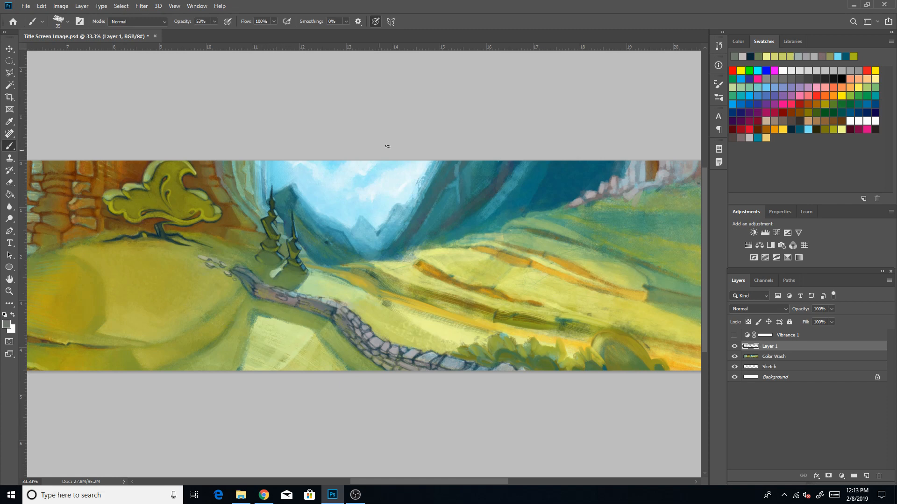
{"action": "left_click", "coordinate": [247, 271], "text": "alt"}
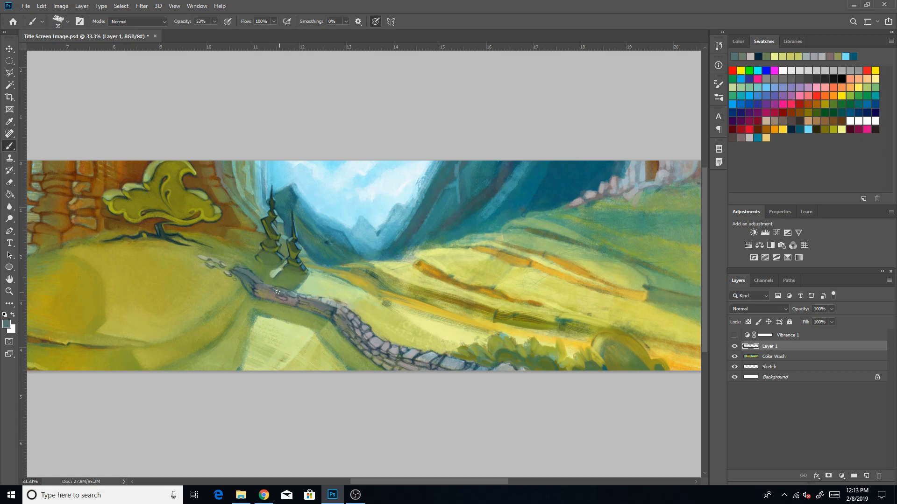
Paint over the far stretch of the stone wall below the two pointed trees with sampled grey-blue and green tones.
{"action": "left_click", "coordinate": [251, 303], "text": "alt"}
{"action": "left_click_drag", "start_coordinate": [262, 288], "coordinate": [288, 300]}
{"action": "left_click", "coordinate": [296, 301], "text": "alt"}
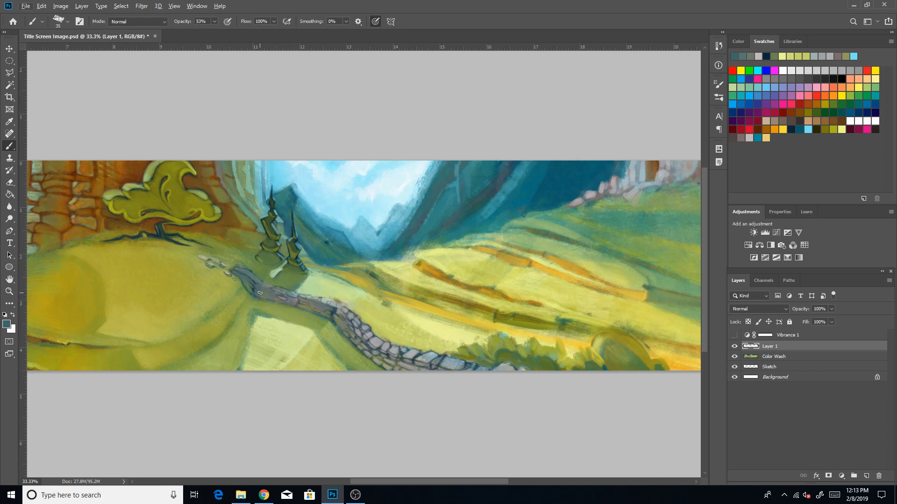
{"action": "left_click_drag", "start_coordinate": [266, 291], "coordinate": [293, 304]}
{"action": "left_click", "coordinate": [244, 312], "text": "alt"}
{"action": "left_click_drag", "start_coordinate": [250, 283], "coordinate": [250, 286]}
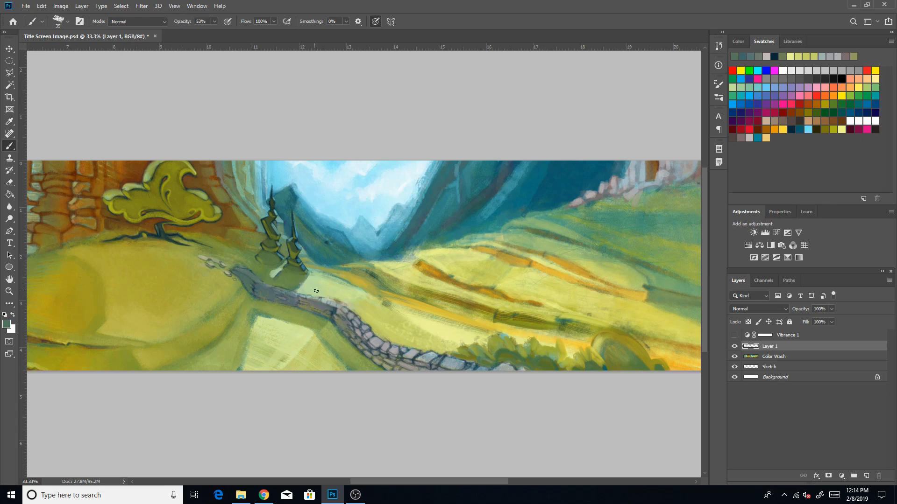
Detail the far wall's stones with sampled pale tones and dark navy accents, using a size 20 brush.
{"action": "left_click", "coordinate": [324, 321], "text": "alt"}
{"action": "key", "text": "bracketleft"}
{"action": "key", "text": "bracketleft"}
{"action": "key", "text": "bracketleft"}
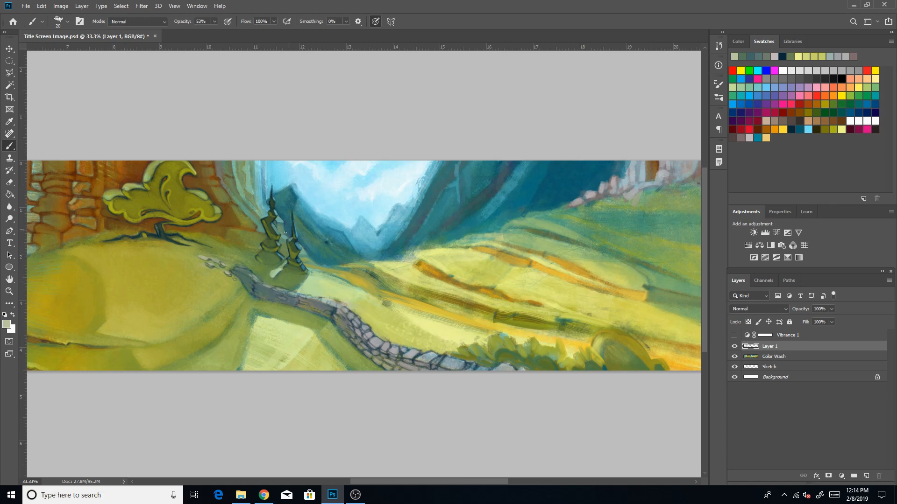
{"action": "left_click", "coordinate": [217, 263], "text": "alt"}
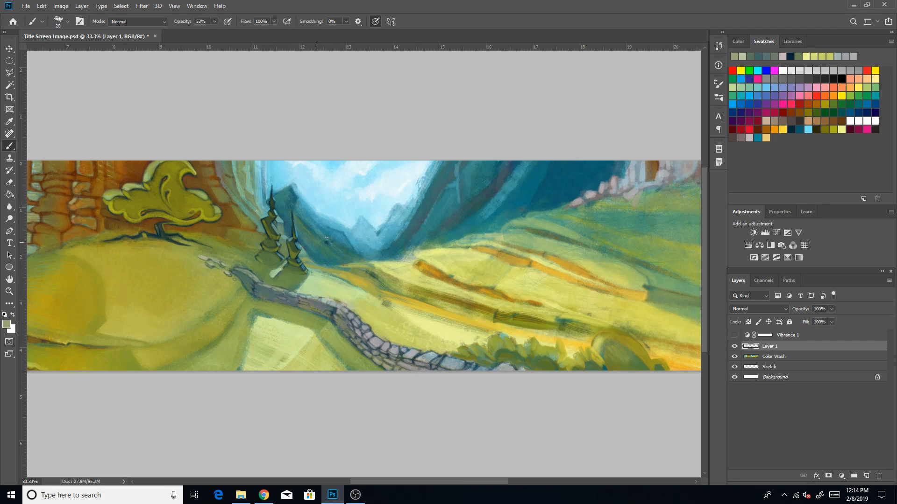
{"action": "left_click", "coordinate": [791, 129]}
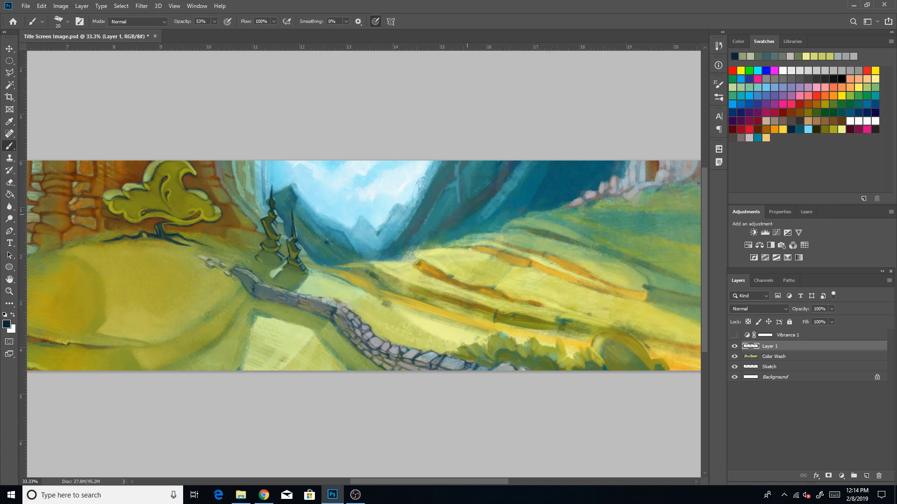
Blend the far wall's stones with grey and blue-grey tones sampled from the wall, using a size 35 brush.
{"action": "left_click", "coordinate": [296, 297], "text": "alt"}
{"action": "key", "text": "bracketright"}
{"action": "key", "text": "bracketright"}
{"action": "key", "text": "bracketright"}
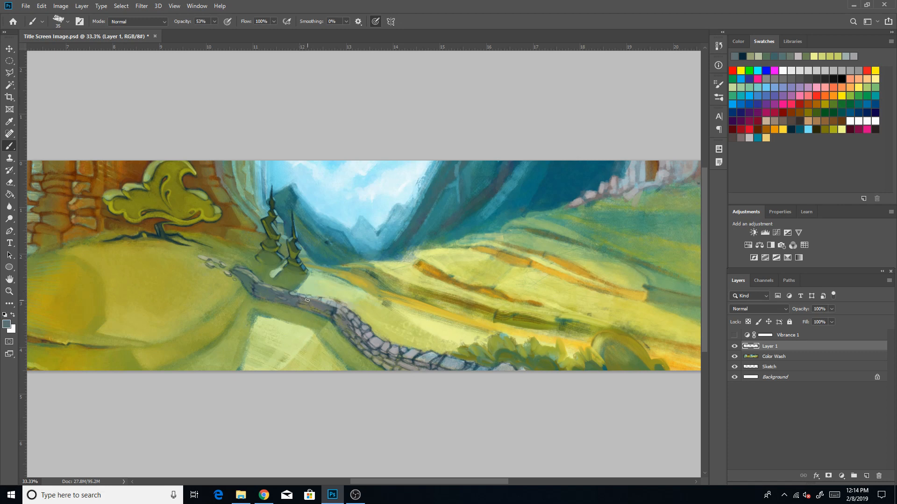
{"action": "left_click", "coordinate": [305, 300], "text": "alt"}
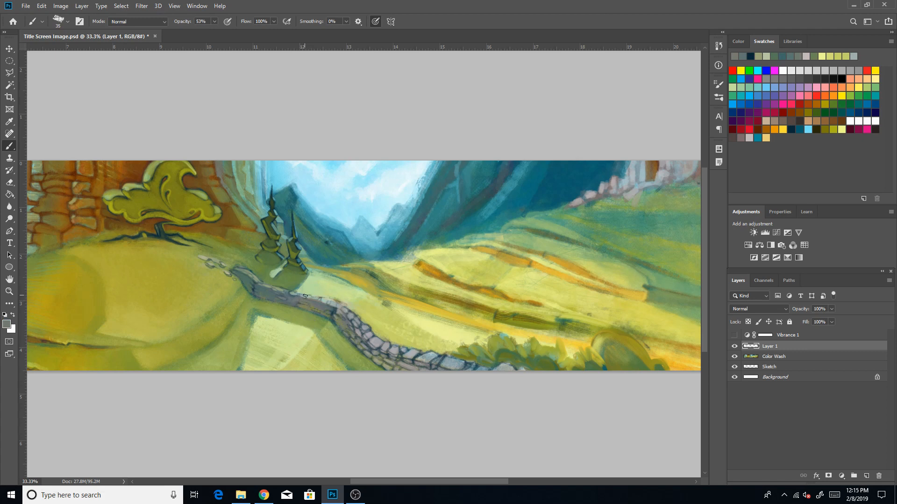
{"action": "left_click", "coordinate": [289, 296], "text": "alt"}
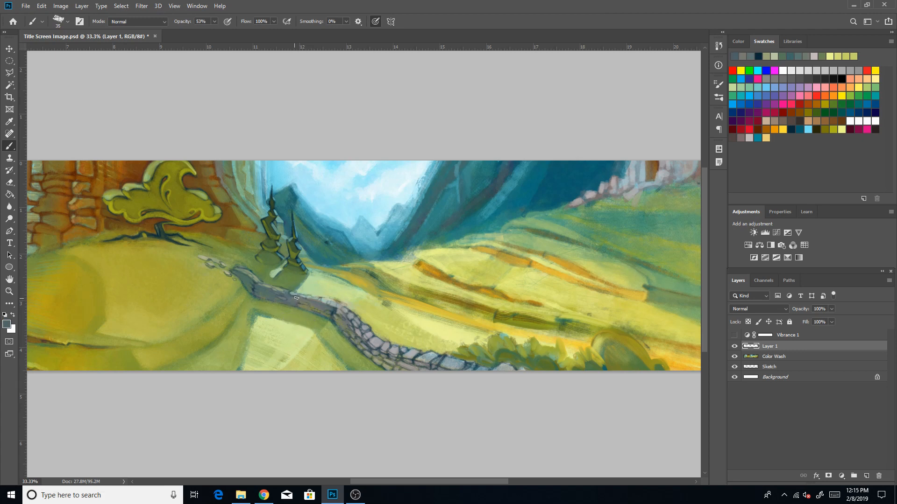
{"action": "left_click", "coordinate": [306, 300], "text": "alt"}
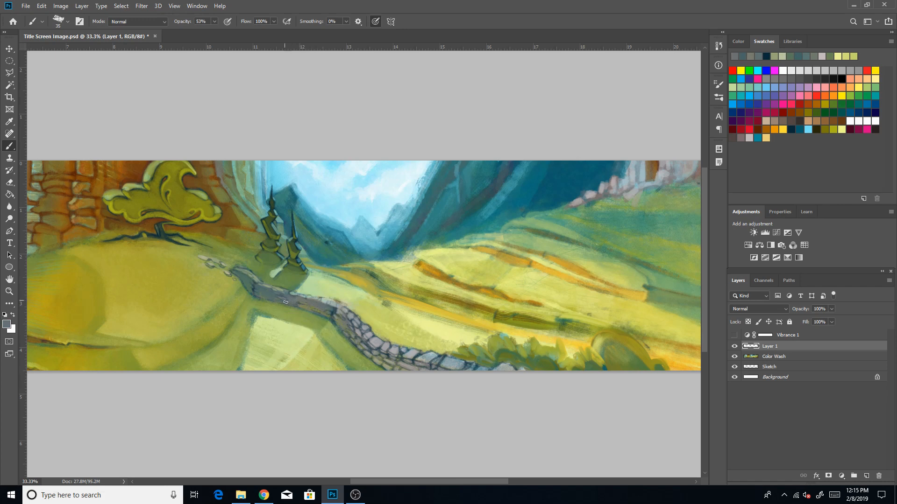
{"action": "left_click", "coordinate": [262, 289], "text": "alt"}
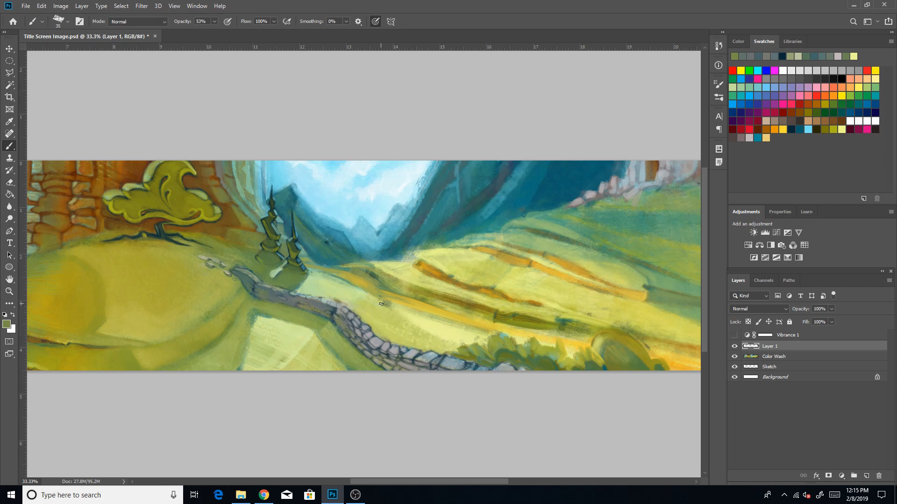
Add highlights along the wall's upper edge in sampled sage green, light blue and pale pinkish grey with a size 25 brush.
{"action": "left_click", "coordinate": [282, 289], "text": "alt"}
{"action": "key", "text": "bracketleft"}
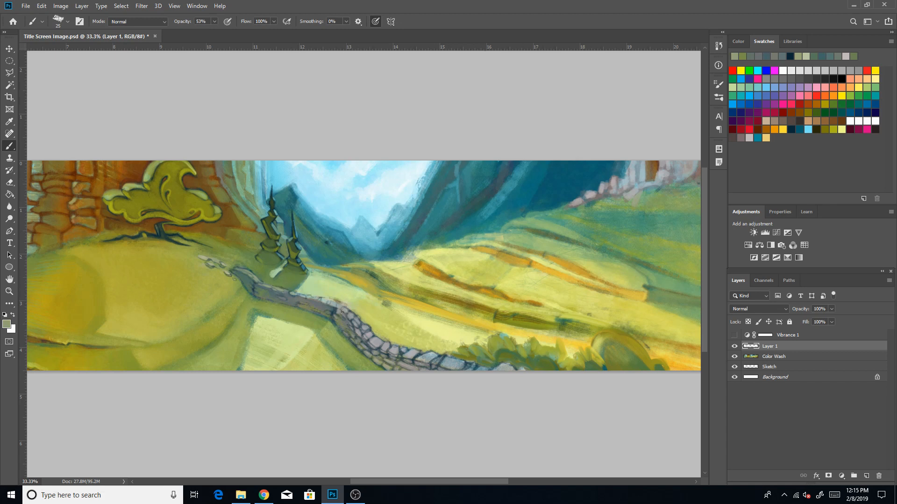
{"action": "left_click", "coordinate": [807, 129]}
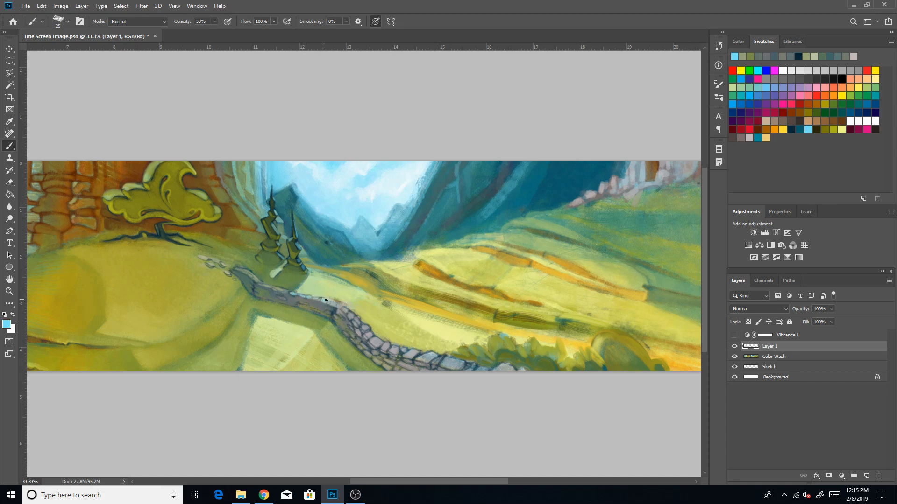
{"action": "key", "text": "bracketright"}
{"action": "key", "text": "bracketleft"}
{"action": "left_click", "coordinate": [749, 138]}
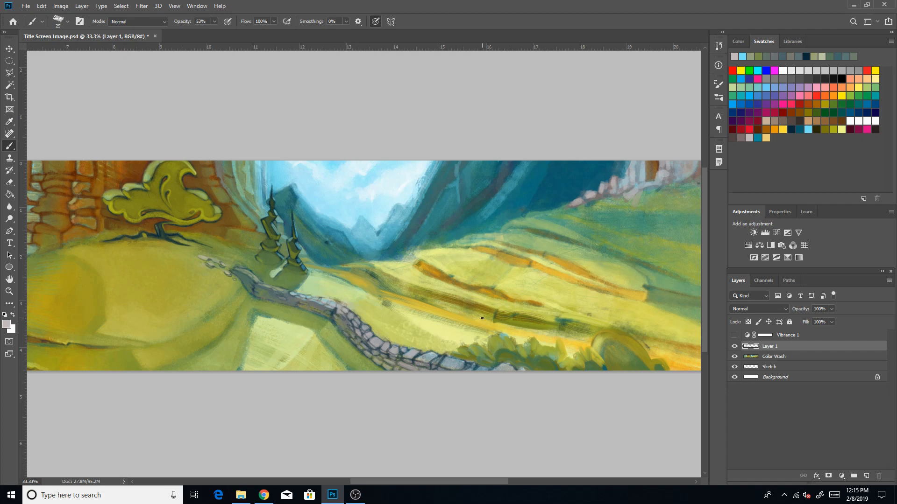
Define gaps between the wall's stones in dark navy, and soften them with sampled wall grey at brush size 35.
{"action": "left_click", "coordinate": [792, 129]}
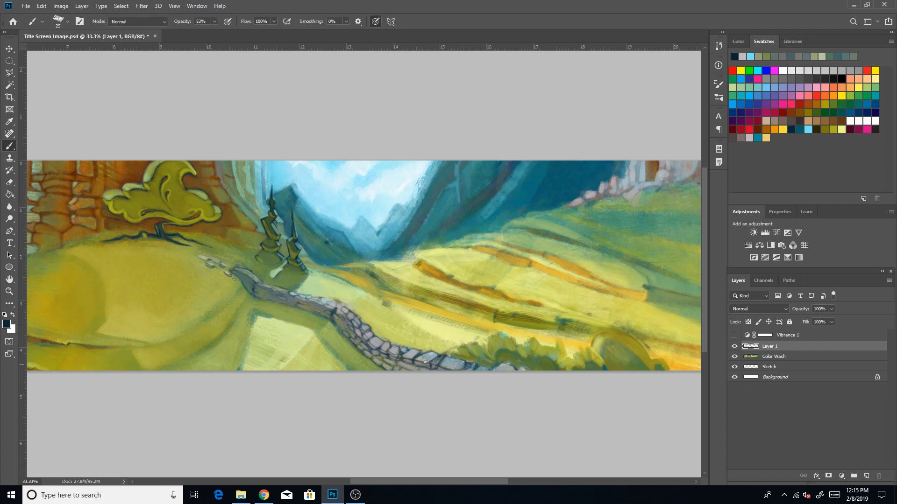
{"action": "key", "text": "bracketleft"}
{"action": "left_click", "coordinate": [342, 316], "text": "alt"}
{"action": "key", "text": "bracketright"}
{"action": "key", "text": "bracketright"}
{"action": "key", "text": "bracketright"}
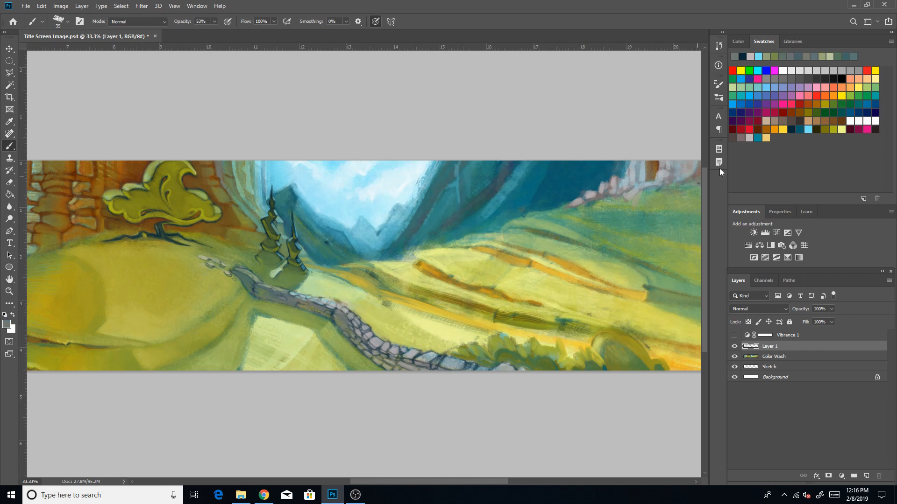
Glaze shadows over the stone wall in dark navy at 14% opacity with a size 90 brush.
{"action": "left_click", "coordinate": [791, 129]}
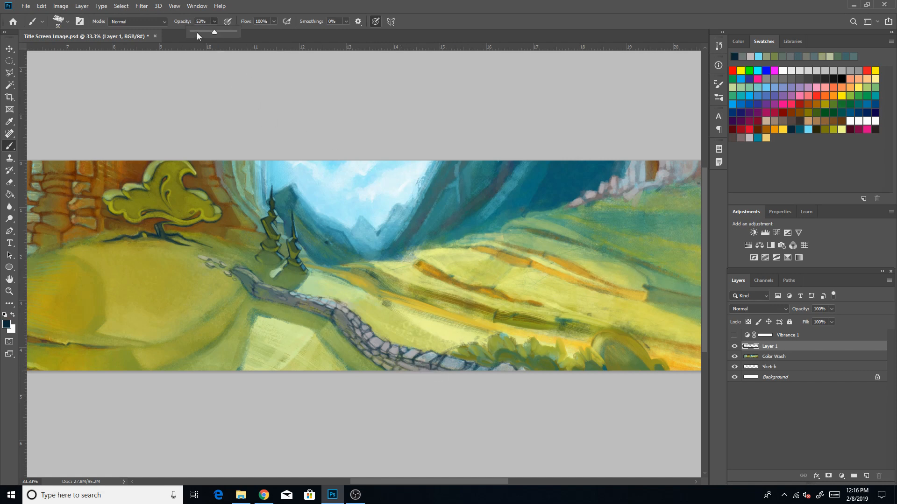
{"action": "left_click", "coordinate": [420, 43]}
{"action": "key", "text": "bracketright"}
{"action": "key", "text": "bracketright"}
{"action": "key", "text": "bracketright"}
{"action": "key", "text": "bracketright"}
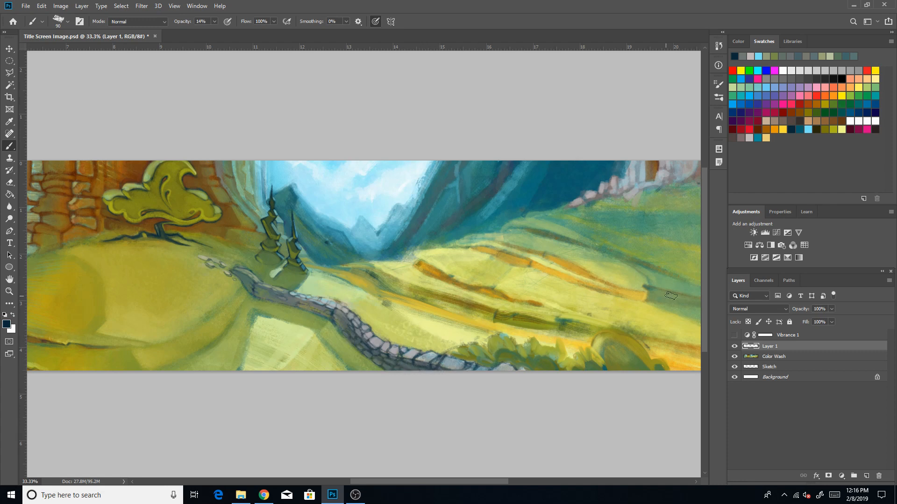
Check the painting's values in greyscale with the Vibrance 1 layer, and refine the wall's navy shading with a size 45 brush.
{"action": "left_click", "coordinate": [733, 335]}
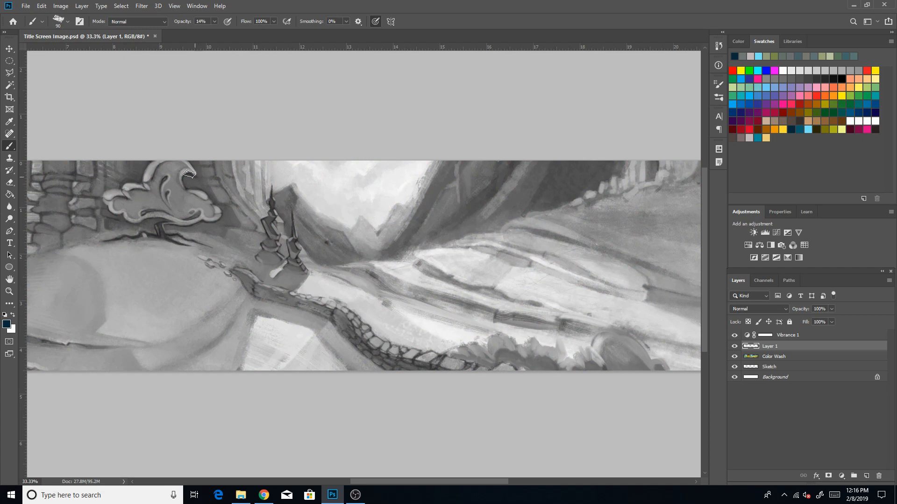
{"action": "left_click", "coordinate": [734, 336]}
{"action": "key", "text": "["}
{"action": "key", "text": "["}
{"action": "key", "text": "["}
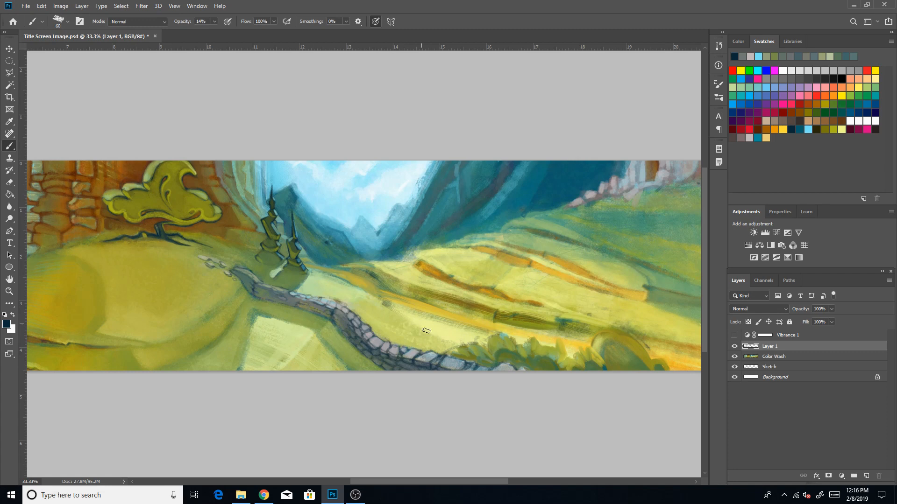
{"action": "key", "text": "bracketleft"}
{"action": "key", "text": "bracketleft"}
{"action": "mouse_move", "coordinate": [400, 268]}
{"action": "left_mouse_down"}
{"action": "mouse_move", "coordinate": [445, 248]}
{"action": "mouse_move", "coordinate": [558, 277]}
{"action": "mouse_move", "coordinate": [471, 312]}
{"action": "left_mouse_up"}
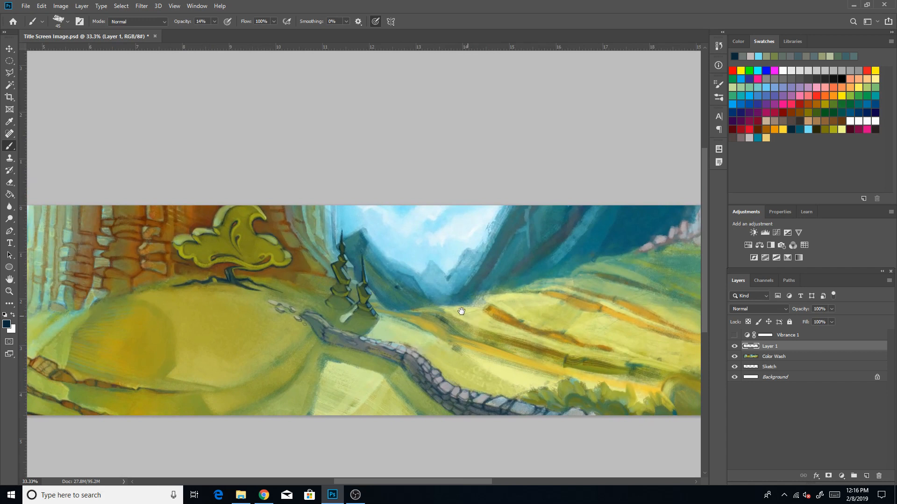
{"action": "left_click_drag", "start_coordinate": [478, 318], "coordinate": [407, 268]}
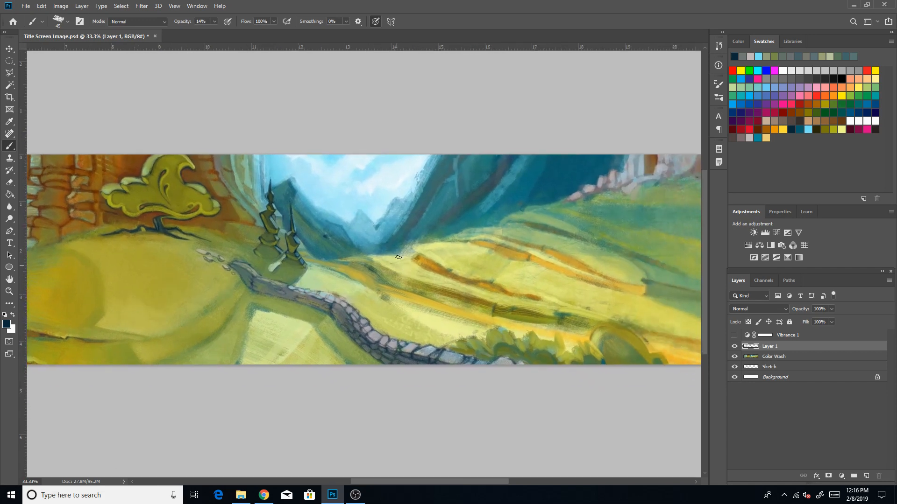
Blend the near, lower stretch of the wall with grey tones sampled from its stones, using a size 40 brush.
{"action": "left_click", "coordinate": [424, 352], "text": "alt"}
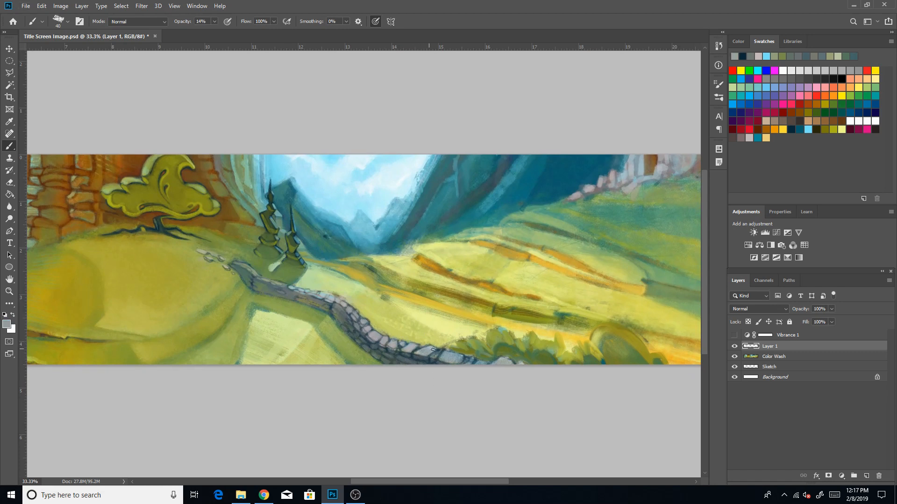
{"action": "left_click", "coordinate": [401, 354], "text": "alt"}
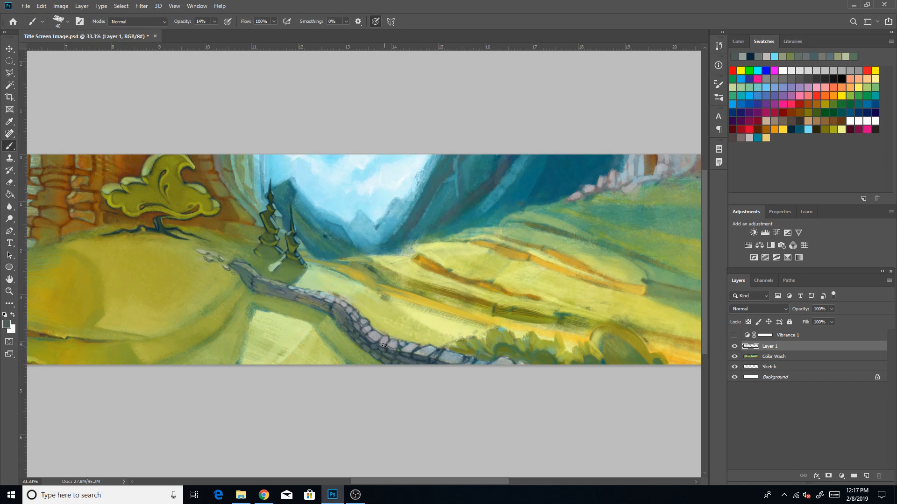
{"action": "left_click", "coordinate": [382, 350], "text": "alt"}
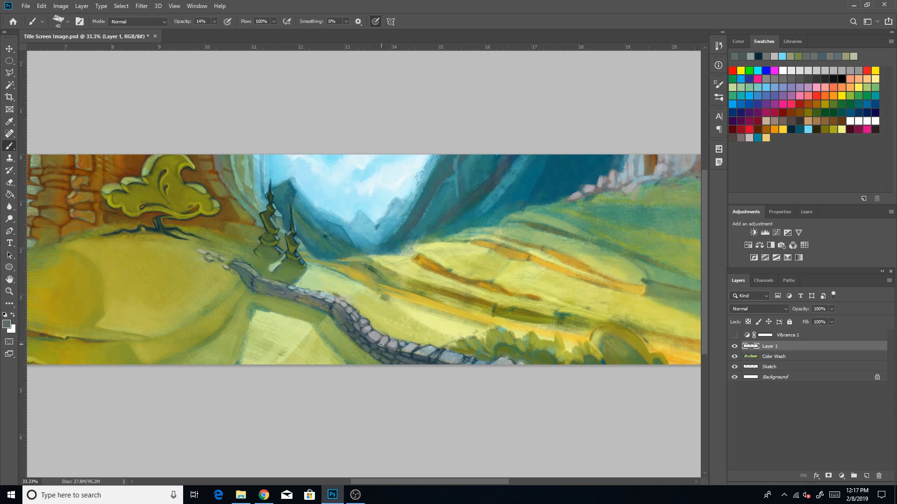
{"action": "left_click", "coordinate": [378, 346], "text": "alt"}
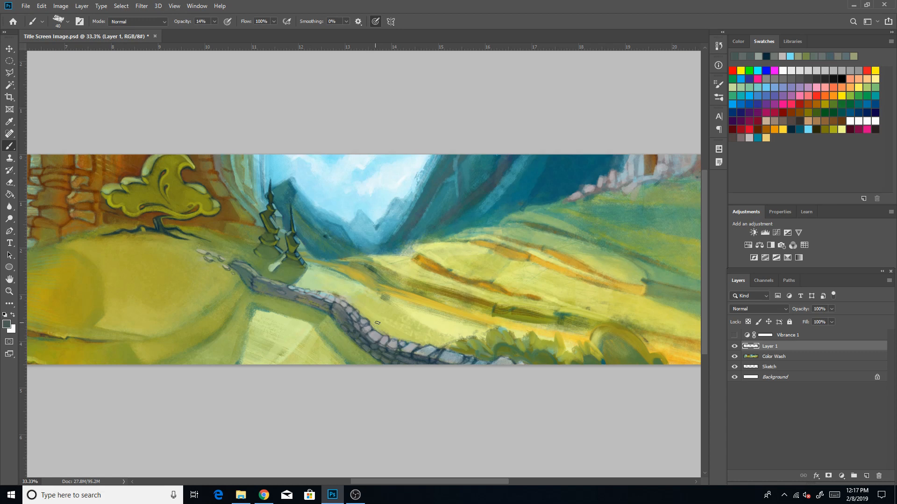
{"action": "left_click", "coordinate": [386, 348], "text": "alt"}
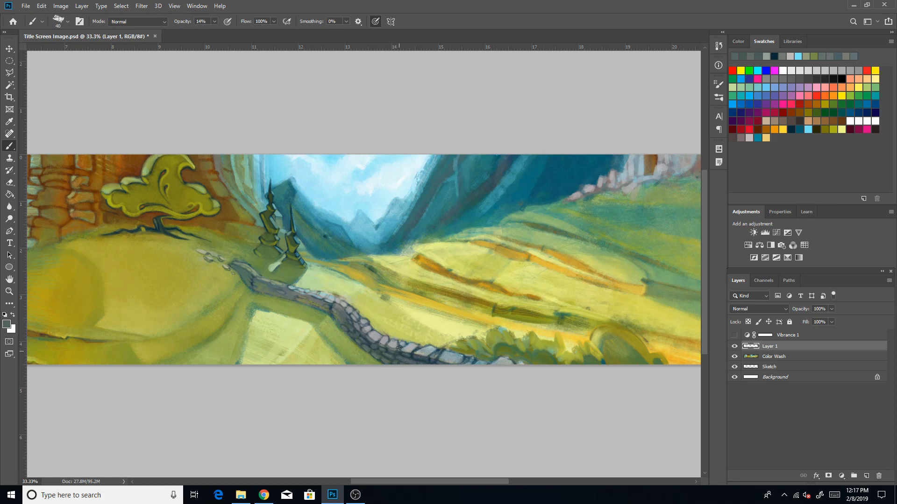
{"action": "left_click", "coordinate": [414, 356], "text": "alt"}
{"action": "left_click", "coordinate": [422, 353], "text": "alt"}
{"action": "left_click", "coordinate": [422, 352], "text": "alt"}
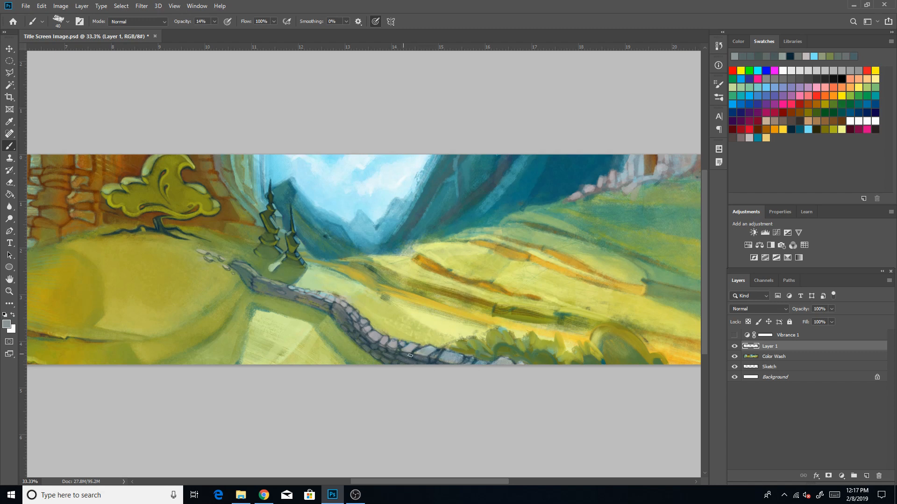
Lighten the wall's stones with the pale pinkish-grey swatch and a size 35 brush.
{"action": "key", "text": "bracketright"}
{"action": "key", "text": "bracketleft"}
{"action": "left_click", "coordinate": [749, 137]}
{"action": "key", "text": "bracketleft"}
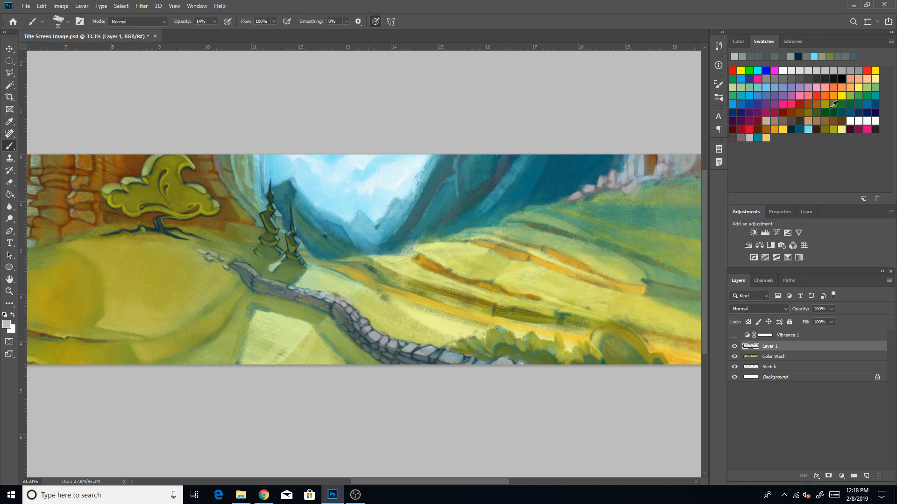
Refine the wall's lower edge with dark navy accents and sampled olive green, using a size 25 brush.
{"action": "left_click", "coordinate": [791, 130]}
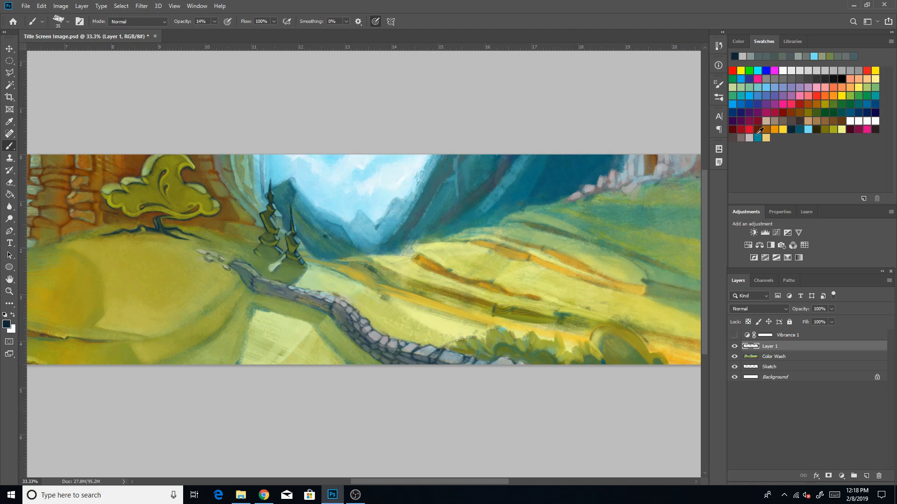
{"action": "key", "text": "bracketleft"}
{"action": "key", "text": "bracketleft"}
{"action": "key", "text": "bracketright"}
{"action": "left_click", "coordinate": [353, 340], "text": "alt"}
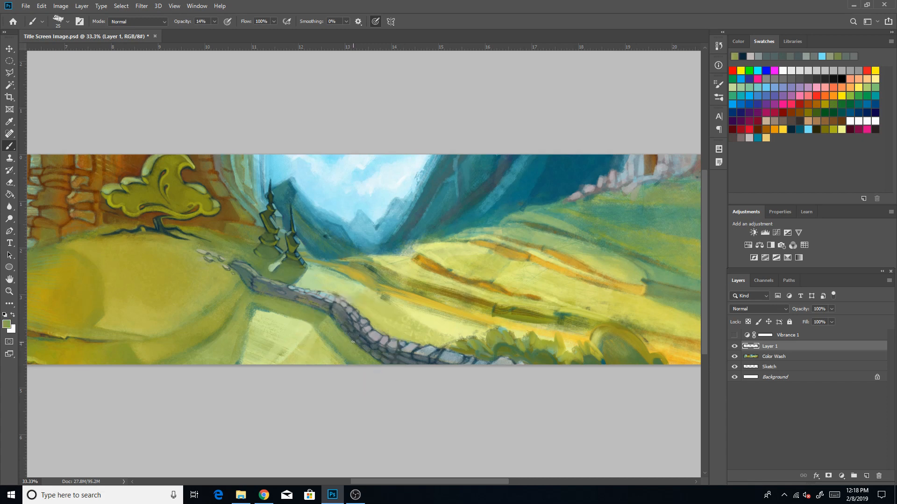
{"action": "left_click", "coordinate": [356, 340], "text": "alt"}
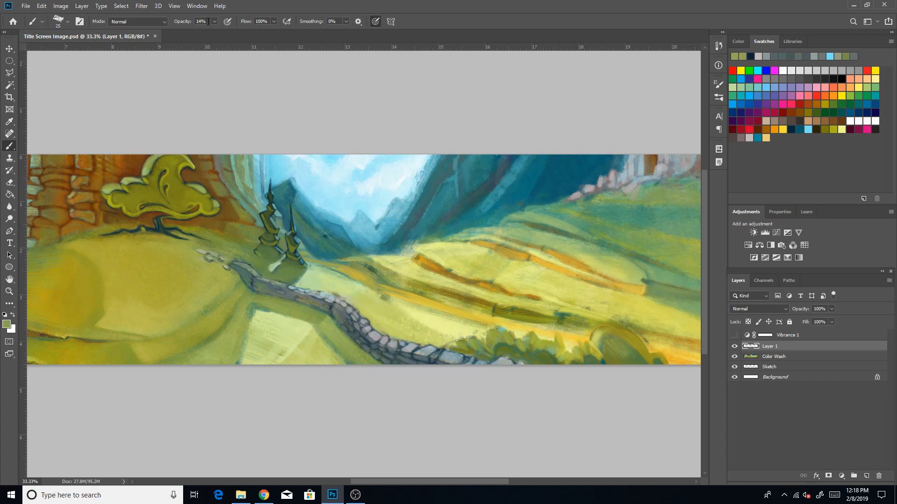
Paint the grass along the wall's lower edge with sampled greens at 59% opacity and brush size 80.
{"action": "left_click", "coordinate": [374, 4]}
{"action": "key", "text": "alt"}
{"action": "left_click", "coordinate": [342, 324], "text": "alt"}
{"action": "key", "text": "bracketright"}
{"action": "key", "text": "bracketright"}
{"action": "key", "text": "bracketright"}
{"action": "key", "text": "bracketright"}
{"action": "key", "text": "bracketright"}
{"action": "mouse_move", "coordinate": [336, 325]}
{"action": "left_mouse_down"}
{"action": "mouse_move", "coordinate": [372, 362]}
{"action": "mouse_move", "coordinate": [359, 344]}
{"action": "left_mouse_up"}
{"action": "left_click", "coordinate": [353, 360], "text": "alt"}
{"action": "key", "text": "bracketright"}
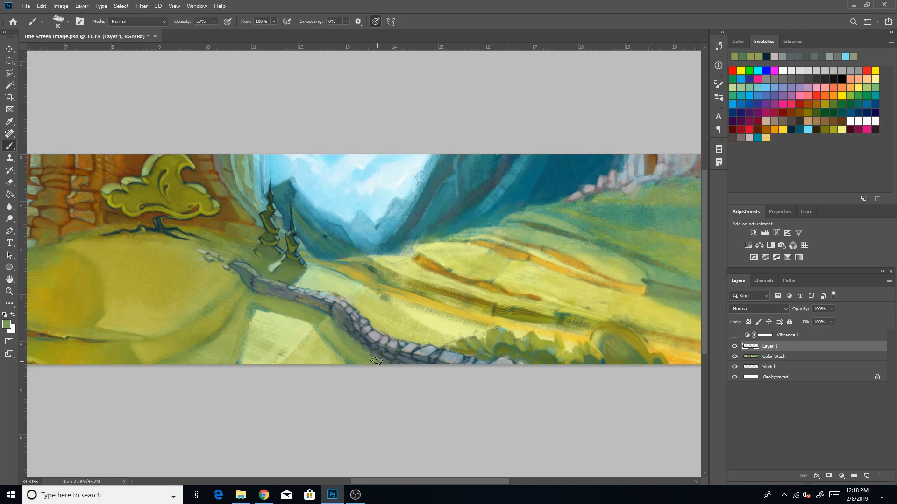
Blend the grass below the wall's middle bend with a sampled green at 23% brush opacity.
{"action": "left_click", "coordinate": [217, 22]}
{"action": "left_click_drag", "start_coordinate": [216, 31], "coordinate": [200, 31]}
{"action": "left_click", "coordinate": [317, 337], "text": "alt"}
{"action": "left_click_drag", "start_coordinate": [323, 311], "coordinate": [299, 298]}
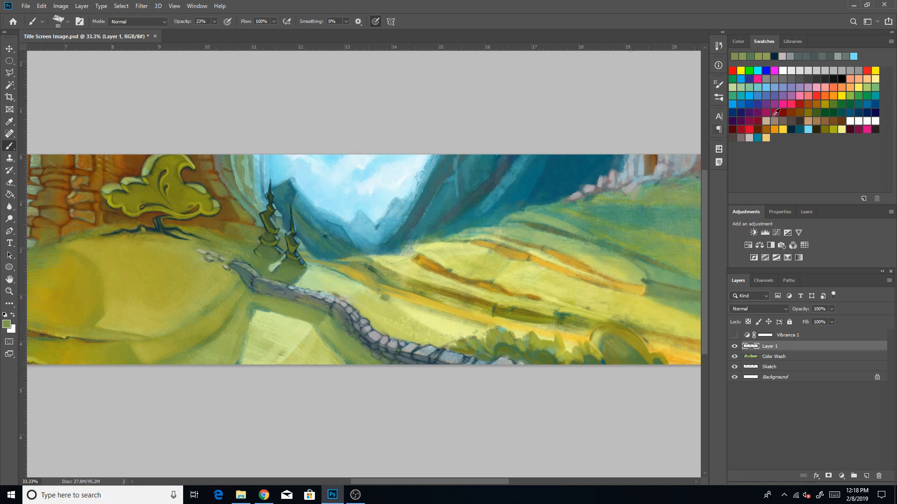
Draw fine dark navy lines between the wall's stones with a size 15 brush.
{"action": "left_click", "coordinate": [792, 127]}
{"action": "key", "text": "bracketleft"}
{"action": "key", "text": "bracketleft"}
{"action": "key", "text": "bracketleft"}
{"action": "key", "text": "bracketleft"}
{"action": "key", "text": "bracketleft"}
{"action": "key", "text": "bracketleft"}
{"action": "key", "text": "bracketleft"}
{"action": "key", "text": "bracketleft"}
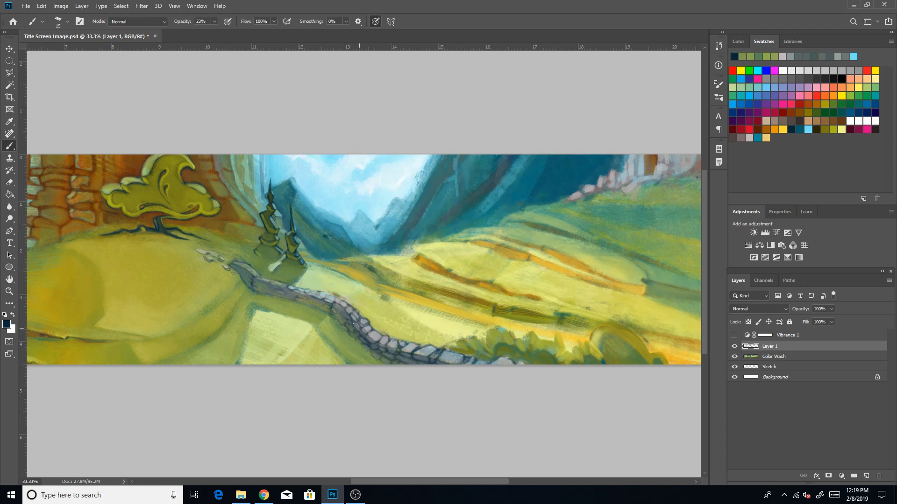
Touch up the stones at the wall's bend with a sampled light grey and a size 15 brush.
{"action": "key", "text": "bracketright"}
{"action": "key", "text": "bracketright"}
{"action": "left_click", "coordinate": [366, 329], "text": "alt"}
{"action": "key", "text": "bracketleft"}
{"action": "key", "text": "bracketleft"}
{"action": "key", "text": "bracketleft"}
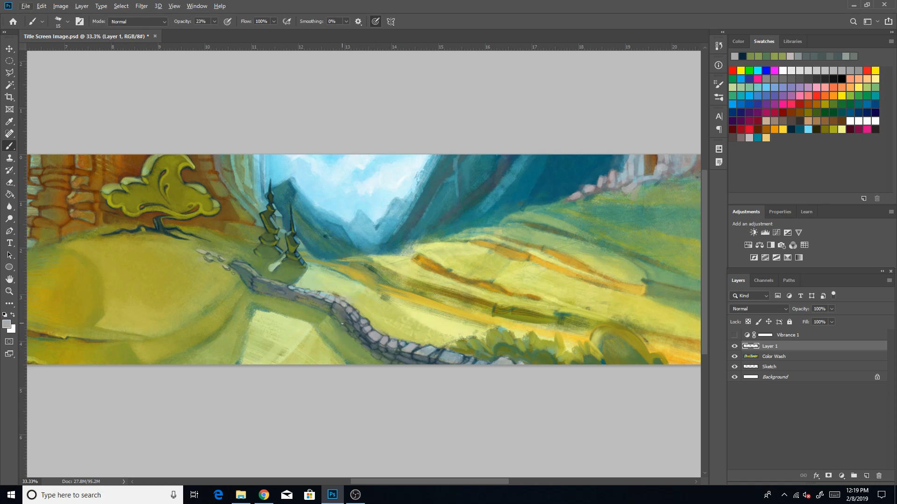
Shade the stones along the wall's lower stretch with dark navy at 23% opacity, enlarging the brush to size 35.
{"action": "left_click", "coordinate": [791, 129]}
{"action": "mouse_move", "coordinate": [457, 320]}
{"action": "left_mouse_down"}
{"action": "mouse_move", "coordinate": [378, 279]}
{"action": "mouse_move", "coordinate": [372, 328]}
{"action": "left_mouse_up"}
{"action": "key", "text": "bracketright"}
{"action": "key", "text": "bracketright"}
{"action": "key", "text": "bracketright"}
{"action": "key", "text": "bracketright"}
{"action": "key", "text": "bracketright"}
{"action": "key", "text": "bracketleft"}
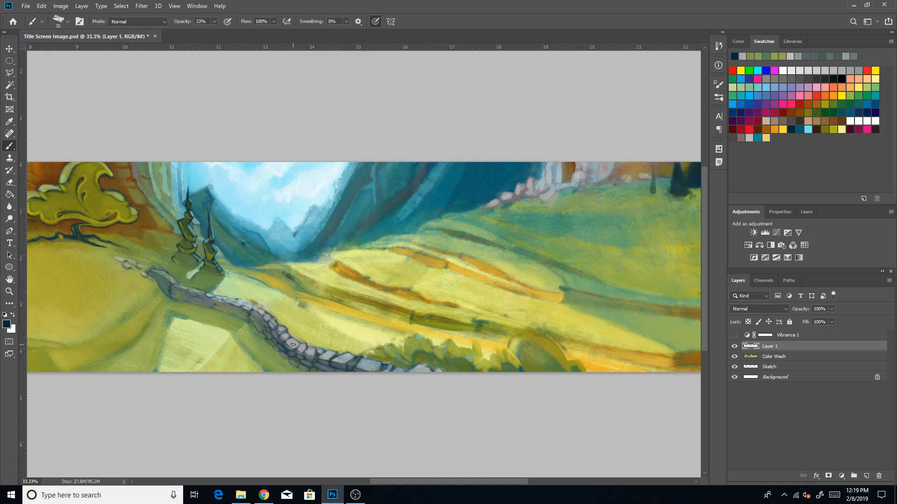
Examine how the stone wall reads within the whole illustration.
{"action": "left_click", "coordinate": [9, 291]}
{"action": "left_click", "coordinate": [70, 21]}
{"action": "left_click", "coordinate": [347, 286]}
{"action": "left_click", "coordinate": [348, 285]}
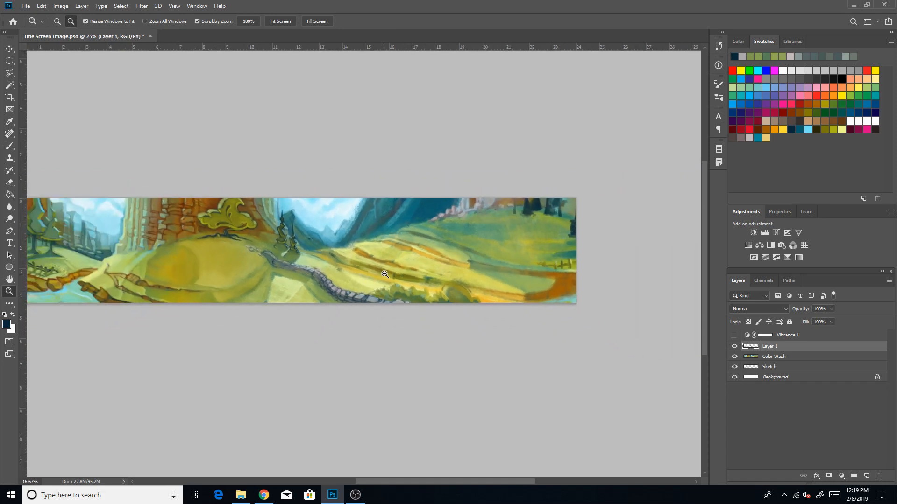
{"action": "left_click", "coordinate": [434, 258]}
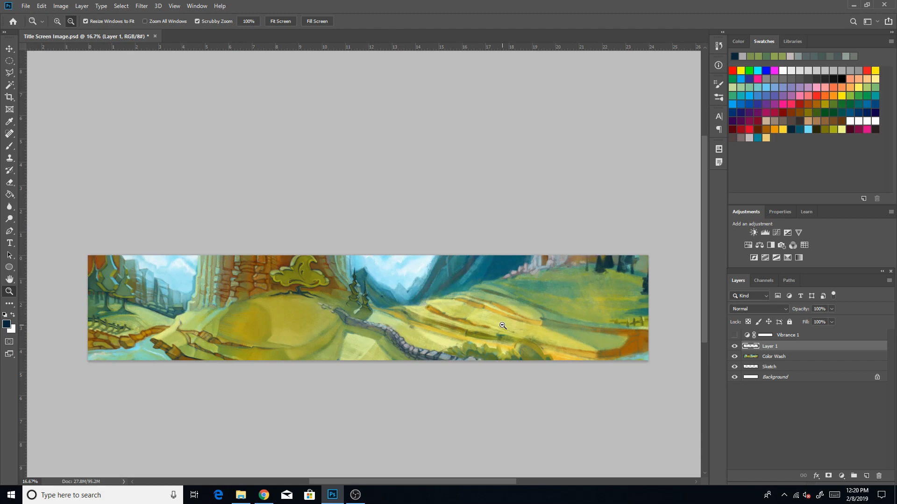
{"action": "left_click", "coordinate": [57, 22]}
{"action": "left_click", "coordinate": [437, 325]}
{"action": "left_click", "coordinate": [437, 325]}
{"action": "left_click_drag", "start_coordinate": [396, 341], "coordinate": [336, 314]}
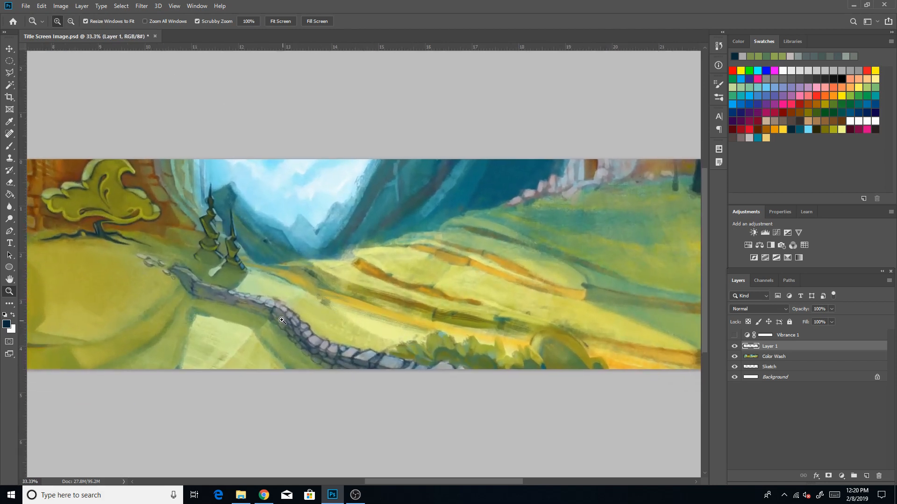
Blend the stones below the wall's bend with a sampled dark grey and a size 50 brush.
{"action": "left_click", "coordinate": [10, 146]}
{"action": "left_click", "coordinate": [295, 339], "text": "alt"}
{"action": "key", "text": "bracketright"}
{"action": "key", "text": "bracketright"}
{"action": "key", "text": "bracketright"}
{"action": "left_click_drag", "start_coordinate": [284, 316], "coordinate": [312, 356]}
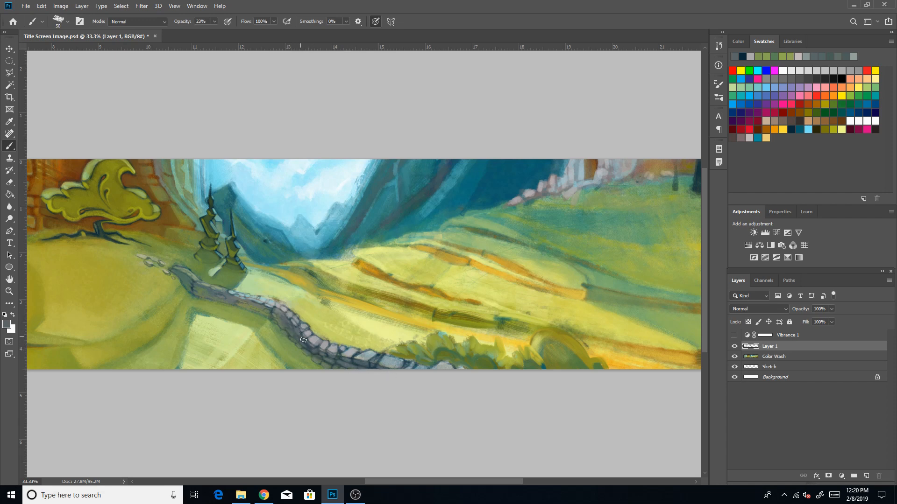
Clean up the grass edge beneath the wall's bend with sampled greens, using brush sizes 35 and 30.
{"action": "key", "text": "alt"}
{"action": "left_click", "coordinate": [280, 321], "text": "alt"}
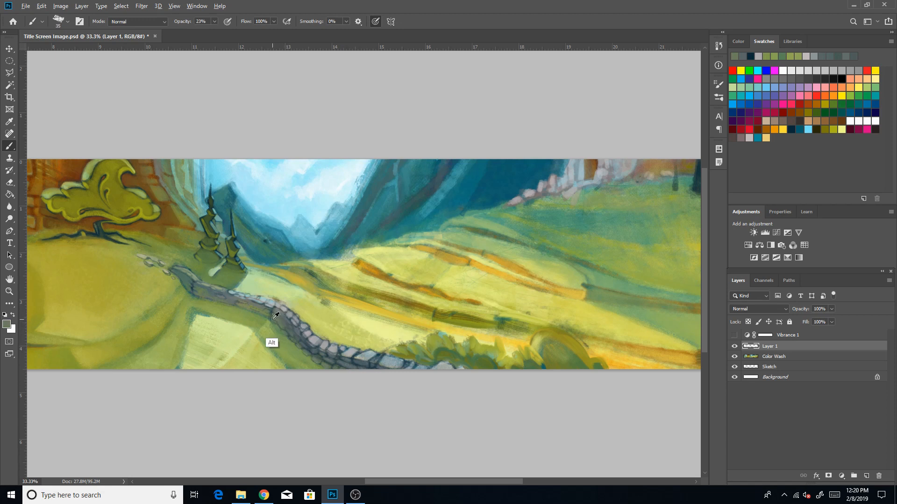
{"action": "left_click", "coordinate": [275, 317], "text": "alt"}
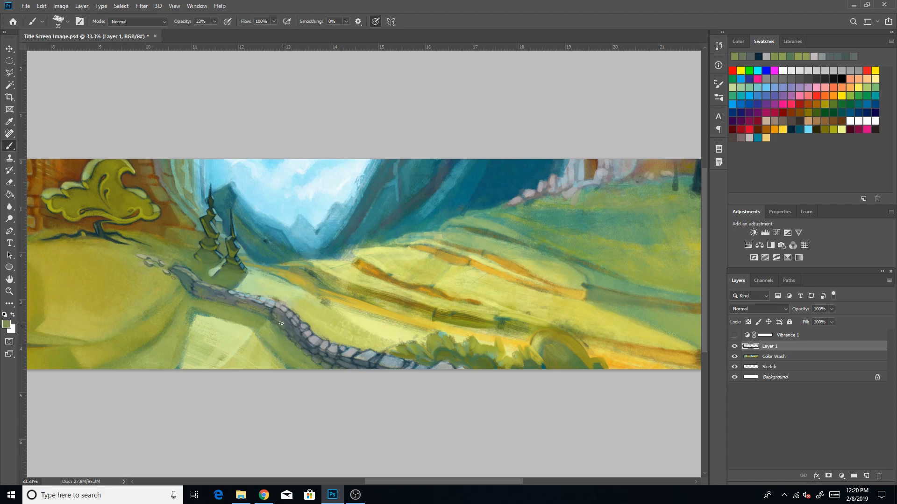
{"action": "key", "text": "bracketleft"}
{"action": "left_click", "coordinate": [268, 316], "text": "alt"}
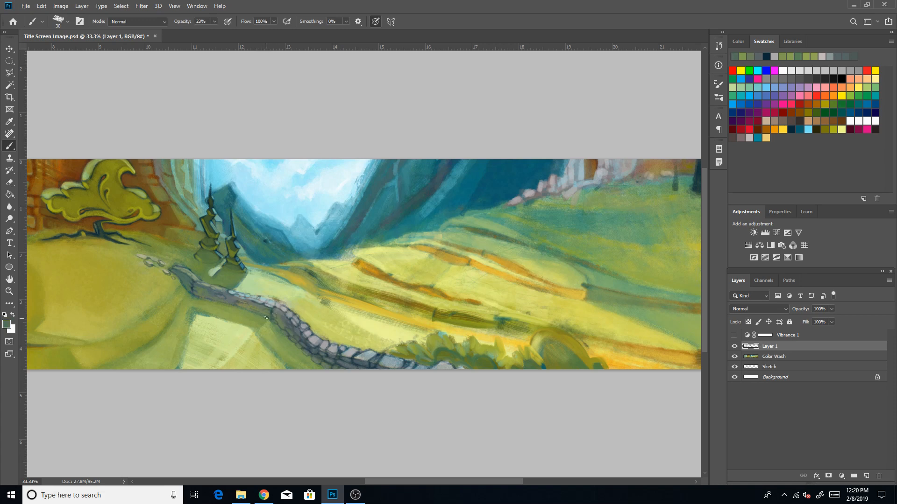
Touch up the wall's middle stretch before the bend with a sampled grey and a size 45 brush.
{"action": "key", "text": "bracketright"}
{"action": "key", "text": "bracketright"}
{"action": "key", "text": "bracketright"}
{"action": "key", "text": "bracketright"}
{"action": "key", "text": "bracketleft"}
{"action": "key", "text": "bracketleft"}
{"action": "key", "text": "bracketleft"}
{"action": "key", "text": "bracketleft"}
{"action": "key", "text": "bracketleft"}
{"action": "left_click", "coordinate": [229, 299], "text": "alt"}
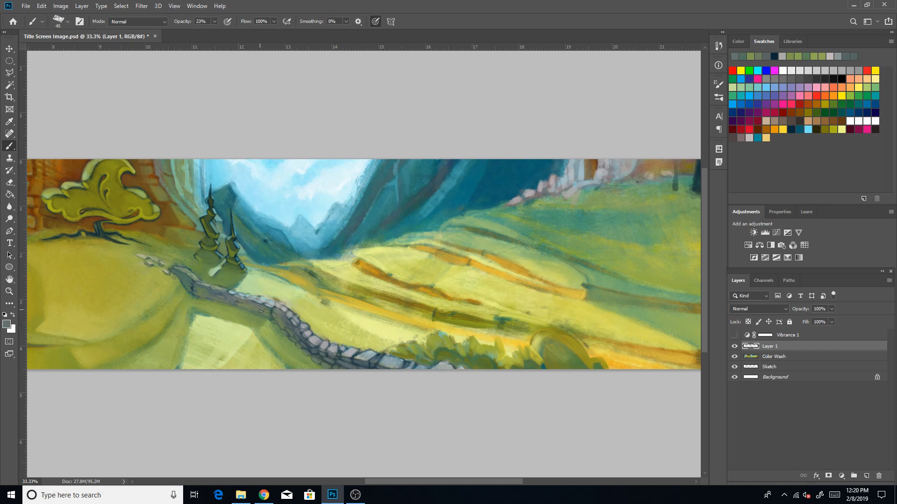
Examine the overall panorama and the area around the wall's lower end and bushes.
{"action": "left_click", "coordinate": [9, 291]}
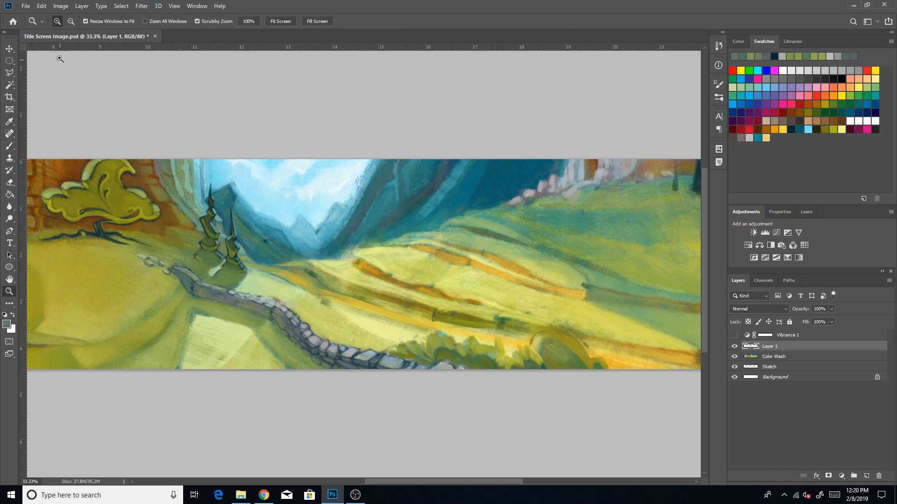
{"action": "left_click", "coordinate": [70, 21]}
{"action": "left_click", "coordinate": [398, 270]}
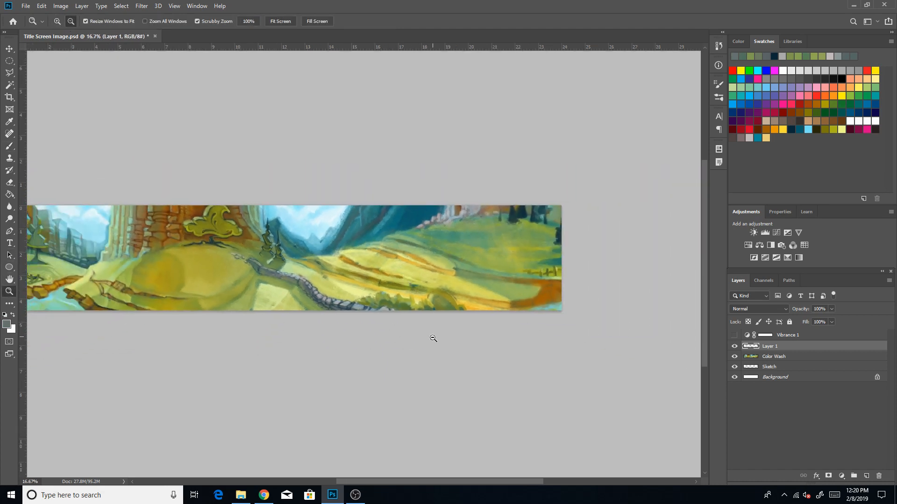
{"action": "left_click_drag", "start_coordinate": [450, 318], "coordinate": [326, 361]}
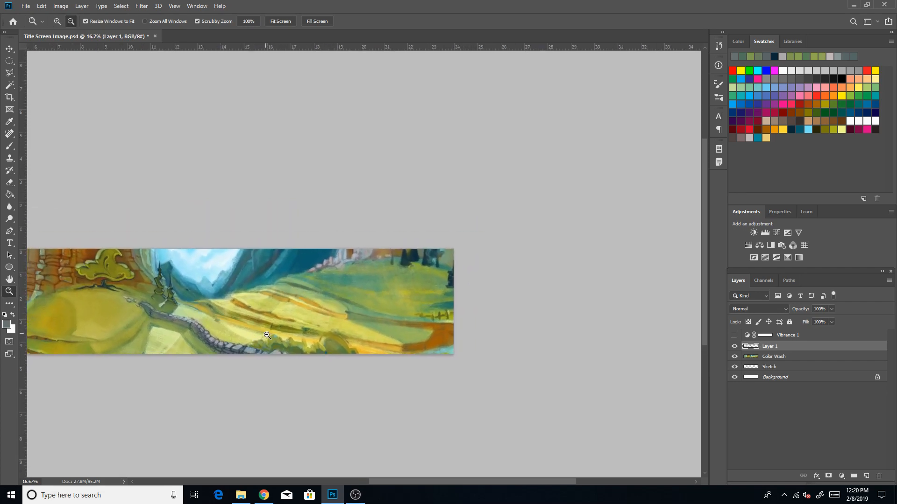
{"action": "left_click", "coordinate": [59, 22]}
{"action": "left_click_drag", "start_coordinate": [310, 318], "coordinate": [365, 300]}
{"action": "left_click", "coordinate": [314, 320]}
{"action": "left_click", "coordinate": [313, 321]}
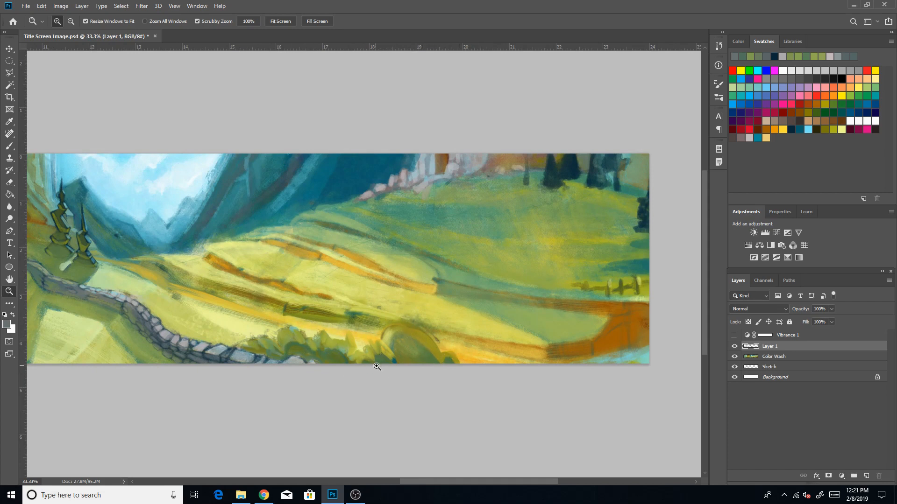
Outline the bushes at the wall's lower end in dark navy with a size 35 brush at 79% opacity.
{"action": "left_click", "coordinate": [792, 129]}
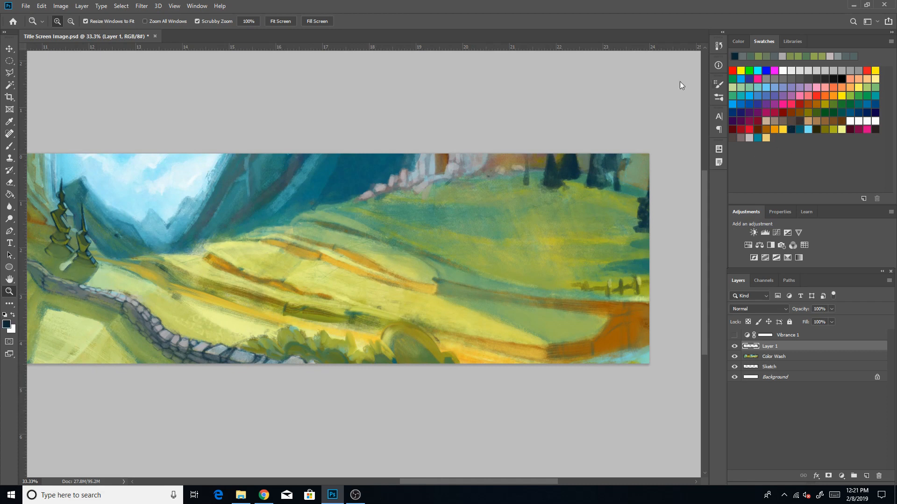
{"action": "left_click", "coordinate": [10, 147]}
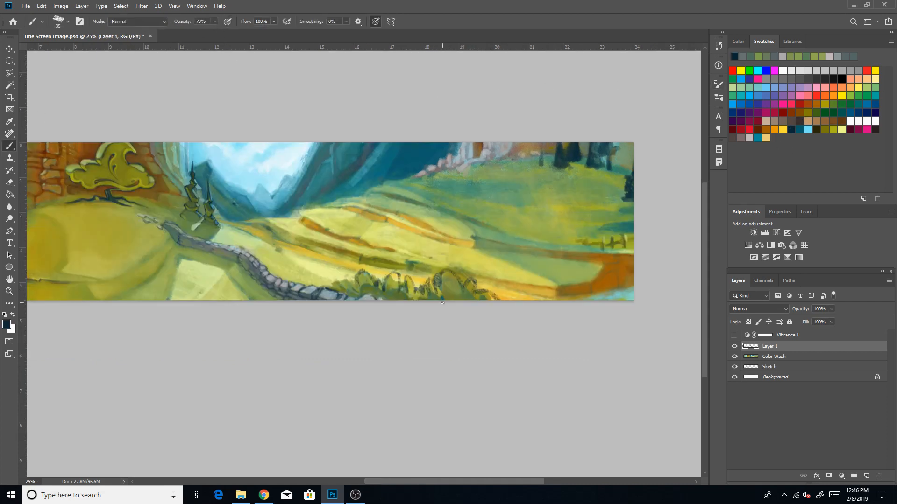
{"action": "mouse_move", "coordinate": [460, 272]}
{"action": "left_mouse_down"}
{"action": "mouse_move", "coordinate": [453, 310]}
{"action": "mouse_move", "coordinate": [458, 265]}
{"action": "mouse_move", "coordinate": [473, 296]}
{"action": "mouse_move", "coordinate": [486, 289]}
{"action": "mouse_move", "coordinate": [479, 290]}
{"action": "mouse_move", "coordinate": [500, 301]}
{"action": "mouse_move", "coordinate": [479, 300]}
{"action": "mouse_move", "coordinate": [460, 278]}
{"action": "mouse_move", "coordinate": [439, 294]}
{"action": "mouse_move", "coordinate": [438, 267]}
{"action": "mouse_move", "coordinate": [434, 278]}
{"action": "mouse_move", "coordinate": [465, 291]}
{"action": "mouse_move", "coordinate": [465, 280]}
{"action": "mouse_move", "coordinate": [424, 298]}
{"action": "left_mouse_up"}
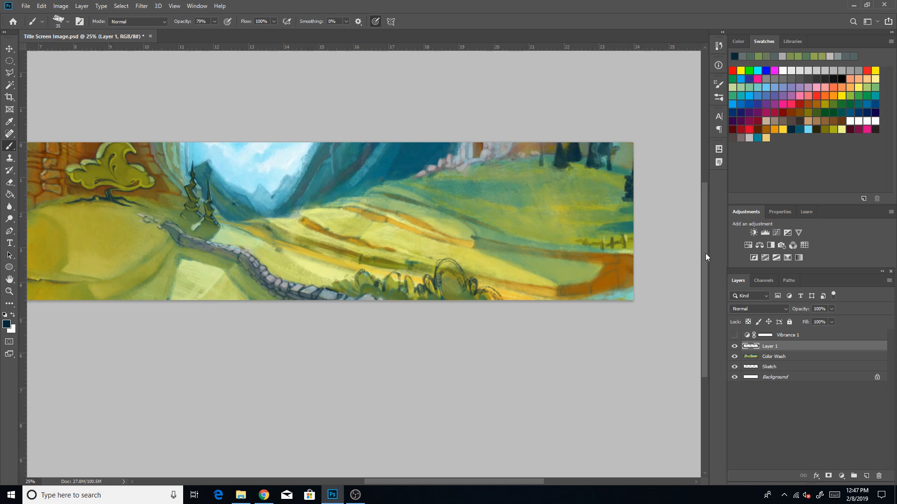
Fill the large round bush and its immediate surroundings with dark navy using an enlarged brush.
{"action": "scroll", "coordinate": [707, 254], "scroll_direction": "down", "scroll_amount": 1}
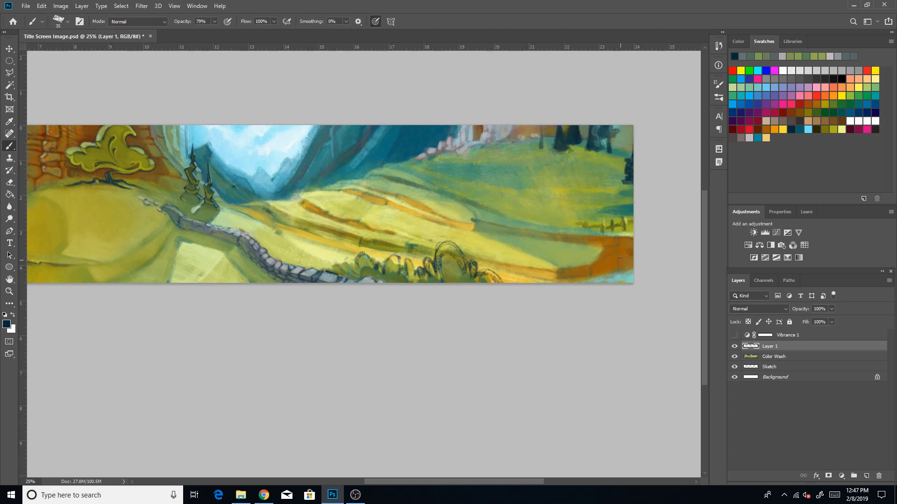
{"action": "mouse_move", "coordinate": [529, 482]}
{"action": "left_mouse_down"}
{"action": "mouse_move", "coordinate": [420, 481]}
{"action": "mouse_move", "coordinate": [550, 481]}
{"action": "left_mouse_up"}
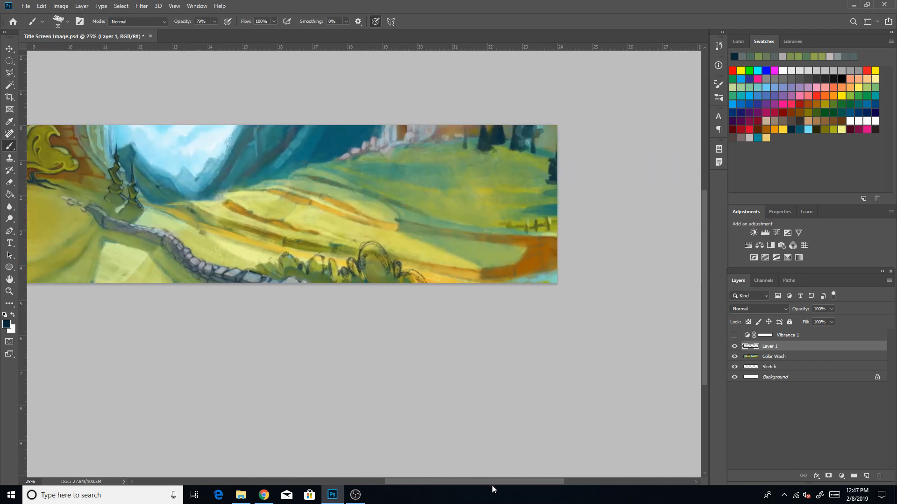
{"action": "mouse_move", "coordinate": [444, 482]}
{"action": "left_mouse_down"}
{"action": "mouse_move", "coordinate": [340, 468]}
{"action": "mouse_move", "coordinate": [319, 439]}
{"action": "left_mouse_up"}
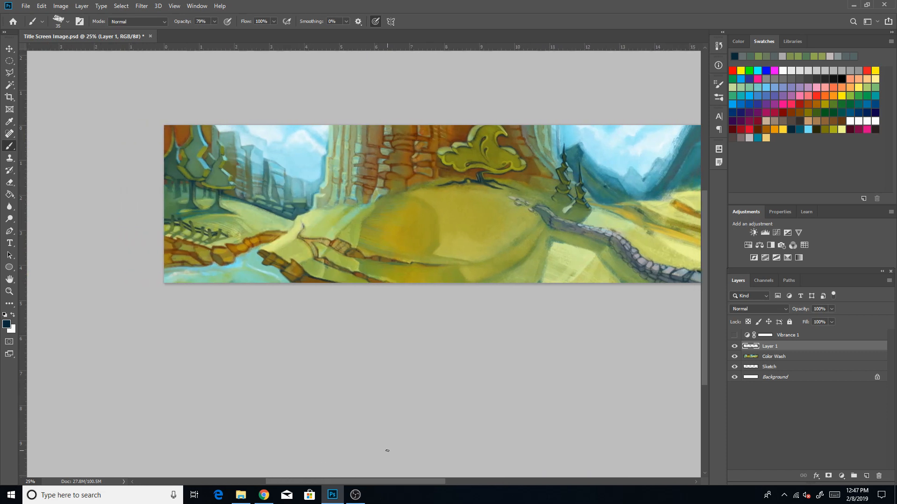
{"action": "left_click_drag", "start_coordinate": [417, 481], "coordinate": [522, 483]}
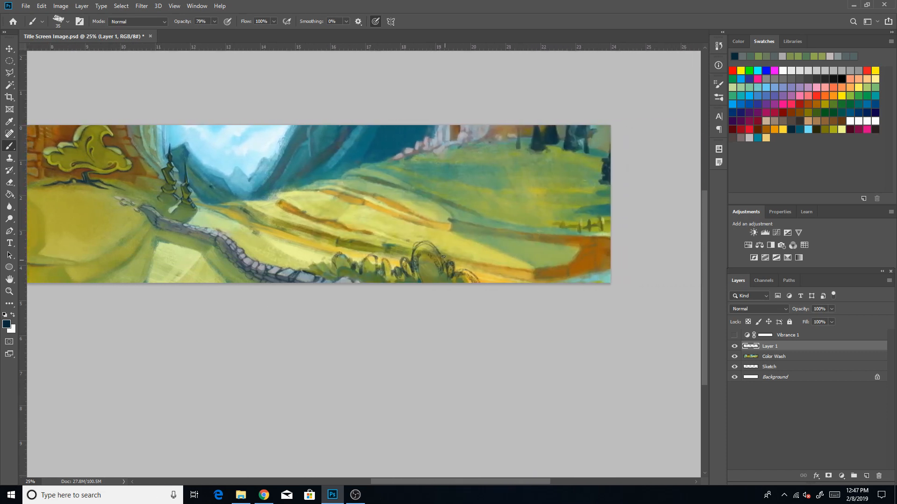
{"action": "key", "text": "bracketright"}
{"action": "key", "text": "bracketright"}
{"action": "key", "text": "bracketright"}
{"action": "key", "text": "bracketright"}
{"action": "key", "text": "bracketright"}
{"action": "key", "text": "bracketright"}
{"action": "key", "text": "bracketright"}
{"action": "key", "text": "bracketright"}
{"action": "key", "text": "bracketright"}
{"action": "key", "text": "bracketright"}
{"action": "left_click_drag", "start_coordinate": [422, 265], "coordinate": [427, 248]}
{"action": "mouse_move", "coordinate": [436, 276]}
{"action": "left_mouse_down"}
{"action": "mouse_move", "coordinate": [426, 252]}
{"action": "mouse_move", "coordinate": [416, 268]}
{"action": "mouse_move", "coordinate": [423, 244]}
{"action": "mouse_move", "coordinate": [413, 265]}
{"action": "mouse_move", "coordinate": [430, 247]}
{"action": "mouse_move", "coordinate": [416, 245]}
{"action": "mouse_move", "coordinate": [439, 271]}
{"action": "mouse_move", "coordinate": [450, 259]}
{"action": "mouse_move", "coordinate": [450, 272]}
{"action": "mouse_move", "coordinate": [437, 253]}
{"action": "mouse_move", "coordinate": [415, 276]}
{"action": "mouse_move", "coordinate": [409, 261]}
{"action": "mouse_move", "coordinate": [405, 285]}
{"action": "mouse_move", "coordinate": [400, 266]}
{"action": "left_mouse_up"}
Fill the low bushes to the right of the large bush with dark navy.
{"action": "key", "text": "bracketleft"}
{"action": "key", "text": "bracketleft"}
{"action": "key", "text": "bracketleft"}
{"action": "key", "text": "bracketleft"}
{"action": "key", "text": "bracketright"}
{"action": "key", "text": "bracketright"}
{"action": "key", "text": "bracketright"}
{"action": "key", "text": "bracketright"}
{"action": "key", "text": "bracketright"}
{"action": "key", "text": "bracketleft"}
{"action": "key", "text": "bracketleft"}
{"action": "mouse_move", "coordinate": [457, 280]}
{"action": "left_mouse_down"}
{"action": "mouse_move", "coordinate": [478, 279]}
{"action": "mouse_move", "coordinate": [469, 281]}
{"action": "left_mouse_up"}
Fill the small bushes just left of the large bush with dark navy.
{"action": "key", "text": "bracketright"}
{"action": "key", "text": "bracketright"}
{"action": "key", "text": "bracketright"}
{"action": "key", "text": "bracketright"}
{"action": "key", "text": "bracketright"}
{"action": "key", "text": "bracketleft"}
{"action": "key", "text": "bracketleft"}
{"action": "key", "text": "bracketleft"}
{"action": "key", "text": "bracketleft"}
{"action": "mouse_move", "coordinate": [387, 274]}
{"action": "left_mouse_down"}
{"action": "mouse_move", "coordinate": [368, 259]}
{"action": "mouse_move", "coordinate": [362, 268]}
{"action": "mouse_move", "coordinate": [375, 261]}
{"action": "mouse_move", "coordinate": [383, 281]}
{"action": "mouse_move", "coordinate": [380, 263]}
{"action": "left_mouse_up"}
Extend the dark navy bush shapes leftward to meet the end of the stone wall.
{"action": "key", "text": "]"}
{"action": "key", "text": "]"}
{"action": "key", "text": "]"}
{"action": "key", "text": "]"}
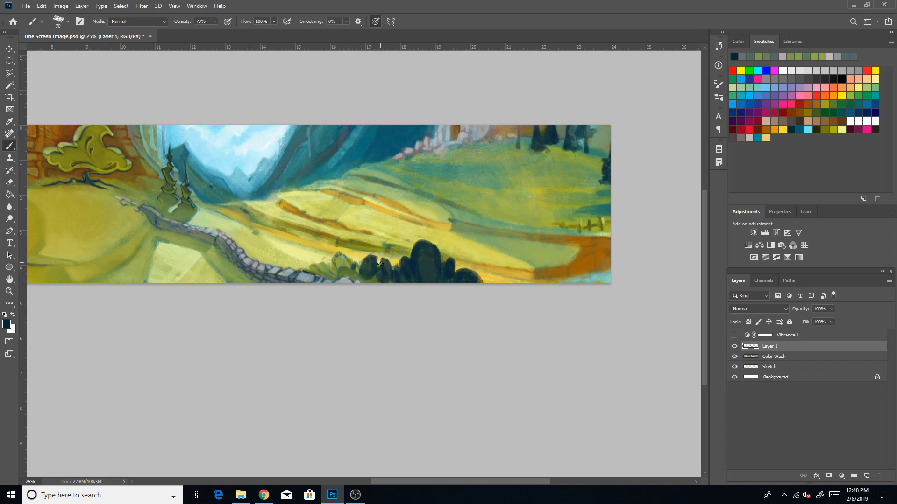
{"action": "key", "text": "bracketright"}
{"action": "key", "text": "bracketright"}
{"action": "mouse_move", "coordinate": [358, 275]}
{"action": "left_mouse_down"}
{"action": "mouse_move", "coordinate": [376, 282]}
{"action": "mouse_move", "coordinate": [377, 271]}
{"action": "mouse_move", "coordinate": [354, 261]}
{"action": "mouse_move", "coordinate": [347, 273]}
{"action": "mouse_move", "coordinate": [342, 255]}
{"action": "mouse_move", "coordinate": [311, 266]}
{"action": "left_mouse_up"}
{"action": "key", "text": "bracketright"}
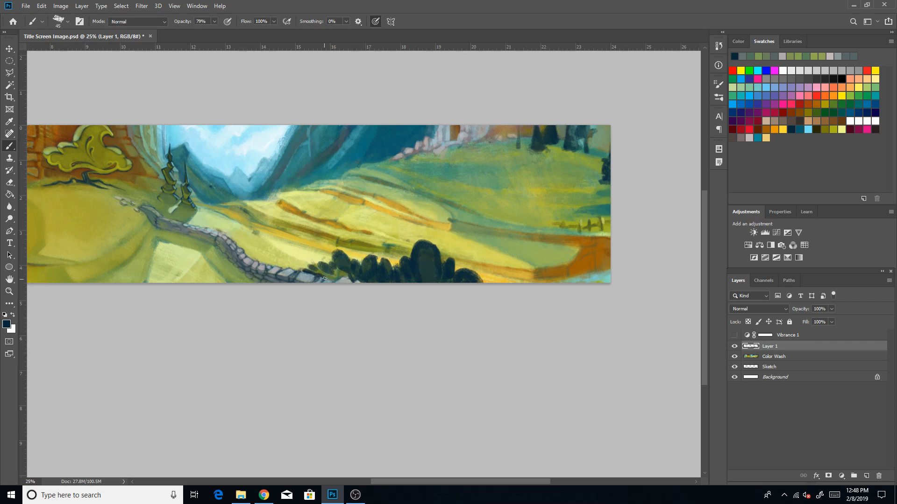
Dab small dark navy leaf shapes around the outer edges of the bushes with a brush of size 30 to 35.
{"action": "mouse_move", "coordinate": [321, 271]}
{"action": "left_mouse_down"}
{"action": "mouse_move", "coordinate": [355, 273]}
{"action": "mouse_move", "coordinate": [344, 261]}
{"action": "left_mouse_up"}
{"action": "key", "text": "bracketleft"}
{"action": "key", "text": "bracketleft"}
{"action": "key", "text": "bracketleft"}
{"action": "key", "text": "bracketleft"}
{"action": "key", "text": "bracketleft"}
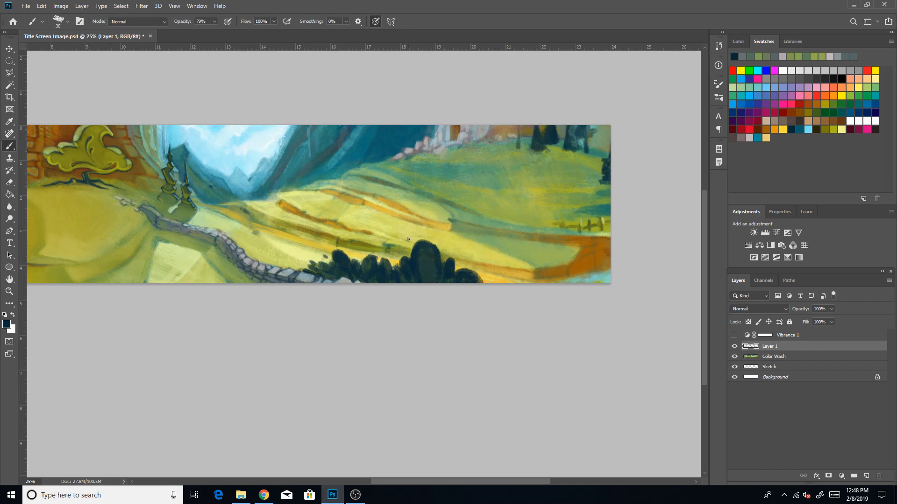
{"action": "left_click_drag", "start_coordinate": [490, 310], "coordinate": [560, 321]}
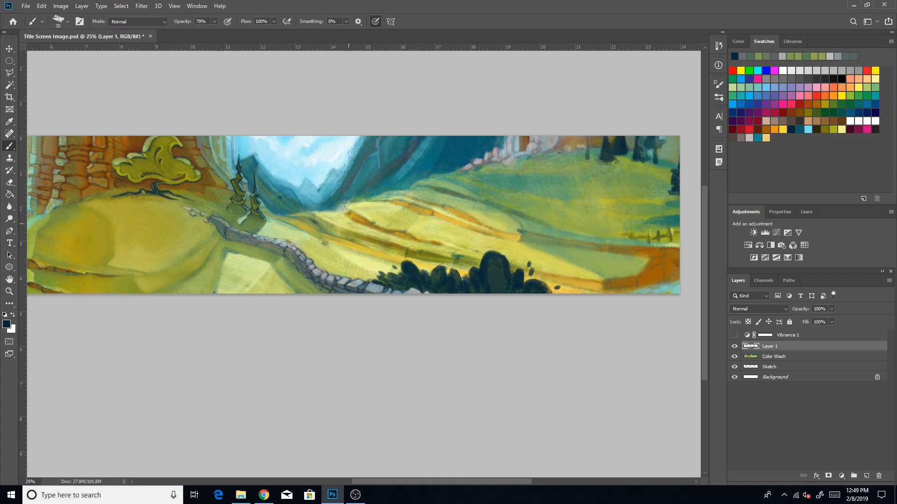
Solidify the interior of the right-hand bushes with dark navy, enlarging the brush to size 100.
{"action": "key", "text": "bracketright"}
{"action": "key", "text": "bracketright"}
{"action": "key", "text": "bracketright"}
{"action": "key", "text": "bracketright"}
{"action": "key", "text": "bracketright"}
{"action": "key", "text": "bracketright"}
{"action": "key", "text": "bracketleft"}
{"action": "key", "text": "bracketleft"}
{"action": "key", "text": "bracketleft"}
{"action": "key", "text": "bracketright"}
{"action": "key", "text": "bracketright"}
{"action": "key", "text": "bracketright"}
{"action": "key", "text": "bracketright"}
{"action": "key", "text": "bracketright"}
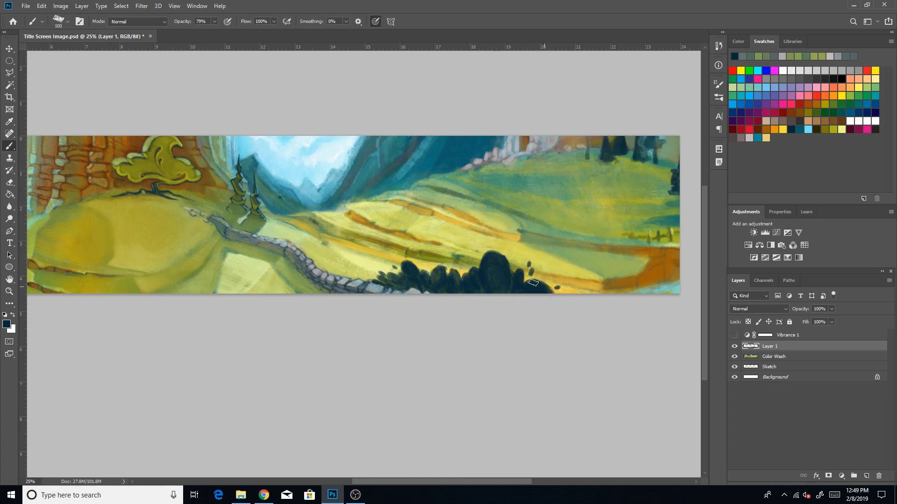
Darken the body of the large round bush with dark navy and a size 70 brush.
{"action": "left_click", "coordinate": [9, 291]}
{"action": "left_click", "coordinate": [71, 21]}
{"action": "left_click", "coordinate": [460, 247]}
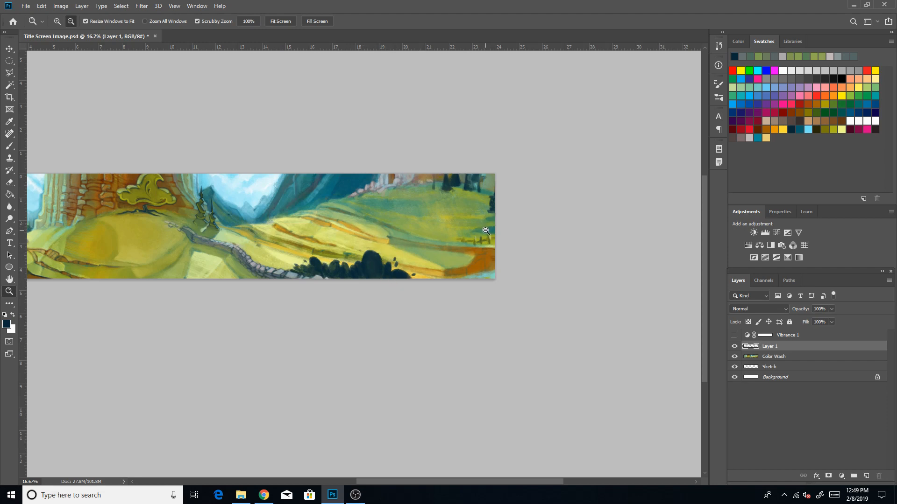
{"action": "left_click", "coordinate": [57, 21]}
{"action": "left_click", "coordinate": [429, 222]}
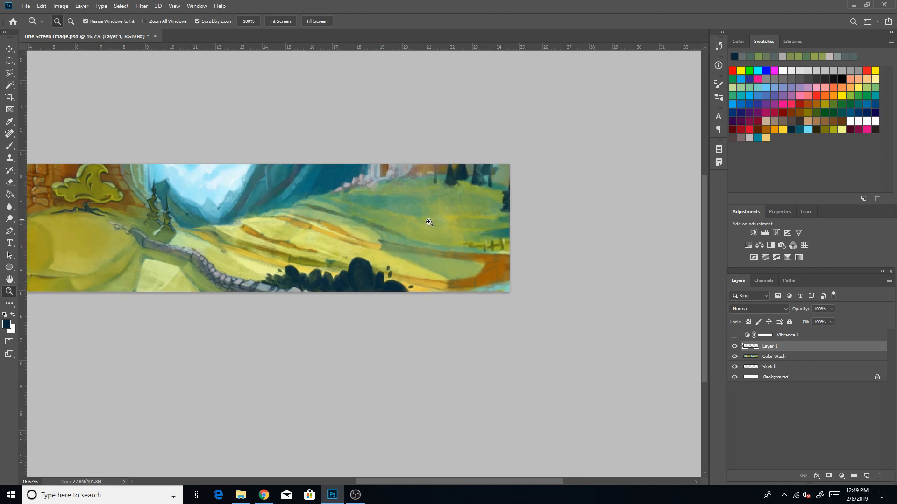
{"action": "left_click", "coordinate": [9, 146]}
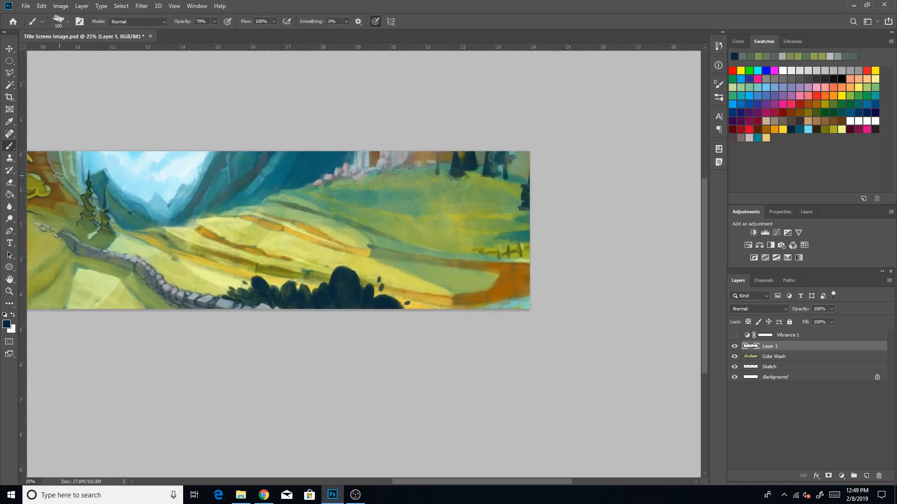
{"action": "key", "text": "bracketleft"}
{"action": "key", "text": "bracketleft"}
{"action": "key", "text": "bracketleft"}
{"action": "mouse_move", "coordinate": [322, 273]}
{"action": "left_mouse_down"}
{"action": "mouse_move", "coordinate": [330, 295]}
{"action": "mouse_move", "coordinate": [347, 280]}
{"action": "mouse_move", "coordinate": [339, 294]}
{"action": "mouse_move", "coordinate": [361, 287]}
{"action": "mouse_move", "coordinate": [355, 279]}
{"action": "mouse_move", "coordinate": [331, 284]}
{"action": "left_mouse_up"}
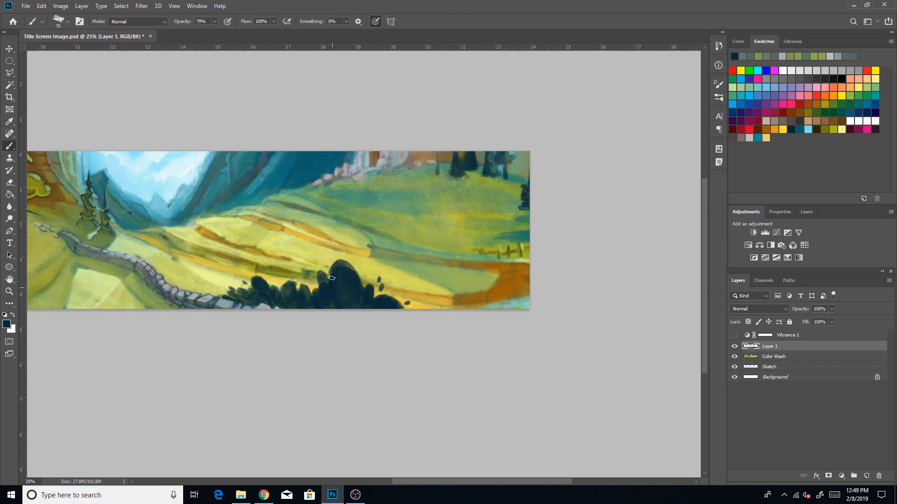
Close the gaps between the bushes and round out the large bush's right side with dark navy.
{"action": "key", "text": "bracketright"}
{"action": "key", "text": "bracketright"}
{"action": "key", "text": "bracketright"}
{"action": "key", "text": "bracketright"}
{"action": "key", "text": "bracketleft"}
{"action": "key", "text": "bracketleft"}
{"action": "key", "text": "bracketleft"}
{"action": "key", "text": "bracketleft"}
{"action": "key", "text": "bracketleft"}
{"action": "key", "text": "bracketleft"}
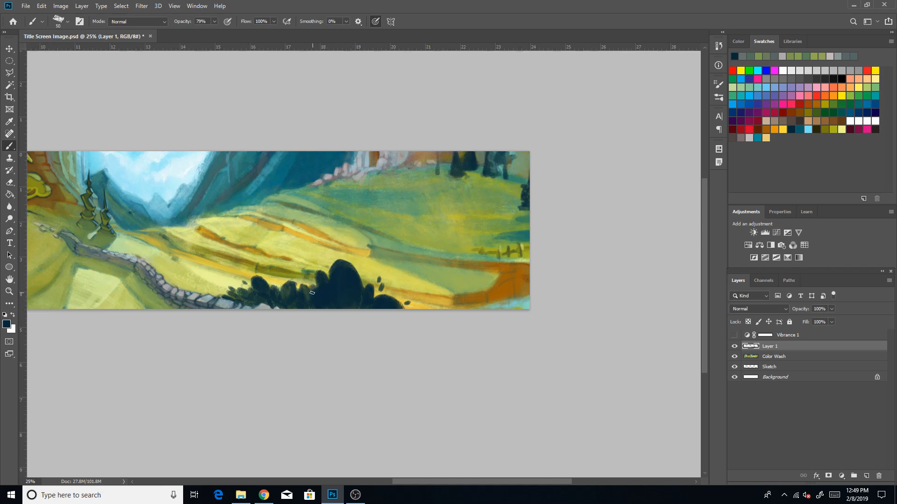
{"action": "key", "text": "bracketright"}
{"action": "mouse_move", "coordinate": [355, 267]}
{"action": "left_mouse_down"}
{"action": "mouse_move", "coordinate": [333, 273]}
{"action": "mouse_move", "coordinate": [360, 277]}
{"action": "mouse_move", "coordinate": [352, 264]}
{"action": "mouse_move", "coordinate": [364, 305]}
{"action": "mouse_move", "coordinate": [340, 260]}
{"action": "mouse_move", "coordinate": [362, 295]}
{"action": "mouse_move", "coordinate": [349, 262]}
{"action": "mouse_move", "coordinate": [361, 278]}
{"action": "mouse_move", "coordinate": [343, 261]}
{"action": "mouse_move", "coordinate": [376, 289]}
{"action": "left_mouse_up"}
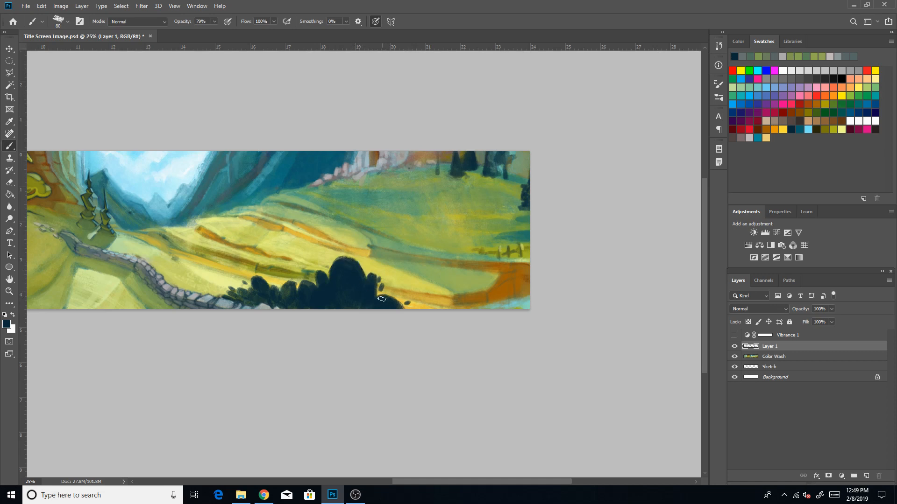
Undo the last stroke and repaint the lower right and left bushes with dark navy.
{"action": "key", "text": "ctrl"}
{"action": "key", "text": "ctrl+z"}
{"action": "mouse_move", "coordinate": [386, 303]}
{"action": "left_mouse_down"}
{"action": "mouse_move", "coordinate": [382, 294]}
{"action": "mouse_move", "coordinate": [396, 303]}
{"action": "left_mouse_up"}
{"action": "mouse_move", "coordinate": [277, 296]}
{"action": "left_mouse_down"}
{"action": "mouse_move", "coordinate": [271, 284]}
{"action": "mouse_move", "coordinate": [253, 296]}
{"action": "left_mouse_up"}
{"action": "key", "text": "["}
{"action": "key", "text": "["}
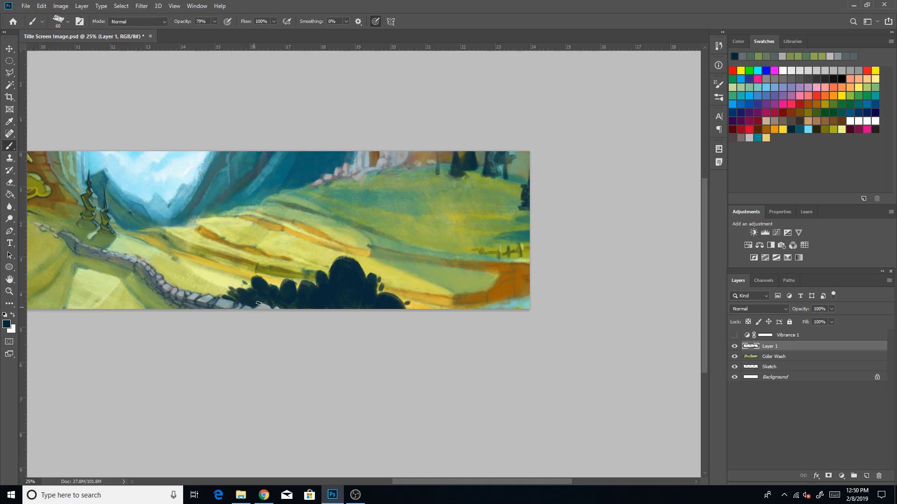
Glaze the bushes with a dark teal swatch at 30% opacity and brush size 100.
{"action": "key", "text": "bracketright"}
{"action": "key", "text": "bracketright"}
{"action": "key", "text": "bracketright"}
{"action": "key", "text": "bracketright"}
{"action": "left_click", "coordinate": [800, 129]}
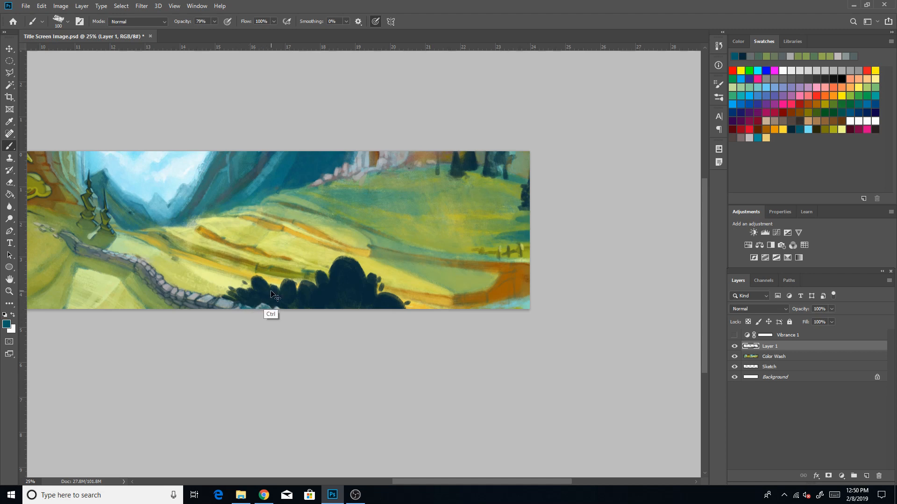
{"action": "left_click", "coordinate": [211, 21]}
{"action": "left_click", "coordinate": [242, 2]}
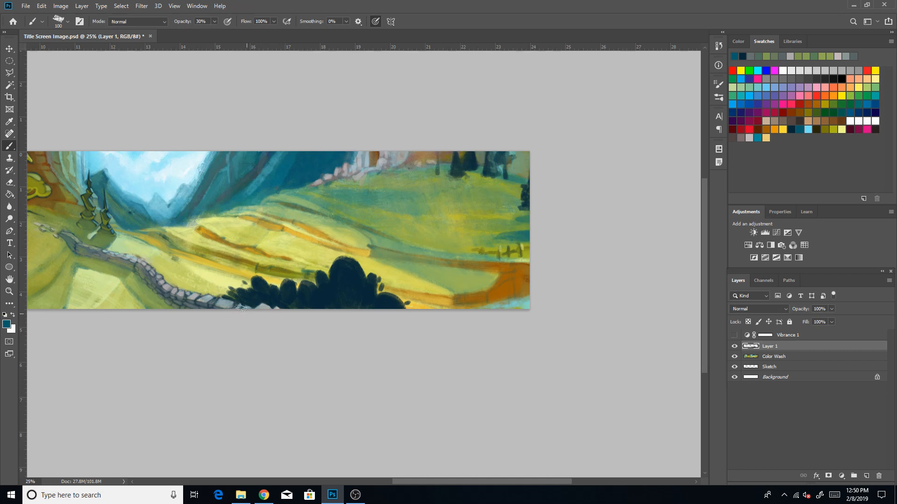
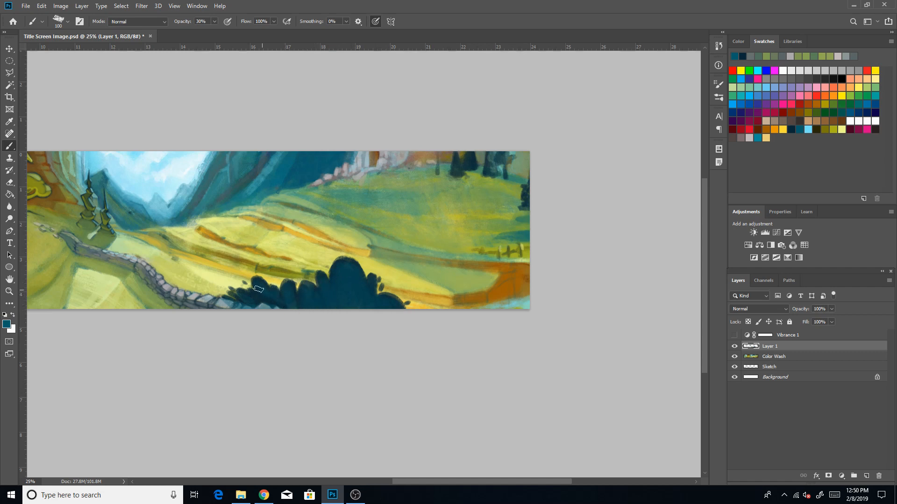
Spread the dark teal glaze over the bushes' lower edge, varying the brush up to size 250.
{"action": "key", "text": "bracketleft"}
{"action": "key", "text": "bracketleft"}
{"action": "key", "text": "bracketleft"}
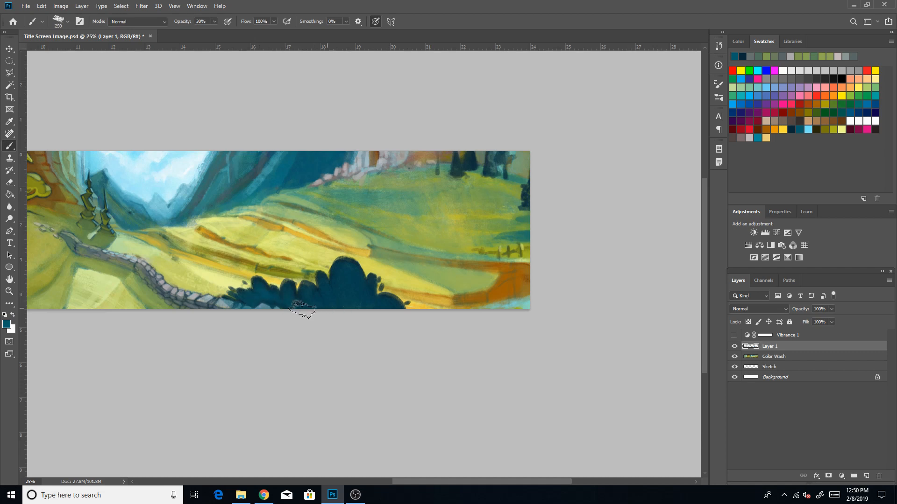
{"action": "key", "text": "bracketright"}
{"action": "key", "text": "bracketright"}
{"action": "key", "text": "bracketright"}
{"action": "key", "text": "bracketright"}
{"action": "key", "text": "bracketright"}
{"action": "key", "text": "bracketright"}
{"action": "key", "text": "bracketleft"}
{"action": "key", "text": "bracketleft"}
{"action": "key", "text": "bracketleft"}
{"action": "key", "text": "bracketleft"}
{"action": "key", "text": "bracketleft"}
Add light grey stones to the wall's lower end beside the bushes with a size 40 brush.
{"action": "left_click", "coordinate": [750, 138]}
{"action": "key", "text": "bracketleft"}
{"action": "key", "text": "bracketleft"}
{"action": "key", "text": "bracketleft"}
{"action": "key", "text": "bracketleft"}
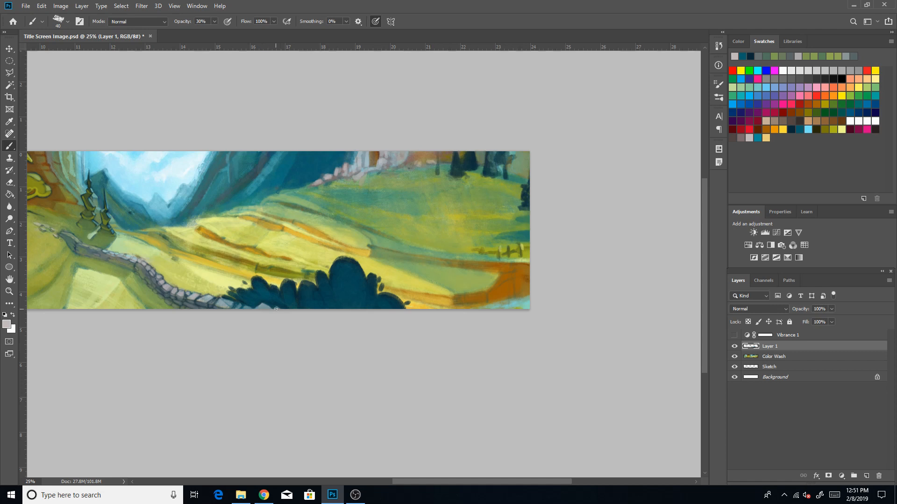
Shade the last wall stones with a dark navy swatch and a blue-grey sampled from the stones.
{"action": "left_click", "coordinate": [791, 129]}
{"action": "key", "text": "bracketleft"}
{"action": "key", "text": "bracketleft"}
{"action": "left_click", "coordinate": [257, 303], "text": "alt"}
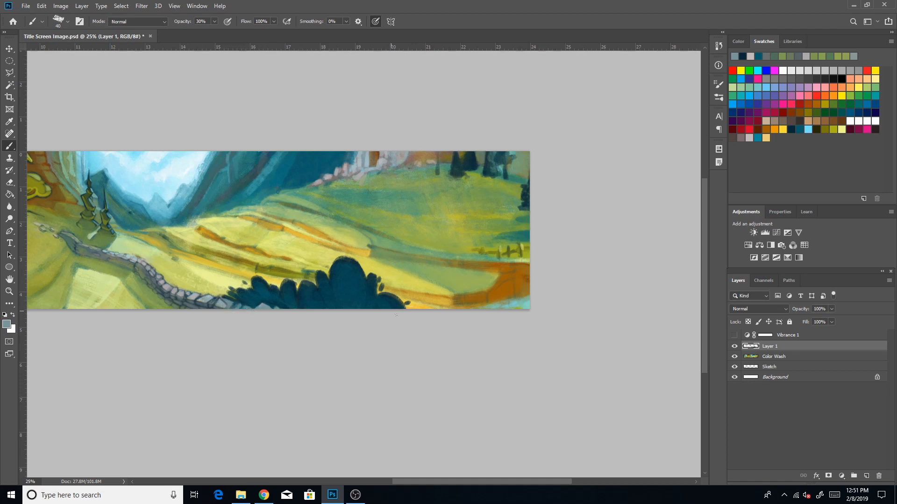
Sample the bush's dark teal and rework the bushes with the brush enlarged to size 125.
{"action": "left_click", "coordinate": [254, 293], "text": "alt"}
{"action": "key", "text": "bracketright"}
{"action": "key", "text": "bracketright"}
{"action": "key", "text": "bracketright"}
{"action": "key", "text": "bracketright"}
{"action": "key", "text": "bracketright"}
{"action": "key", "text": "bracketright"}
{"action": "key", "text": "bracketright"}
{"action": "key", "text": "bracketright"}
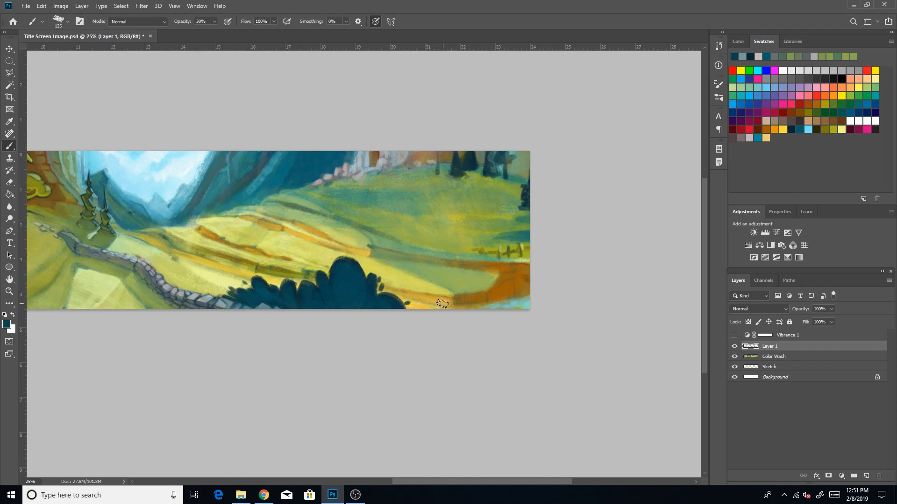
Tint the leftmost bush with a pale yellow swatch at brush size 60.
{"action": "key", "text": "bracketleft"}
{"action": "key", "text": "bracketleft"}
{"action": "left_click", "coordinate": [842, 130]}
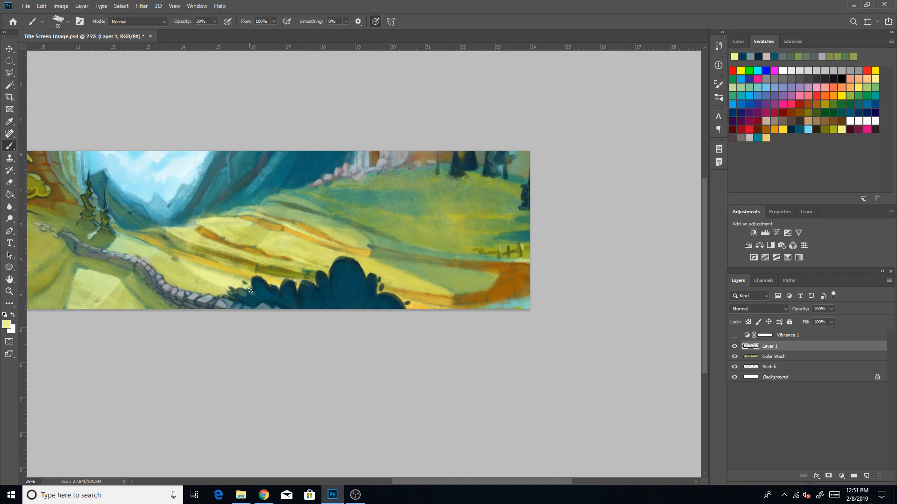
{"action": "left_click_drag", "start_coordinate": [259, 279], "coordinate": [263, 288]}
Glaze the leftmost bushes with an olive swatch at brush size 80.
{"action": "key", "text": "bracketright"}
{"action": "key", "text": "bracketright"}
{"action": "key", "text": "bracketright"}
{"action": "key", "text": "bracketright"}
{"action": "left_click", "coordinate": [834, 129]}
{"action": "left_click_drag", "start_coordinate": [238, 297], "coordinate": [249, 300]}
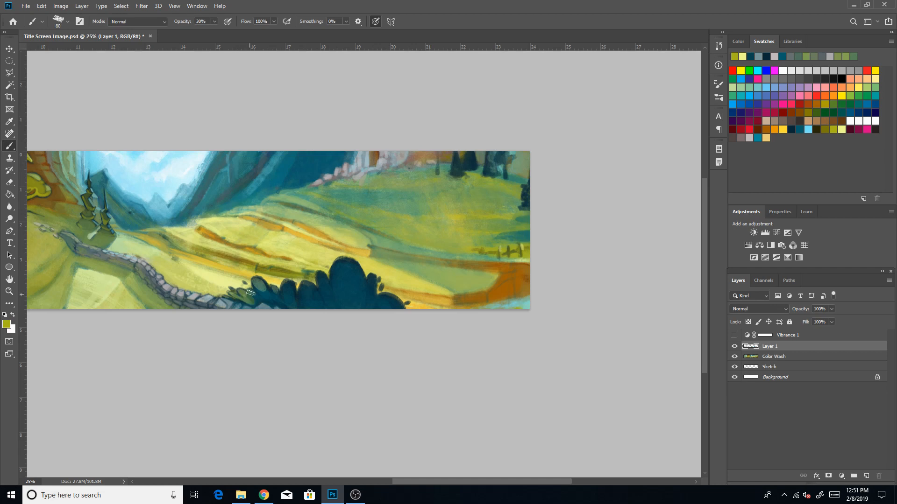
{"action": "left_click_drag", "start_coordinate": [259, 289], "coordinate": [272, 303]}
{"action": "key", "text": "]"}
Carry the olive glaze across the middle bushes and up into the large round bush.
{"action": "mouse_move", "coordinate": [279, 298]}
{"action": "left_mouse_down"}
{"action": "mouse_move", "coordinate": [274, 291]}
{"action": "mouse_move", "coordinate": [309, 299]}
{"action": "mouse_move", "coordinate": [299, 306]}
{"action": "mouse_move", "coordinate": [321, 300]}
{"action": "mouse_move", "coordinate": [322, 277]}
{"action": "mouse_move", "coordinate": [335, 313]}
{"action": "mouse_move", "coordinate": [335, 278]}
{"action": "mouse_move", "coordinate": [348, 265]}
{"action": "mouse_move", "coordinate": [360, 297]}
{"action": "mouse_move", "coordinate": [343, 268]}
{"action": "mouse_move", "coordinate": [335, 303]}
{"action": "mouse_move", "coordinate": [371, 293]}
{"action": "mouse_move", "coordinate": [370, 278]}
{"action": "left_mouse_up"}
{"action": "key", "text": "bracketright"}
{"action": "key", "text": "bracketright"}
{"action": "key", "text": "bracketleft"}
{"action": "key", "text": "bracketleft"}
{"action": "key", "text": "bracketleft"}
{"action": "key", "text": "bracketleft"}
{"action": "mouse_move", "coordinate": [346, 285]}
{"action": "left_mouse_down"}
{"action": "mouse_move", "coordinate": [343, 306]}
{"action": "mouse_move", "coordinate": [339, 285]}
{"action": "mouse_move", "coordinate": [353, 266]}
{"action": "mouse_move", "coordinate": [336, 277]}
{"action": "left_mouse_up"}
Strengthen the olive on the bush bodies at brush size 70, keeping their dark outlines.
{"action": "key", "text": "bracketright"}
{"action": "key", "text": "bracketright"}
{"action": "key", "text": "bracketright"}
{"action": "key", "text": "bracketright"}
{"action": "key", "text": "bracketright"}
{"action": "key", "text": "bracketright"}
{"action": "key", "text": "bracketright"}
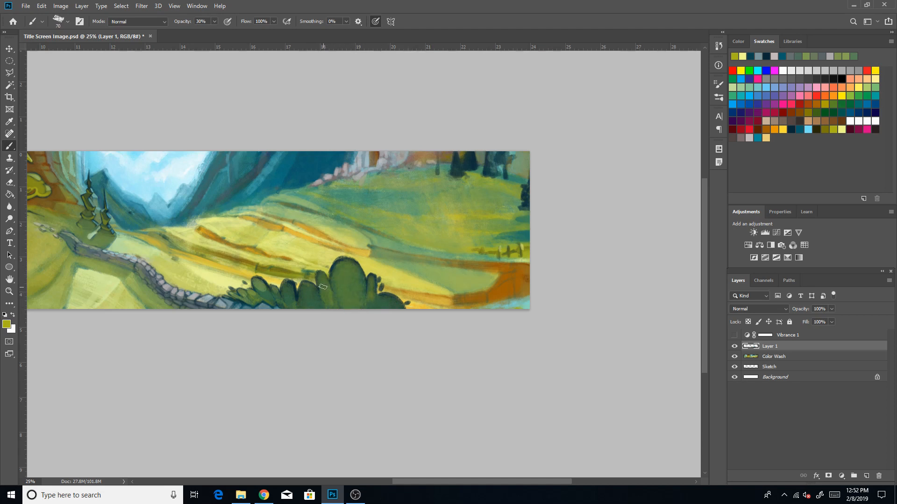
Work olive into the small leaves and narrow bush shapes with a size 45 brush.
{"action": "key", "text": "bracketleft"}
{"action": "key", "text": "bracketleft"}
{"action": "key", "text": "bracketleft"}
{"action": "key", "text": "bracketleft"}
{"action": "key", "text": "bracketleft"}
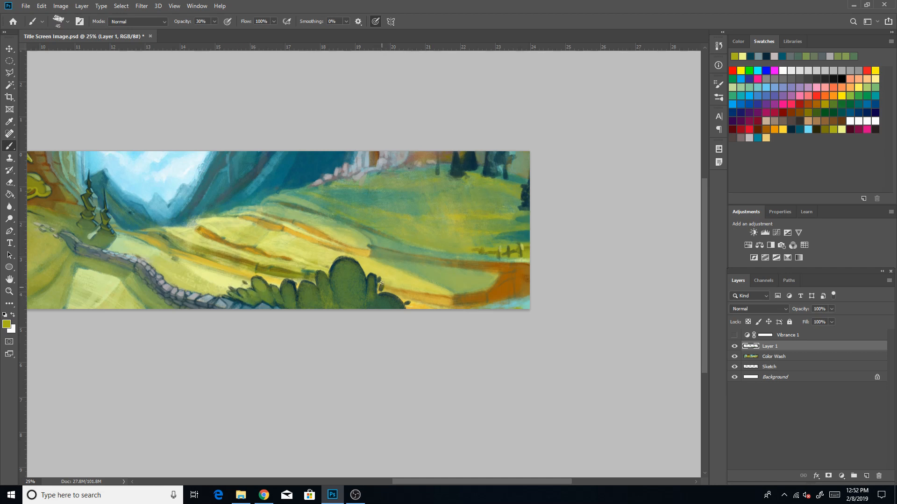
Brighten the large bush and the bases of the middle bushes with olive at brush size 125.
{"action": "key", "text": "bracketright"}
{"action": "key", "text": "bracketright"}
{"action": "key", "text": "bracketright"}
{"action": "key", "text": "bracketright"}
{"action": "key", "text": "bracketright"}
{"action": "key", "text": "bracketright"}
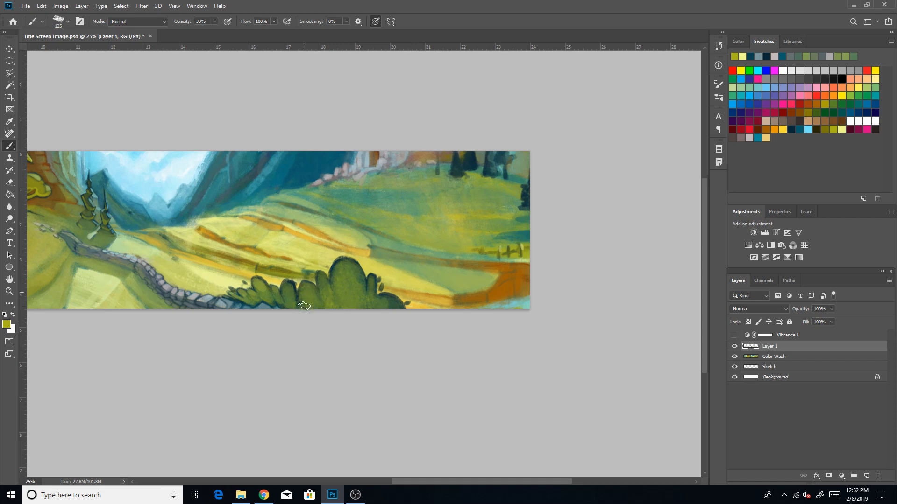
Layer more olive over the left and middle bushes, alternating smaller brush sizes with size 125.
{"action": "key", "text": "bracketleft"}
{"action": "key", "text": "bracketleft"}
{"action": "key", "text": "bracketleft"}
{"action": "key", "text": "bracketleft"}
{"action": "key", "text": "bracketleft"}
{"action": "key", "text": "bracketright"}
{"action": "key", "text": "bracketright"}
{"action": "key", "text": "bracketright"}
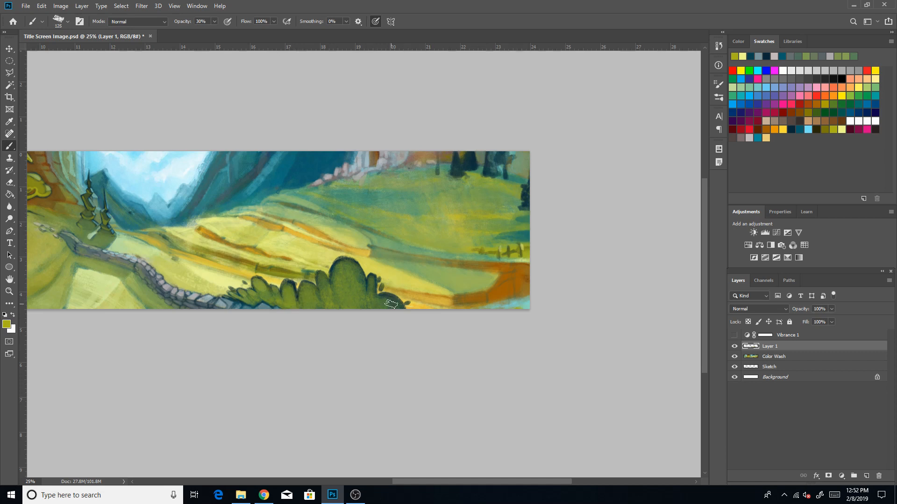
Paint olive onto the small lower-right bush at brush size 50 and compare the bushes with the rest of the landscape.
{"action": "key", "text": "bracketleft"}
{"action": "key", "text": "bracketleft"}
{"action": "key", "text": "bracketleft"}
{"action": "key", "text": "bracketleft"}
{"action": "left_click_drag", "start_coordinate": [180, 222], "coordinate": [427, 234]}
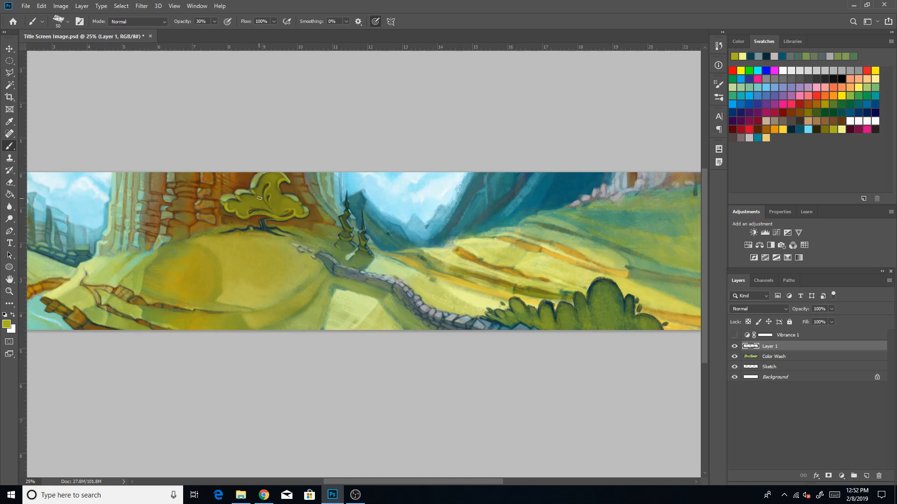
{"action": "left_click_drag", "start_coordinate": [415, 193], "coordinate": [354, 190]}
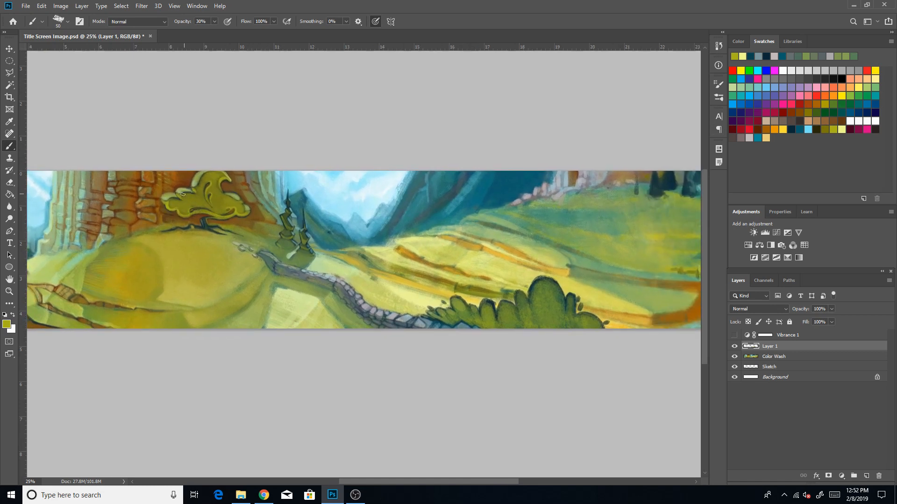
{"action": "left_click_drag", "start_coordinate": [457, 257], "coordinate": [202, 240]}
Build up broad olive strokes across the bush bodies, enlarging the brush to 125 and above.
{"action": "key", "text": "bracketright"}
{"action": "key", "text": "bracketright"}
{"action": "key", "text": "bracketright"}
{"action": "key", "text": "bracketright"}
{"action": "key", "text": "bracketright"}
{"action": "key", "text": "bracketright"}
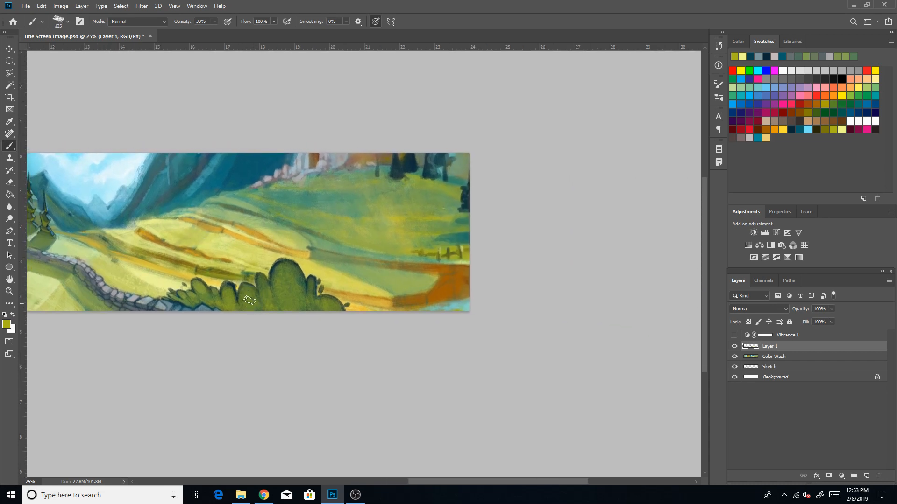
{"action": "key", "text": "bracketright"}
{"action": "key", "text": "bracketright"}
{"action": "key", "text": "bracketright"}
{"action": "key", "text": "bracketright"}
Refine the olive along the bottom of the left bushes with a size 60 brush.
{"action": "key", "text": "bracketleft"}
{"action": "key", "text": "bracketleft"}
{"action": "key", "text": "bracketleft"}
{"action": "key", "text": "bracketleft"}
{"action": "key", "text": "bracketleft"}
{"action": "key", "text": "bracketleft"}
{"action": "key", "text": "bracketleft"}
{"action": "key", "text": "bracketleft"}
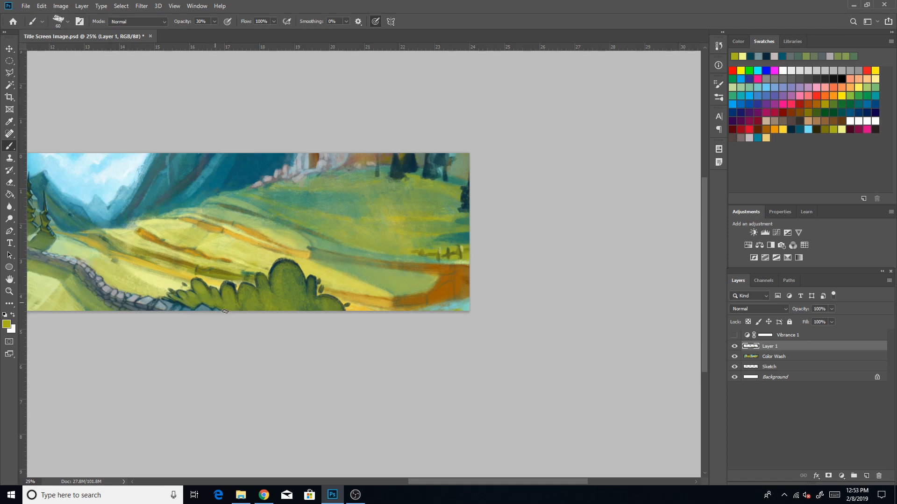
Even out the olive across the base of all the bushes with a size 175 brush.
{"action": "key", "text": "bracketright"}
{"action": "key", "text": "bracketright"}
{"action": "key", "text": "bracketright"}
{"action": "key", "text": "bracketright"}
{"action": "key", "text": "bracketright"}
{"action": "key", "text": "bracketright"}
{"action": "key", "text": "bracketright"}
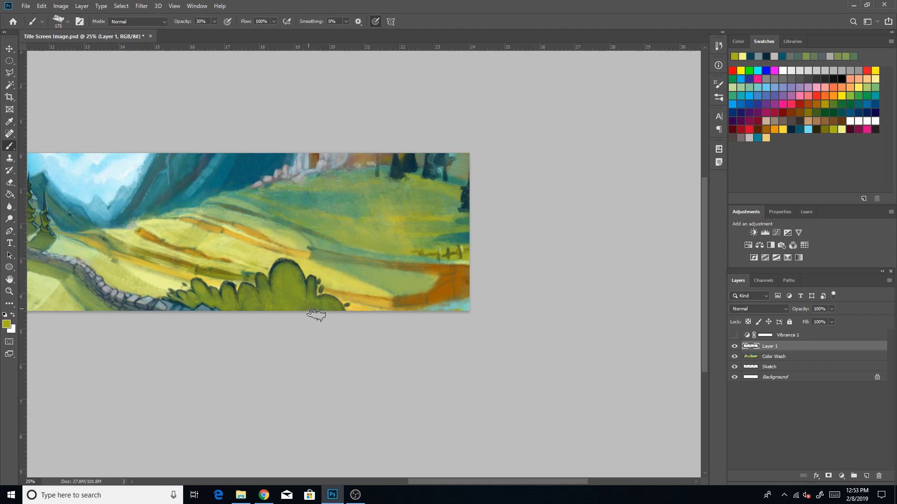
Paint a dark navy shadow at the foot of the left bushes beside the wall with a size 50 brush.
{"action": "mouse_move", "coordinate": [380, 358]}
{"action": "left_mouse_down"}
{"action": "mouse_move", "coordinate": [581, 330]}
{"action": "mouse_move", "coordinate": [593, 336]}
{"action": "left_mouse_up"}
{"action": "left_click", "coordinate": [10, 291]}
{"action": "left_click", "coordinate": [71, 21]}
{"action": "left_click", "coordinate": [518, 292]}
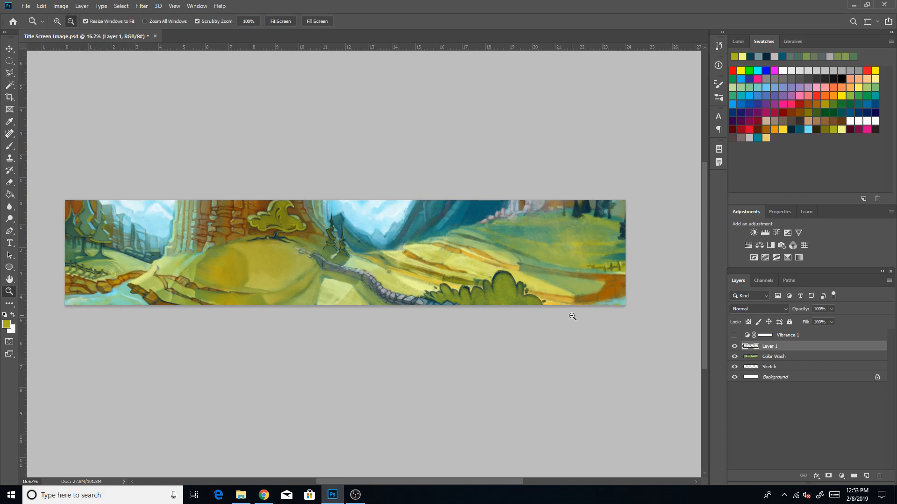
{"action": "left_click", "coordinate": [57, 21]}
{"action": "left_click", "coordinate": [511, 285]}
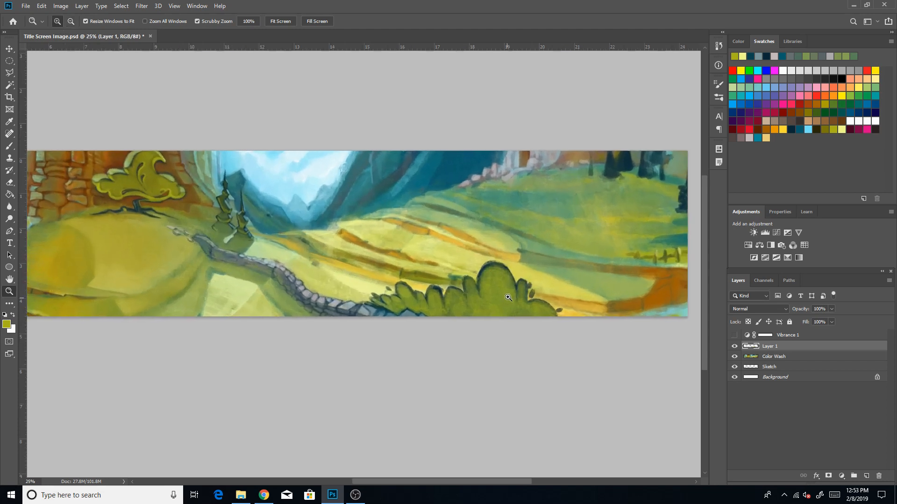
{"action": "left_click", "coordinate": [9, 146]}
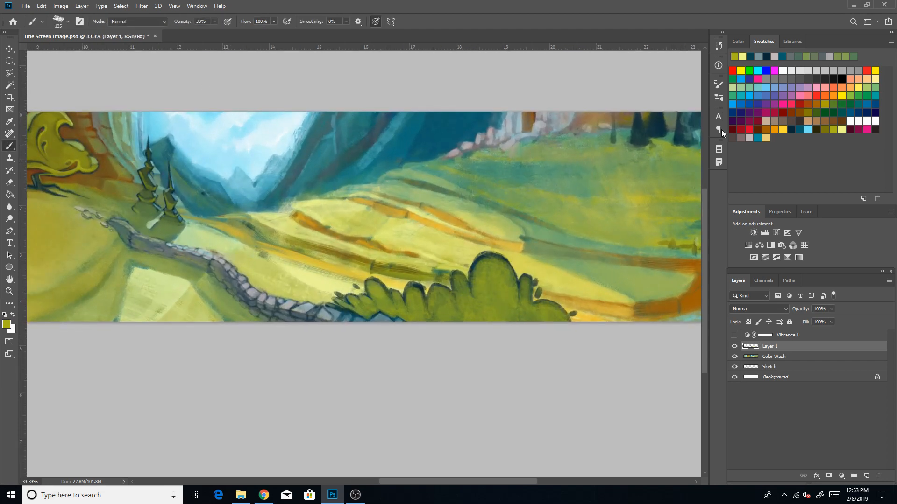
{"action": "left_click", "coordinate": [793, 130]}
{"action": "key", "text": "bracketright"}
{"action": "key", "text": "bracketright"}
{"action": "key", "text": "bracketright"}
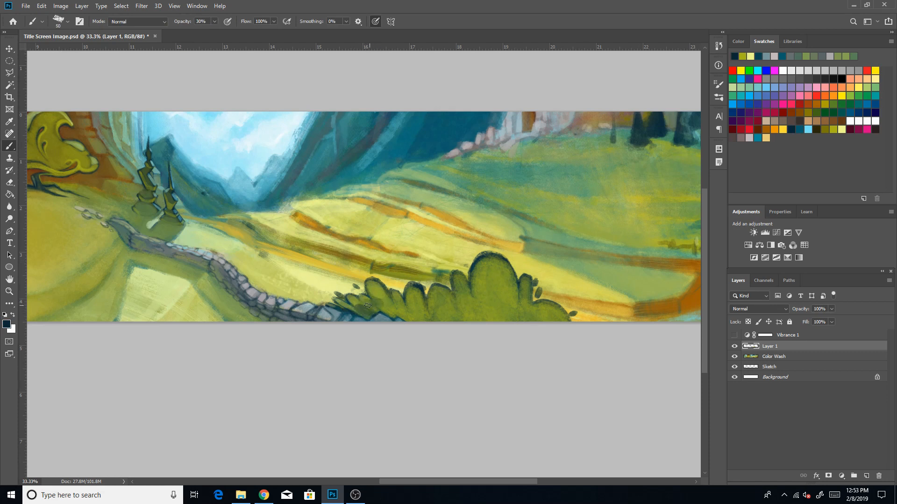
{"action": "left_click", "coordinate": [365, 310]}
{"action": "mouse_move", "coordinate": [377, 303]}
{"action": "left_mouse_down"}
{"action": "mouse_move", "coordinate": [368, 319]}
{"action": "mouse_move", "coordinate": [418, 322]}
{"action": "left_mouse_up"}
Deepen the navy shadow beside the wall's end with the brush at size 80 and 100% opacity.
{"action": "key", "text": "bracketright"}
{"action": "key", "text": "bracketright"}
{"action": "key", "text": "bracketright"}
Browse the brush library, collapsing the Legacy Brushes group and checking the Megapack Inkbox brushes.
{"action": "left_click", "coordinate": [718, 97]}
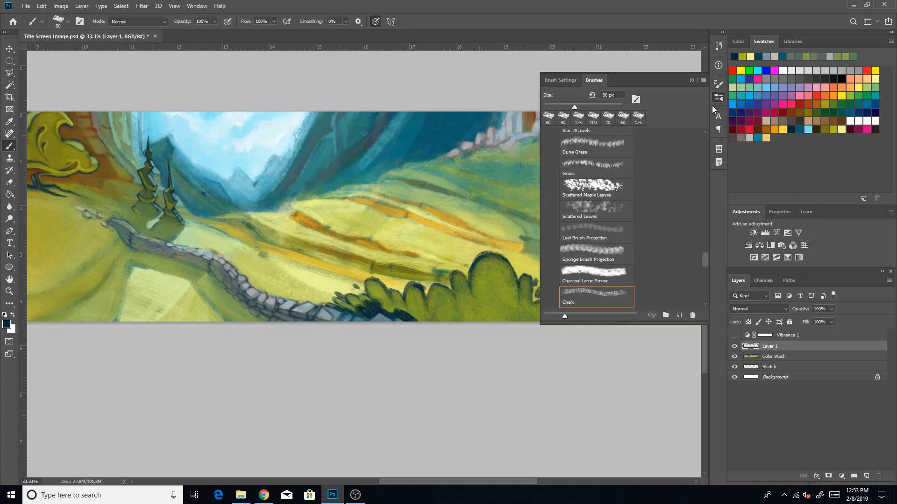
{"action": "left_click_drag", "start_coordinate": [706, 261], "coordinate": [705, 152]}
{"action": "scroll", "coordinate": [673, 181], "scroll_direction": "down", "scroll_amount": 2}
{"action": "left_click", "coordinate": [551, 209]}
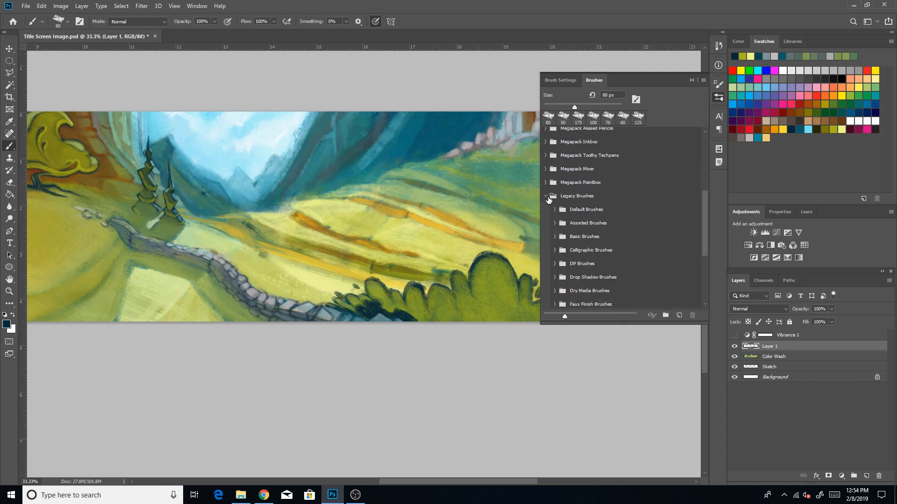
{"action": "left_click", "coordinate": [550, 199]}
{"action": "left_click_drag", "start_coordinate": [697, 196], "coordinate": [702, 162]}
{"action": "scroll", "coordinate": [693, 183], "scroll_direction": "down", "scroll_amount": 3}
{"action": "left_click", "coordinate": [546, 248]}
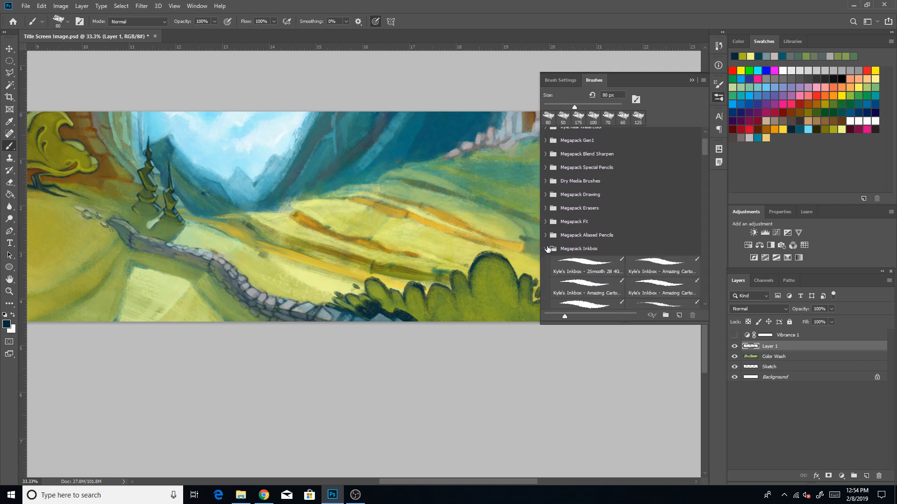
{"action": "left_click", "coordinate": [547, 251]}
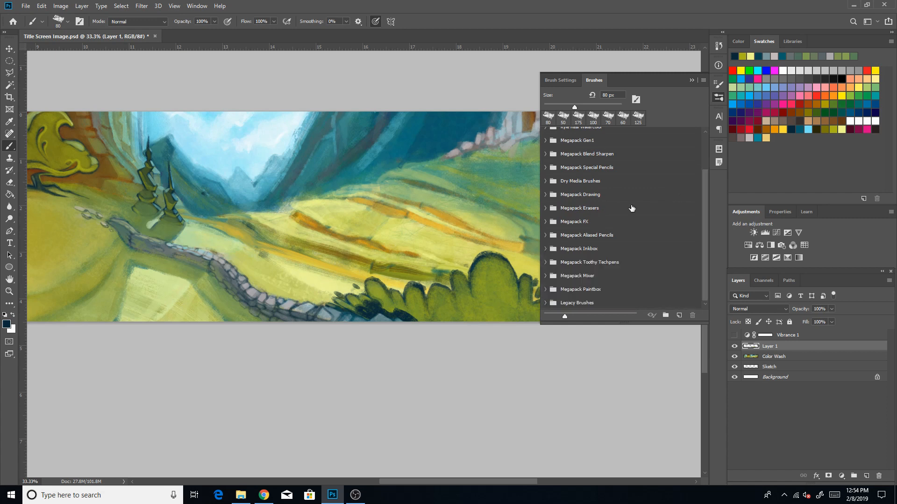
Choose a textured brush from the Megapack Paintbox group.
{"action": "left_click", "coordinate": [546, 289]}
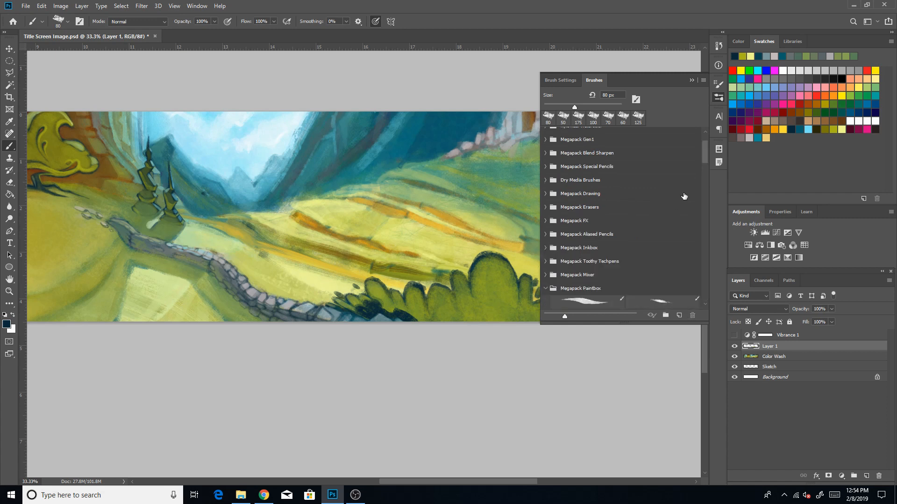
{"action": "left_click_drag", "start_coordinate": [703, 154], "coordinate": [692, 209]}
{"action": "scroll", "coordinate": [693, 209], "scroll_direction": "down", "scroll_amount": 5}
{"action": "left_click", "coordinate": [602, 229]}
{"action": "left_click", "coordinate": [692, 80]}
Add textured dark navy shading to the lower middle bushes with the new brush at about size 300.
{"action": "key", "text": "bracketleft"}
{"action": "key", "text": "bracketleft"}
{"action": "key", "text": "bracketleft"}
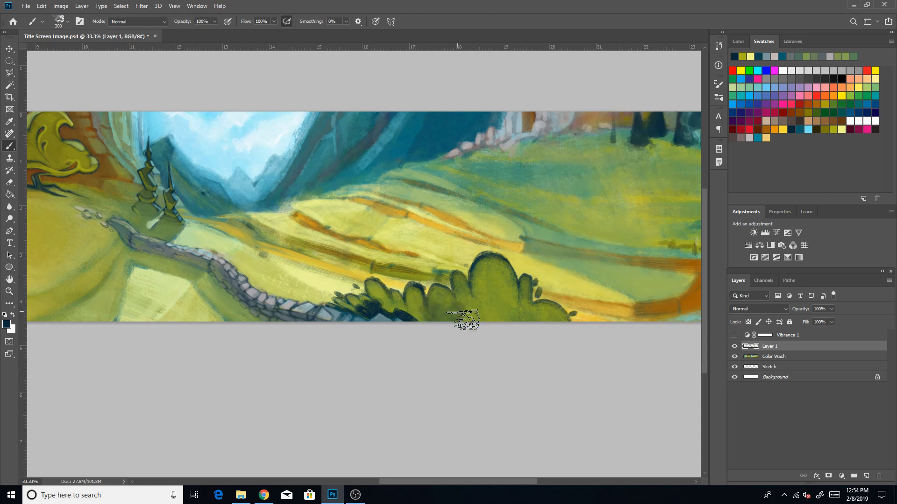
{"action": "key", "text": "bracketright"}
{"action": "key", "text": "bracketright"}
{"action": "key", "text": "bracketright"}
{"action": "key", "text": "bracketright"}
{"action": "key", "text": "bracketleft"}
{"action": "key", "text": "bracketleft"}
{"action": "key", "text": "bracketleft"}
{"action": "key", "text": "bracketleft"}
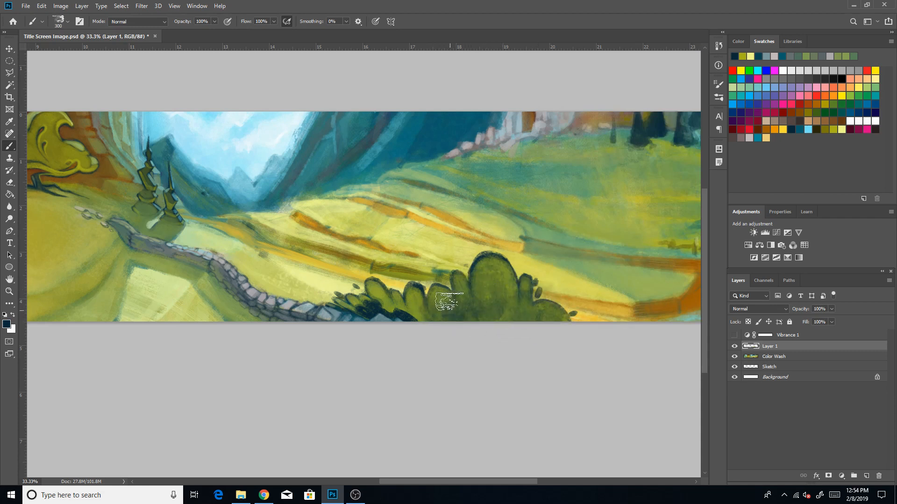
Cover the bushes' bodies with textured dark navy shading, from the wall's end to the far right bush.
{"action": "key", "text": "bracketleft"}
{"action": "mouse_move", "coordinate": [375, 291]}
{"action": "left_mouse_down"}
{"action": "mouse_move", "coordinate": [353, 303]}
{"action": "mouse_move", "coordinate": [416, 296]}
{"action": "mouse_move", "coordinate": [423, 313]}
{"action": "mouse_move", "coordinate": [446, 295]}
{"action": "mouse_move", "coordinate": [458, 313]}
{"action": "mouse_move", "coordinate": [492, 292]}
{"action": "left_mouse_up"}
{"action": "key", "text": "bracketleft"}
{"action": "key", "text": "bracketleft"}
{"action": "key", "text": "bracketright"}
{"action": "key", "text": "bracketright"}
{"action": "mouse_move", "coordinate": [486, 260]}
{"action": "left_mouse_down"}
{"action": "mouse_move", "coordinate": [530, 336]}
{"action": "mouse_move", "coordinate": [541, 322]}
{"action": "mouse_move", "coordinate": [490, 309]}
{"action": "left_mouse_up"}
{"action": "key", "text": "bracketright"}
{"action": "mouse_move", "coordinate": [448, 290]}
{"action": "left_mouse_down"}
{"action": "mouse_move", "coordinate": [494, 335]}
{"action": "mouse_move", "coordinate": [492, 296]}
{"action": "mouse_move", "coordinate": [503, 293]}
{"action": "mouse_move", "coordinate": [536, 348]}
{"action": "left_mouse_up"}
{"action": "key", "text": "bracketright"}
{"action": "key", "text": "bracketright"}
{"action": "key", "text": "bracketright"}
Paint yellow-green foliage texture over the left and middle bushes at brush sizes from about 100 to 200.
{"action": "left_click", "coordinate": [836, 131]}
{"action": "left_click", "coordinate": [840, 129]}
{"action": "key", "text": "bracketleft"}
{"action": "key", "text": "bracketleft"}
{"action": "key", "text": "bracketleft"}
{"action": "key", "text": "bracketleft"}
{"action": "key", "text": "bracketleft"}
{"action": "key", "text": "bracketleft"}
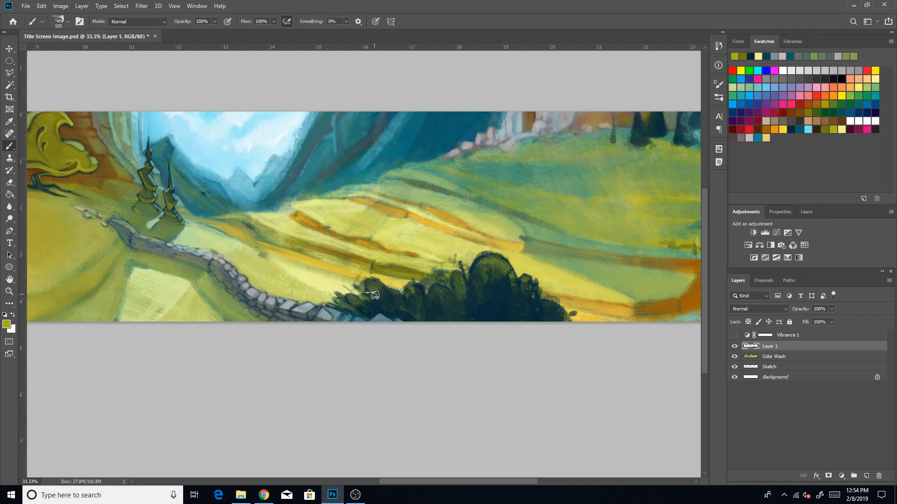
{"action": "mouse_move", "coordinate": [392, 301]}
{"action": "left_mouse_down"}
{"action": "mouse_move", "coordinate": [413, 304]}
{"action": "mouse_move", "coordinate": [405, 306]}
{"action": "mouse_move", "coordinate": [413, 294]}
{"action": "left_mouse_up"}
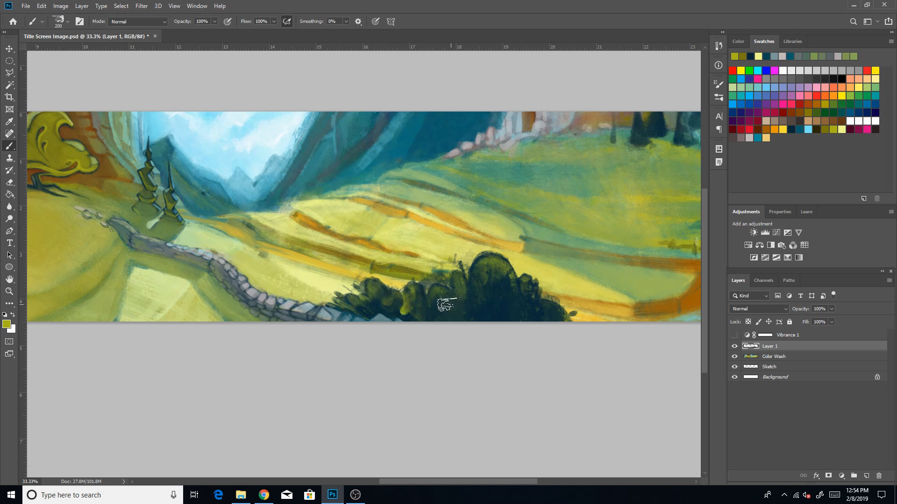
{"action": "key", "text": "bracketright"}
{"action": "key", "text": "bracketright"}
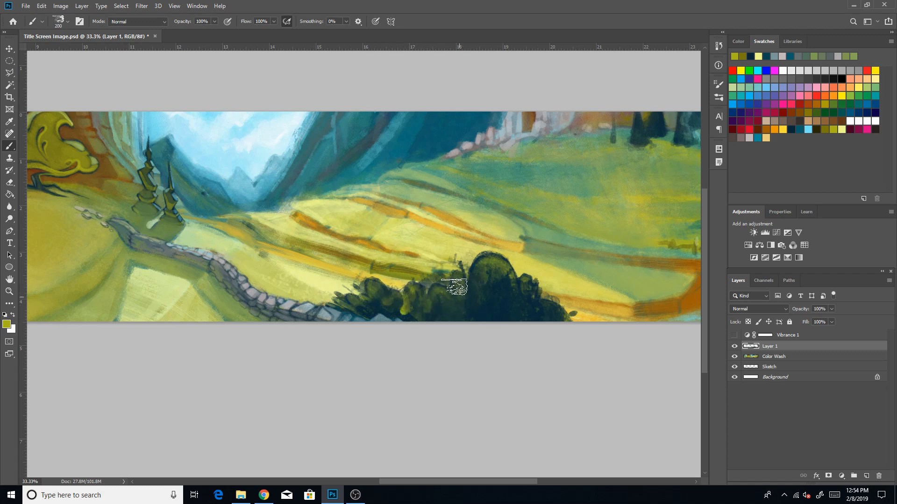
{"action": "key", "text": "bracketleft"}
{"action": "key", "text": "bracketleft"}
{"action": "key", "text": "bracketleft"}
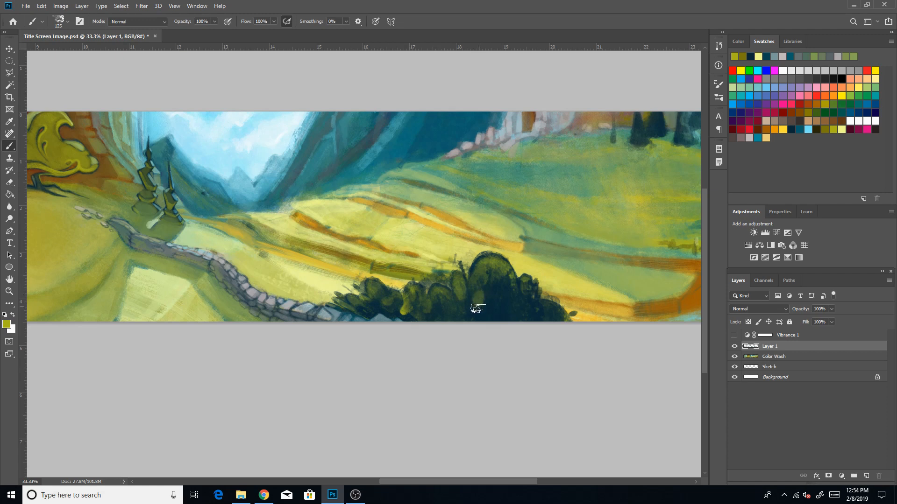
Paint yellow-green foliage over the tall bush and the right bushes, enlarging the brush to about 300 for the lower masses.
{"action": "key", "text": "bracketright"}
{"action": "key", "text": "bracketright"}
{"action": "key", "text": "bracketright"}
{"action": "key", "text": "bracketright"}
{"action": "key", "text": "bracketright"}
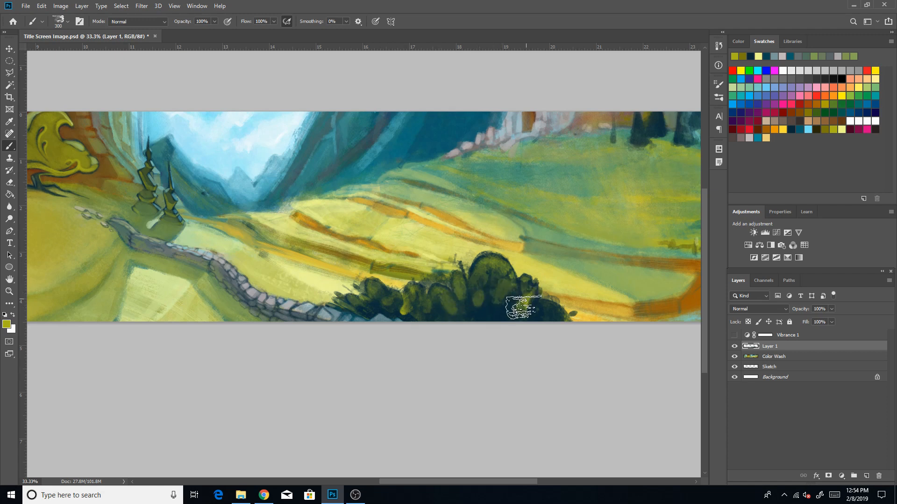
{"action": "key", "text": "bracketright"}
{"action": "key", "text": "bracketright"}
{"action": "key", "text": "bracketright"}
{"action": "key", "text": "bracketleft"}
{"action": "key", "text": "bracketleft"}
{"action": "key", "text": "bracketleft"}
{"action": "key", "text": "bracketleft"}
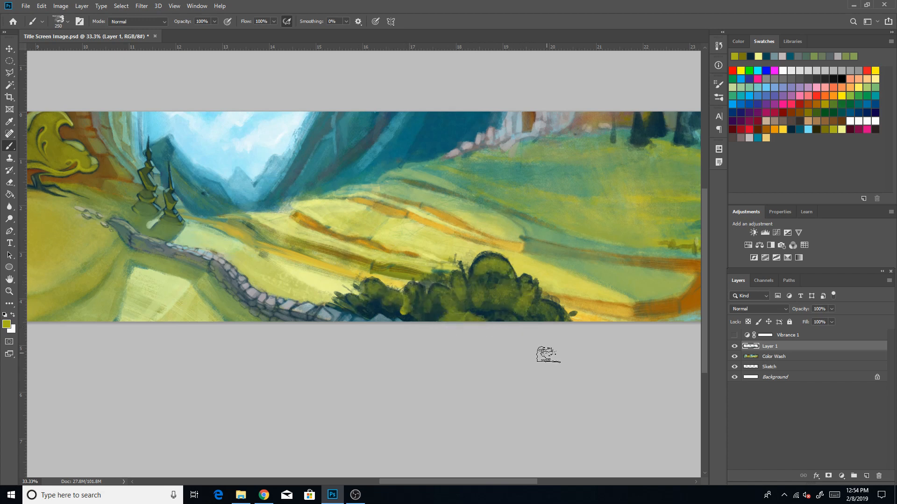
Add textured pale yellow highlights to the tall bush and the bushes around its base.
{"action": "left_click", "coordinate": [842, 129]}
{"action": "mouse_move", "coordinate": [478, 264]}
{"action": "left_mouse_down"}
{"action": "mouse_move", "coordinate": [521, 277]}
{"action": "mouse_move", "coordinate": [483, 276]}
{"action": "mouse_move", "coordinate": [476, 280]}
{"action": "mouse_move", "coordinate": [498, 291]}
{"action": "mouse_move", "coordinate": [470, 294]}
{"action": "mouse_move", "coordinate": [494, 301]}
{"action": "mouse_move", "coordinate": [531, 294]}
{"action": "left_mouse_up"}
{"action": "key", "text": "["}
{"action": "key", "text": "["}
{"action": "mouse_move", "coordinate": [474, 290]}
{"action": "left_mouse_down"}
{"action": "mouse_move", "coordinate": [437, 303]}
{"action": "mouse_move", "coordinate": [408, 289]}
{"action": "mouse_move", "coordinate": [395, 303]}
{"action": "mouse_move", "coordinate": [376, 288]}
{"action": "mouse_move", "coordinate": [365, 308]}
{"action": "mouse_move", "coordinate": [452, 297]}
{"action": "mouse_move", "coordinate": [456, 318]}
{"action": "mouse_move", "coordinate": [489, 296]}
{"action": "mouse_move", "coordinate": [466, 301]}
{"action": "mouse_move", "coordinate": [527, 293]}
{"action": "mouse_move", "coordinate": [532, 311]}
{"action": "mouse_move", "coordinate": [544, 304]}
{"action": "mouse_move", "coordinate": [501, 293]}
{"action": "mouse_move", "coordinate": [494, 266]}
{"action": "mouse_move", "coordinate": [477, 290]}
{"action": "mouse_move", "coordinate": [429, 283]}
{"action": "mouse_move", "coordinate": [426, 299]}
{"action": "mouse_move", "coordinate": [462, 287]}
{"action": "mouse_move", "coordinate": [400, 296]}
{"action": "mouse_move", "coordinate": [373, 284]}
{"action": "mouse_move", "coordinate": [362, 307]}
{"action": "mouse_move", "coordinate": [448, 284]}
{"action": "mouse_move", "coordinate": [420, 310]}
{"action": "mouse_move", "coordinate": [469, 305]}
{"action": "mouse_move", "coordinate": [421, 299]}
{"action": "mouse_move", "coordinate": [473, 308]}
{"action": "mouse_move", "coordinate": [478, 297]}
{"action": "mouse_move", "coordinate": [508, 296]}
{"action": "mouse_move", "coordinate": [473, 282]}
{"action": "mouse_move", "coordinate": [542, 310]}
{"action": "mouse_move", "coordinate": [420, 314]}
{"action": "mouse_move", "coordinate": [397, 300]}
{"action": "mouse_move", "coordinate": [448, 254]}
{"action": "mouse_move", "coordinate": [487, 298]}
{"action": "mouse_move", "coordinate": [432, 317]}
{"action": "mouse_move", "coordinate": [439, 306]}
{"action": "mouse_move", "coordinate": [457, 316]}
{"action": "mouse_move", "coordinate": [489, 314]}
{"action": "mouse_move", "coordinate": [489, 305]}
{"action": "mouse_move", "coordinate": [518, 315]}
{"action": "mouse_move", "coordinate": [467, 305]}
{"action": "mouse_move", "coordinate": [531, 316]}
{"action": "left_mouse_up"}
{"action": "key", "text": "]"}
{"action": "key", "text": "]"}
Tone down the tall bush's highlights with dark olive texture.
{"action": "left_click", "coordinate": [825, 130]}
{"action": "key", "text": "["}
{"action": "left_click_drag", "start_coordinate": [484, 276], "coordinate": [507, 268]}
{"action": "key", "text": "["}
{"action": "key", "text": "["}
{"action": "key", "text": "["}
{"action": "key", "text": "]"}
{"action": "key", "text": "]"}
{"action": "key", "text": "]"}
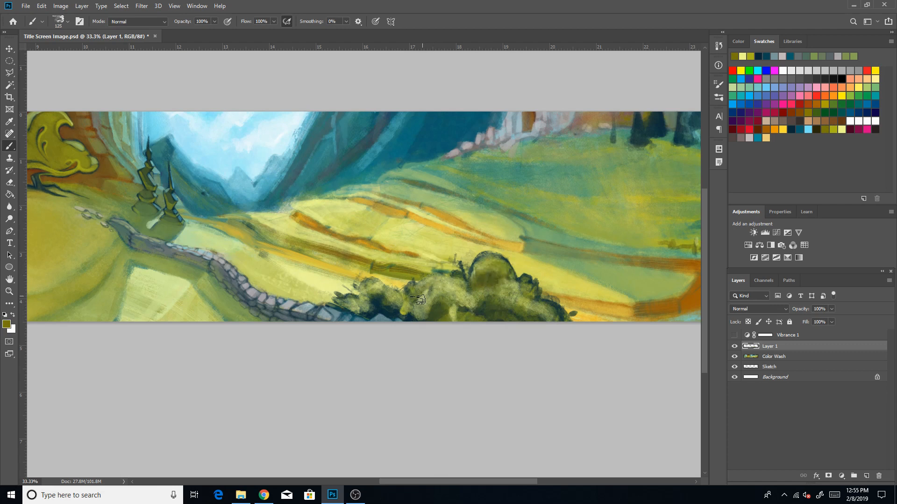
Work dark olive shading across the bases of the left and middle bushes.
{"action": "key", "text": "["}
{"action": "key", "text": "["}
{"action": "mouse_move", "coordinate": [371, 300]}
{"action": "left_mouse_down"}
{"action": "mouse_move", "coordinate": [398, 313]}
{"action": "mouse_move", "coordinate": [372, 293]}
{"action": "mouse_move", "coordinate": [360, 307]}
{"action": "mouse_move", "coordinate": [411, 311]}
{"action": "mouse_move", "coordinate": [422, 327]}
{"action": "mouse_move", "coordinate": [483, 301]}
{"action": "mouse_move", "coordinate": [439, 306]}
{"action": "mouse_move", "coordinate": [481, 320]}
{"action": "left_mouse_up"}
{"action": "key", "text": "]"}
{"action": "key", "text": "]"}
{"action": "key", "text": "]"}
{"action": "key", "text": "["}
{"action": "key", "text": "["}
{"action": "key", "text": "["}
{"action": "key", "text": "["}
{"action": "key", "text": "["}
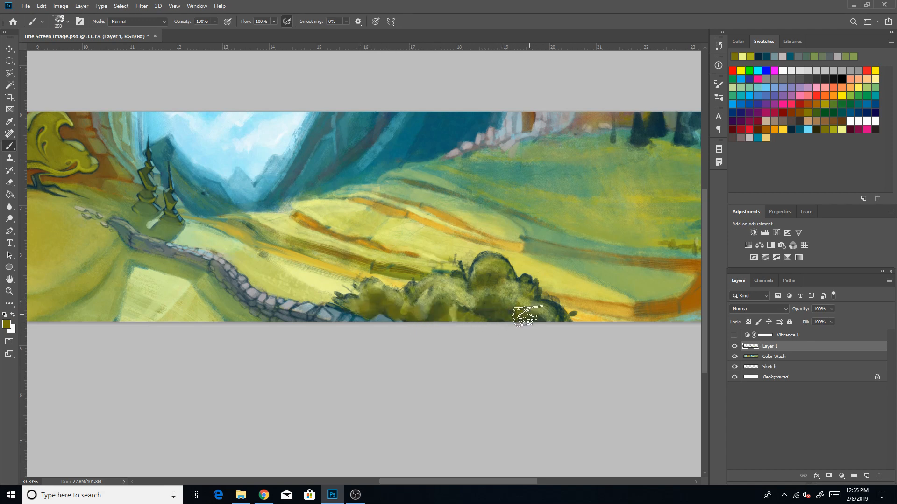
Shade the right bushes with dark olive texture at brush sizes of about 250 to 300.
{"action": "key", "text": "]"}
{"action": "key", "text": "]"}
{"action": "key", "text": "]"}
{"action": "key", "text": "]"}
{"action": "key", "text": "]"}
{"action": "key", "text": "]"}
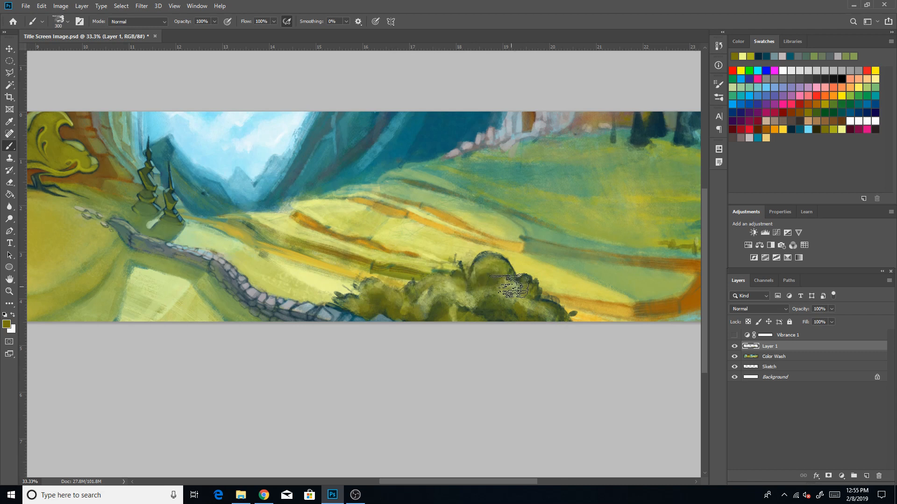
Dab pale yellow highlights on the tall bush and the right bushes at brush sizes of 150 to 200.
{"action": "left_click", "coordinate": [841, 130]}
{"action": "key", "text": "["}
{"action": "key", "text": "["}
{"action": "key", "text": "["}
{"action": "key", "text": "["}
{"action": "key", "text": "["}
{"action": "key", "text": "]"}
{"action": "key", "text": "]"}
{"action": "mouse_move", "coordinate": [476, 277]}
{"action": "left_mouse_down"}
{"action": "mouse_move", "coordinate": [486, 264]}
{"action": "mouse_move", "coordinate": [514, 270]}
{"action": "mouse_move", "coordinate": [522, 283]}
{"action": "left_mouse_up"}
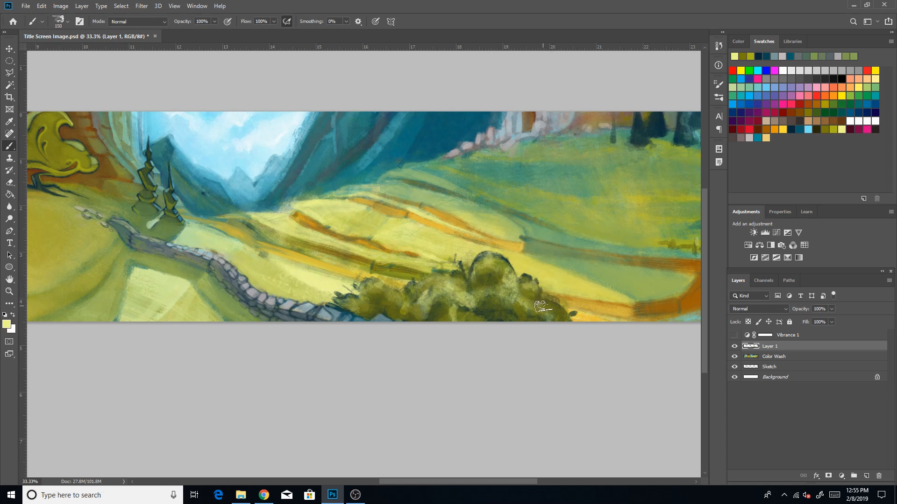
{"action": "key", "text": "]"}
{"action": "key", "text": "]"}
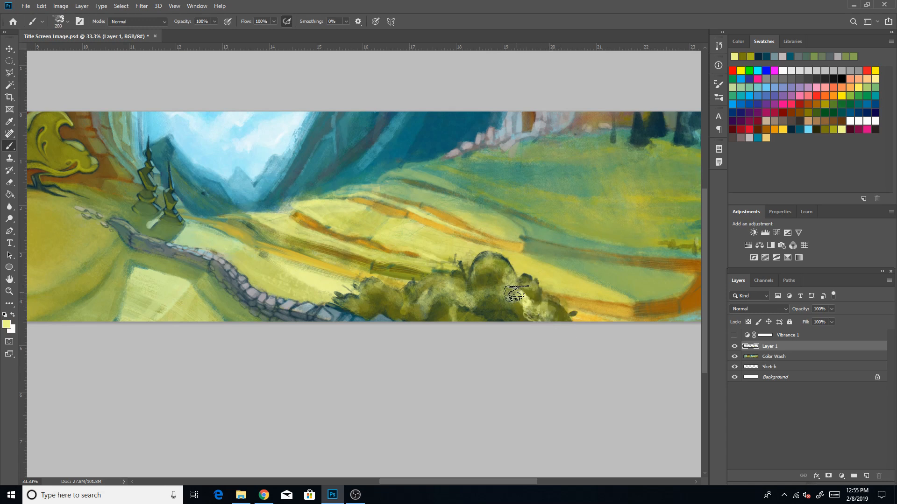
Spread broad pale yellow highlights over the left, middle and tall bushes at brush sizes of about 250 to 300.
{"action": "key", "text": "]"}
{"action": "key", "text": "]"}
{"action": "key", "text": "]"}
{"action": "key", "text": "bracketleft"}
{"action": "mouse_move", "coordinate": [468, 292]}
{"action": "left_mouse_down"}
{"action": "mouse_move", "coordinate": [439, 282]}
{"action": "mouse_move", "coordinate": [420, 304]}
{"action": "mouse_move", "coordinate": [460, 228]}
{"action": "mouse_move", "coordinate": [464, 267]}
{"action": "mouse_move", "coordinate": [404, 298]}
{"action": "mouse_move", "coordinate": [359, 292]}
{"action": "left_mouse_up"}
{"action": "key", "text": "bracketleft"}
{"action": "mouse_move", "coordinate": [464, 260]}
{"action": "left_mouse_down"}
{"action": "mouse_move", "coordinate": [470, 276]}
{"action": "mouse_move", "coordinate": [477, 256]}
{"action": "mouse_move", "coordinate": [517, 300]}
{"action": "mouse_move", "coordinate": [528, 286]}
{"action": "left_mouse_up"}
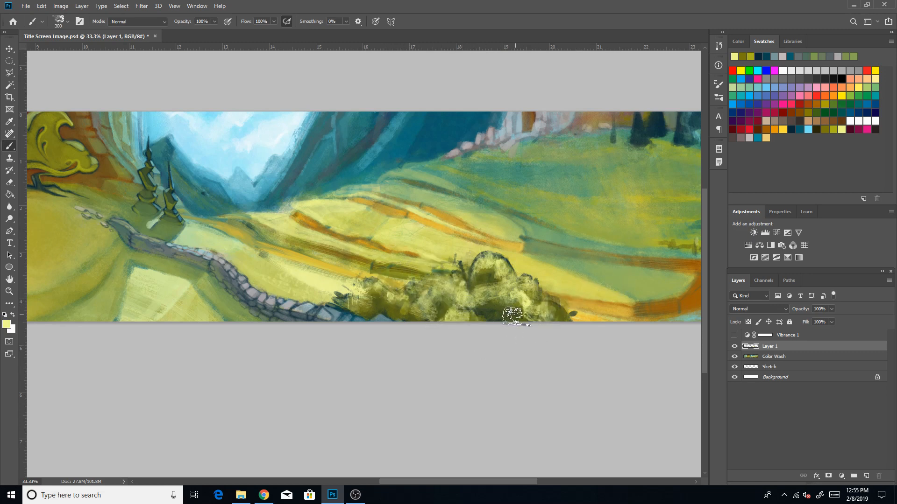
{"action": "key", "text": "bracketleft"}
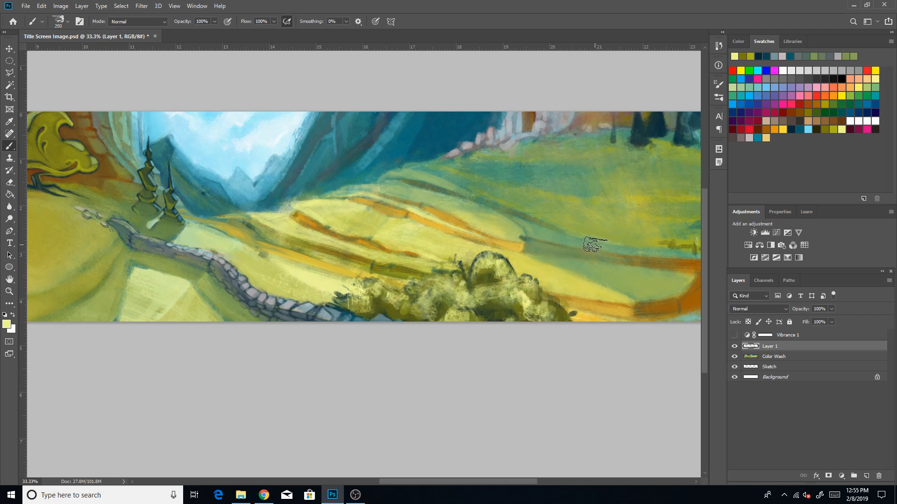
Collapse the Megapack Paintbox group and choose a textured brush from the Default Brushes in Legacy Brushes.
{"action": "left_click", "coordinate": [718, 98]}
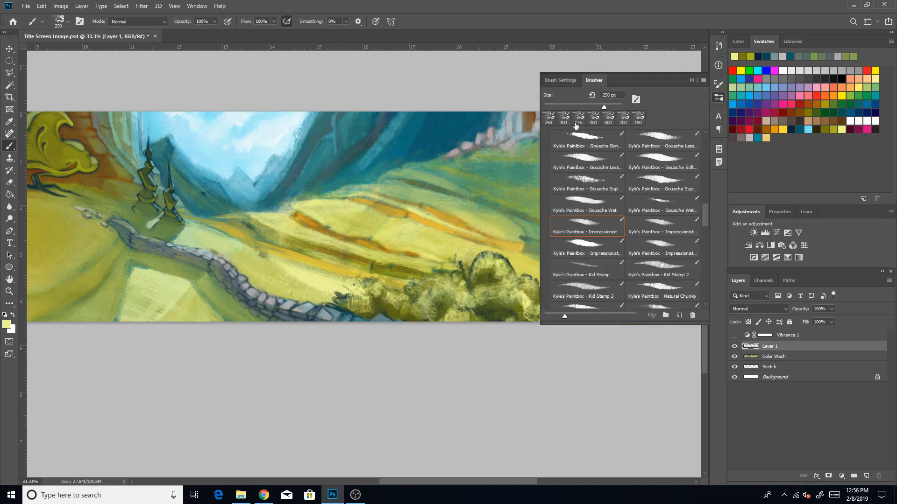
{"action": "left_click_drag", "start_coordinate": [705, 204], "coordinate": [703, 145]}
{"action": "scroll", "coordinate": [615, 201], "scroll_direction": "down", "scroll_amount": 3}
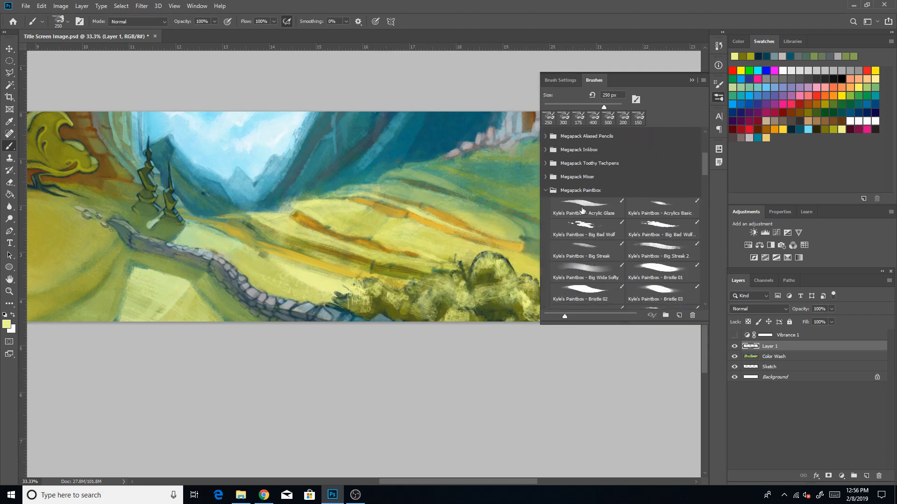
{"action": "left_click", "coordinate": [546, 191]}
{"action": "left_click", "coordinate": [545, 302]}
{"action": "left_click_drag", "start_coordinate": [706, 208], "coordinate": [703, 255]}
{"action": "left_click", "coordinate": [555, 190]}
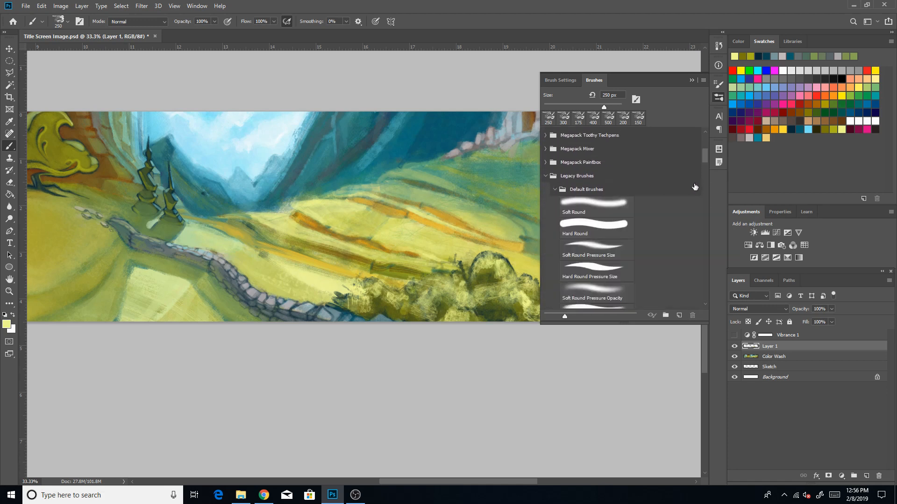
{"action": "left_click_drag", "start_coordinate": [705, 159], "coordinate": [688, 273]}
{"action": "left_click", "coordinate": [623, 197]}
{"action": "left_click", "coordinate": [692, 80]}
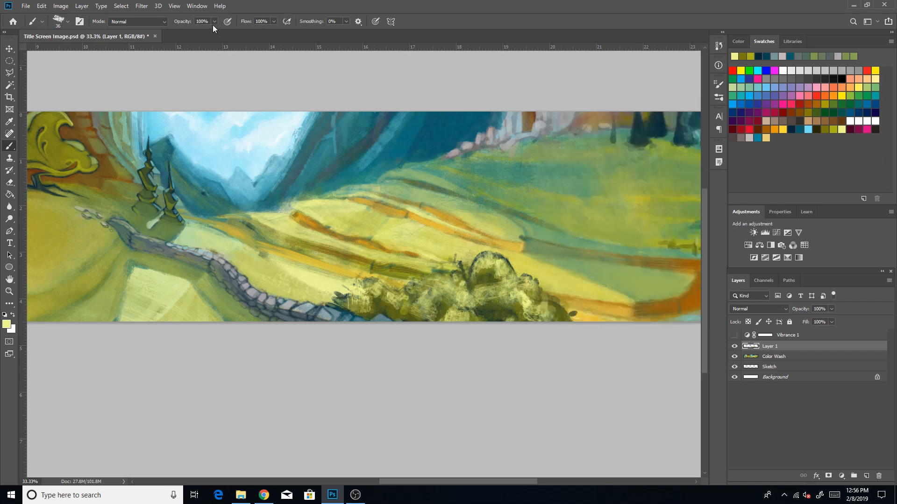
Set the brush opacity to 48% and touch up the shadows below the tall bush with dark olive at sizes 30 to 40.
{"action": "left_click", "coordinate": [193, 31]}
{"action": "left_click", "coordinate": [815, 131]}
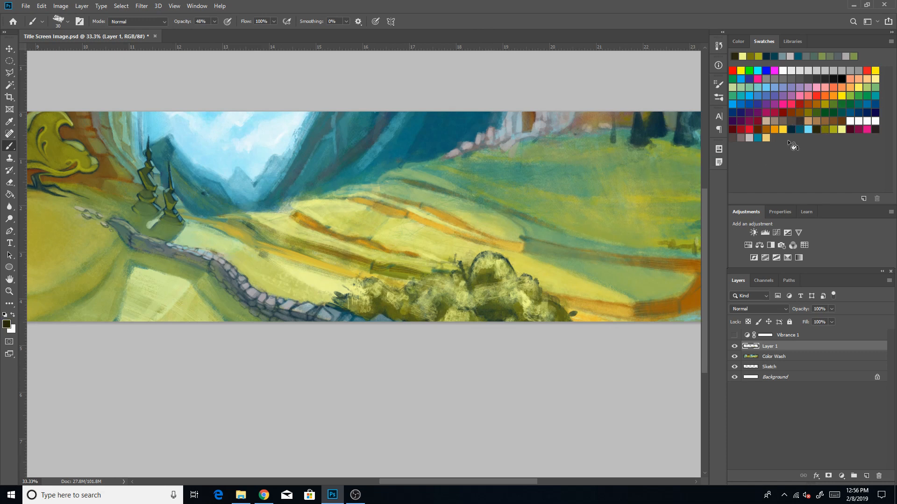
{"action": "left_click", "coordinate": [489, 309], "text": "alt"}
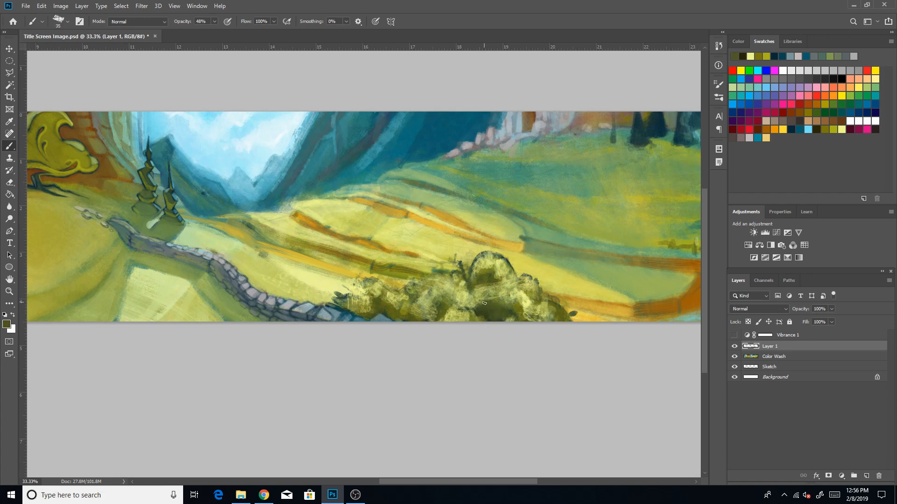
{"action": "left_click", "coordinate": [491, 307], "text": "alt"}
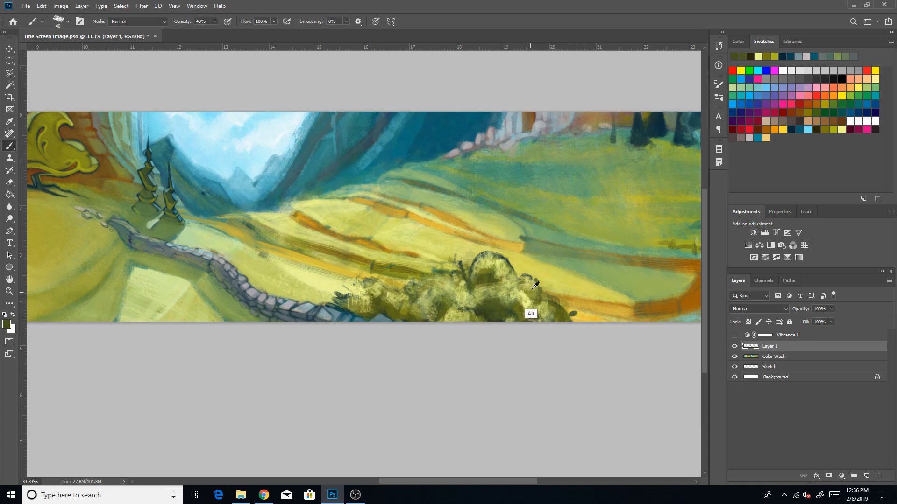
Glaze yellow-green below the tall bush at 31% opacity and size 70, and add near-black olive accents at size 25.
{"action": "left_click", "coordinate": [834, 128]}
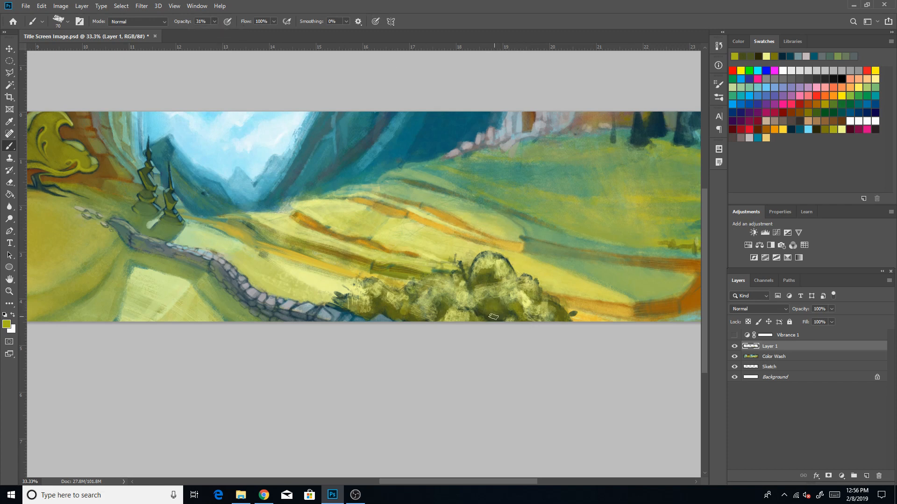
{"action": "key", "text": "bracketleft"}
{"action": "key", "text": "bracketleft"}
{"action": "left_click", "coordinate": [818, 129]}
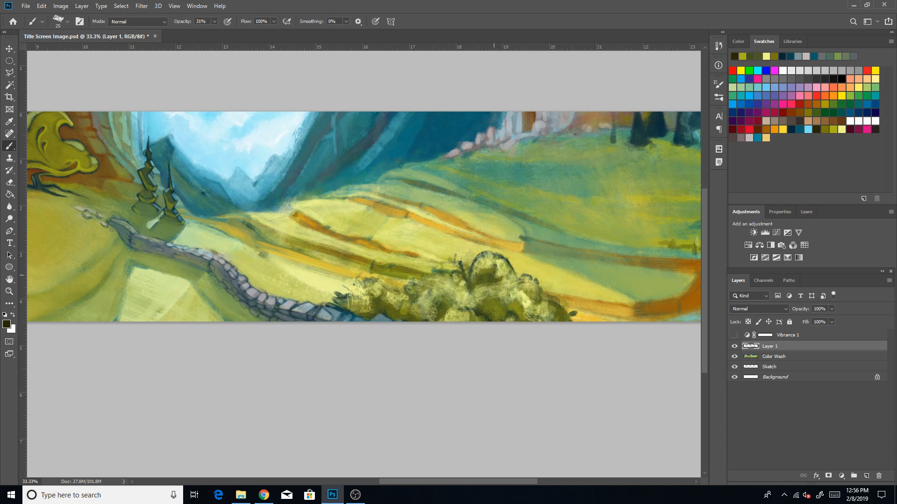
Detail the rightmost bush with navy shadows at 48% opacity and size 30, and pale yellow highlights at size 45.
{"action": "left_click", "coordinate": [799, 128]}
{"action": "left_click_drag", "start_coordinate": [215, 21], "coordinate": [222, 30]}
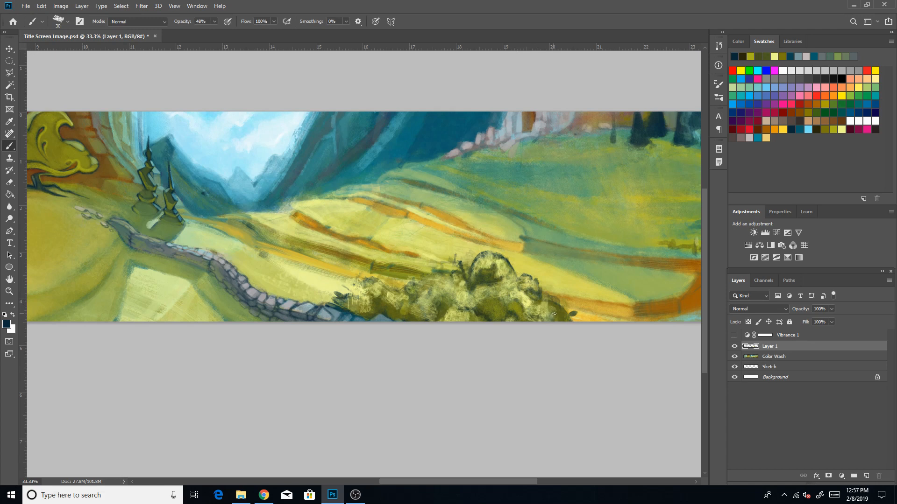
{"action": "key", "text": "bracketright"}
{"action": "left_click", "coordinate": [840, 129]}
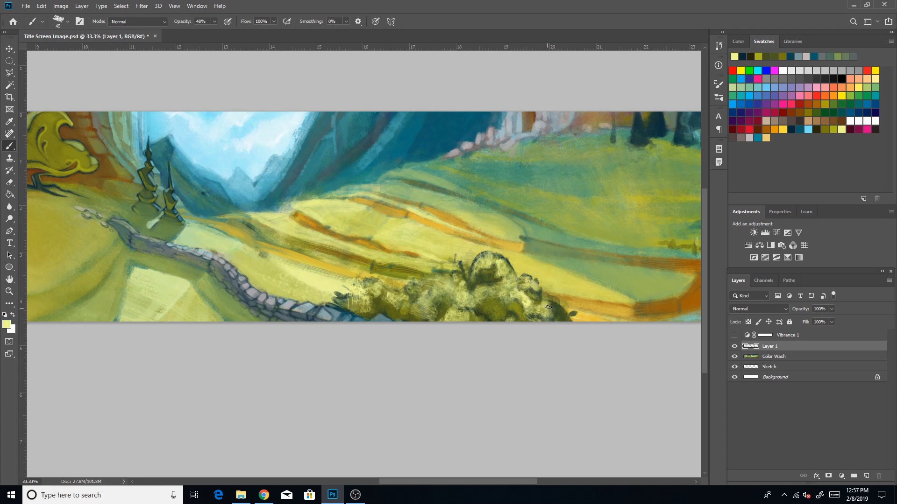
{"action": "left_click_drag", "start_coordinate": [550, 309], "coordinate": [539, 310]}
Shade the middle bushes' lower edge with navy and olive sampled from the foliage at sizes 30 to 40.
{"action": "left_click", "coordinate": [800, 128]}
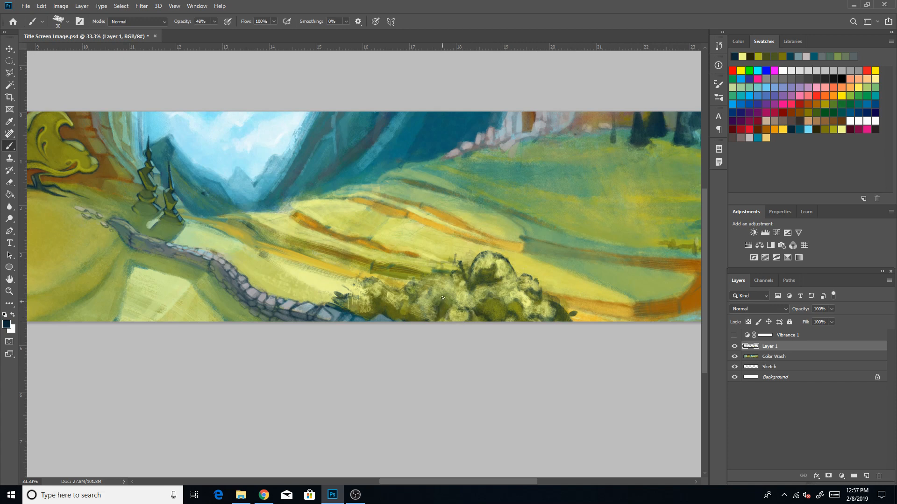
{"action": "key", "text": "bracketright"}
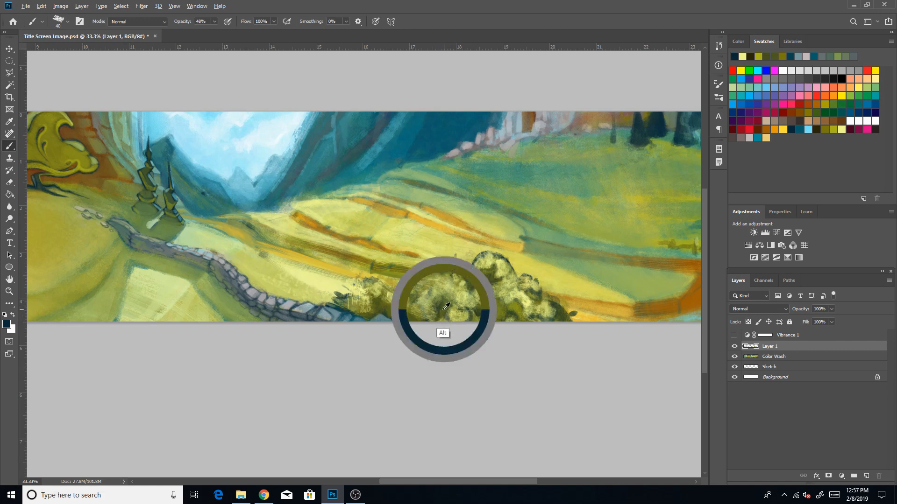
{"action": "left_click", "coordinate": [440, 323], "text": "alt"}
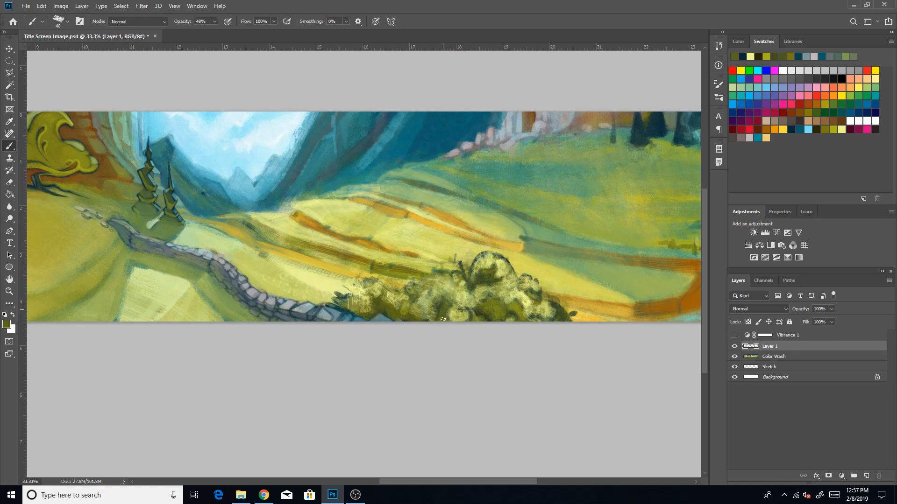
{"action": "left_click", "coordinate": [476, 318], "text": "alt"}
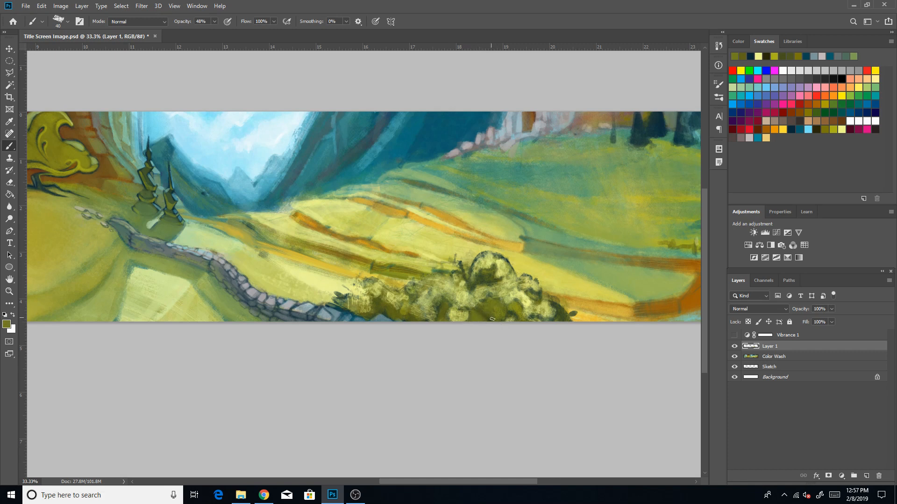
Blend the foliage beneath the tall bush with sampled dark olive and pale yellow tones at sizes 40 to 60.
{"action": "left_click", "coordinate": [491, 317], "text": "alt"}
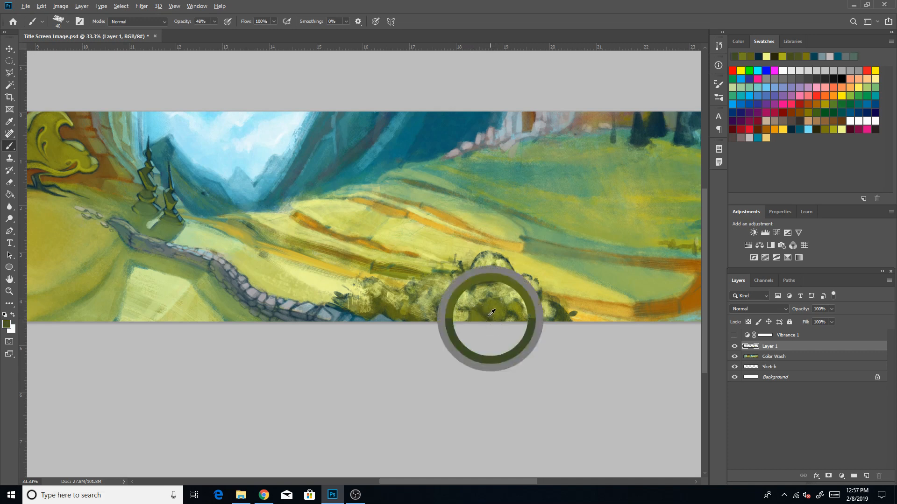
{"action": "left_click", "coordinate": [492, 314], "text": "alt"}
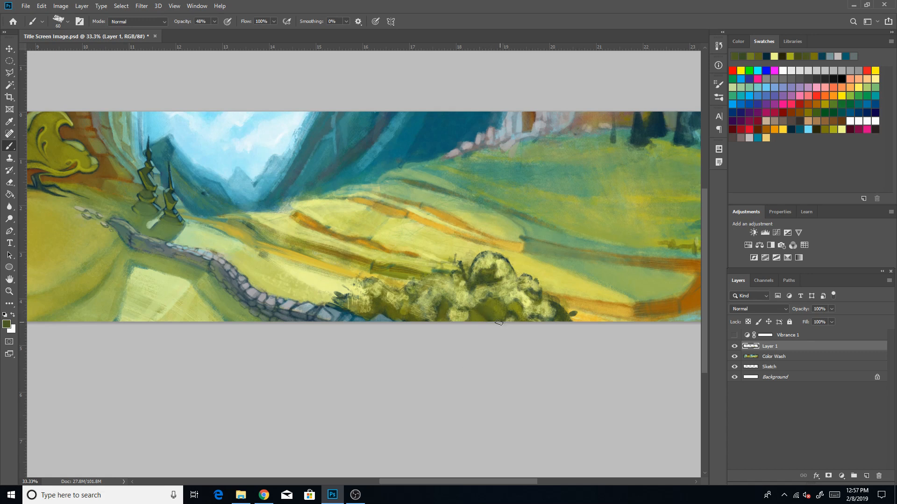
{"action": "left_click", "coordinate": [518, 307], "text": "alt"}
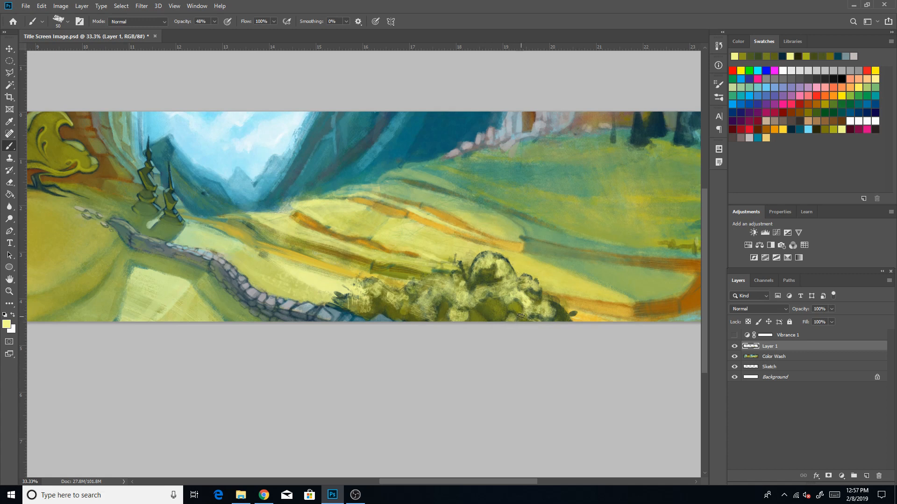
{"action": "left_click", "coordinate": [509, 309], "text": "alt"}
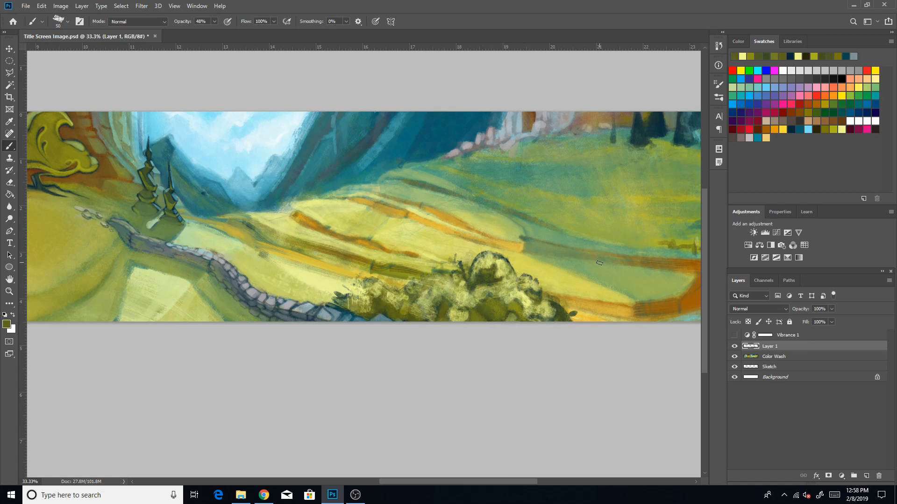
Paint navy shadows into the base of the bushes near the wall's end at about size 40.
{"action": "left_click", "coordinate": [791, 129]}
{"action": "key", "text": "bracketleft"}
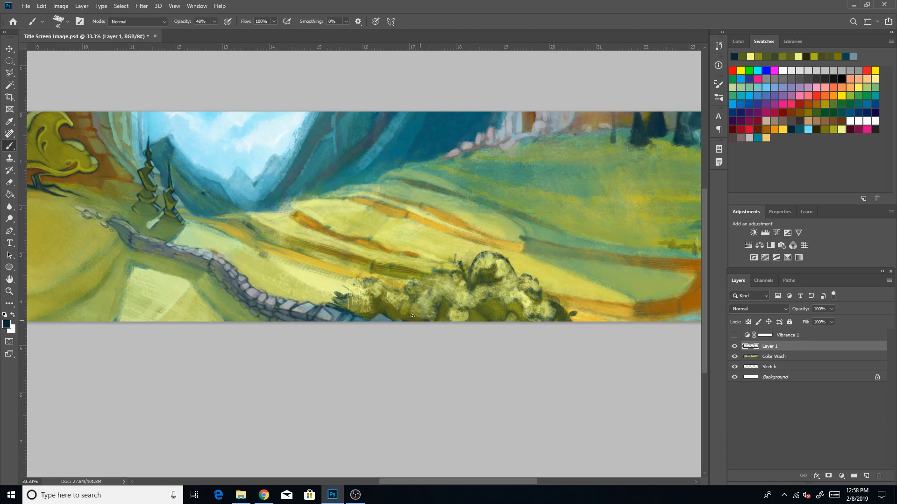
{"action": "key", "text": "bracketleft"}
Shade the base of the middle bushes with olive sampled from the foliage at about size 35.
{"action": "left_click", "coordinate": [470, 314], "text": "alt"}
{"action": "key", "text": "bracketright"}
{"action": "key", "text": "bracketright"}
{"action": "key", "text": "bracketright"}
{"action": "key", "text": "bracketright"}
{"action": "key", "text": "bracketright"}
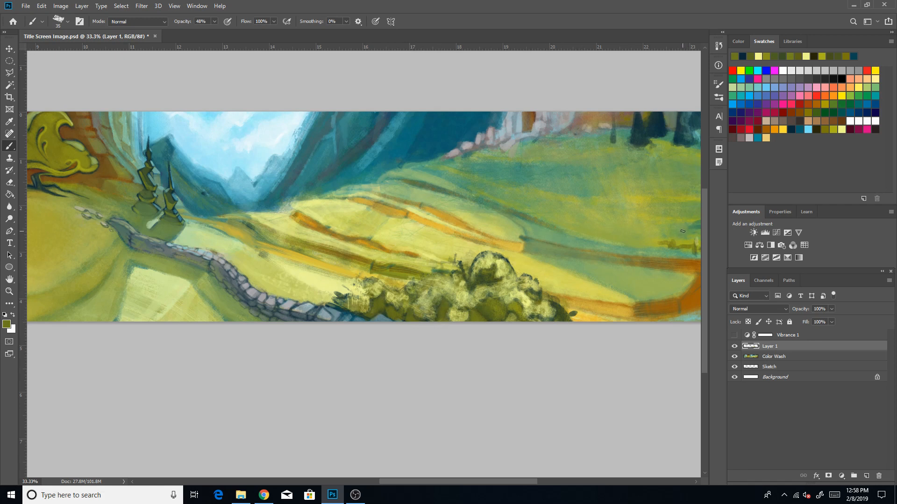
Build up the bush beside the tall one with pale yellow and sampled grey-green tones at sizes 35 to 80.
{"action": "left_click", "coordinate": [842, 129]}
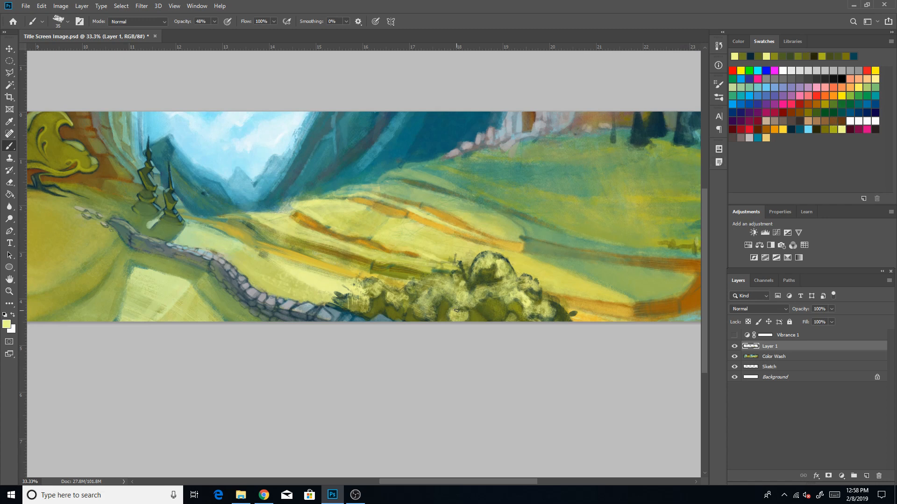
{"action": "left_click", "coordinate": [421, 309], "text": "alt"}
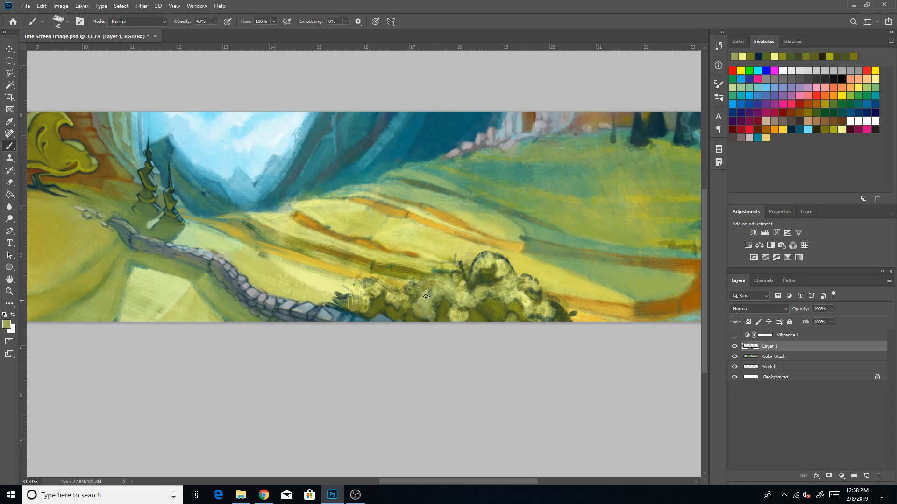
{"action": "key", "text": "bracketright"}
{"action": "key", "text": "bracketright"}
{"action": "key", "text": "bracketright"}
{"action": "key", "text": "bracketright"}
{"action": "left_click", "coordinate": [447, 306], "text": "alt"}
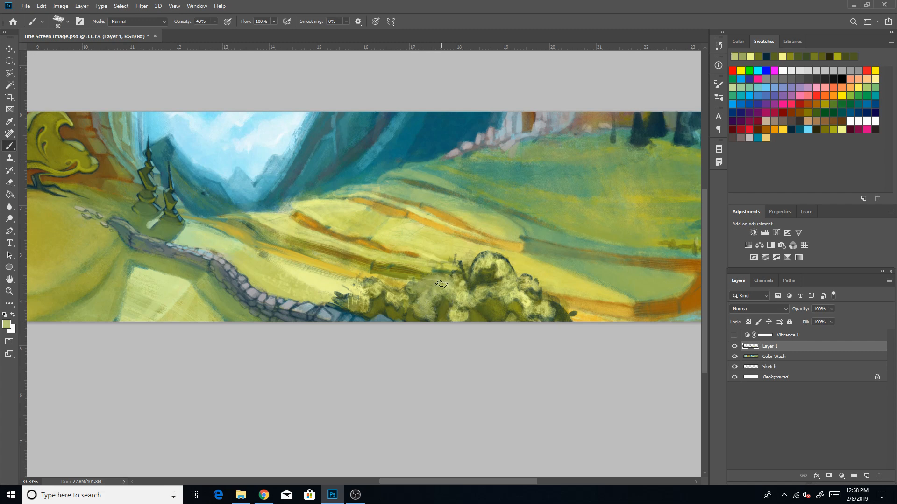
{"action": "left_click_drag", "start_coordinate": [423, 286], "coordinate": [424, 290]}
Refine the shading between the leftmost and middle bushes with sampled olive tones at sizes 25 to 35.
{"action": "key", "text": "bracketleft"}
{"action": "key", "text": "bracketleft"}
{"action": "key", "text": "bracketleft"}
{"action": "key", "text": "bracketleft"}
{"action": "key", "text": "bracketleft"}
{"action": "left_click", "coordinate": [419, 291], "text": "alt"}
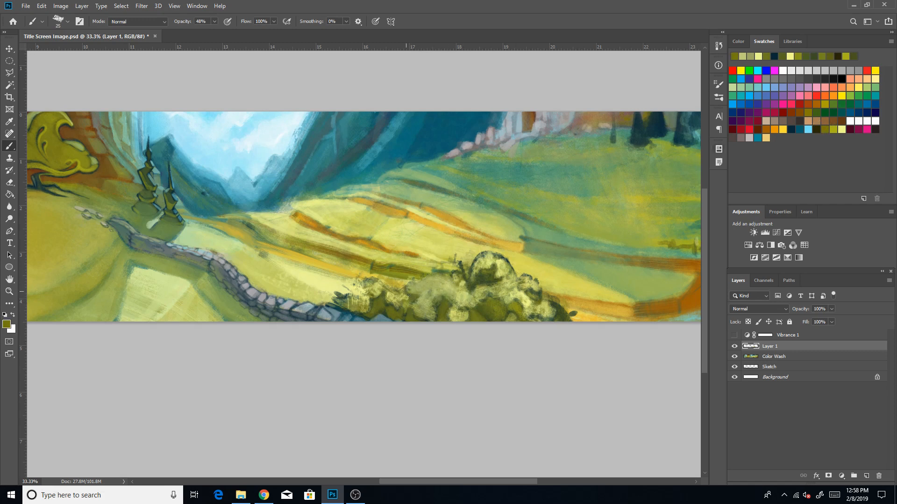
{"action": "left_click", "coordinate": [411, 300], "text": "alt"}
{"action": "key", "text": "bracketright"}
{"action": "key", "text": "bracketright"}
{"action": "key", "text": "bracketright"}
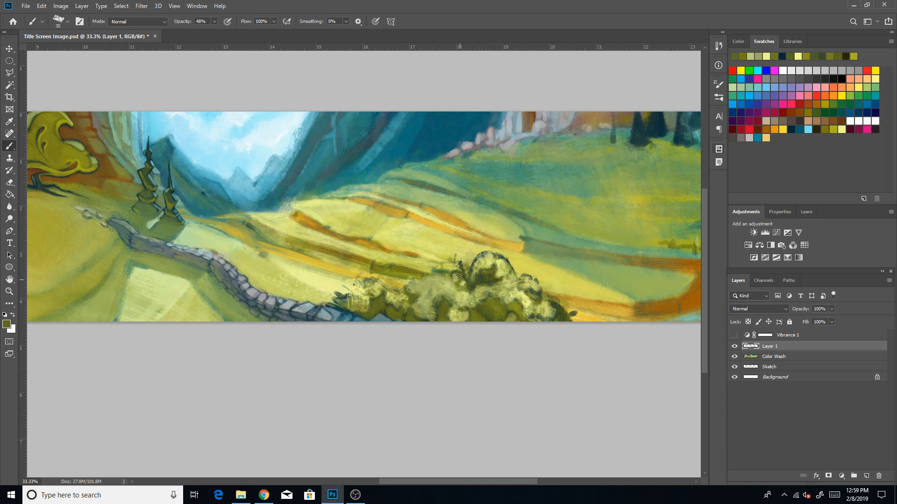
Deepen the foliage around the tall bush's lower edge with sampled dark olive tones at size 35.
{"action": "left_click", "coordinate": [481, 278], "text": "alt"}
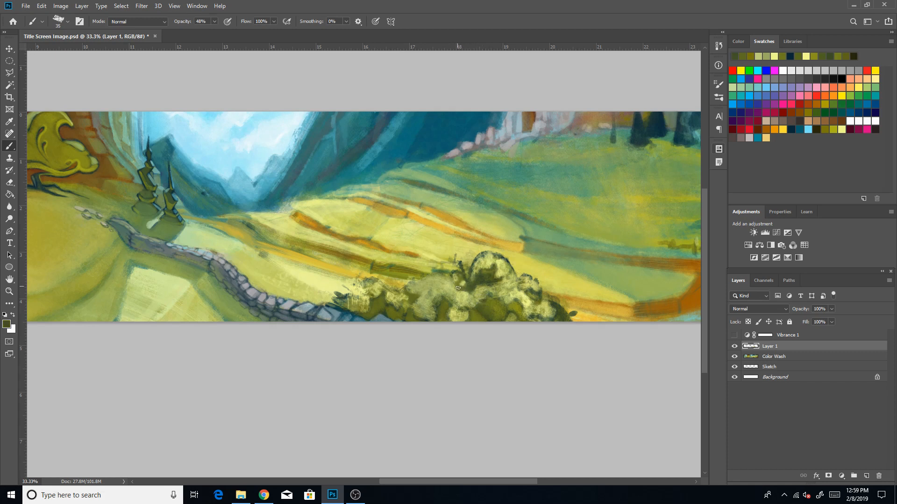
{"action": "left_click", "coordinate": [486, 282], "text": "alt"}
{"action": "left_click", "coordinate": [483, 280], "text": "alt"}
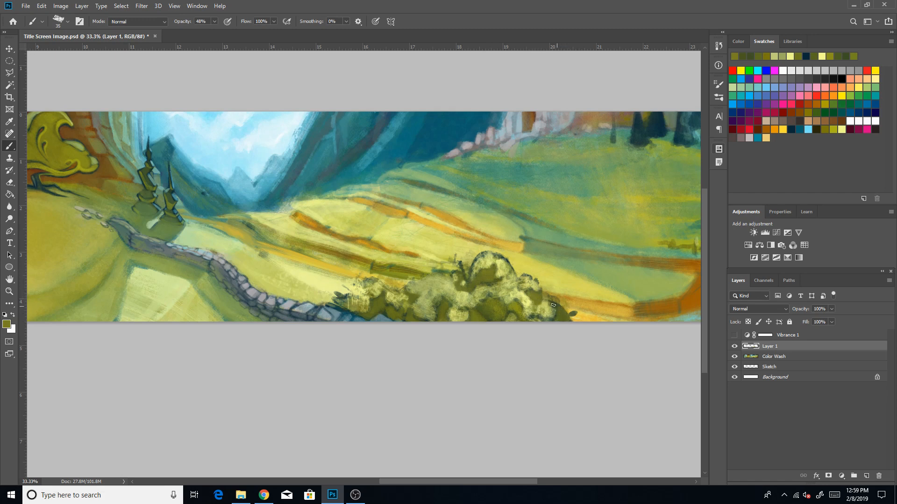
Fill in the rightmost bush's shaded base with sampled dark olive at size 50.
{"action": "key", "text": "bracketright"}
{"action": "key", "text": "bracketright"}
{"action": "key", "text": "bracketright"}
{"action": "left_click", "coordinate": [517, 302], "text": "alt"}
{"action": "left_click", "coordinate": [489, 311], "text": "alt"}
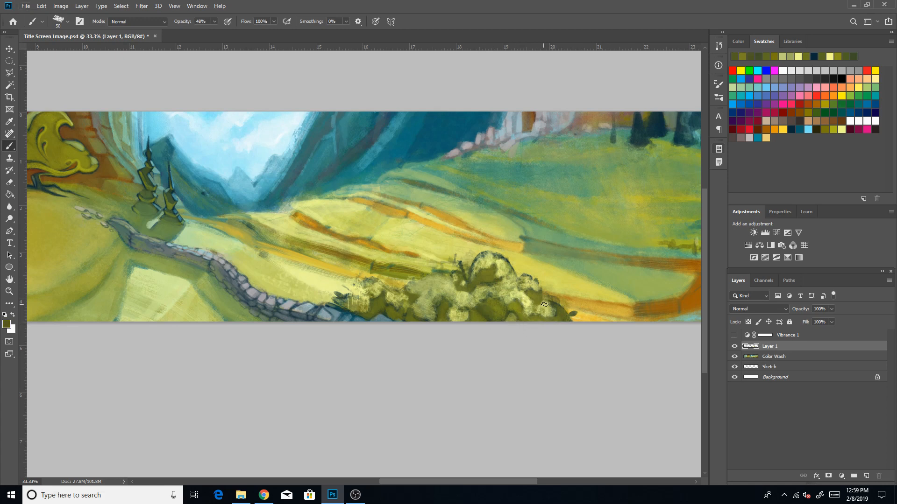
{"action": "left_click_drag", "start_coordinate": [542, 314], "coordinate": [566, 319]}
{"action": "left_click", "coordinate": [543, 317], "text": "alt"}
Paint out the stray twig marks beside the tall bush with sampled field yellows at up to size 90.
{"action": "left_click", "coordinate": [444, 288], "text": "alt"}
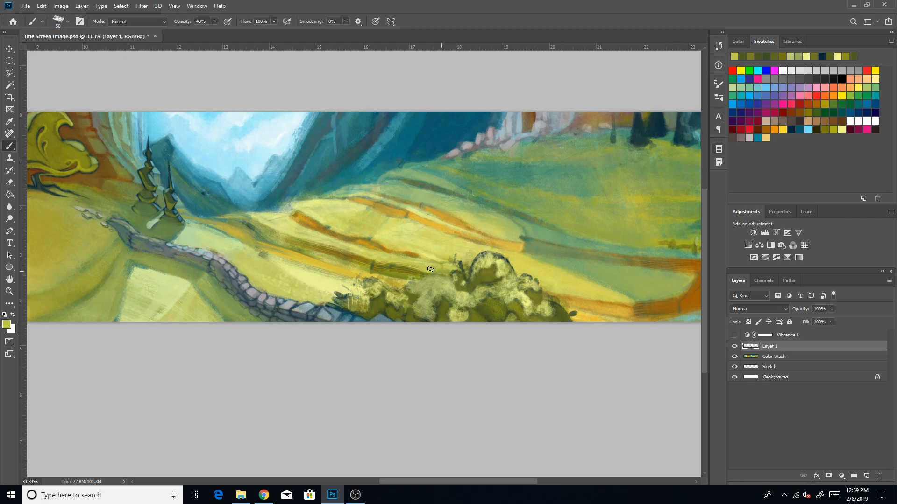
{"action": "left_click", "coordinate": [466, 260], "text": "alt"}
{"action": "key", "text": "bracketleft"}
{"action": "key", "text": "bracketleft"}
{"action": "key", "text": "bracketleft"}
{"action": "left_click", "coordinate": [461, 256], "text": "alt"}
{"action": "key", "text": "bracketright"}
{"action": "key", "text": "bracketright"}
{"action": "key", "text": "bracketright"}
{"action": "key", "text": "bracketright"}
{"action": "key", "text": "bracketright"}
{"action": "key", "text": "bracketright"}
{"action": "key", "text": "bracketright"}
{"action": "left_click_drag", "start_coordinate": [449, 254], "coordinate": [461, 260]}
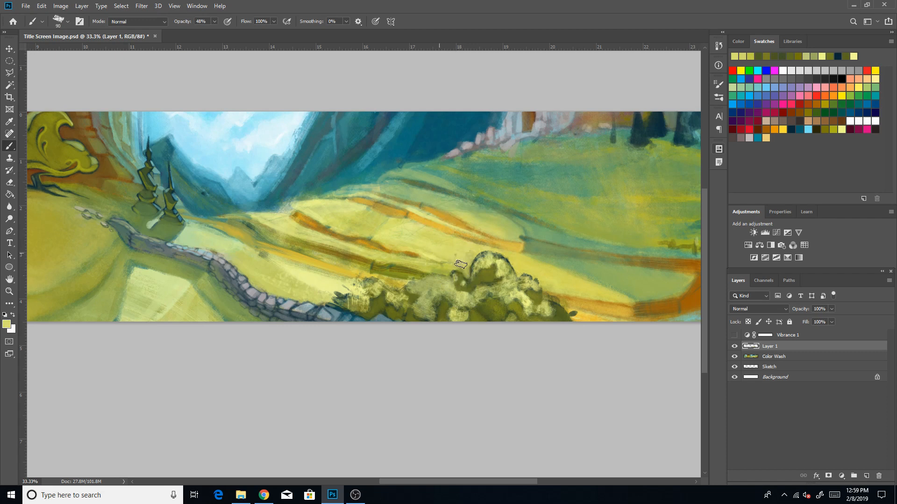
Clean up the field around the tall bush's outer edge with sampled yellow at size 45.
{"action": "key", "text": "bracketleft"}
{"action": "key", "text": "bracketleft"}
{"action": "key", "text": "bracketleft"}
{"action": "key", "text": "bracketleft"}
{"action": "key", "text": "bracketleft"}
{"action": "left_click", "coordinate": [518, 270], "text": "alt"}
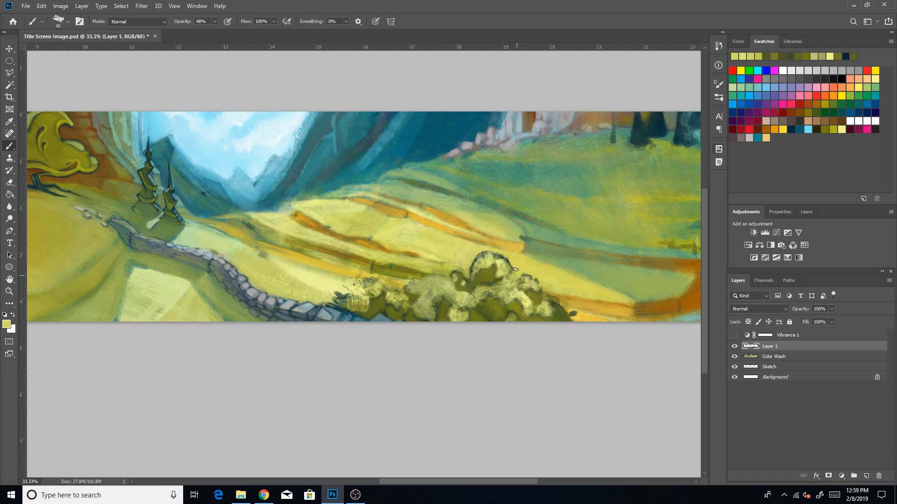
Tidy the ground around the leftmost bush's outline with yellows sampled from the field at size 45.
{"action": "left_click", "coordinate": [393, 282], "text": "alt"}
{"action": "left_click", "coordinate": [341, 306], "text": "alt"}
{"action": "left_click", "coordinate": [356, 295], "text": "alt"}
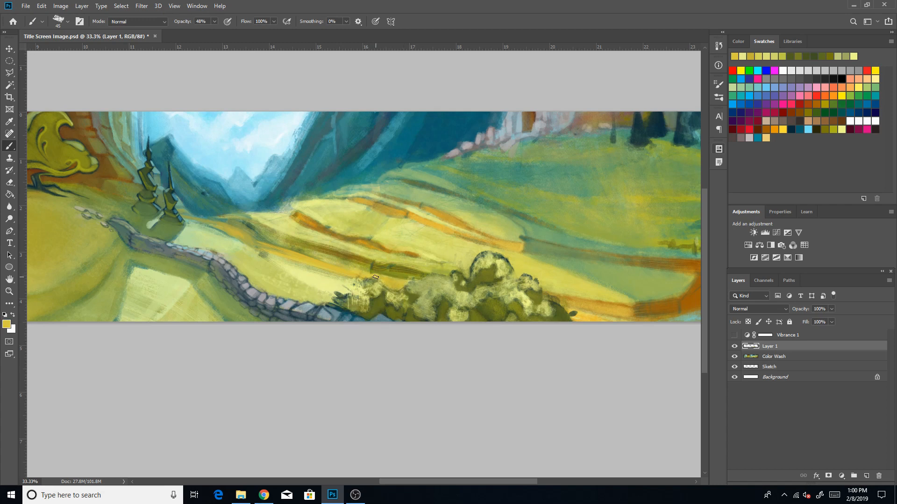
{"action": "left_click", "coordinate": [345, 305], "text": "alt"}
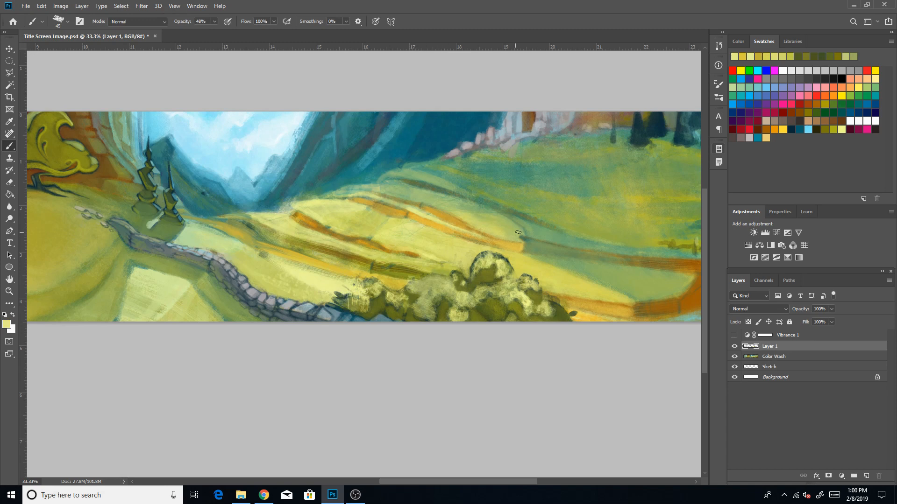
Blend the foliage directly beneath the tall bush with sampled olive greens at size 35.
{"action": "left_click", "coordinate": [475, 296], "text": "alt"}
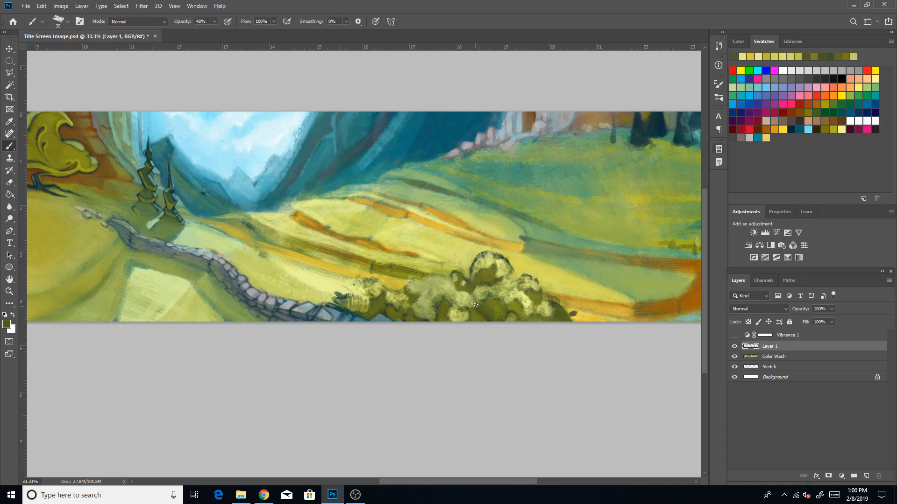
{"action": "left_click", "coordinate": [473, 288], "text": "alt"}
{"action": "left_click_drag", "start_coordinate": [471, 291], "coordinate": [476, 301]}
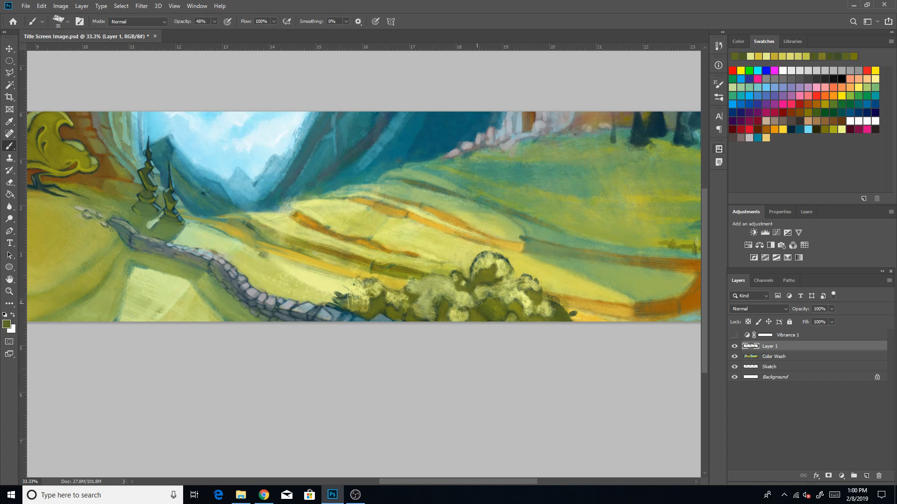
{"action": "left_click", "coordinate": [479, 303], "text": "alt"}
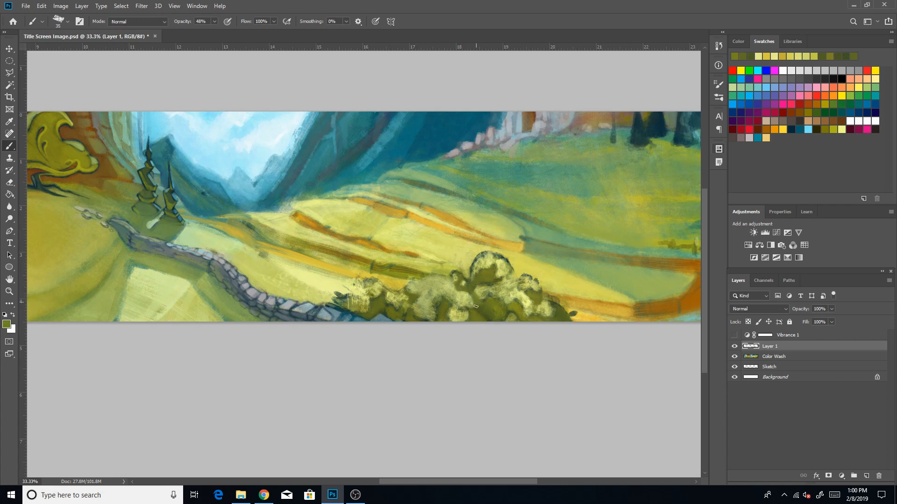
{"action": "left_click", "coordinate": [474, 297], "text": "alt"}
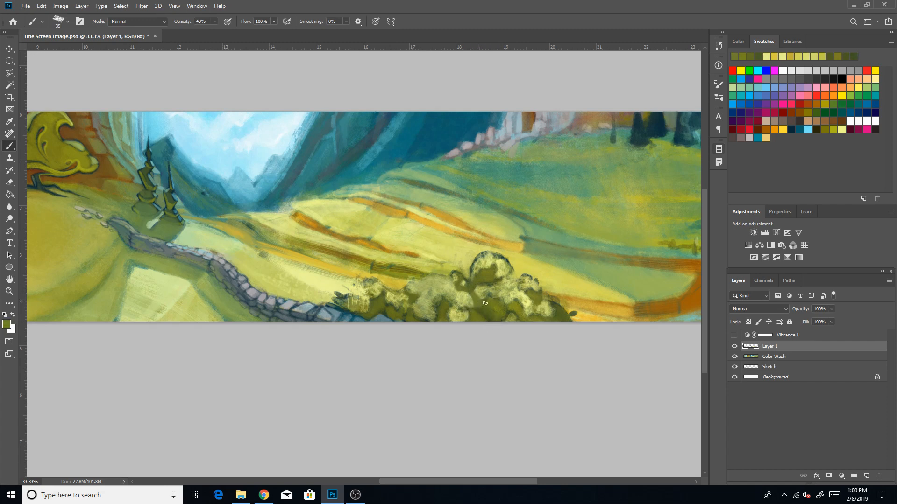
Accent the gaps beneath the tall bush with navy at size 30 and blend with sampled olive.
{"action": "left_click", "coordinate": [793, 129]}
{"action": "key", "text": "["}
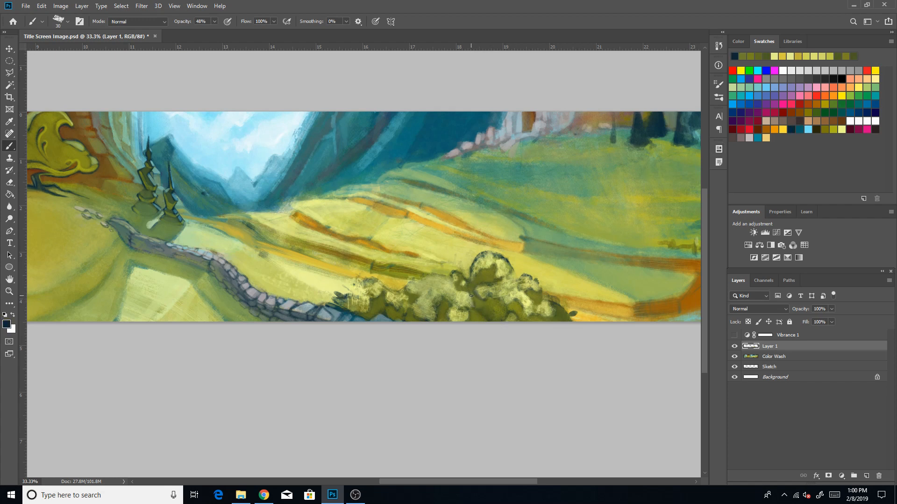
{"action": "left_click", "coordinate": [475, 303], "text": "alt"}
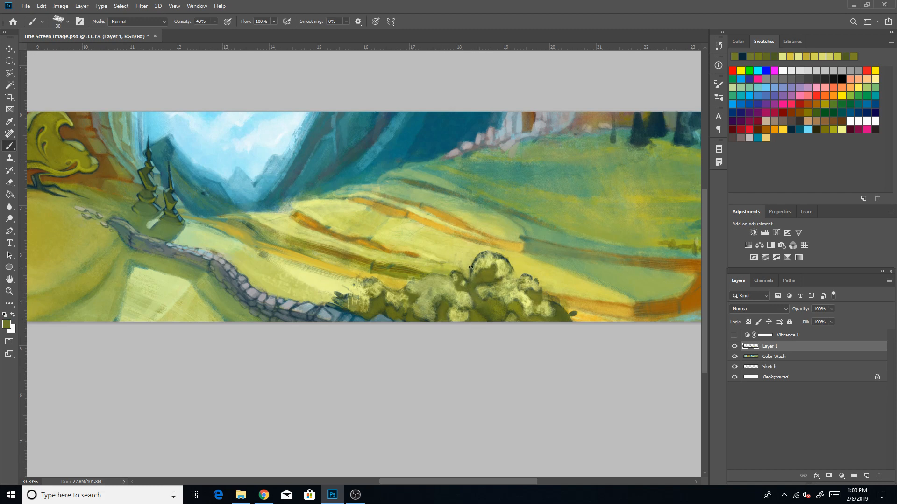
{"action": "left_click", "coordinate": [527, 323], "text": "alt"}
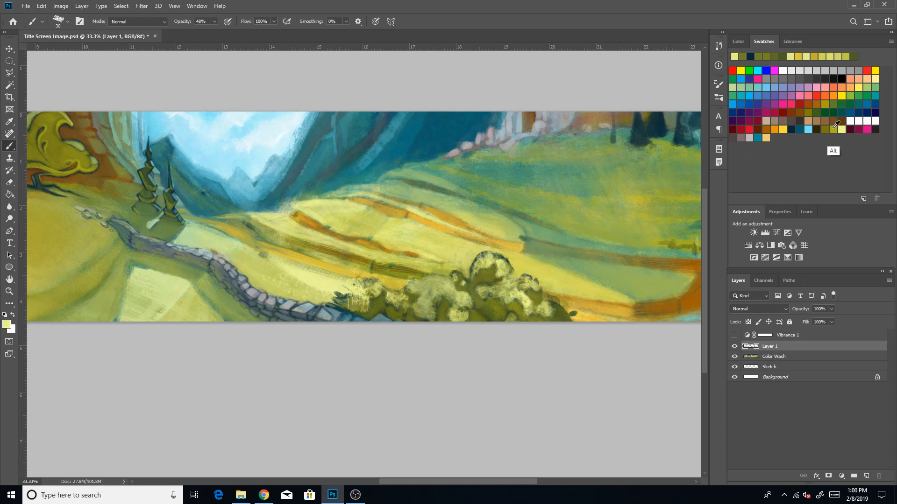
Glaze yellow-green over the middle and tall bushes at sizes 80 to 60, and add navy accents at size 40.
{"action": "left_click", "coordinate": [834, 129]}
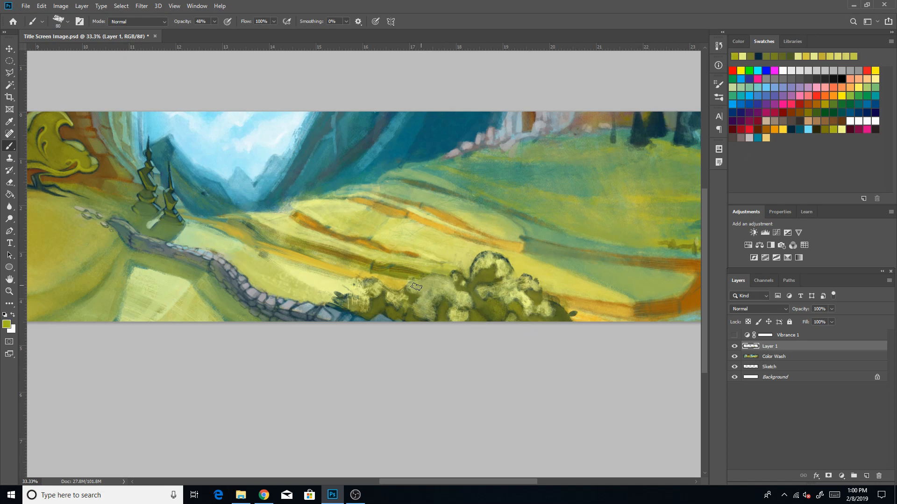
{"action": "mouse_move", "coordinate": [431, 287]}
{"action": "left_mouse_down"}
{"action": "mouse_move", "coordinate": [441, 289]}
{"action": "mouse_move", "coordinate": [427, 300]}
{"action": "mouse_move", "coordinate": [429, 316]}
{"action": "mouse_move", "coordinate": [440, 285]}
{"action": "mouse_move", "coordinate": [464, 301]}
{"action": "mouse_move", "coordinate": [460, 309]}
{"action": "left_mouse_up"}
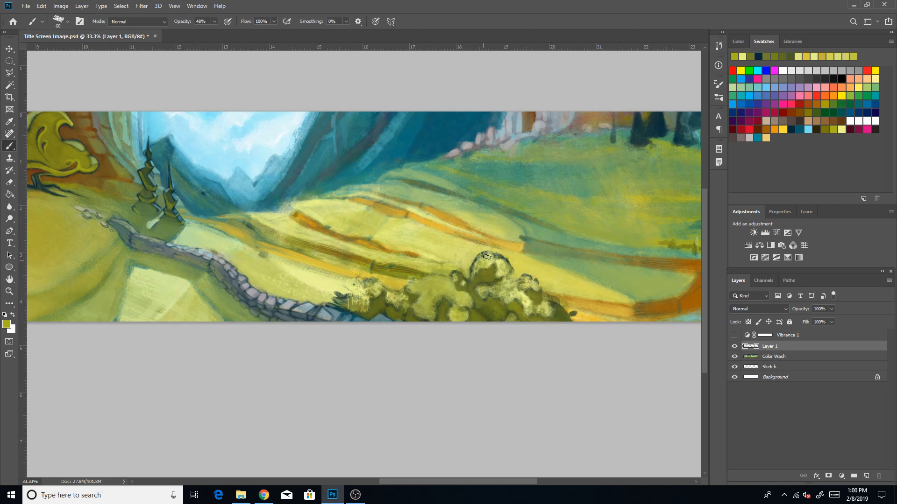
{"action": "left_click", "coordinate": [491, 289], "text": "alt"}
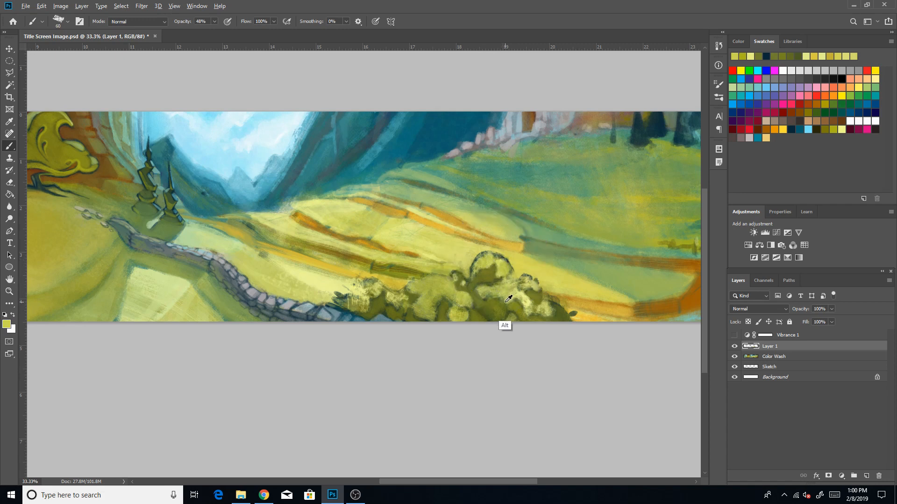
{"action": "left_click", "coordinate": [791, 129]}
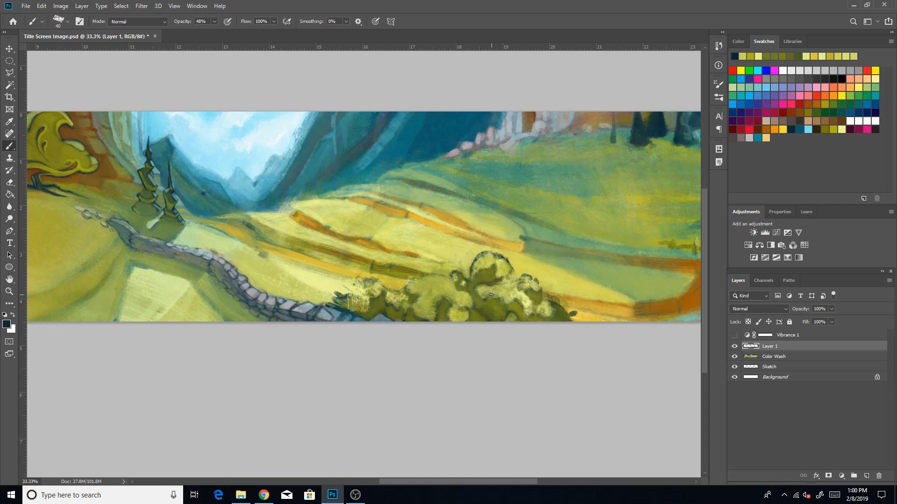
Clean up the field around the tall and rightmost bushes with sampled yellows and ochre at sizes 30 to 60.
{"action": "left_click", "coordinate": [516, 298], "text": "alt"}
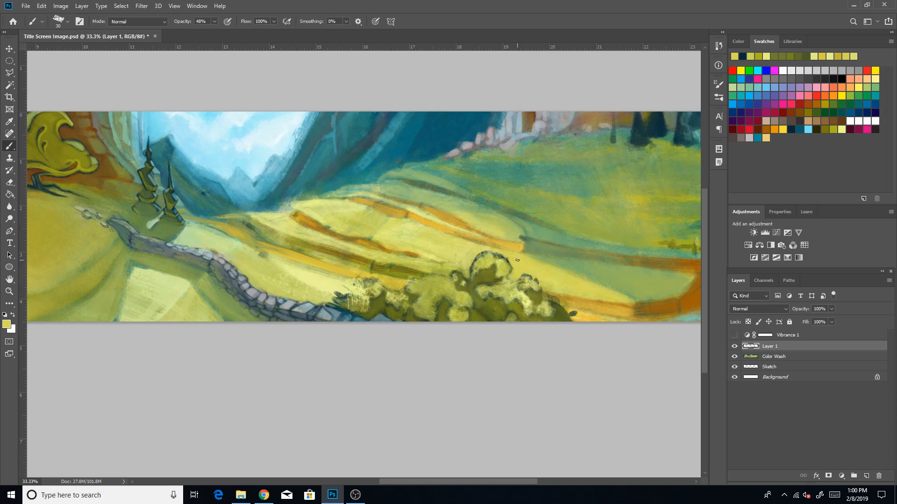
{"action": "left_click", "coordinate": [467, 275], "text": "alt"}
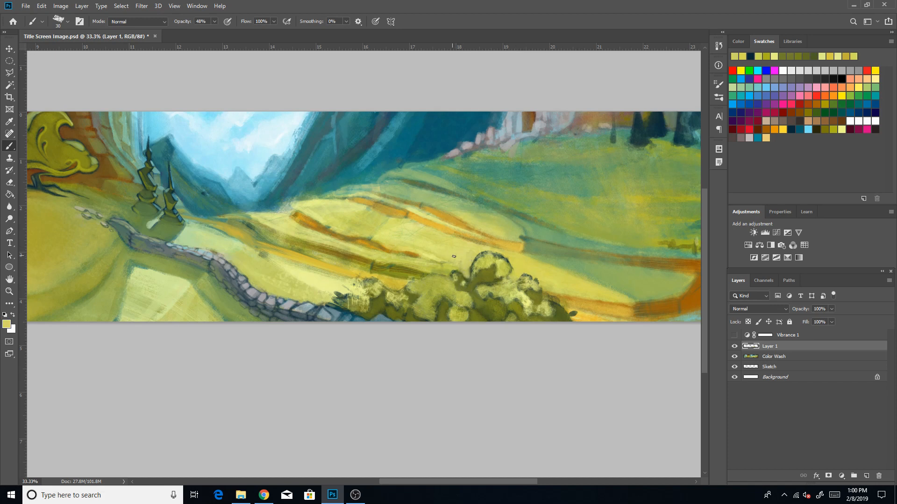
{"action": "left_click", "coordinate": [445, 260], "text": "alt"}
{"action": "key", "text": "bracketright"}
{"action": "key", "text": "bracketright"}
{"action": "left_click_drag", "start_coordinate": [455, 262], "coordinate": [465, 266]}
{"action": "left_click", "coordinate": [415, 259], "text": "alt"}
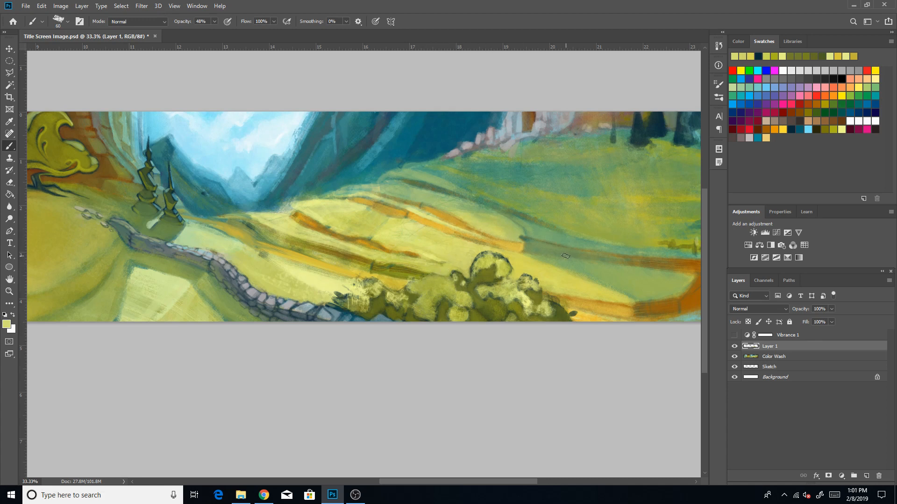
{"action": "left_click", "coordinate": [559, 298], "text": "alt"}
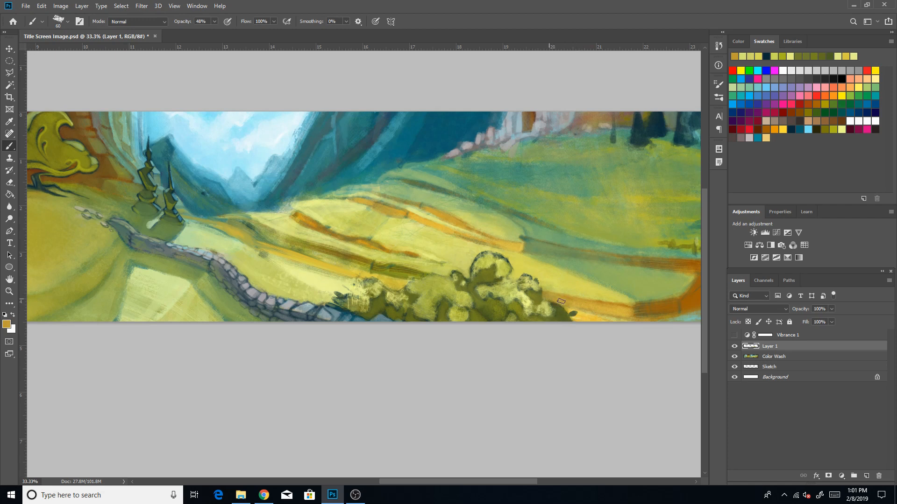
{"action": "left_click", "coordinate": [562, 303], "text": "alt"}
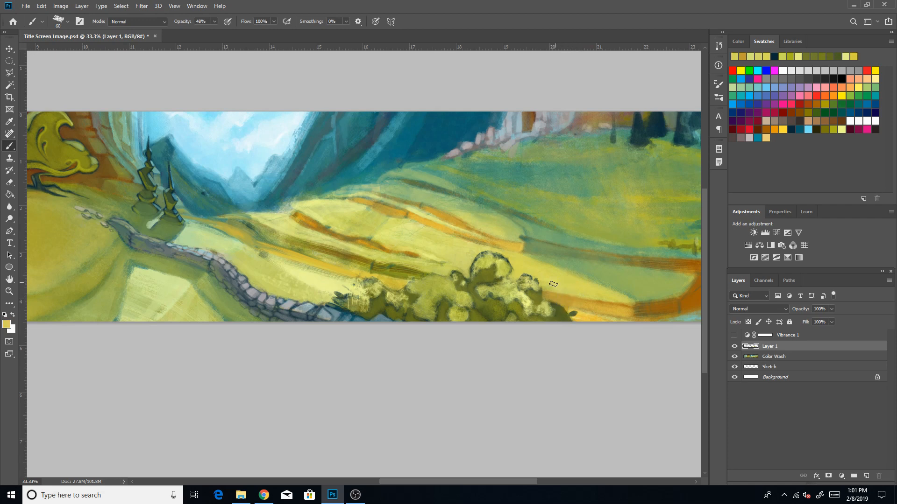
Soften the leftmost bush's upper edge with sampled field yellow and glaze its foliage yellow-green at size 50.
{"action": "left_click", "coordinate": [343, 283], "text": "alt"}
{"action": "key", "text": "bracketright"}
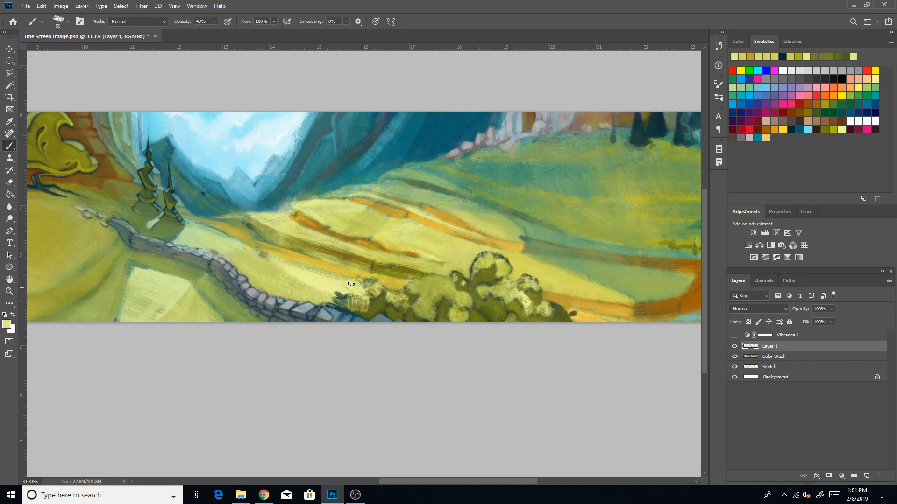
{"action": "left_click", "coordinate": [373, 289], "text": "alt"}
{"action": "left_click_drag", "start_coordinate": [370, 290], "coordinate": [376, 286]}
{"action": "left_click", "coordinate": [390, 271], "text": "alt"}
{"action": "mouse_move", "coordinate": [363, 283]}
{"action": "left_mouse_down"}
{"action": "mouse_move", "coordinate": [364, 300]}
{"action": "mouse_move", "coordinate": [343, 302]}
{"action": "left_mouse_up"}
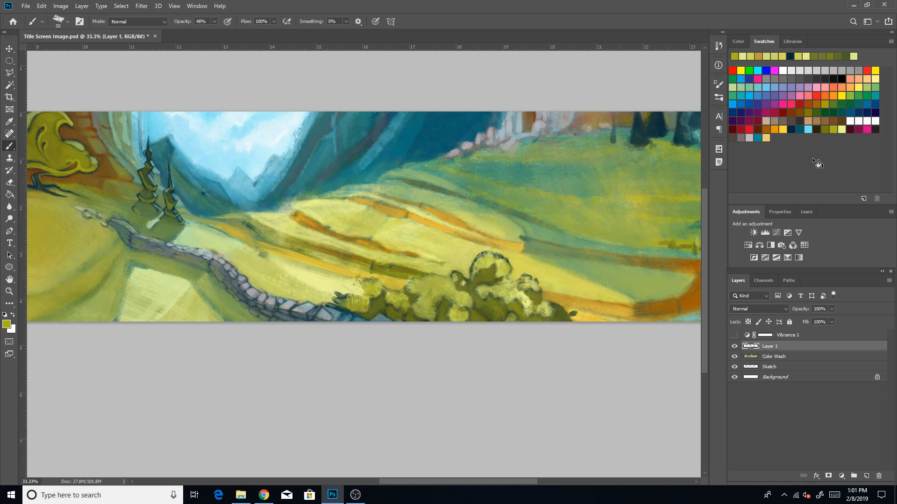
Add pale yellow highlights to the leftmost bush and its neighbour at sizes 40 to 50.
{"action": "left_click", "coordinate": [843, 129]}
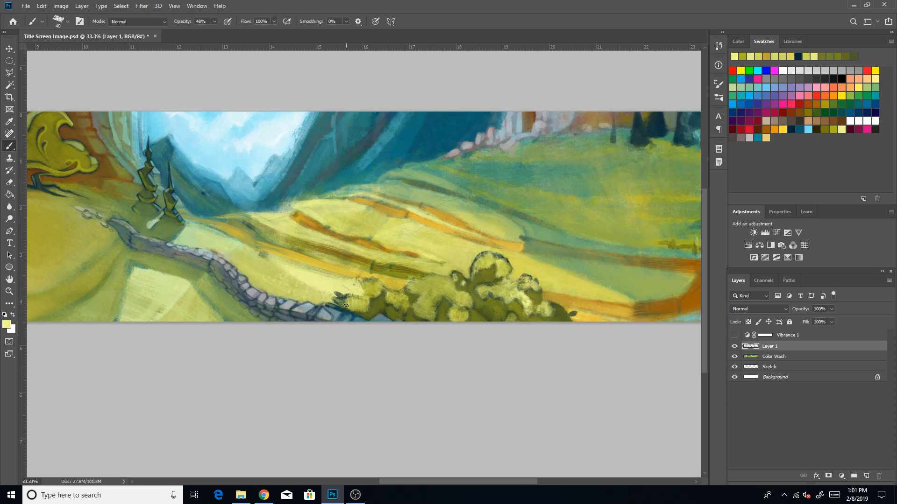
{"action": "mouse_move", "coordinate": [348, 298]}
{"action": "left_mouse_down"}
{"action": "mouse_move", "coordinate": [363, 304]}
{"action": "mouse_move", "coordinate": [352, 308]}
{"action": "left_mouse_up"}
{"action": "key", "text": "bracketright"}
{"action": "key", "text": "bracketleft"}
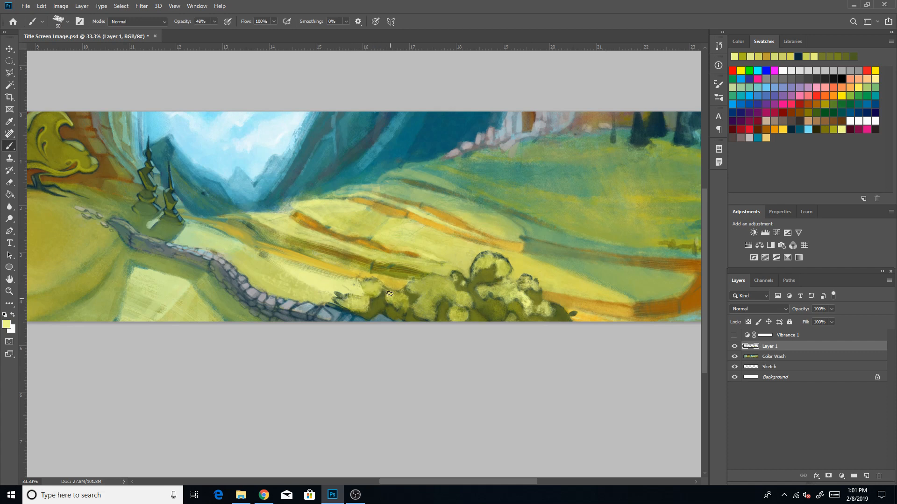
{"action": "left_click_drag", "start_coordinate": [405, 303], "coordinate": [401, 296]}
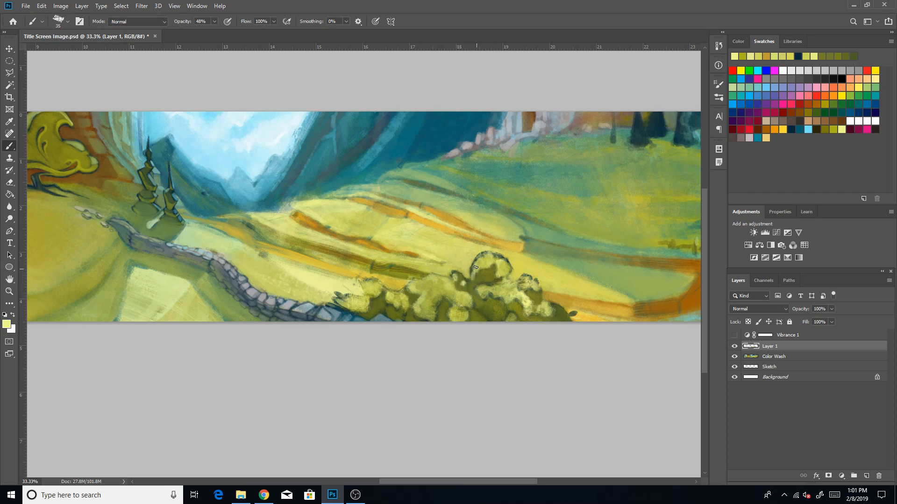
Clean up the field edge around the tall bush with sampled yellows at size 35 and 48% opacity.
{"action": "left_click", "coordinate": [498, 253], "text": "alt"}
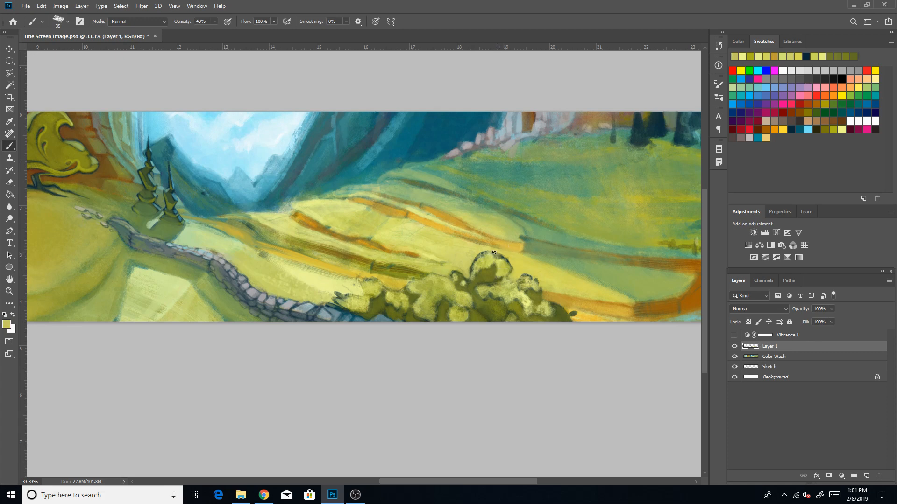
{"action": "left_click", "coordinate": [498, 255], "text": "alt"}
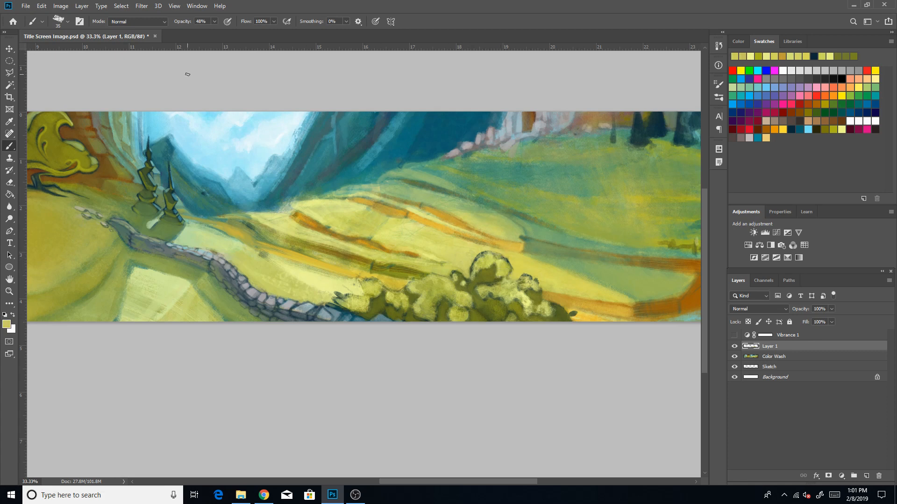
{"action": "left_click", "coordinate": [466, 94]}
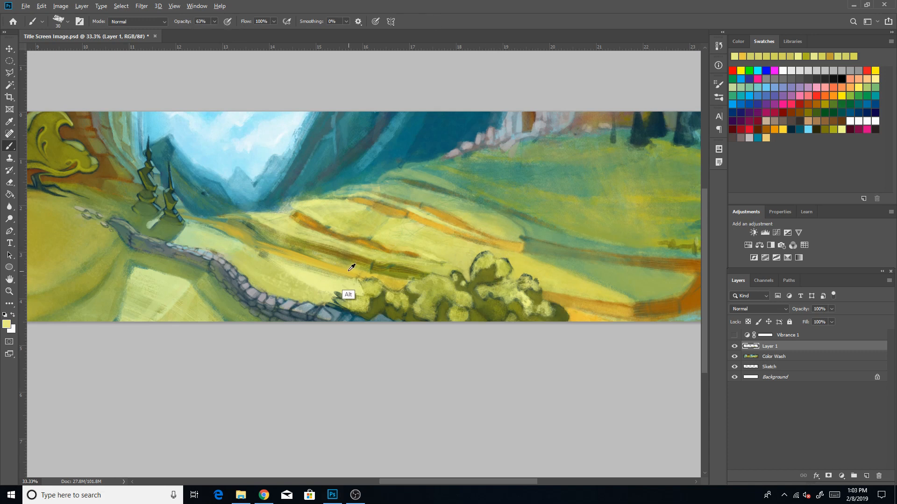
Clean up the field along the left bushes' upper edges with sampled yellows and ochre at size 30 and 63% opacity.
{"action": "left_click", "coordinate": [357, 279], "text": "alt"}
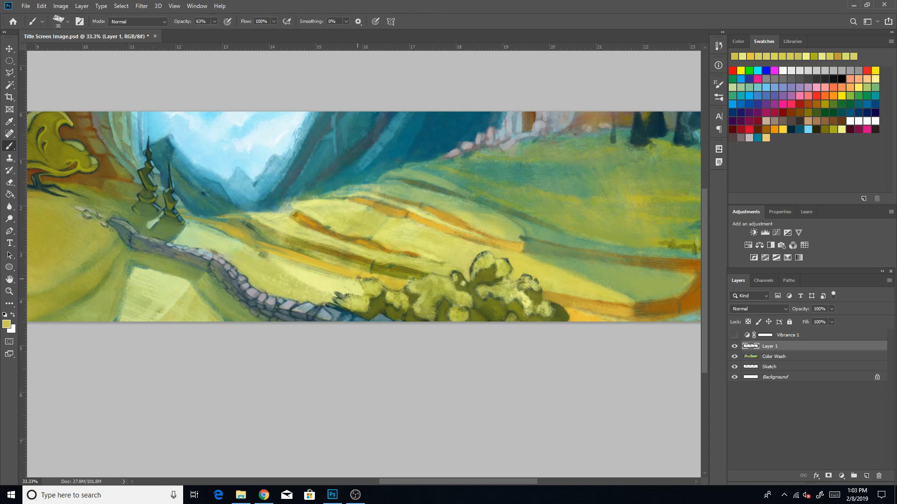
{"action": "left_click", "coordinate": [357, 277], "text": "alt"}
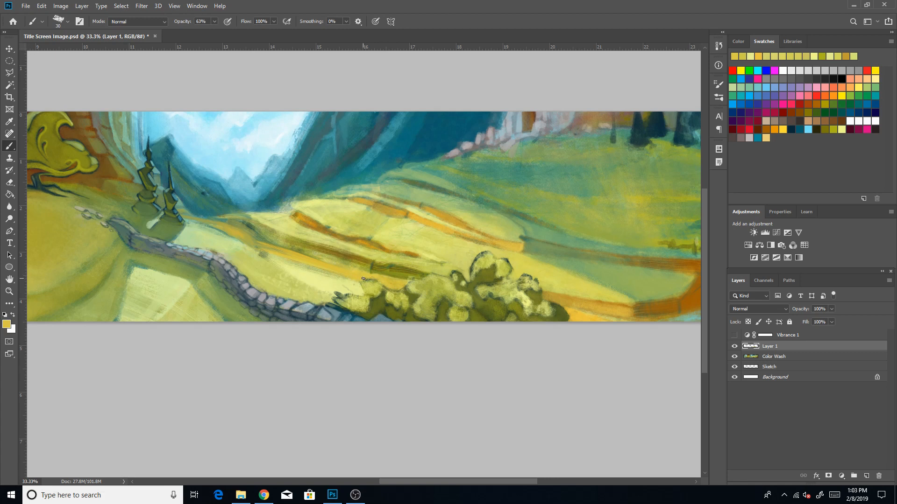
{"action": "left_click", "coordinate": [366, 286], "text": "alt"}
{"action": "left_click_drag", "start_coordinate": [362, 291], "coordinate": [360, 283]}
{"action": "left_click", "coordinate": [362, 292], "text": "alt"}
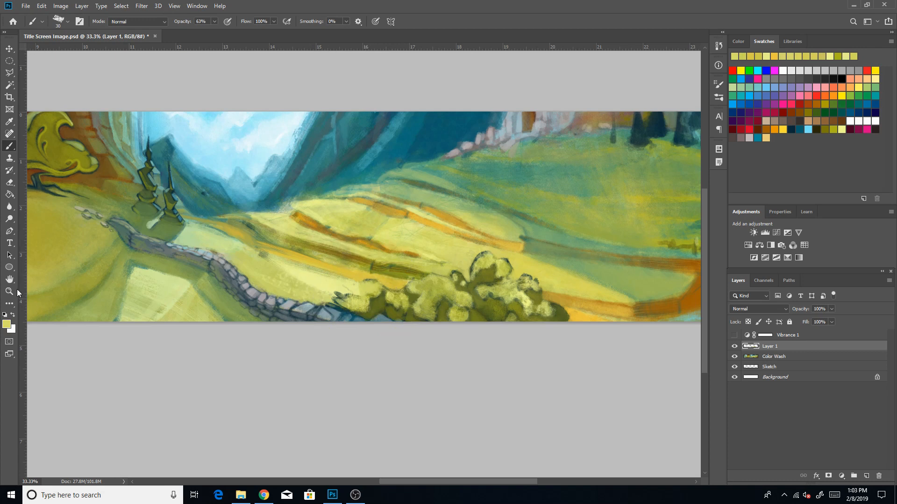
{"action": "left_click", "coordinate": [387, 286], "text": "alt"}
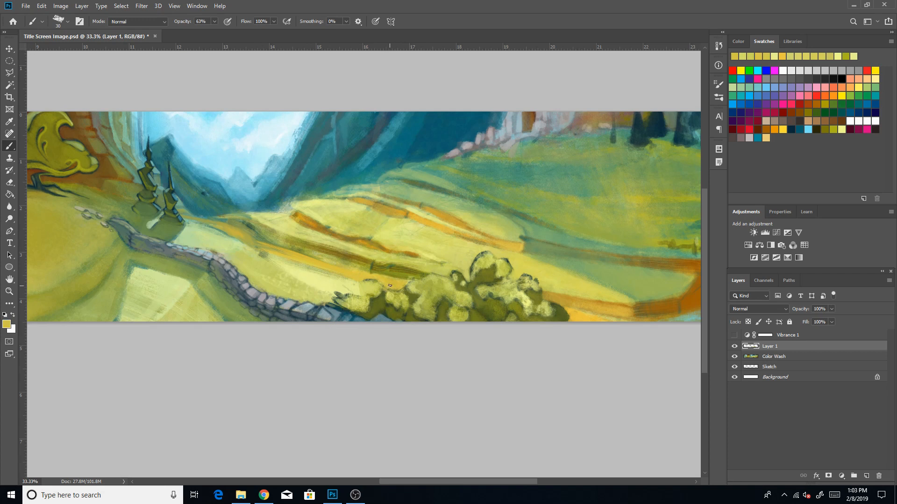
Check the painting's values in greyscale by temporarily showing the Vibrance 1 layer.
{"action": "left_click", "coordinate": [9, 291]}
{"action": "left_click", "coordinate": [389, 271], "text": "alt"}
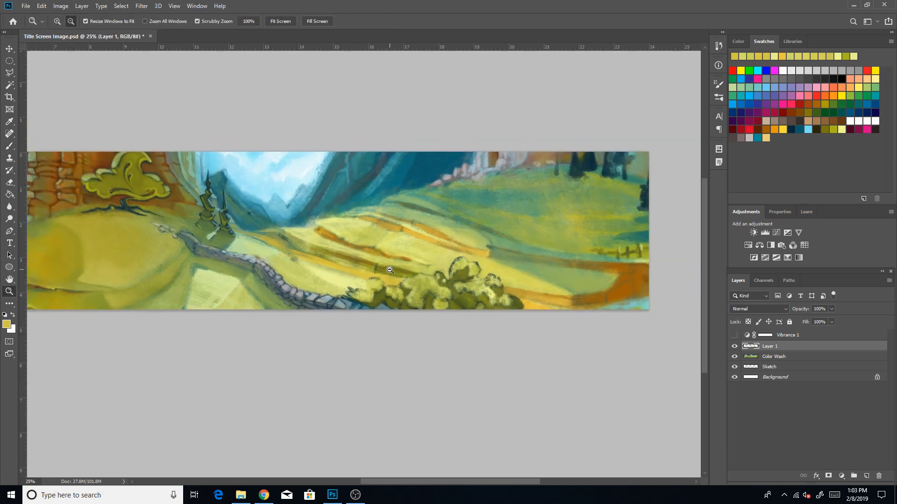
{"action": "left_click", "coordinate": [390, 270], "text": "alt"}
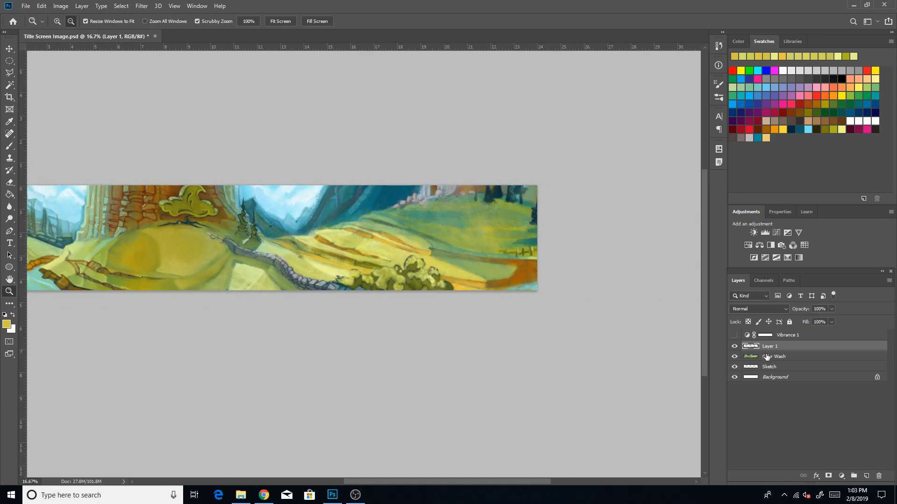
{"action": "left_click", "coordinate": [735, 335]}
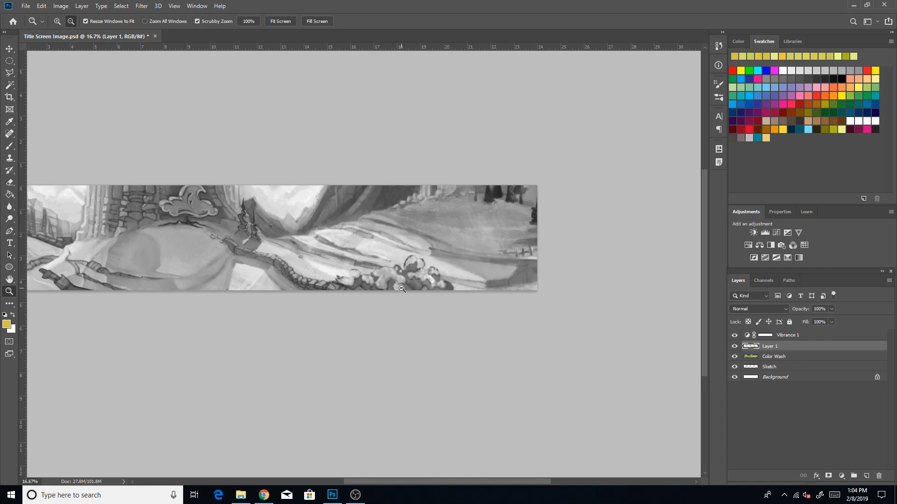
{"action": "left_click", "coordinate": [734, 334]}
Glaze olive over the whole row of bushes with the brush at size 100 and 34% opacity.
{"action": "left_click", "coordinate": [57, 21]}
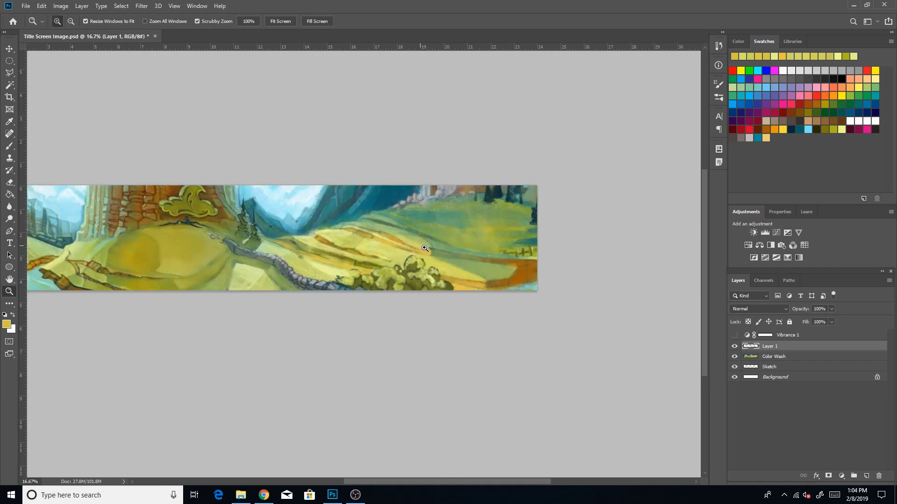
{"action": "left_click", "coordinate": [418, 244]}
{"action": "key", "text": "b"}
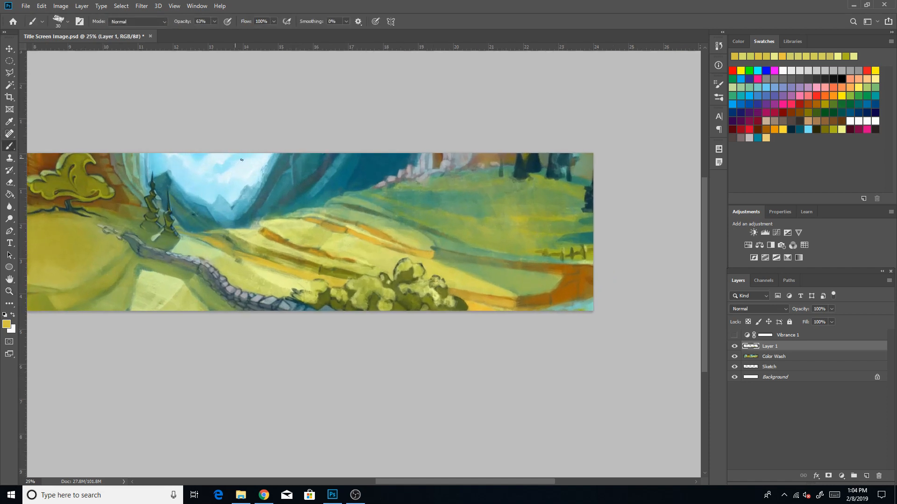
{"action": "left_click", "coordinate": [202, 32]}
{"action": "left_click", "coordinate": [823, 128]}
{"action": "key", "text": "bracketright"}
{"action": "key", "text": "bracketright"}
{"action": "key", "text": "bracketright"}
{"action": "key", "text": "bracketright"}
{"action": "key", "text": "bracketright"}
{"action": "key", "text": "bracketright"}
{"action": "key", "text": "bracketright"}
{"action": "mouse_move", "coordinate": [316, 298]}
{"action": "left_mouse_down"}
{"action": "mouse_move", "coordinate": [343, 296]}
{"action": "mouse_move", "coordinate": [336, 289]}
{"action": "mouse_move", "coordinate": [338, 304]}
{"action": "mouse_move", "coordinate": [345, 296]}
{"action": "mouse_move", "coordinate": [365, 307]}
{"action": "mouse_move", "coordinate": [350, 287]}
{"action": "mouse_move", "coordinate": [373, 288]}
{"action": "mouse_move", "coordinate": [373, 280]}
{"action": "mouse_move", "coordinate": [391, 302]}
{"action": "mouse_move", "coordinate": [383, 279]}
{"action": "mouse_move", "coordinate": [403, 298]}
{"action": "mouse_move", "coordinate": [405, 264]}
{"action": "mouse_move", "coordinate": [418, 268]}
{"action": "mouse_move", "coordinate": [404, 289]}
{"action": "mouse_move", "coordinate": [414, 293]}
{"action": "mouse_move", "coordinate": [420, 283]}
{"action": "mouse_move", "coordinate": [439, 300]}
{"action": "left_mouse_up"}
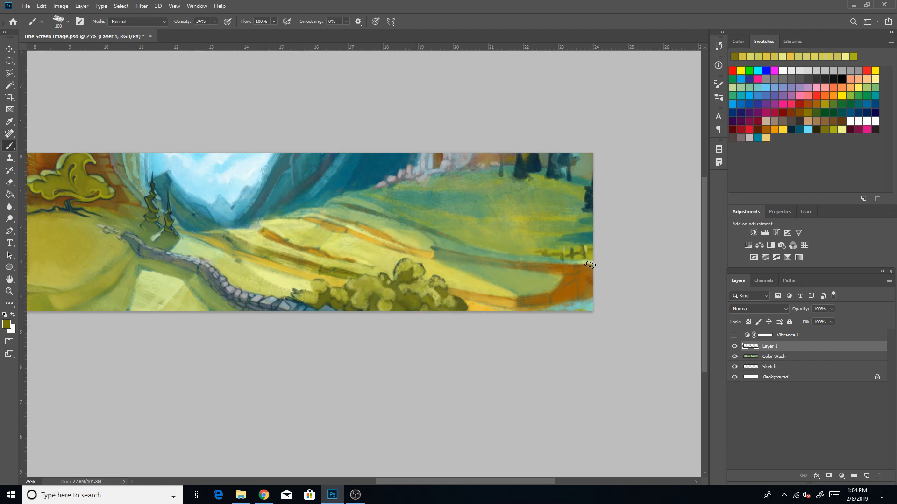
Soften the field and foliage edges above the middle bushes with sampled pale yellows and olive at size 45.
{"action": "left_click", "coordinate": [310, 247], "text": "alt"}
{"action": "key", "text": "bracketleft"}
{"action": "key", "text": "bracketleft"}
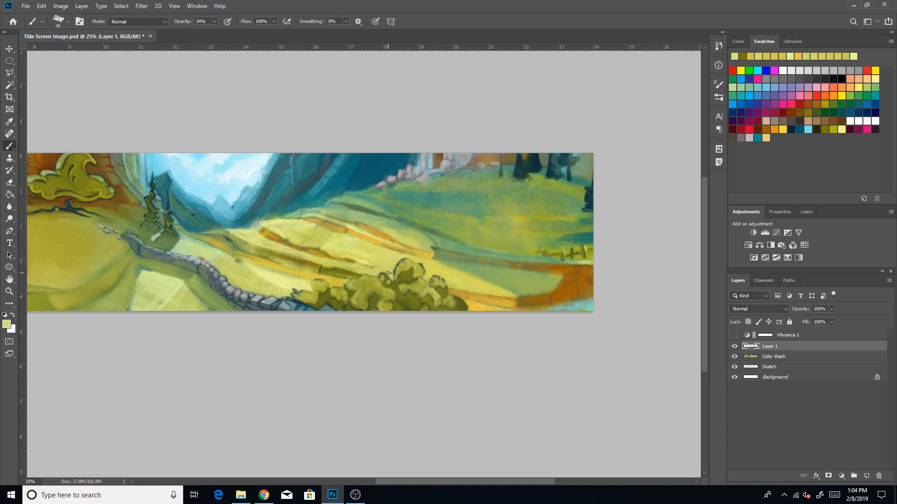
{"action": "key", "text": "bracketright"}
{"action": "key", "text": "bracketright"}
{"action": "key", "text": "bracketright"}
{"action": "key", "text": "bracketright"}
{"action": "key", "text": "bracketright"}
{"action": "key", "text": "bracketleft"}
{"action": "key", "text": "bracketleft"}
{"action": "key", "text": "bracketleft"}
{"action": "key", "text": "bracketleft"}
{"action": "key", "text": "bracketleft"}
{"action": "left_click", "coordinate": [353, 268], "text": "alt"}
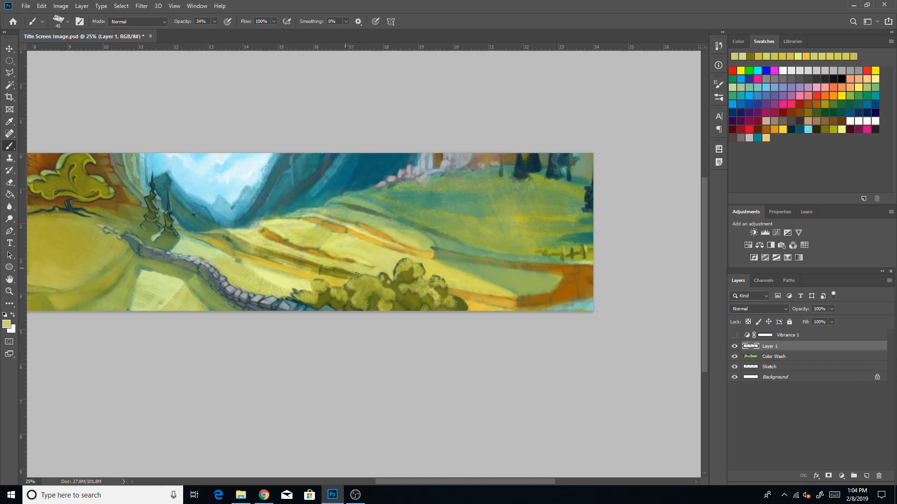
{"action": "left_click", "coordinate": [341, 277], "text": "alt"}
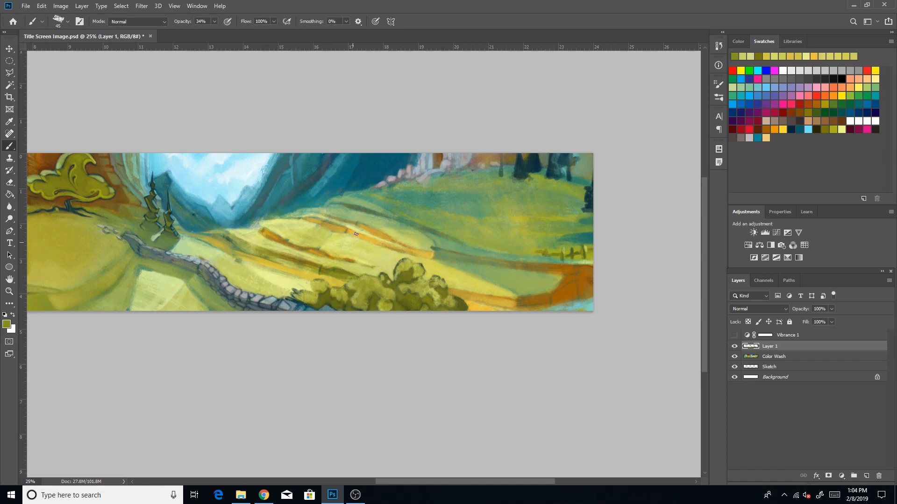
Brush sampled pale yellows over the field around the tall bush at sizes 70 to 80.
{"action": "left_click_drag", "start_coordinate": [465, 265], "coordinate": [392, 262]}
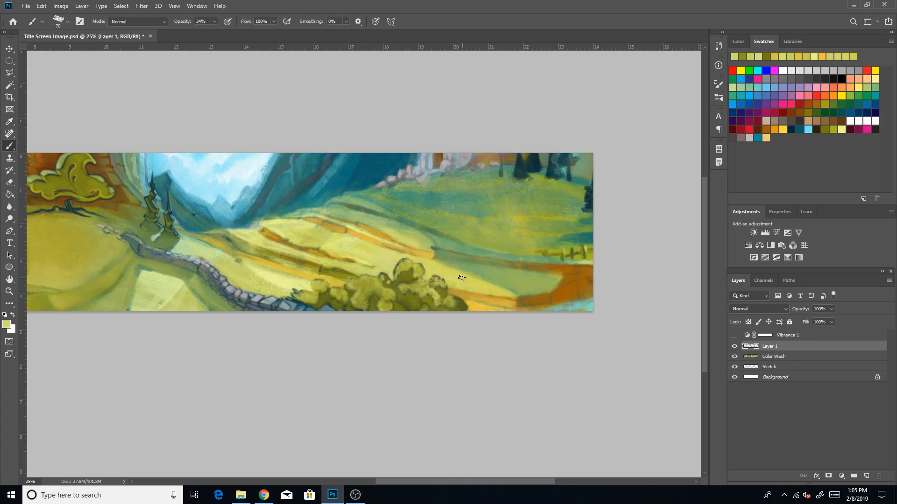
{"action": "key", "text": "bracketright"}
{"action": "left_click", "coordinate": [294, 222], "text": "alt"}
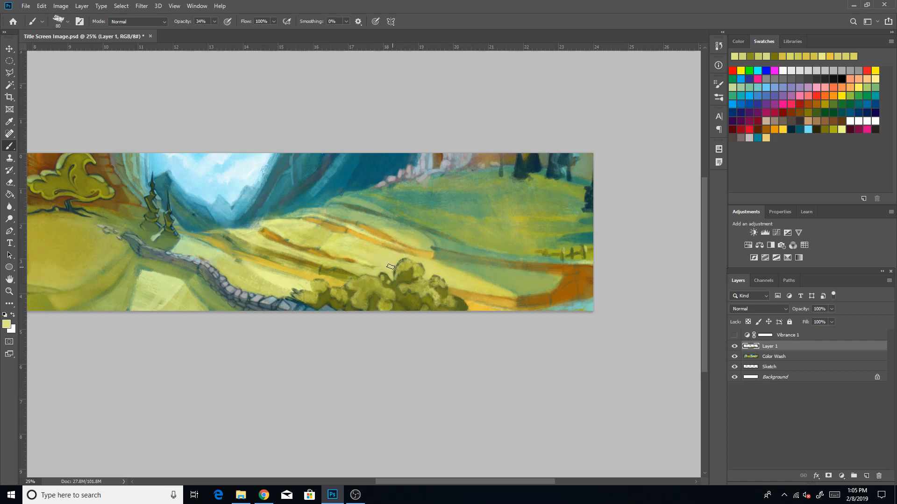
Paint out the dark olive streak in the field above the left bushes with sampled pale yellows at sizes 50 to 70.
{"action": "key", "text": "bracketleft"}
{"action": "key", "text": "bracketleft"}
{"action": "key", "text": "bracketleft"}
{"action": "left_click", "coordinate": [300, 285], "text": "alt"}
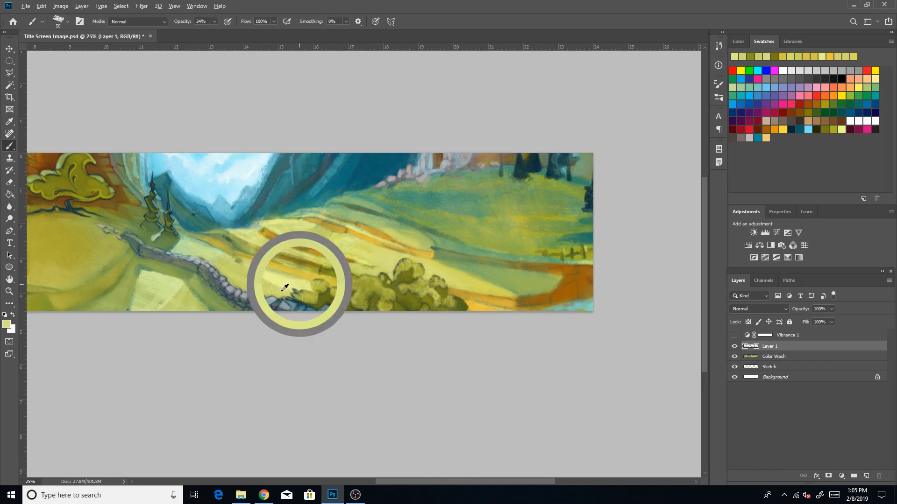
{"action": "key", "text": "bracketright"}
{"action": "key", "text": "bracketright"}
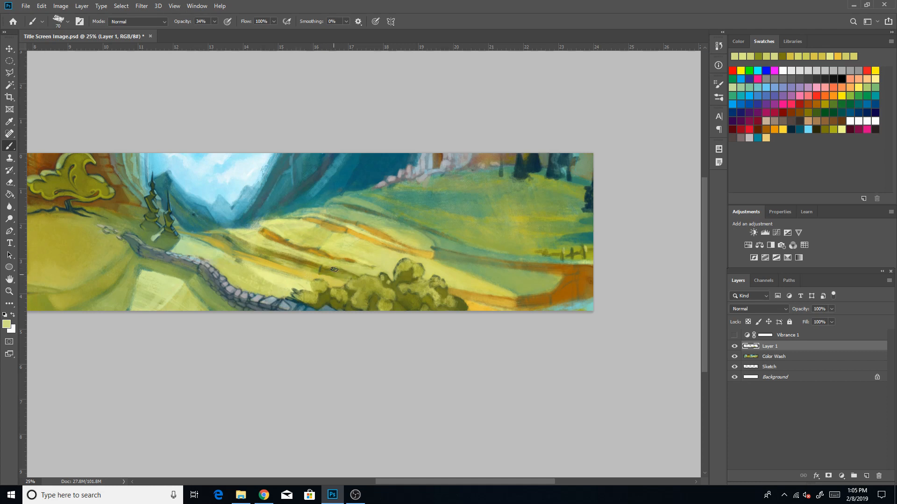
{"action": "left_click", "coordinate": [356, 290], "text": "alt"}
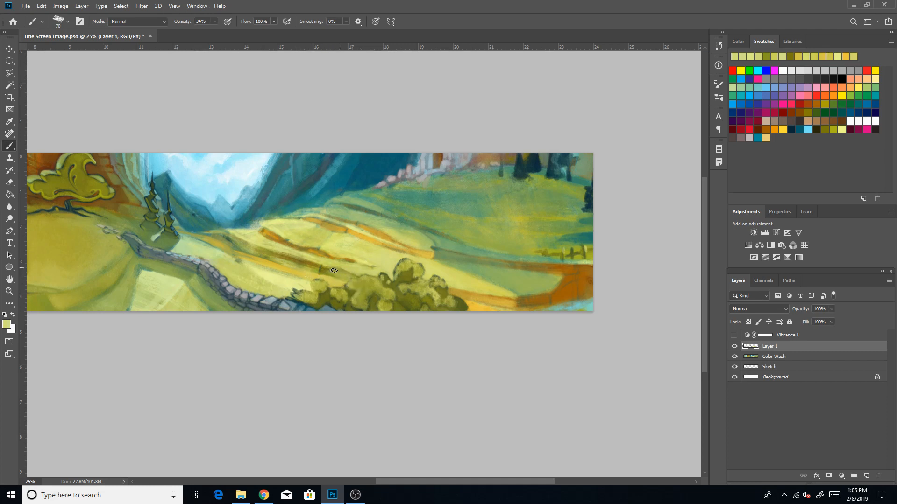
Shade the bushes with the dark olive swatch at size 45.
{"action": "left_click", "coordinate": [825, 129]}
{"action": "key", "text": "bracketleft"}
{"action": "key", "text": "bracketleft"}
{"action": "key", "text": "bracketleft"}
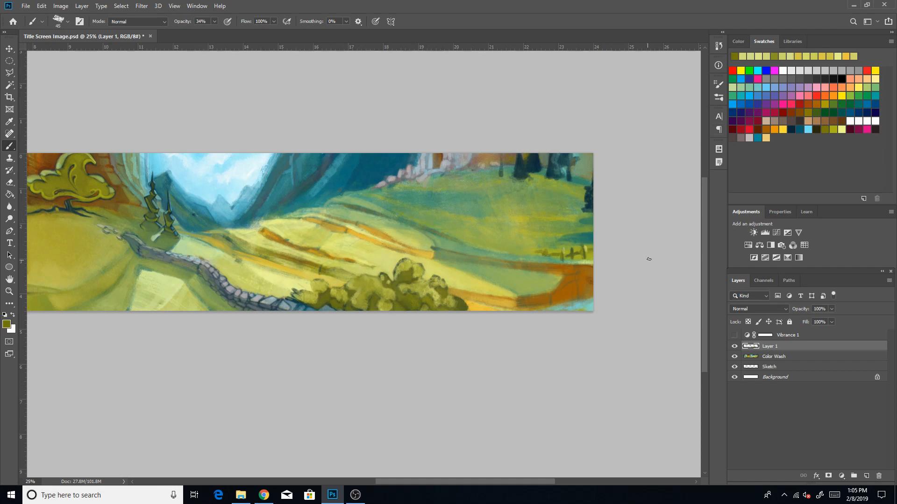
Glaze yellow-green over the bushes at size 100, extending the leftmost bush's base over the wall's lower end.
{"action": "left_click", "coordinate": [833, 129]}
{"action": "key", "text": "bracketright"}
{"action": "key", "text": "bracketright"}
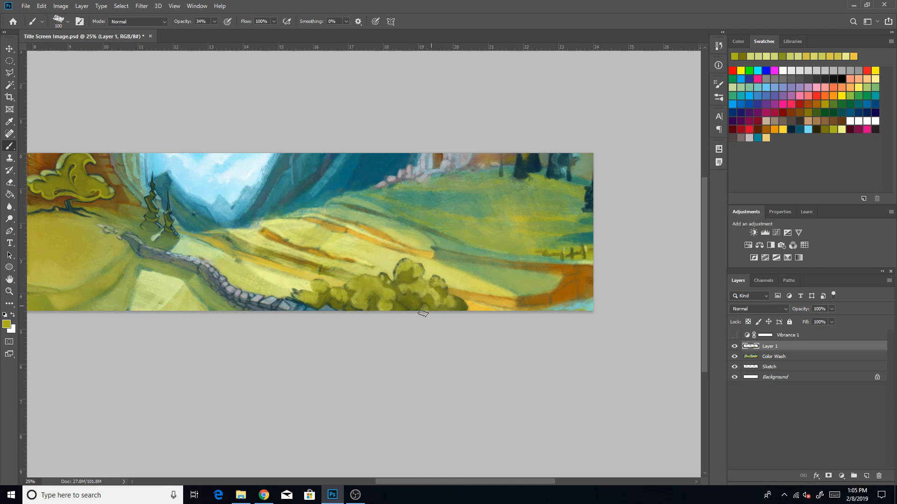
{"action": "mouse_move", "coordinate": [306, 302]}
{"action": "left_mouse_down"}
{"action": "mouse_move", "coordinate": [300, 309]}
{"action": "mouse_move", "coordinate": [333, 309]}
{"action": "left_mouse_up"}
Shade the bushes' lower areas with dark navy and teal at size 70.
{"action": "key", "text": "bracketleft"}
{"action": "left_click", "coordinate": [792, 129]}
{"action": "key", "text": "bracketleft"}
{"action": "key", "text": "bracketleft"}
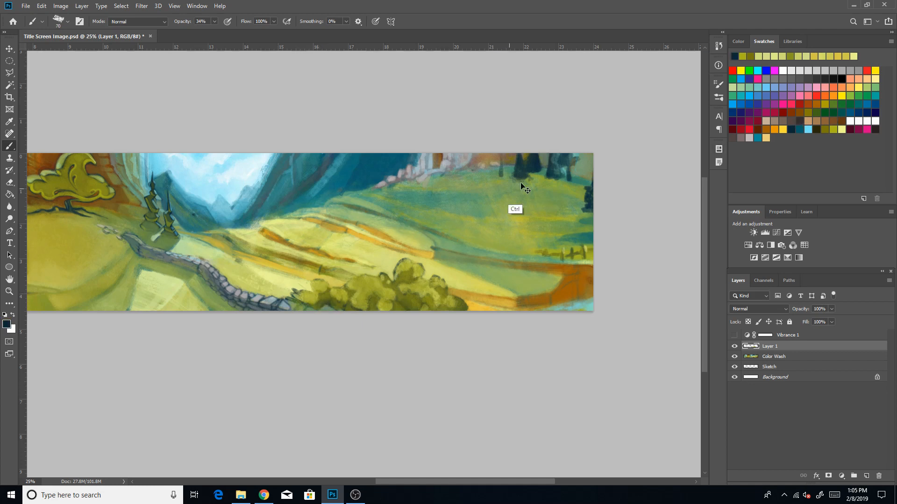
{"action": "left_click", "coordinate": [802, 127]}
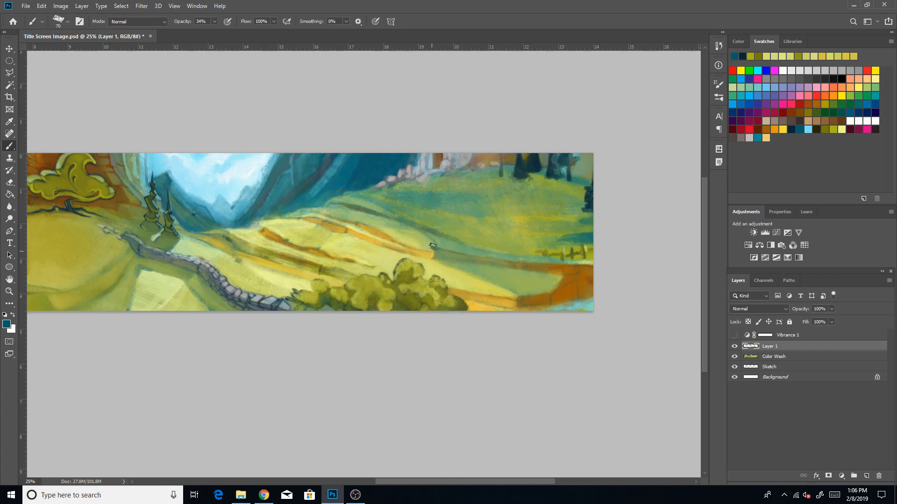
Recheck the whole painting's values in greyscale with the Vibrance 1 layer shown, and hide that layer again.
{"action": "left_click", "coordinate": [12, 289]}
{"action": "left_click", "coordinate": [71, 21]}
{"action": "left_click", "coordinate": [232, 262]}
{"action": "left_click", "coordinate": [232, 262]}
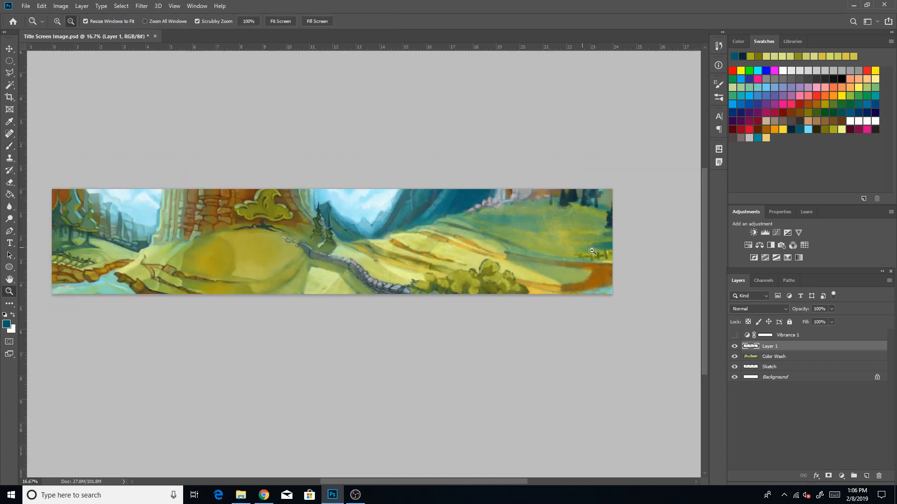
{"action": "left_click", "coordinate": [734, 336]}
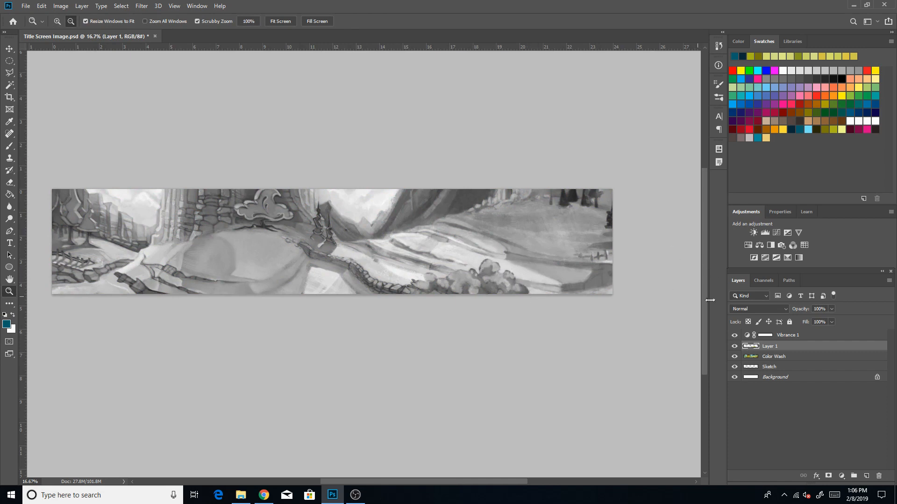
{"action": "left_click", "coordinate": [734, 335]}
Compare the whole painting with and without Layer 1, leaving the layer visible.
{"action": "left_click", "coordinate": [57, 21]}
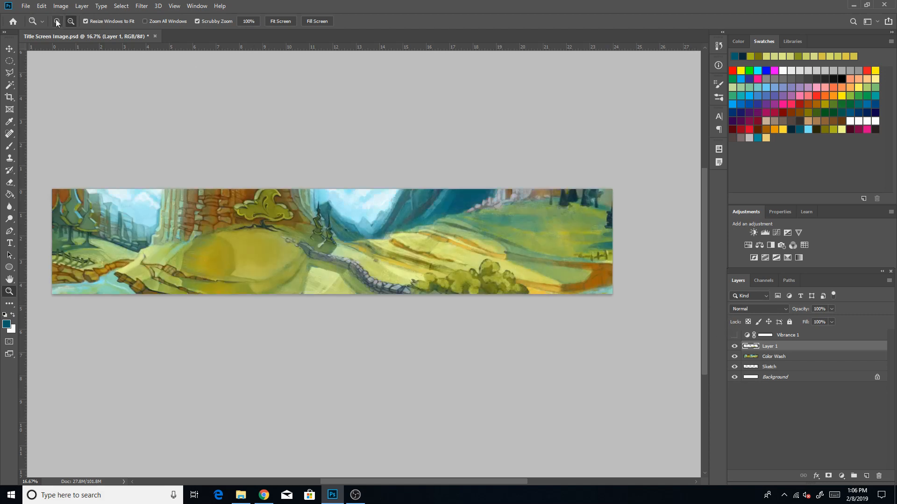
{"action": "left_click", "coordinate": [503, 289]}
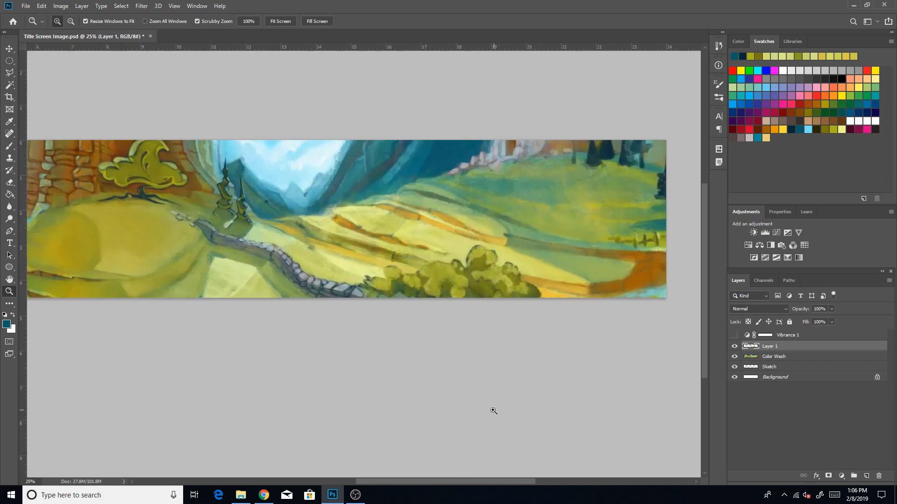
{"action": "left_click_drag", "start_coordinate": [472, 481], "coordinate": [439, 483]}
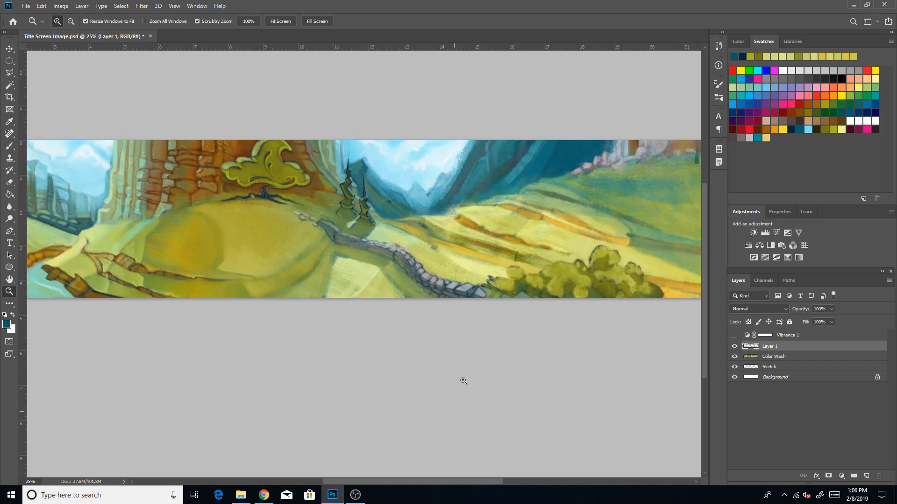
{"action": "left_click", "coordinate": [70, 21]}
{"action": "left_click", "coordinate": [425, 249]}
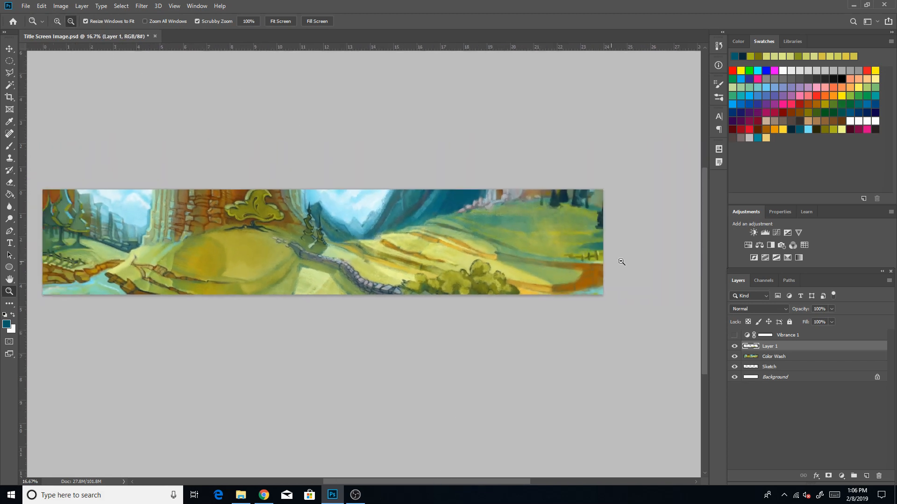
{"action": "scroll", "coordinate": [704, 246], "scroll_direction": "up", "scroll_amount": 1}
{"action": "left_click_drag", "start_coordinate": [430, 482], "coordinate": [410, 488]}
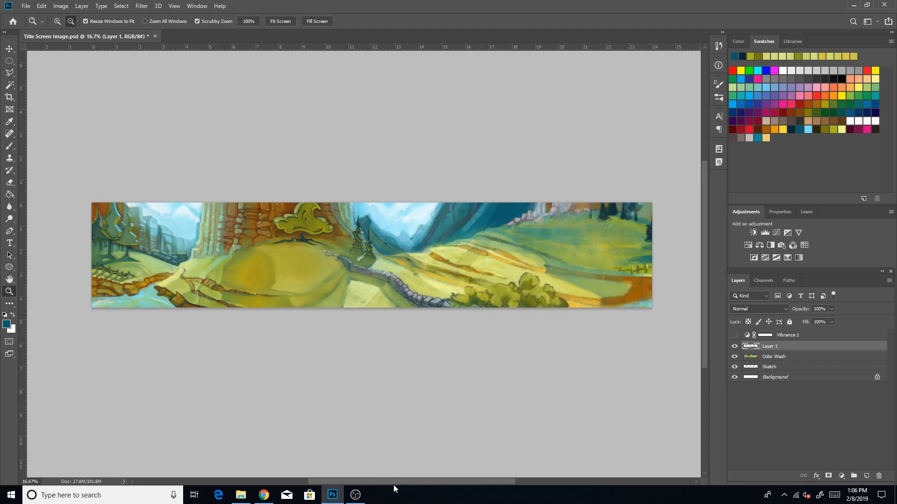
{"action": "left_click", "coordinate": [735, 347]}
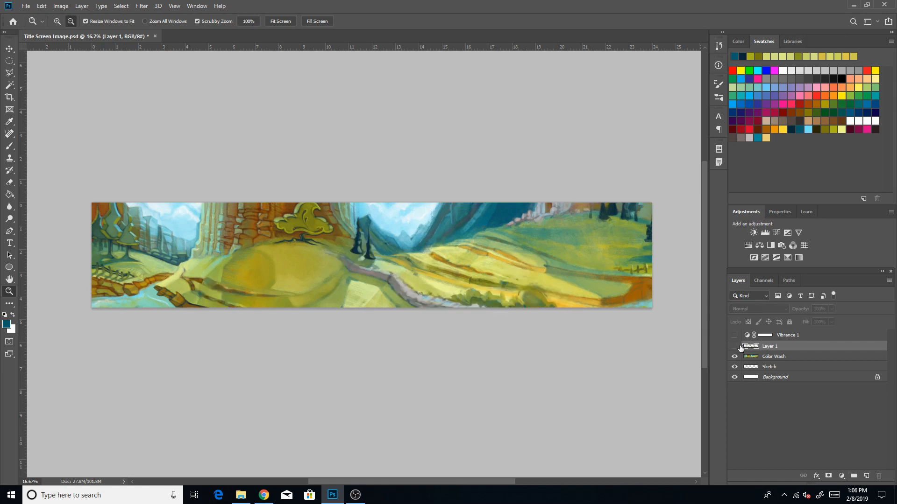
{"action": "left_click", "coordinate": [735, 347]}
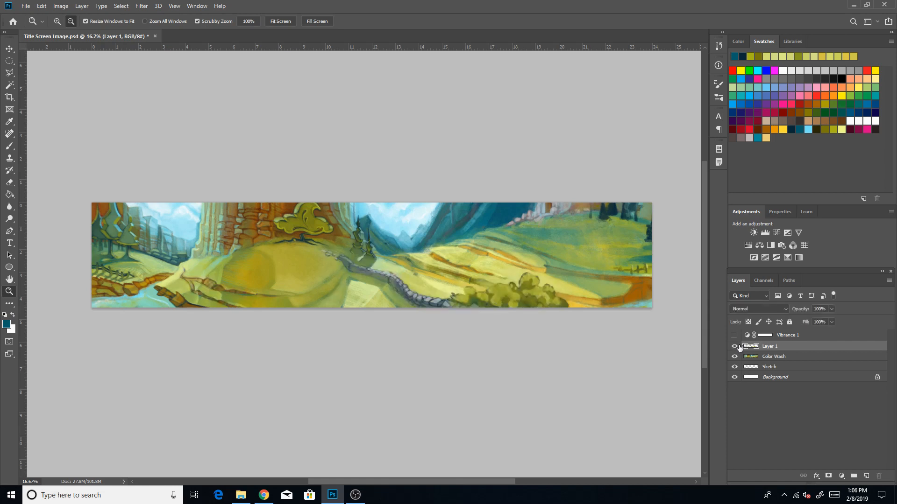
{"action": "left_click", "coordinate": [735, 346]}
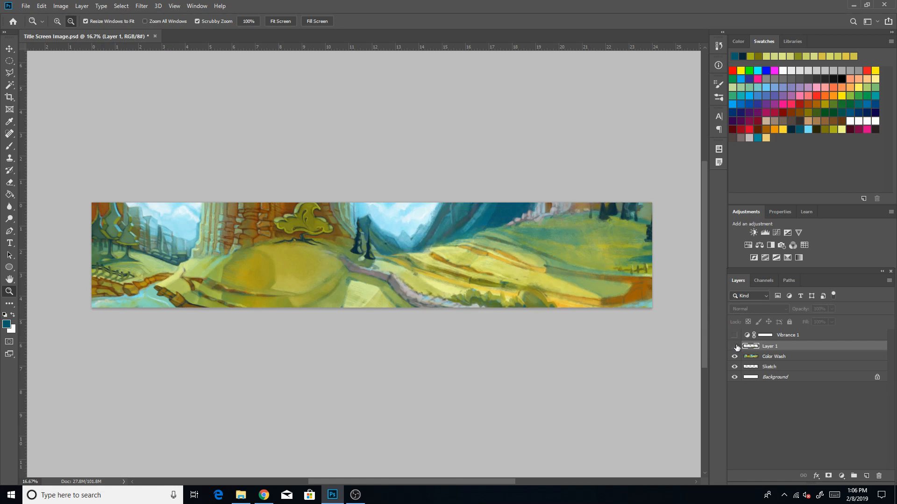
{"action": "left_click", "coordinate": [737, 347]}
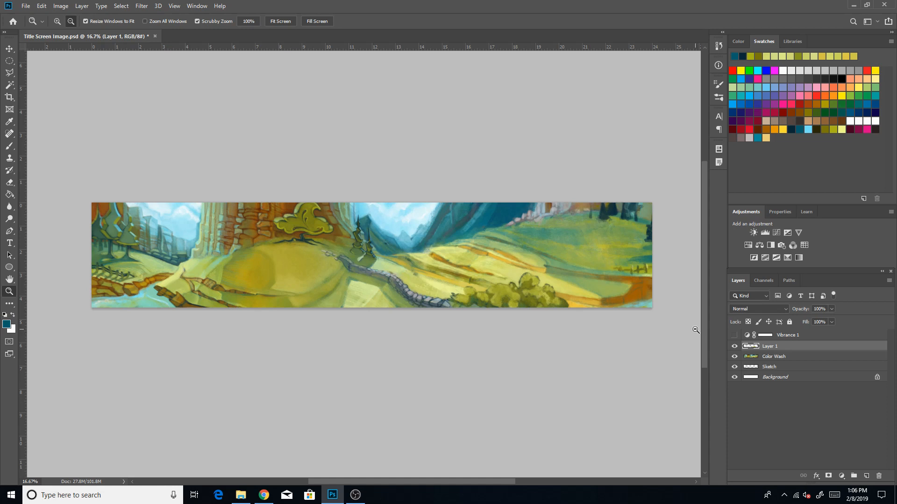
{"action": "left_click", "coordinate": [734, 347]}
{"action": "left_click", "coordinate": [734, 347]}
{"action": "left_click", "coordinate": [733, 347]}
{"action": "left_click", "coordinate": [734, 347]}
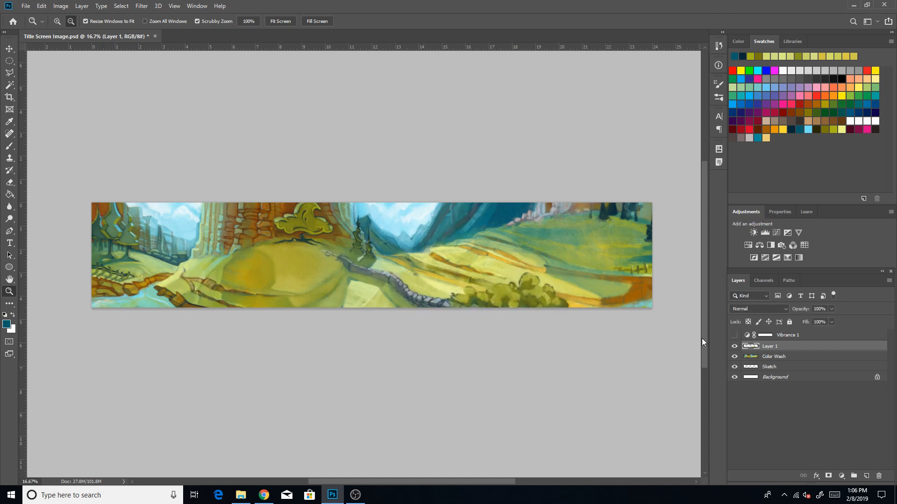